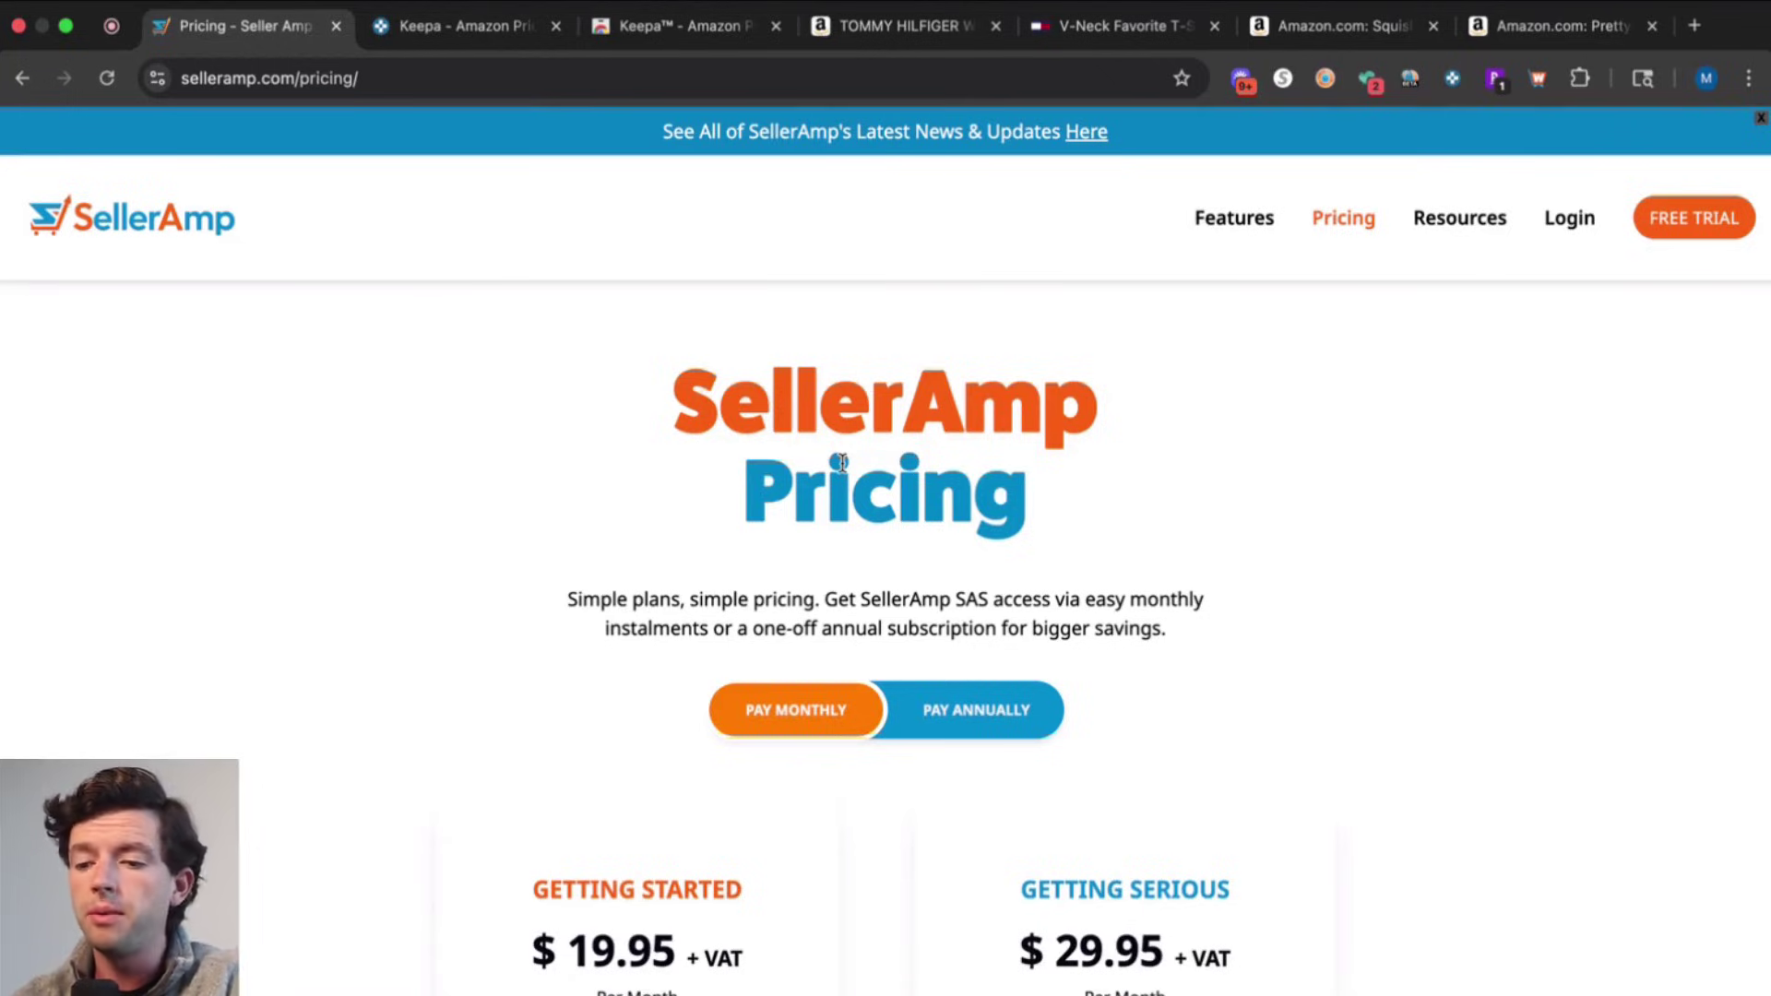
# Review the monthly plans and their inclusions on the SellerAmp pricing page, starting with the Getting Started plan
pyautogui.press('XF86MonBrightnessUp')
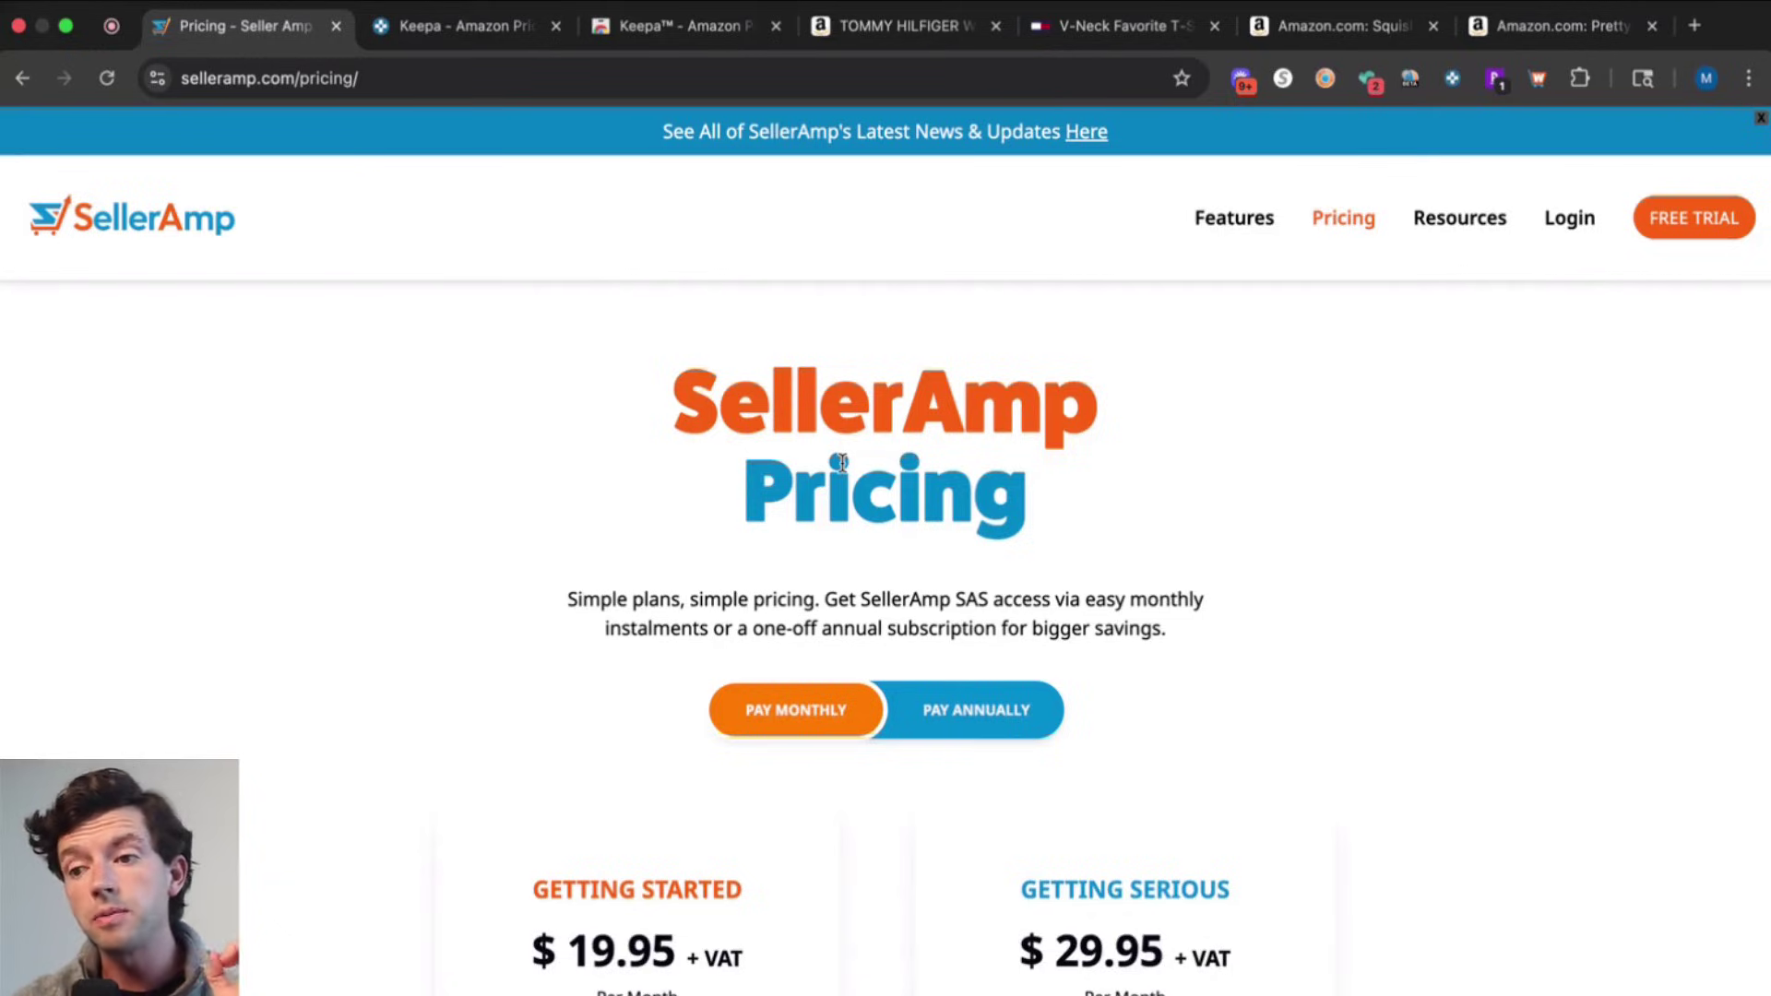
pyautogui.scroll(-3, 842, 463)
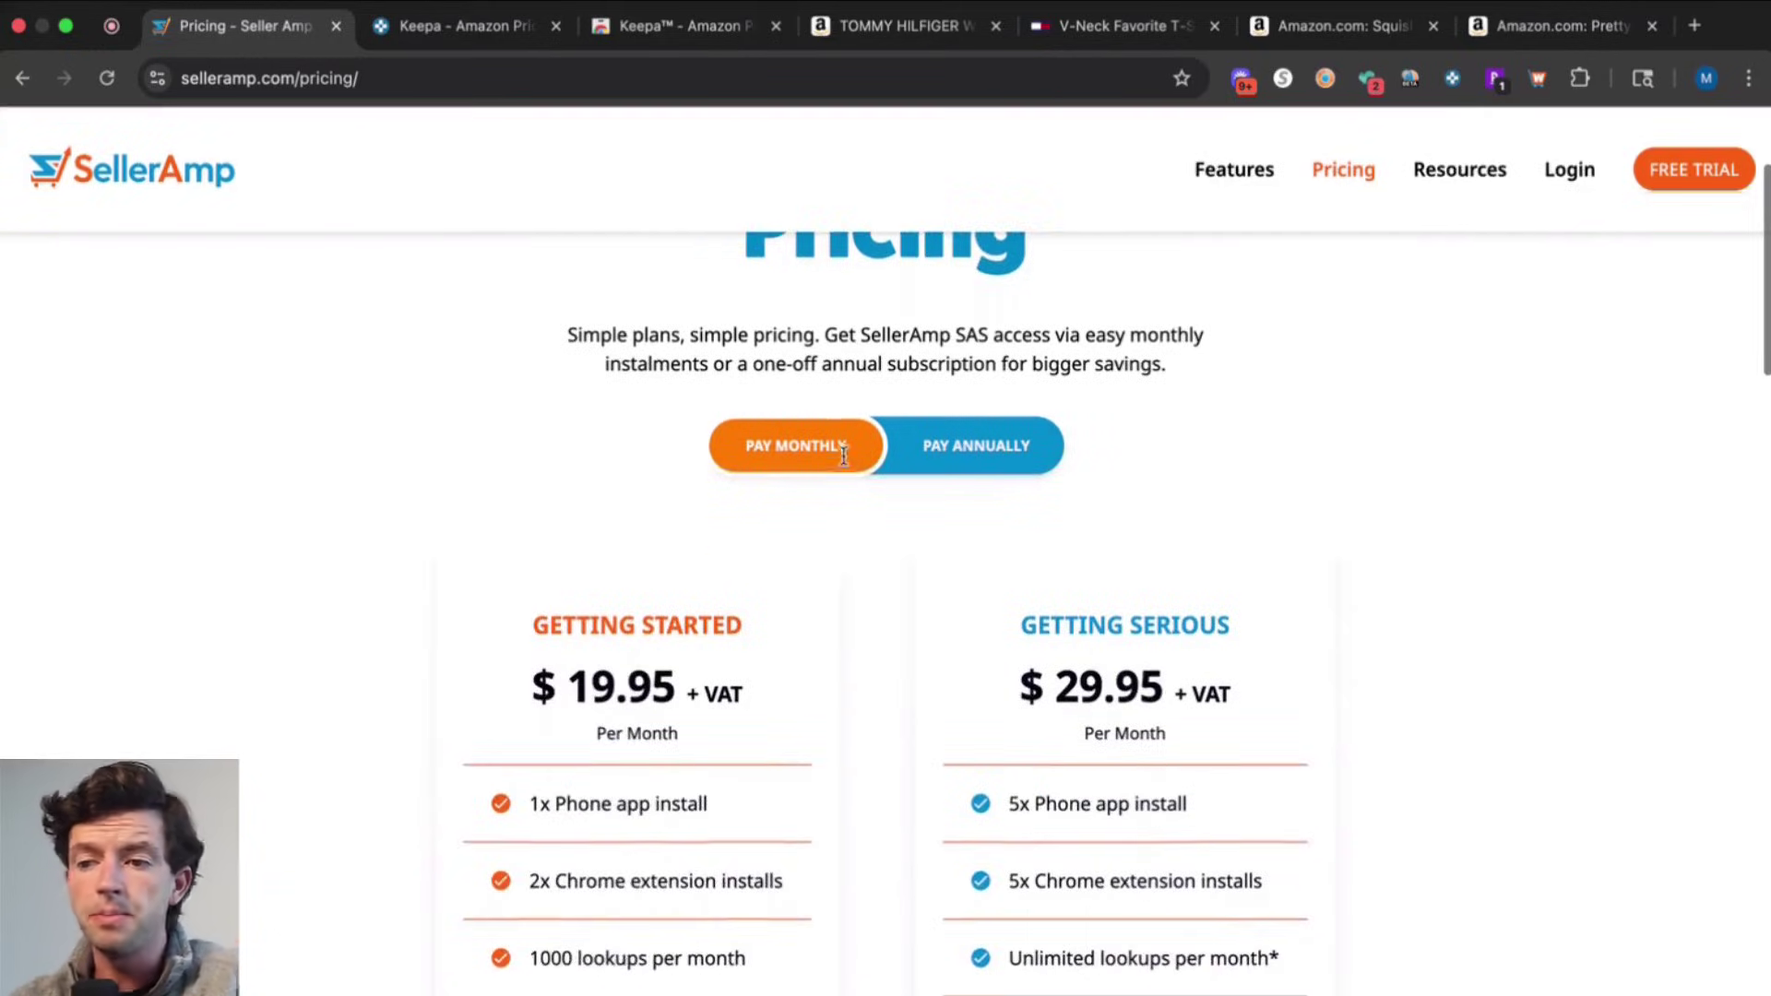
pyautogui.scroll(5, 344, 763)
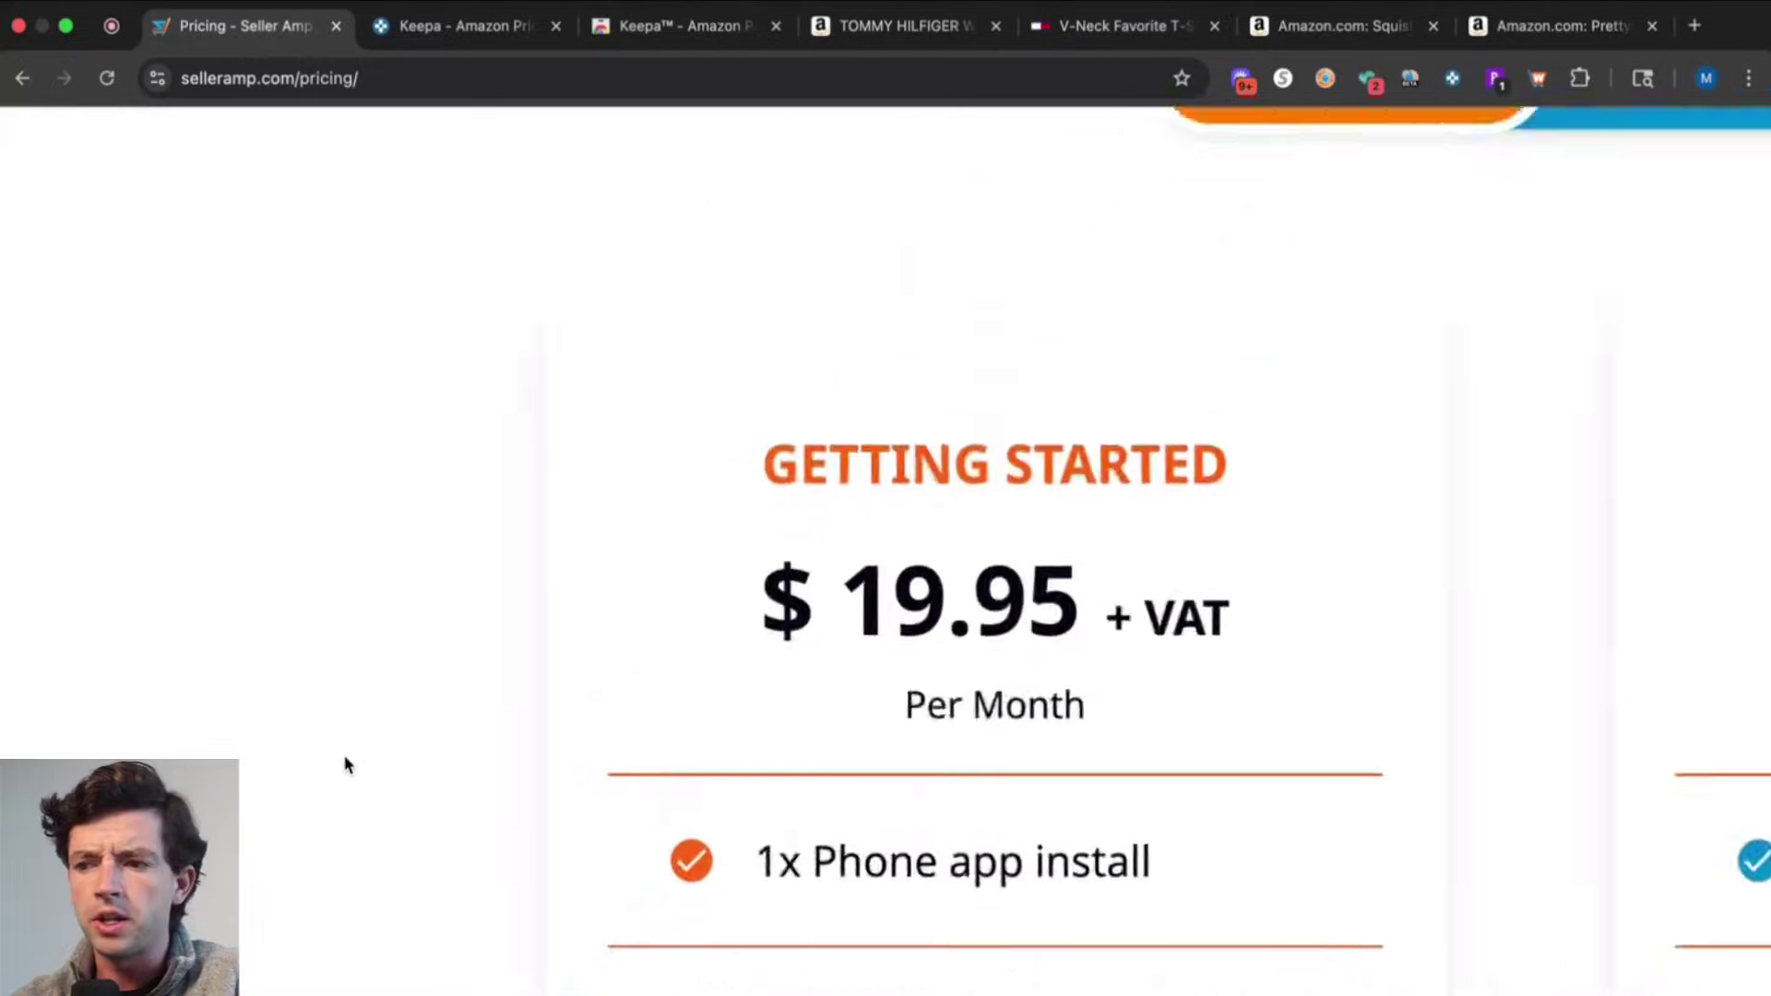
pyautogui.scroll(-5, 345, 763)
pyautogui.scroll(3, 368, 694)
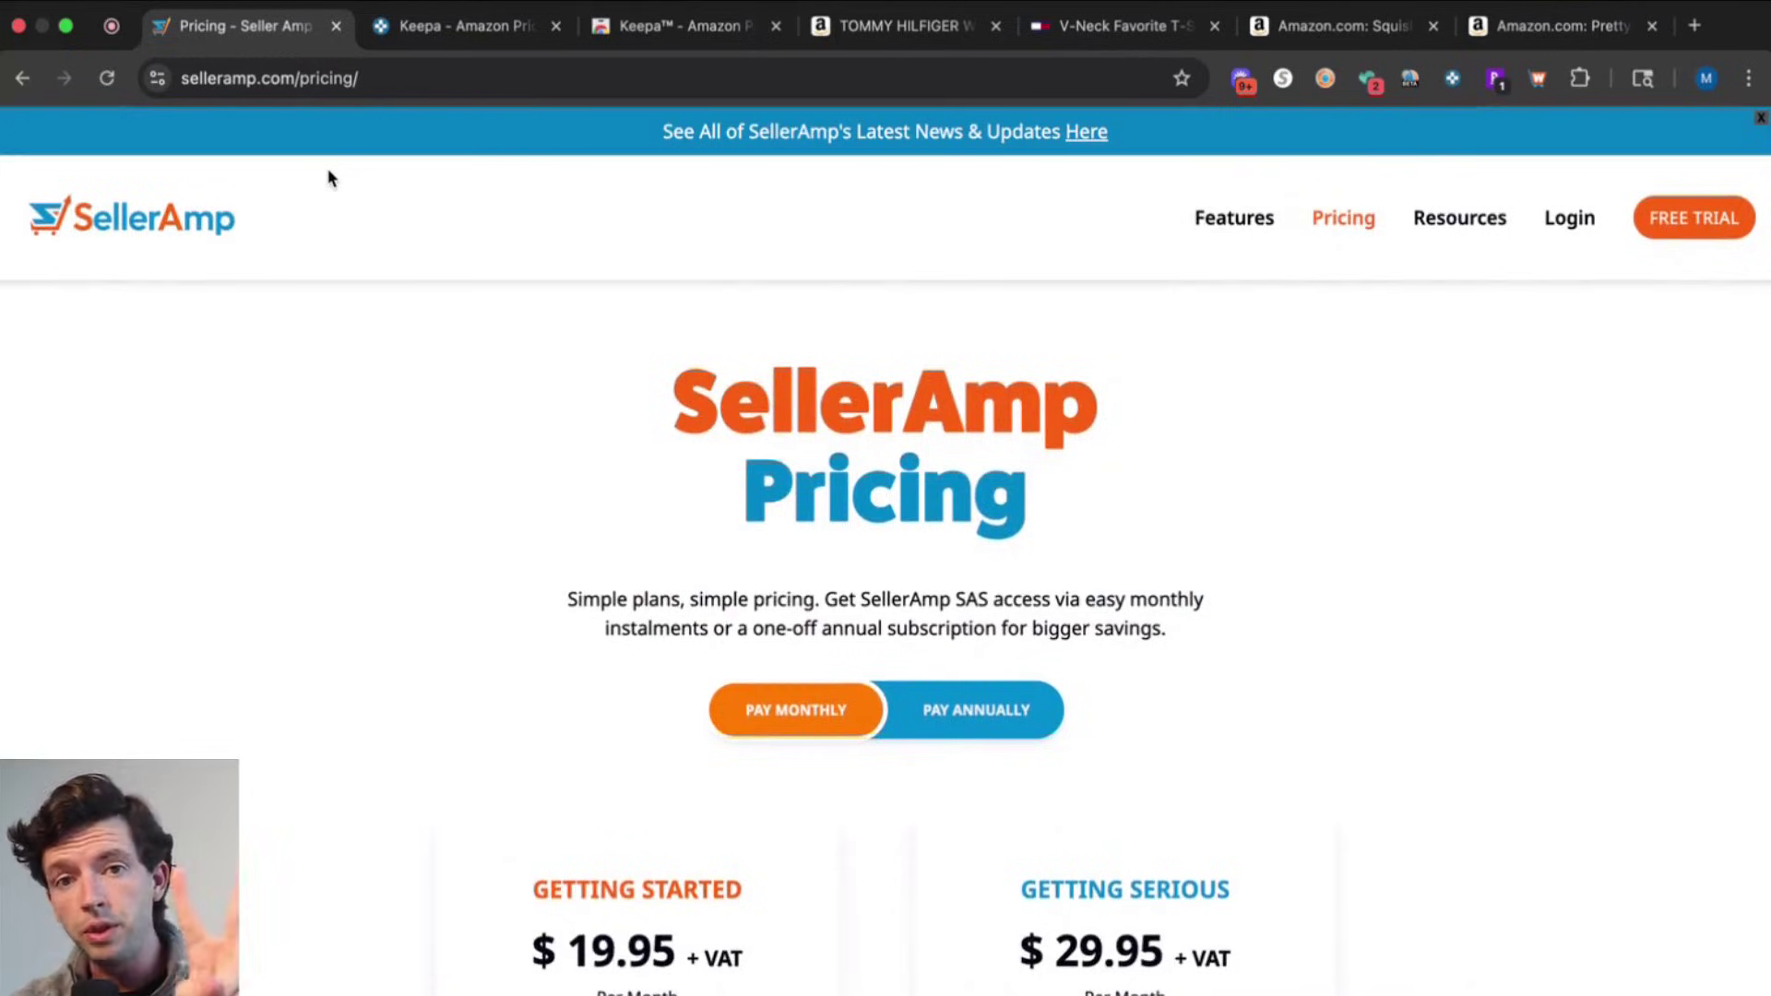
# Look over the Keepa home page and open the Keepa Amazon Price Tracker page in the Chrome Web Store
pyautogui.click(429, 37)
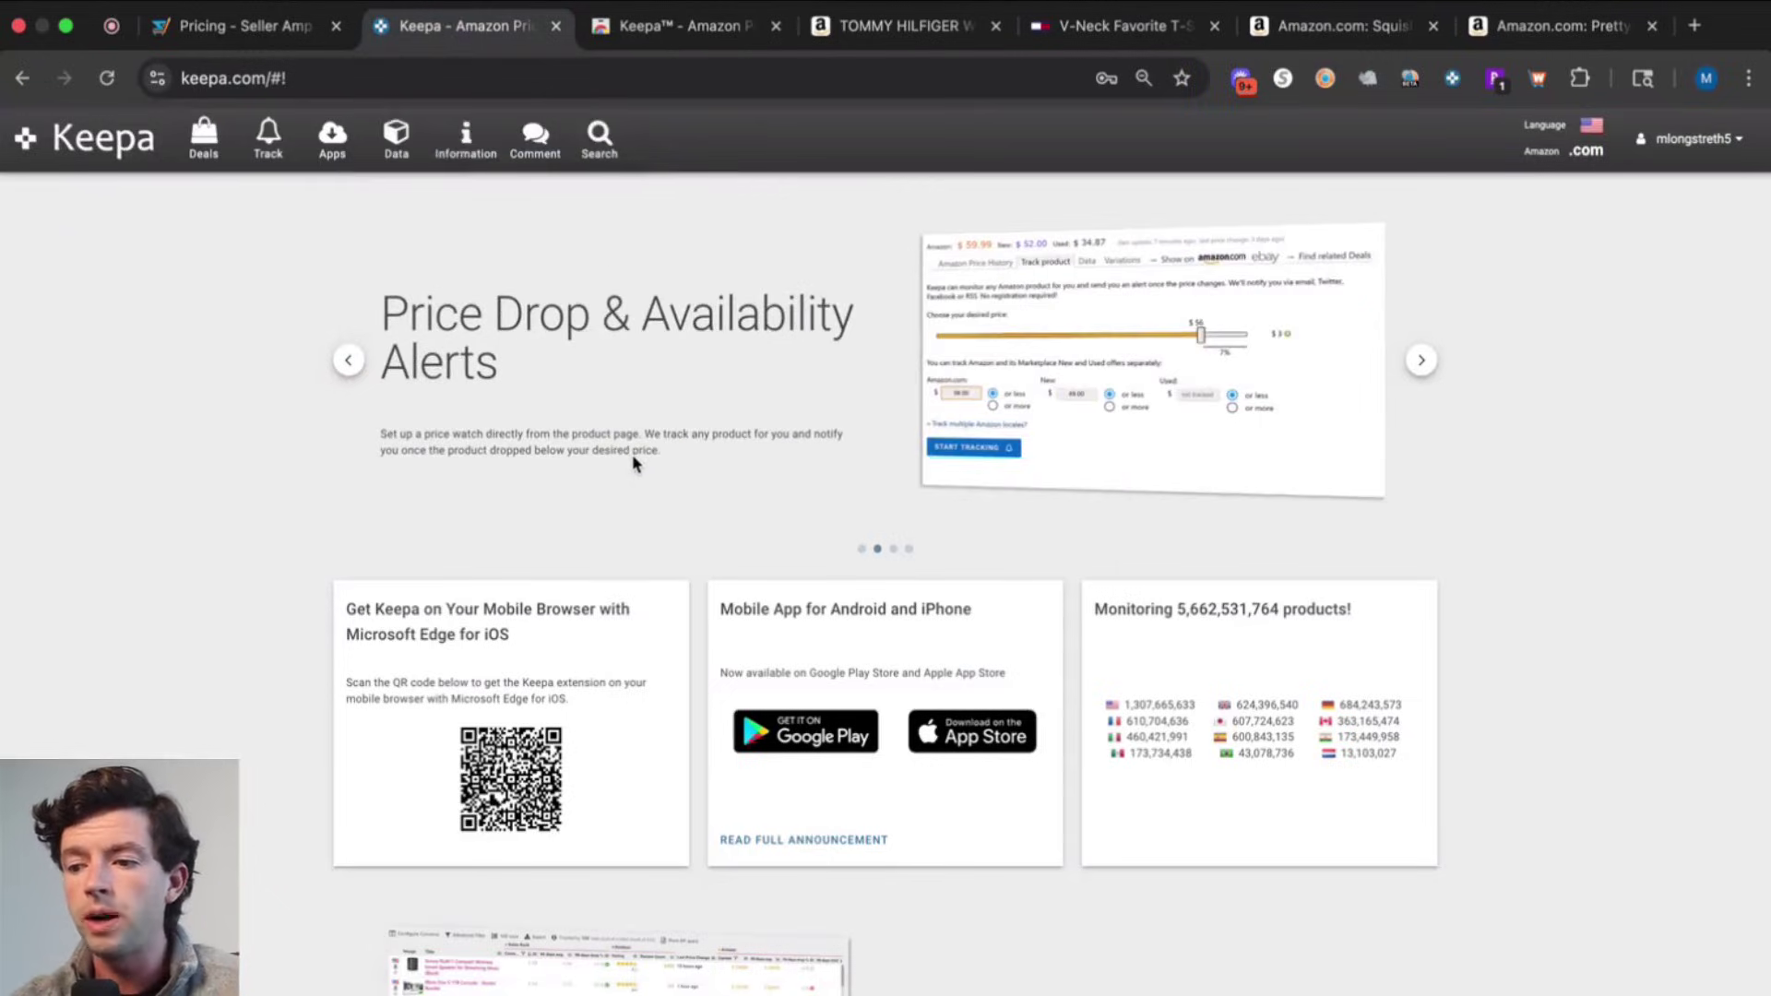
pyautogui.scroll(-3, 633, 457)
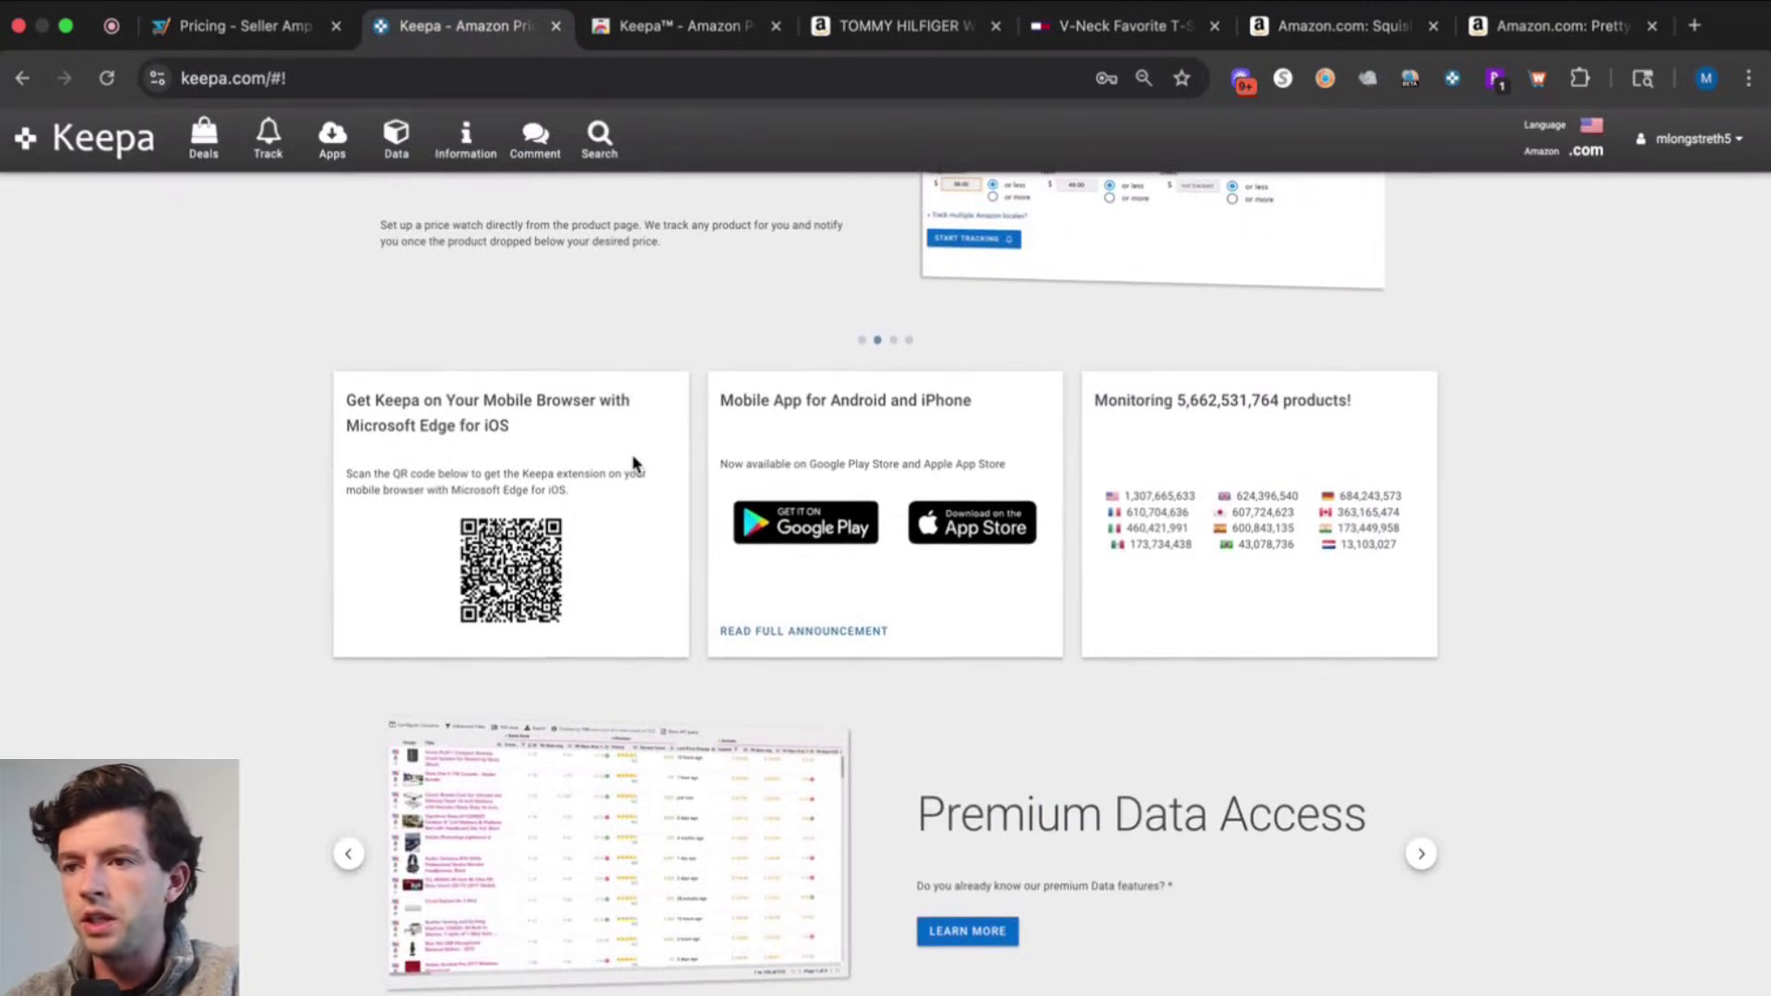
pyautogui.click(662, 29)
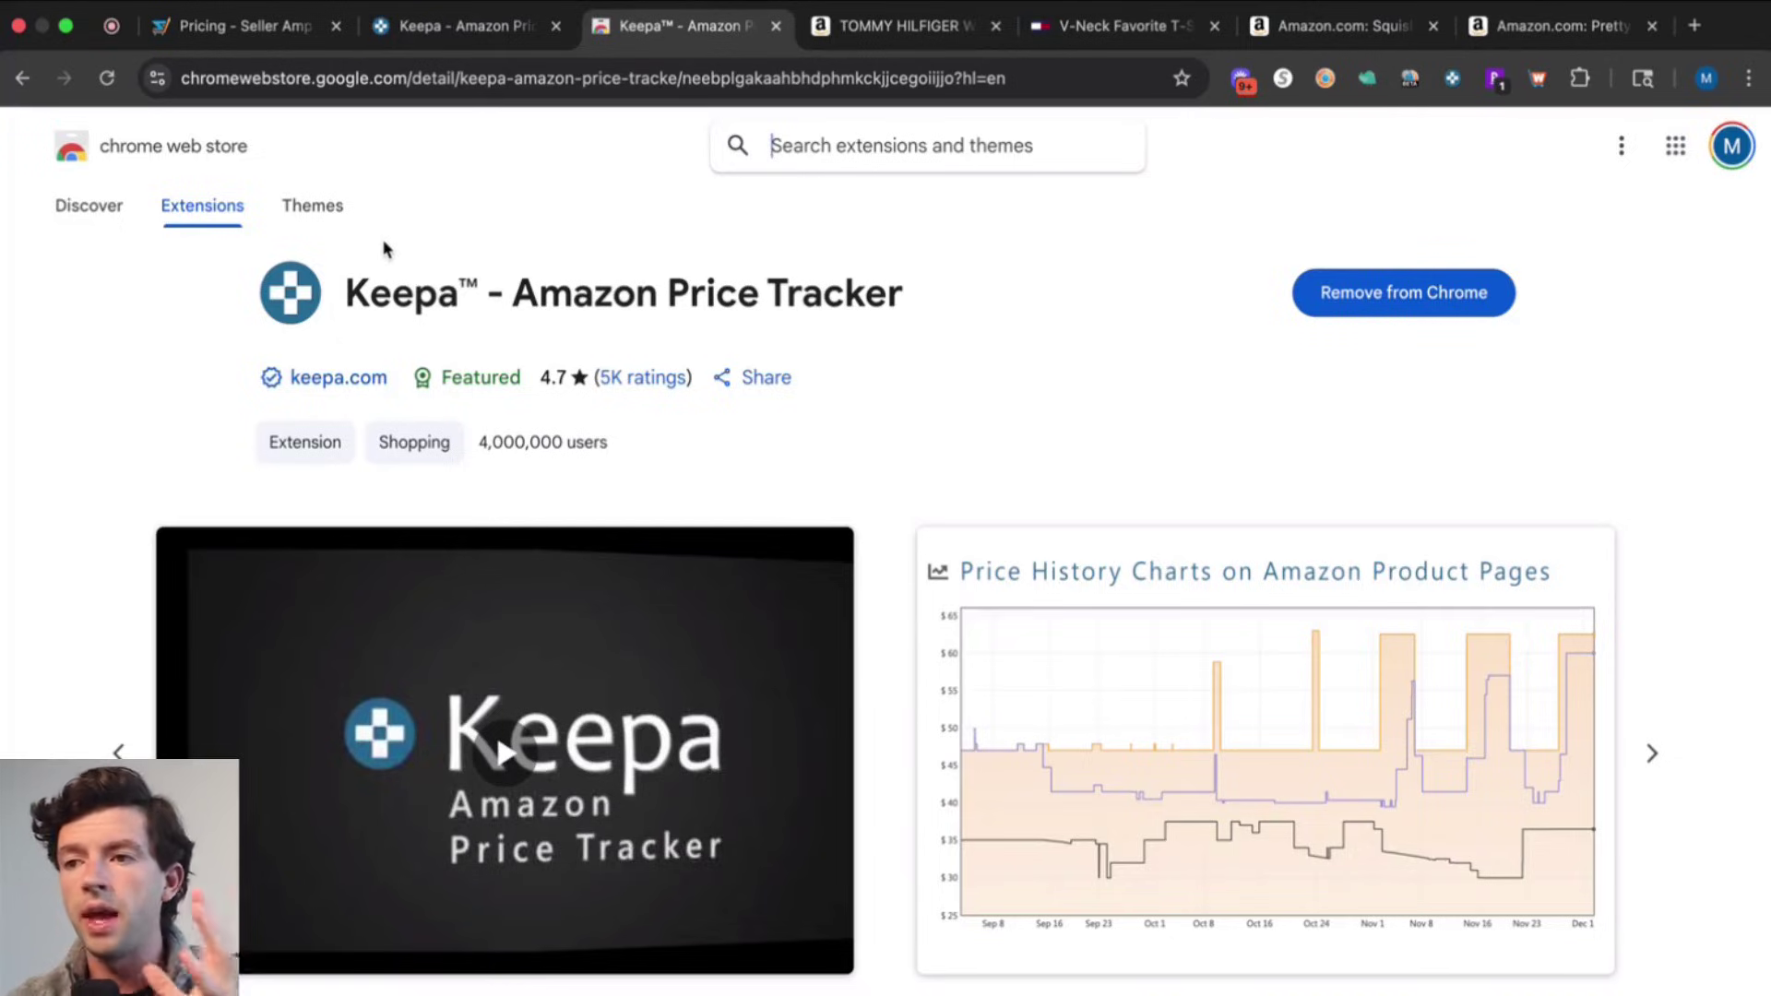
# Open the Amazon listing of the Tommy Hilfiger V-neck tee and go to its Keepa price history chart
pyautogui.click(867, 30)
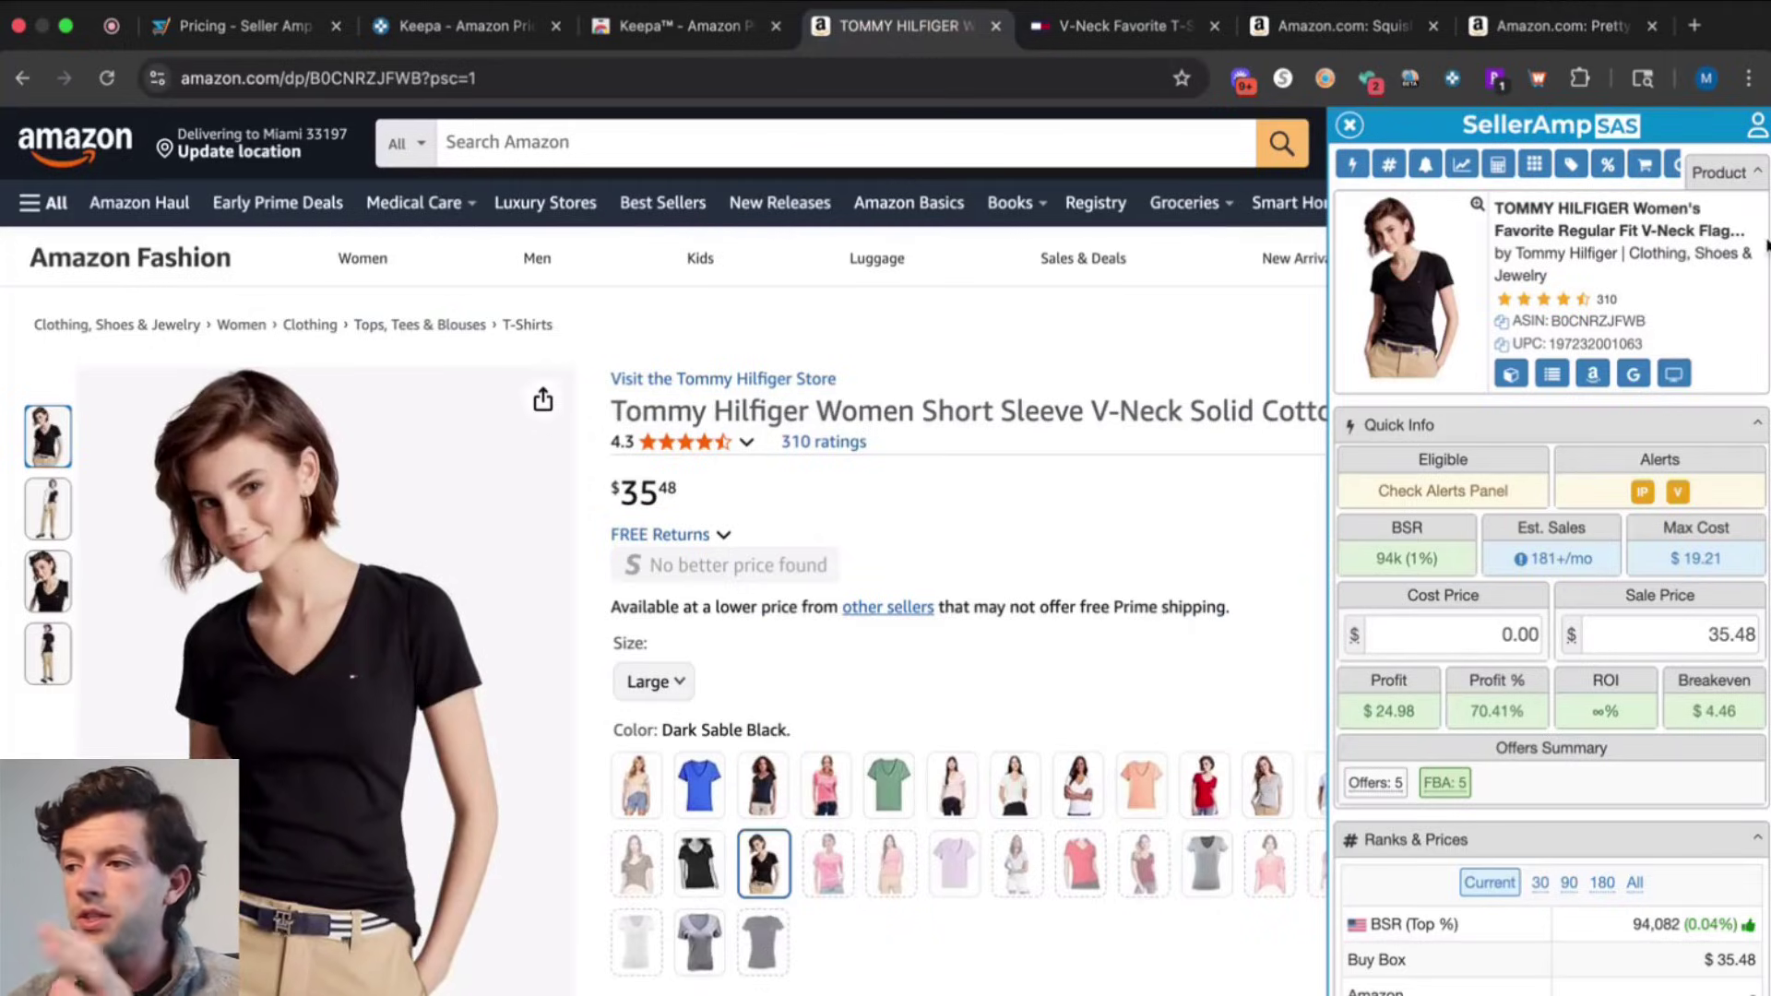
pyautogui.scroll(5, 1766, 241)
pyautogui.scroll(-5, 1766, 241)
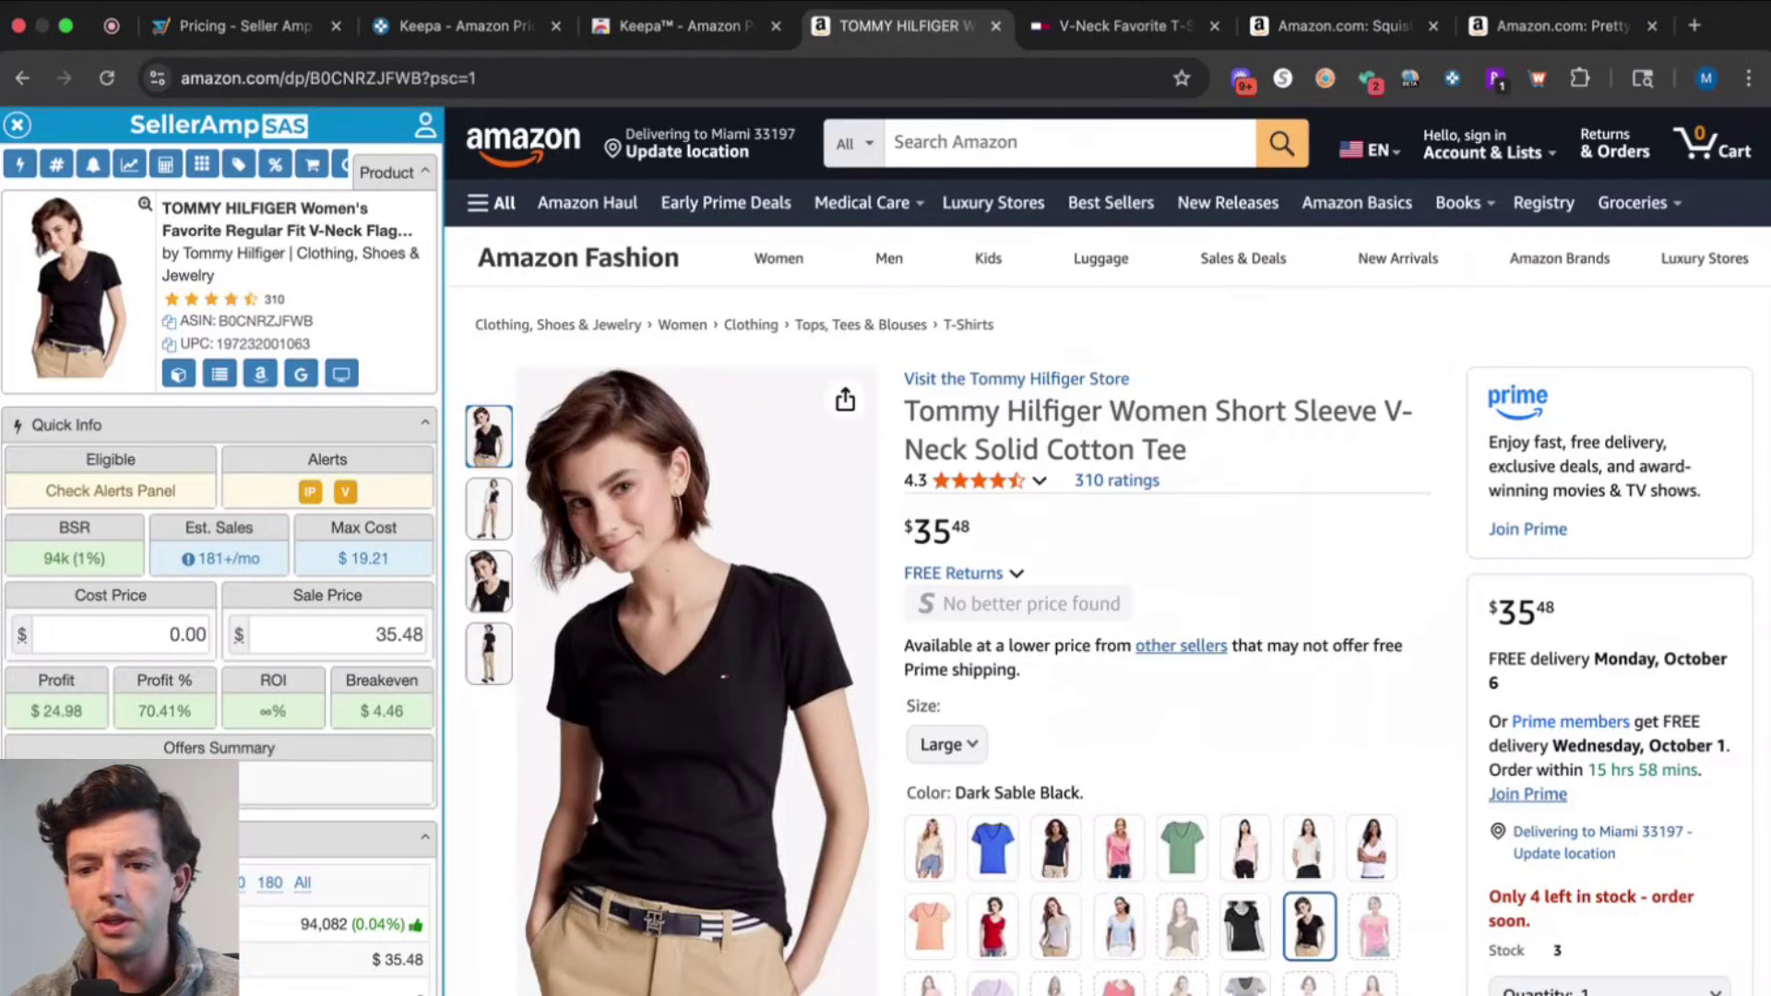
pyautogui.scroll(-10, 909, 605)
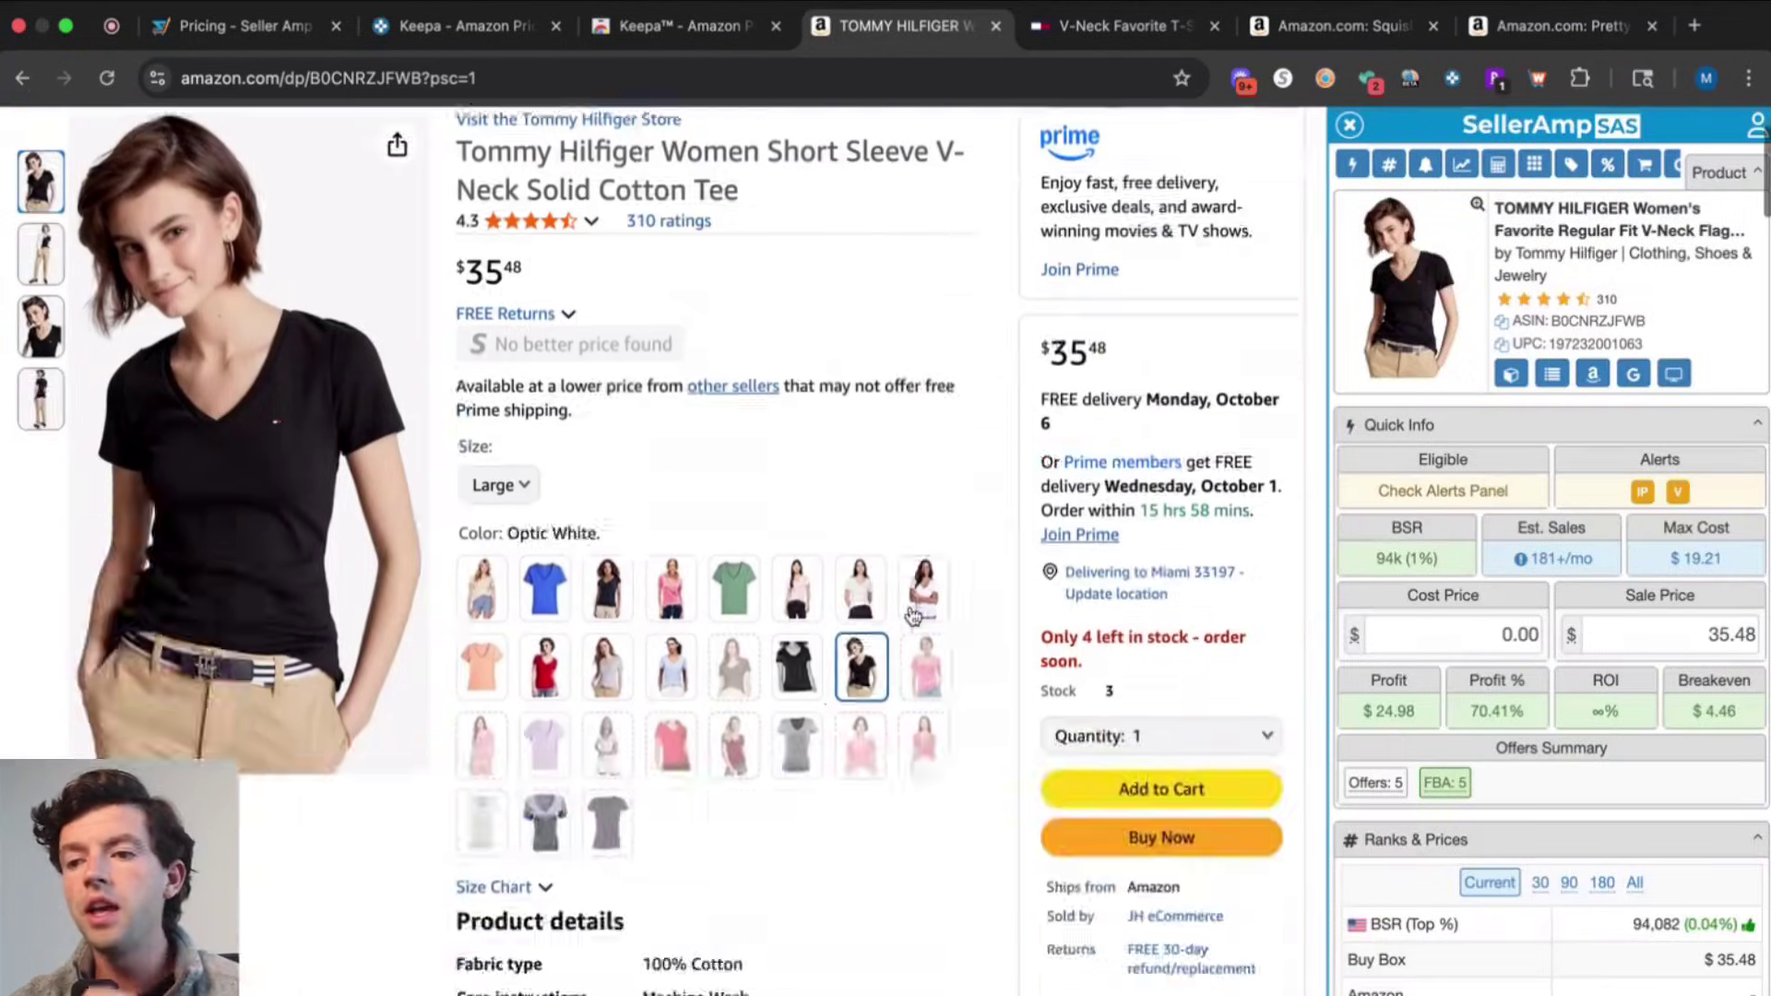
pyautogui.scroll(-5, 910, 605)
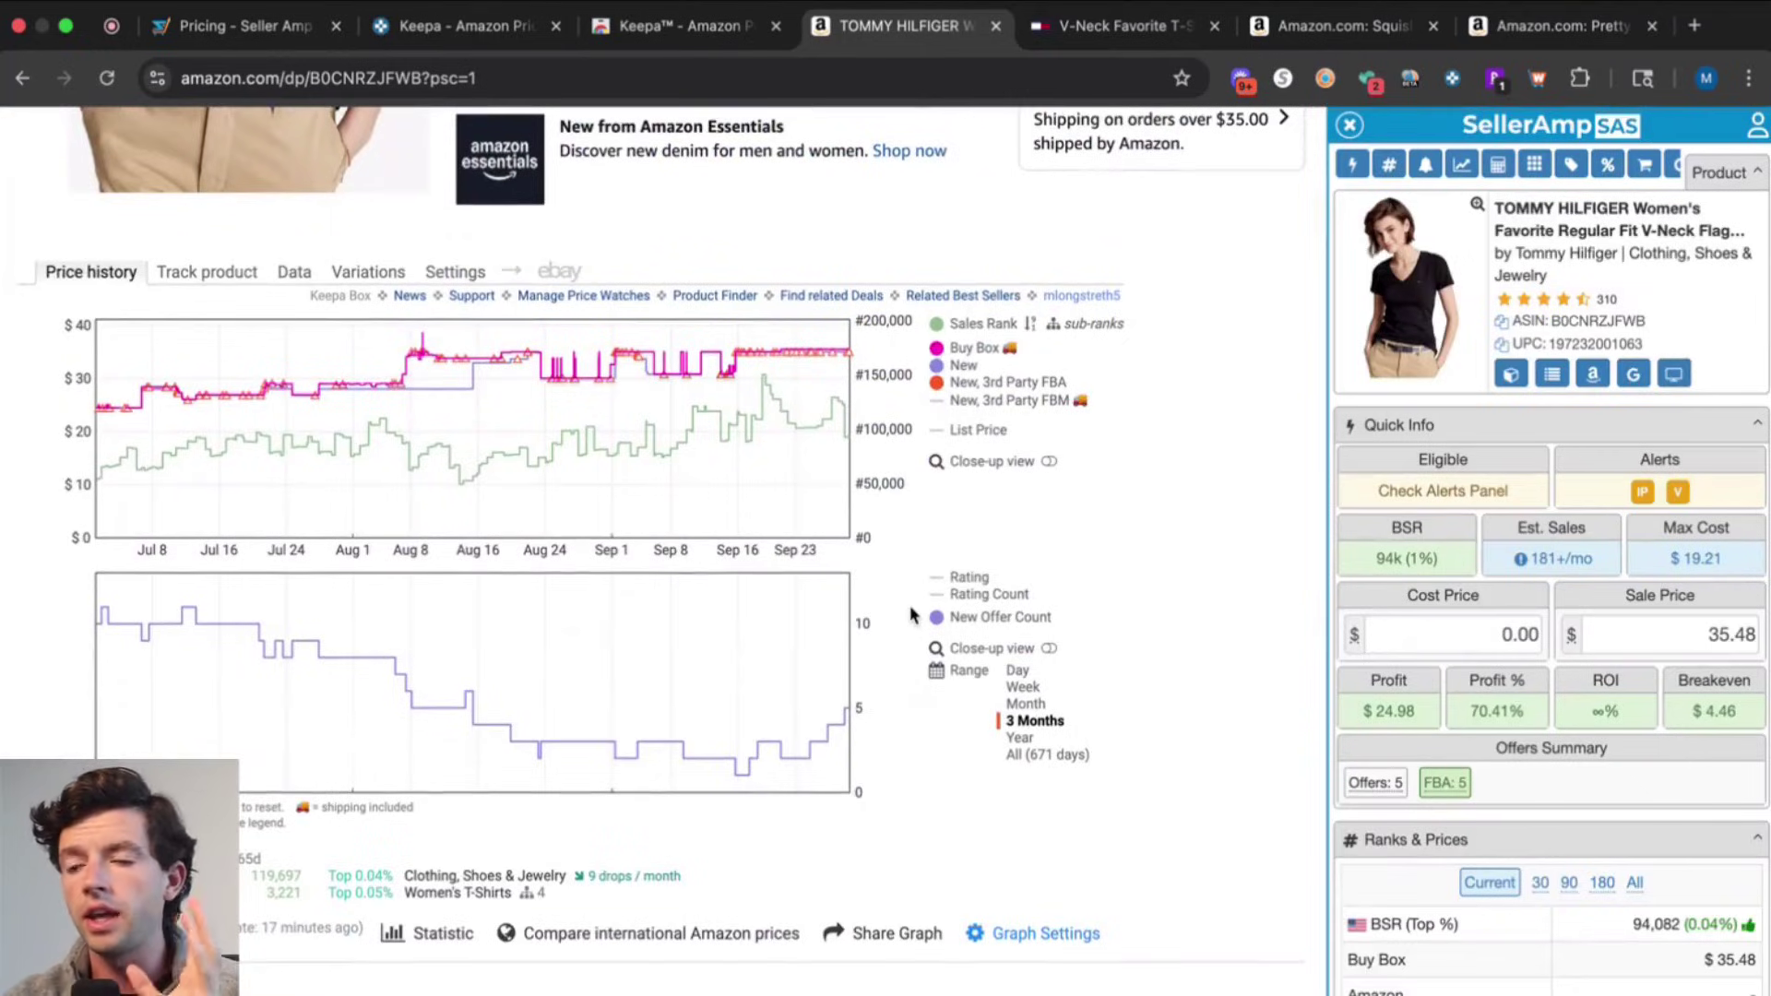
# Show the category sub-ranks graph in the Keepa chart and review which graphs are enabled in Graph Settings
pyautogui.click(1106, 324)
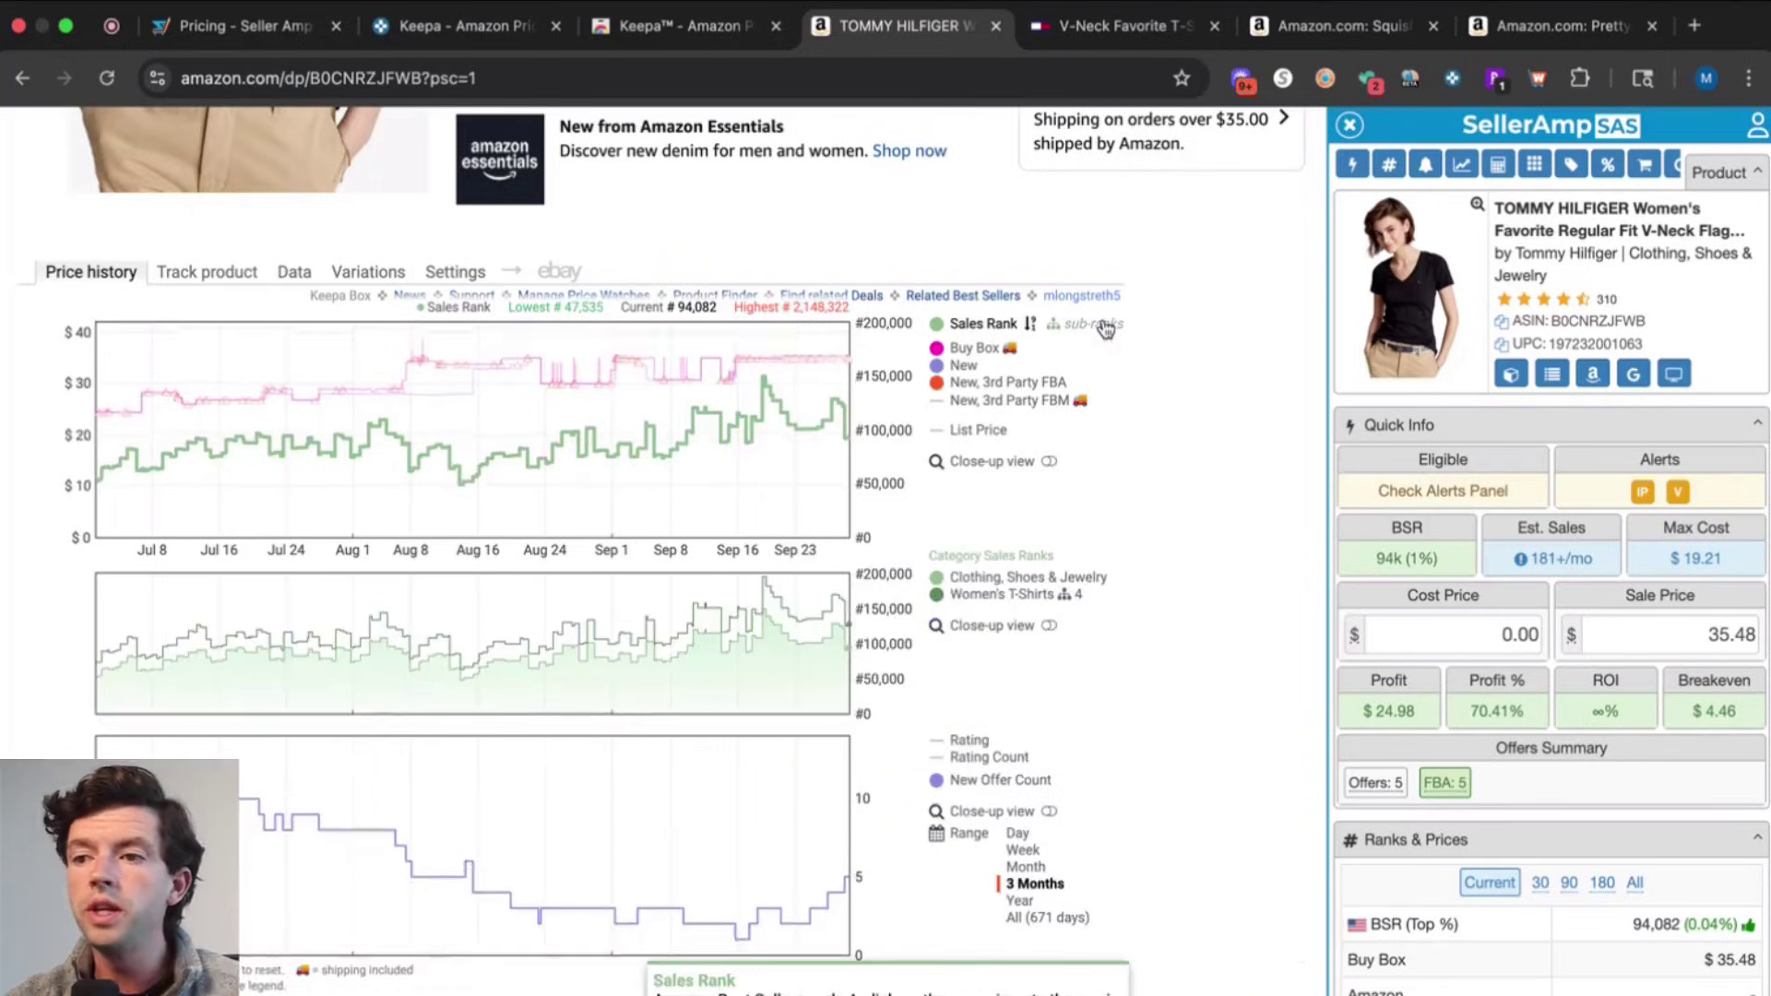
pyautogui.scroll(-2, 1106, 328)
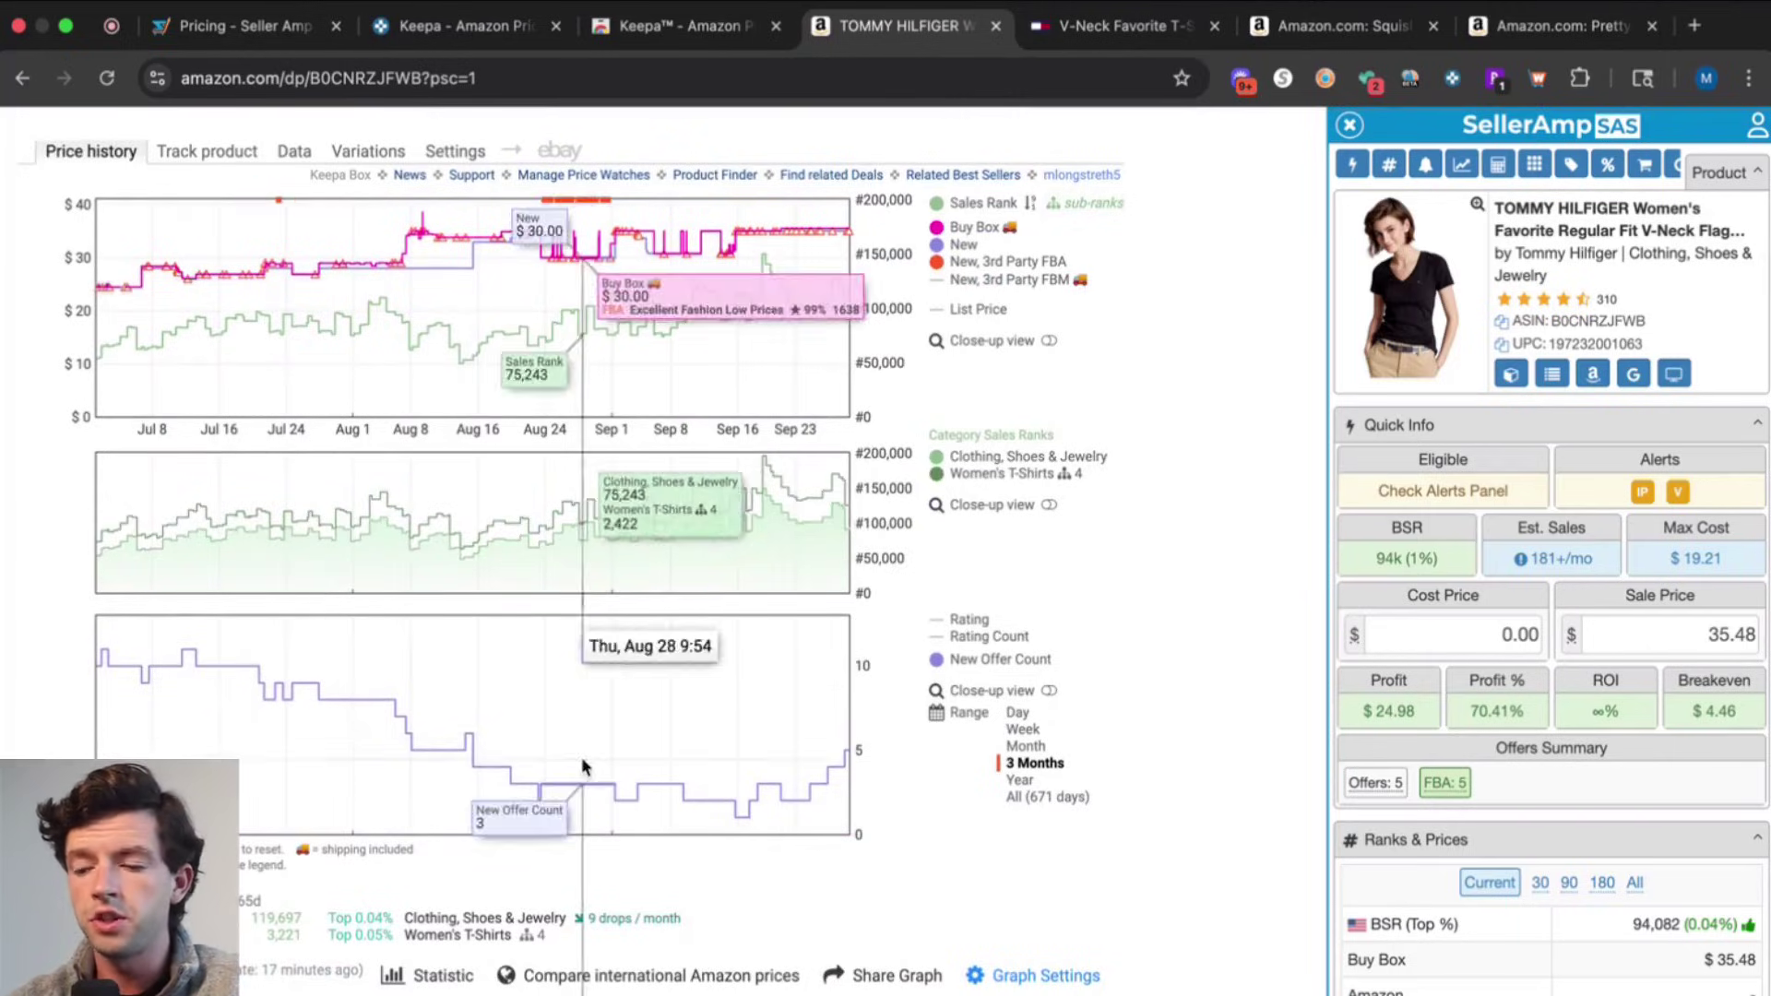
pyautogui.click(1081, 983)
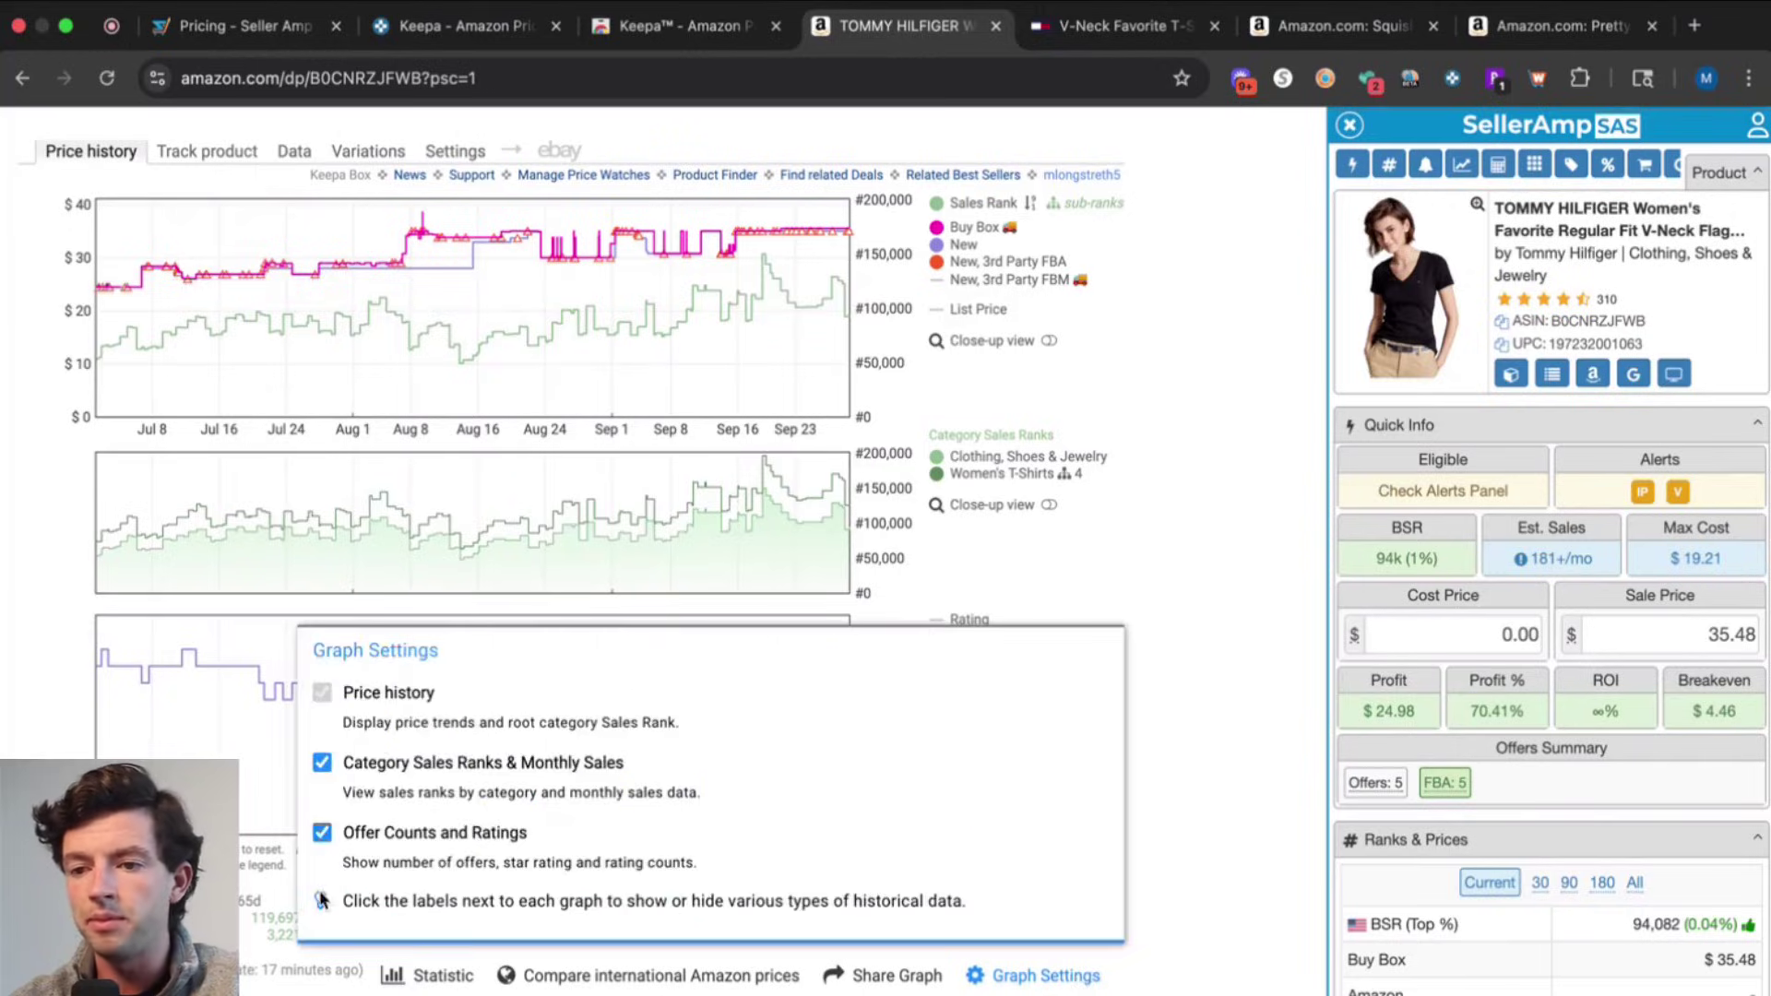
pyautogui.scroll(10, 323, 903)
pyautogui.scroll(-10, 425, 756)
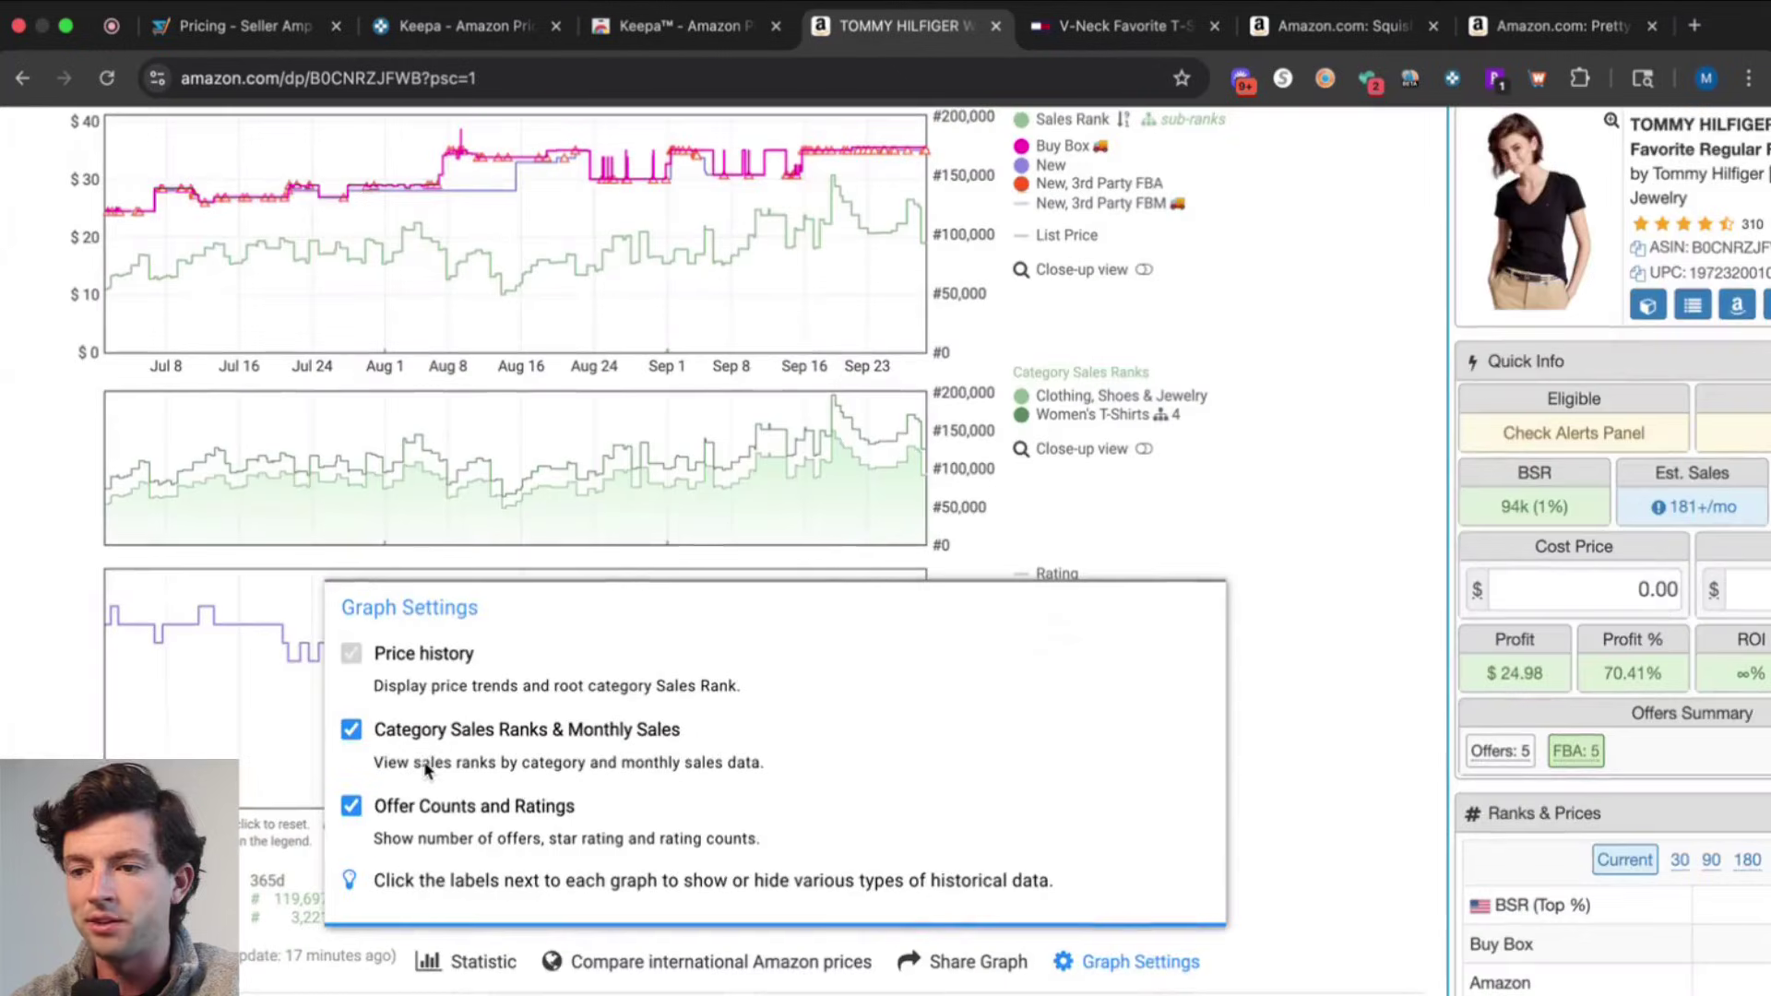
pyautogui.click(1148, 962)
pyautogui.scroll(-5, 1144, 963)
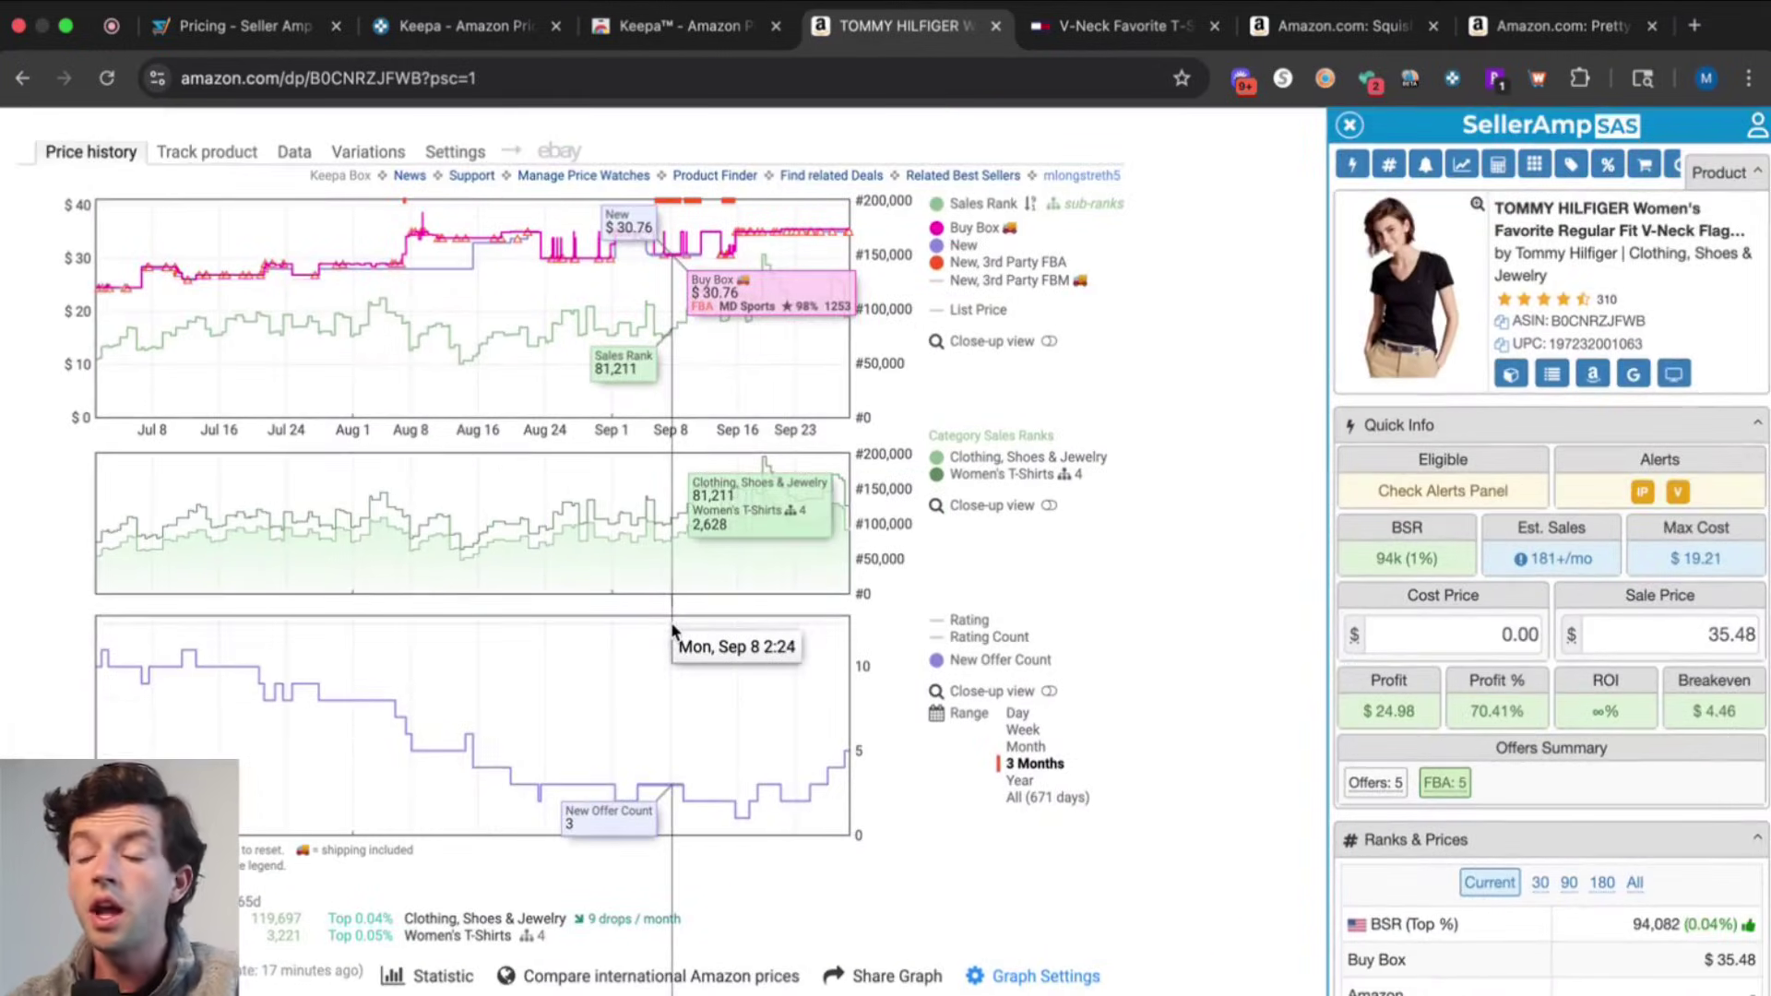
# Hide the sub-ranks graph and compare the tee's full Keepa history with the 3 Months range
pyautogui.click(1115, 206)
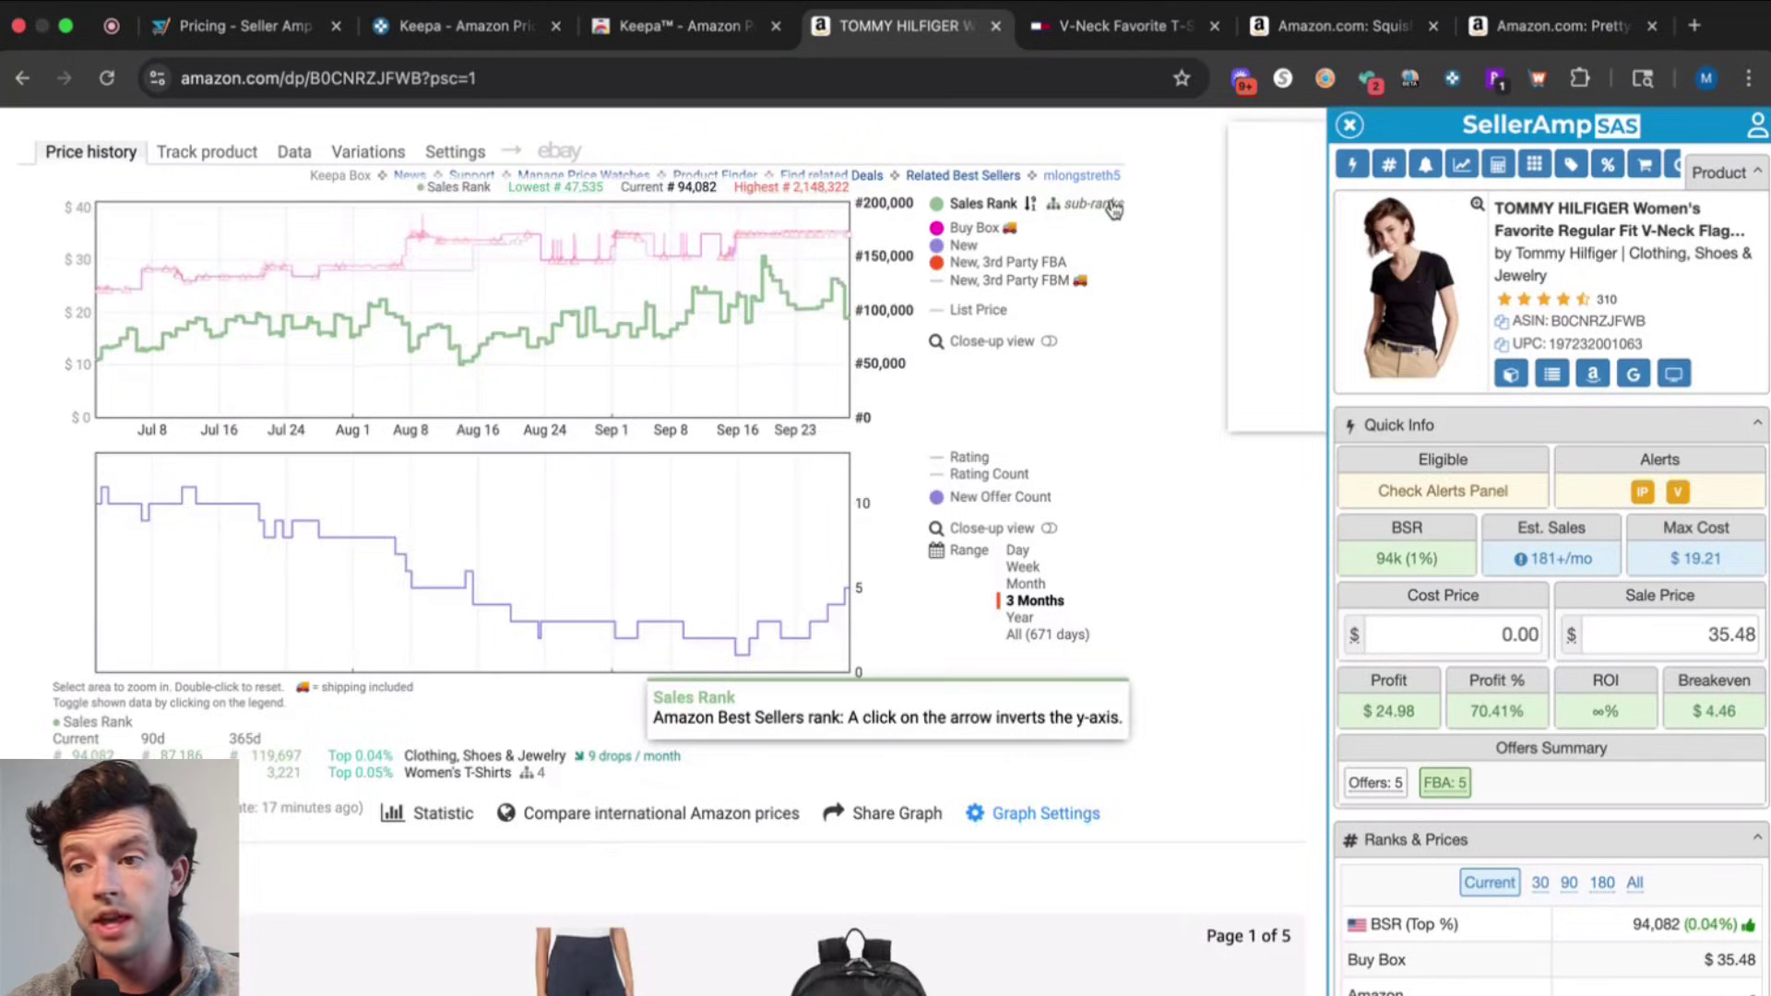
pyautogui.scroll(5, 10, 262)
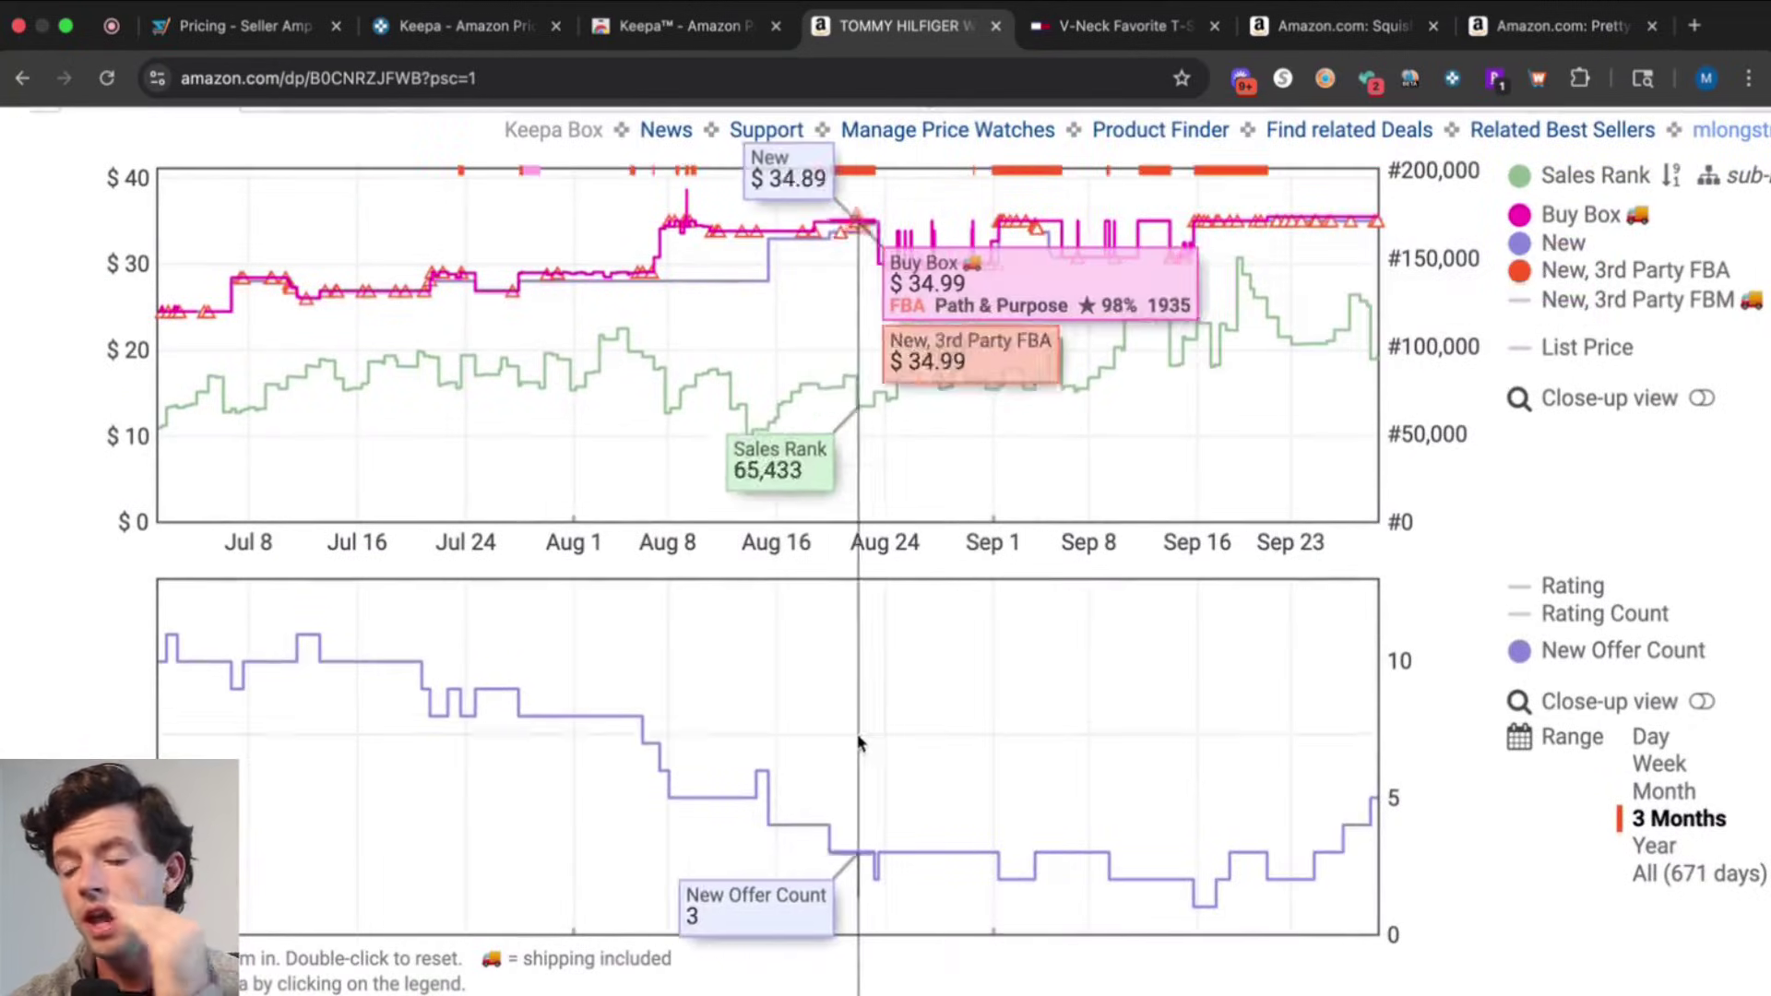
pyautogui.scroll(-5, 828, 778)
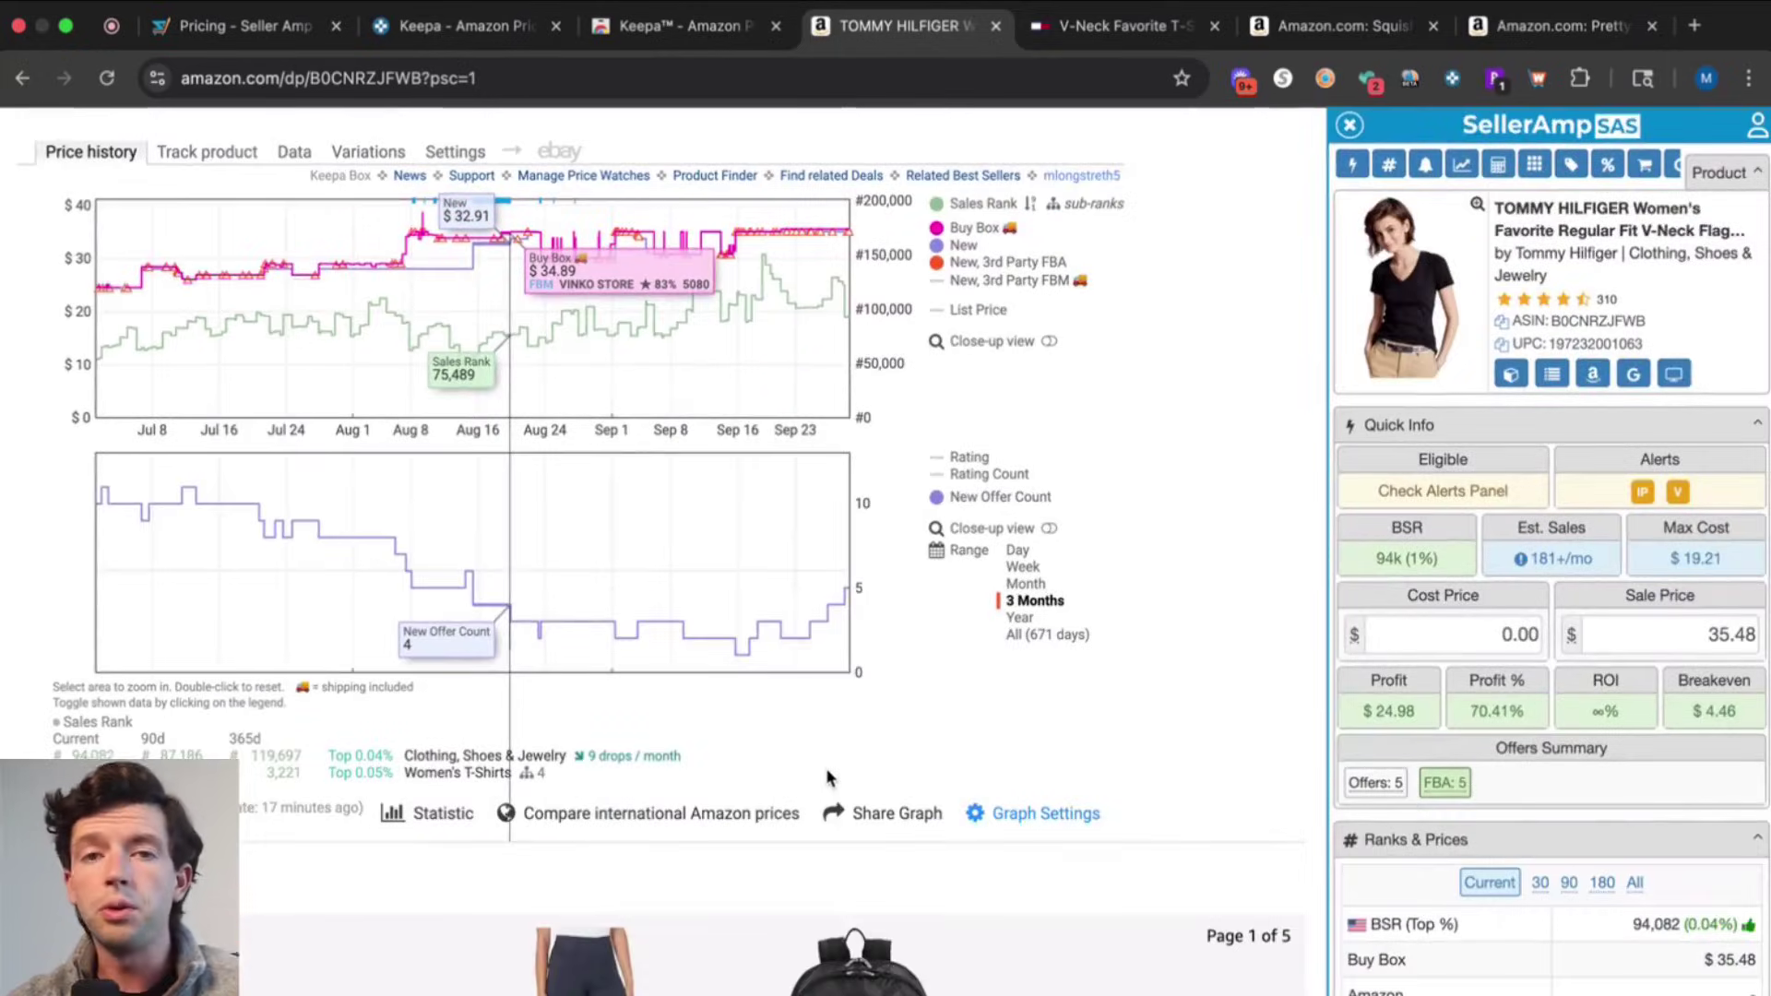
pyautogui.click(1047, 637)
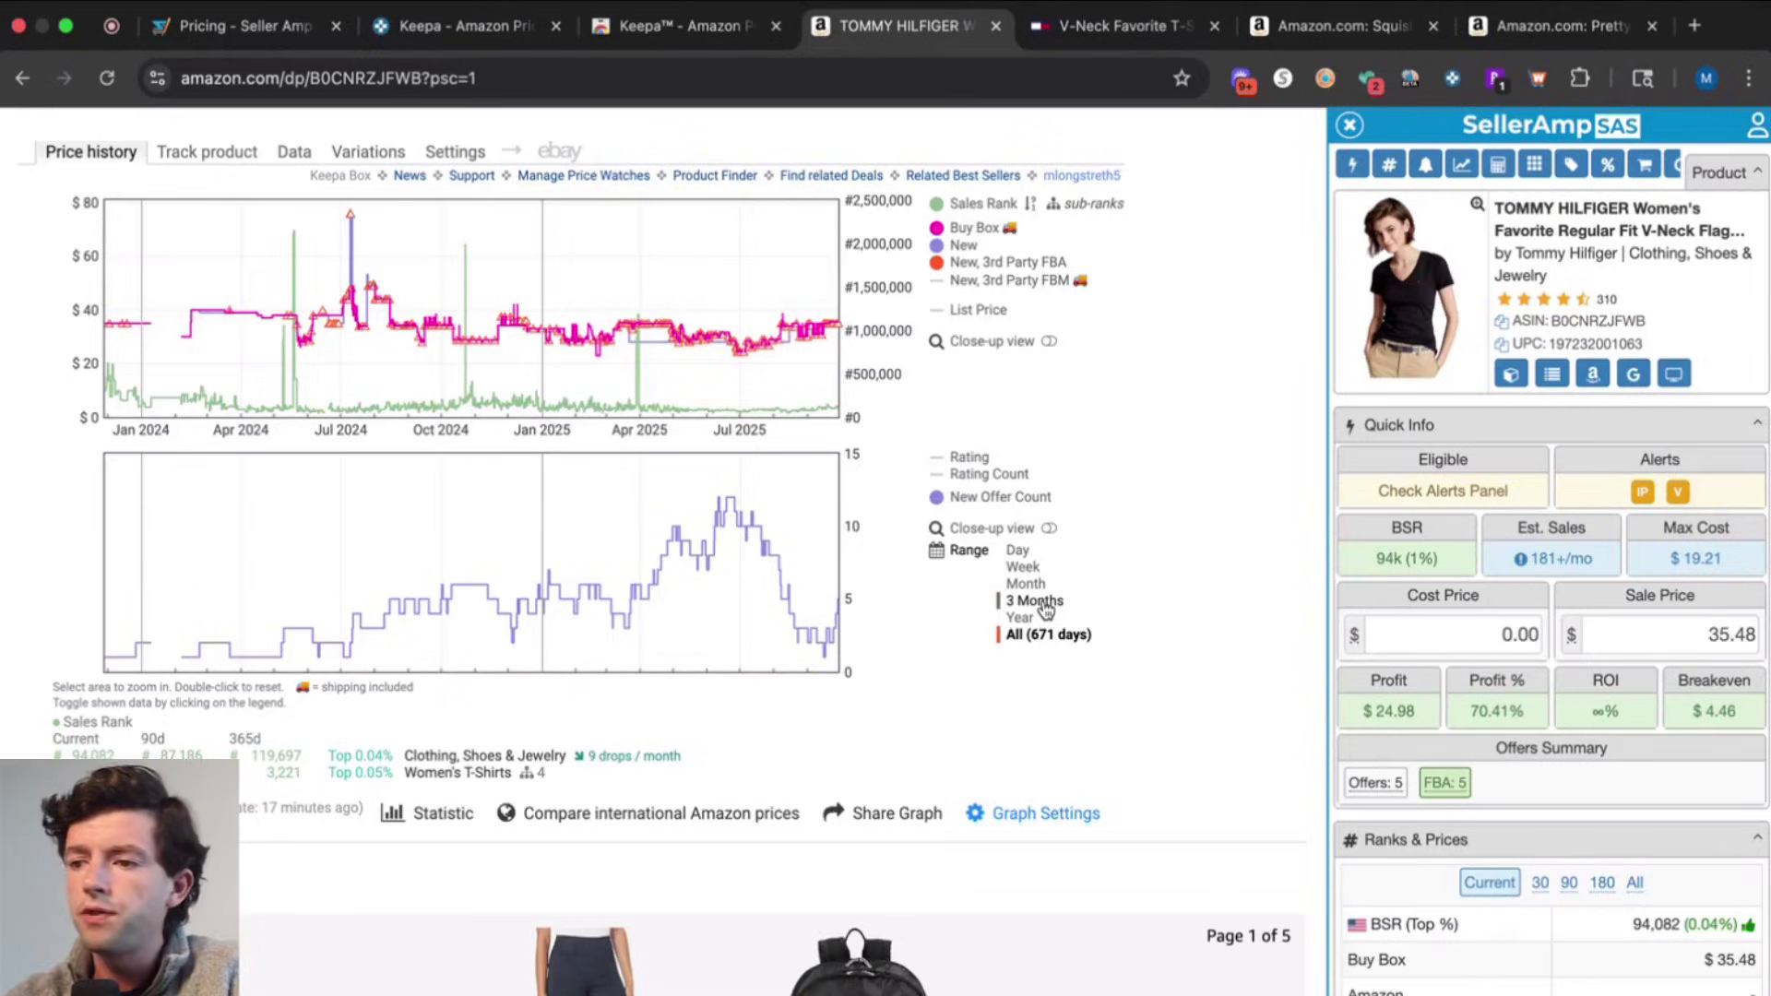
pyautogui.click(1045, 609)
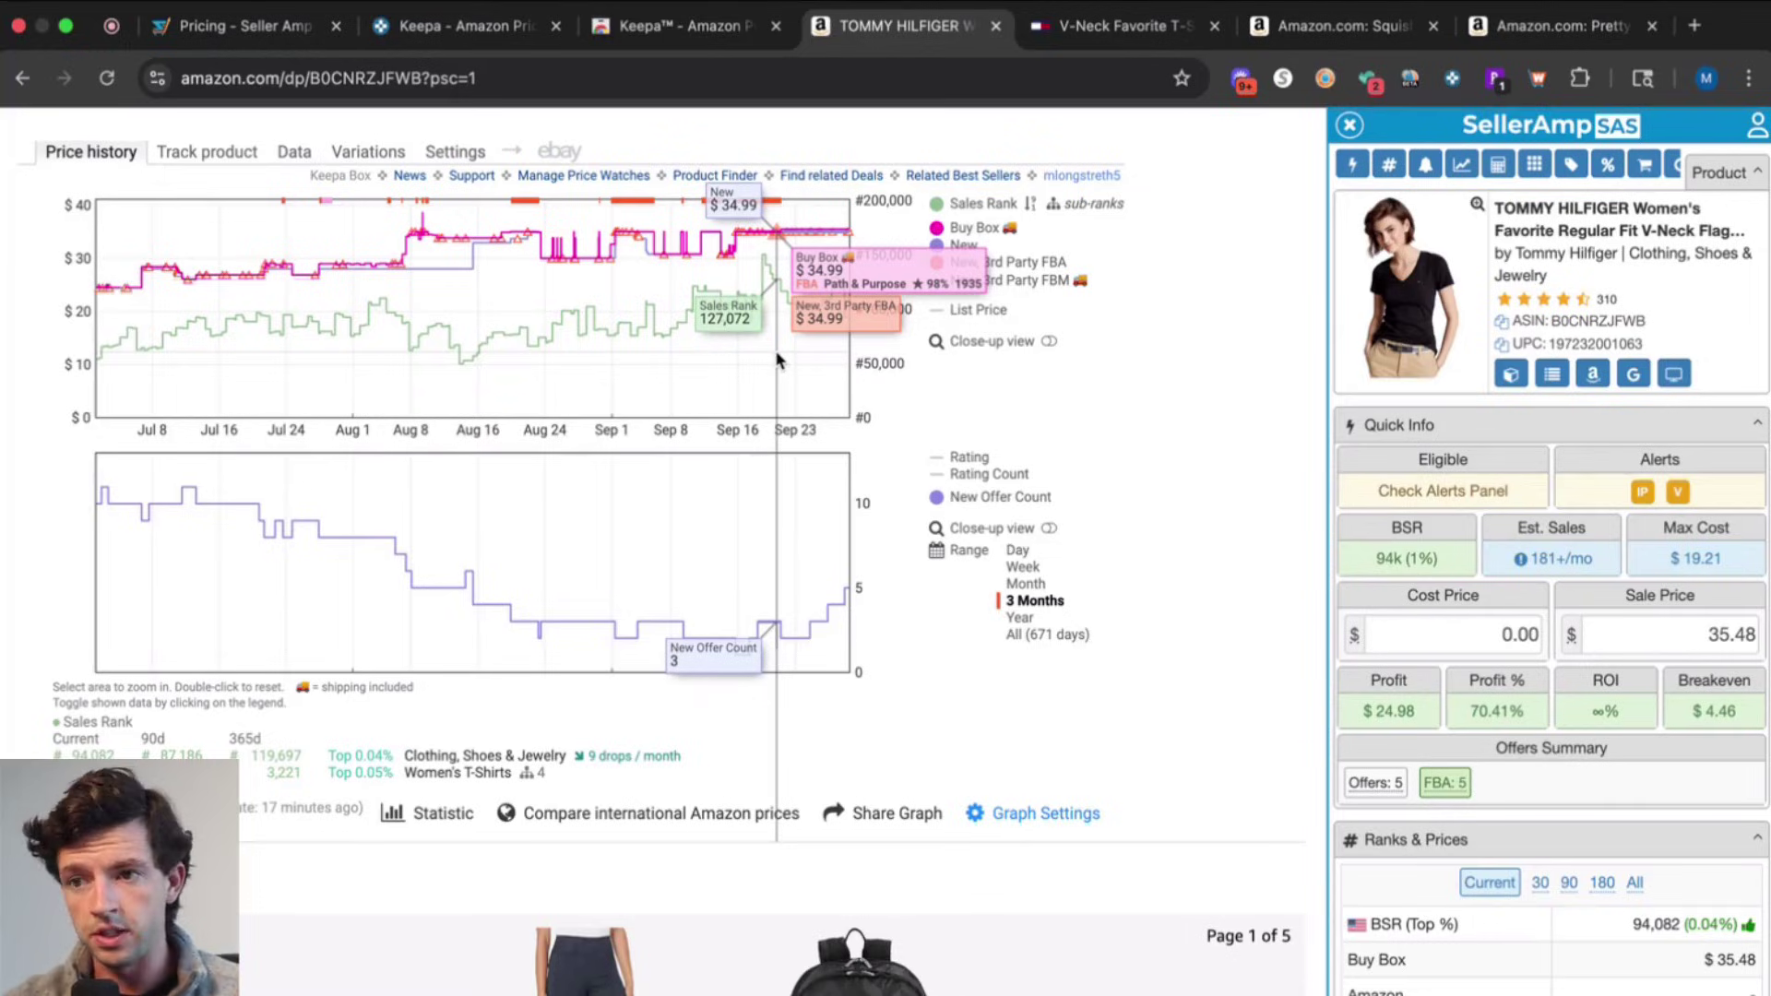
# Examine the recent Buy Box price in the Keepa chart and compare it with the listing's current offer price
pyautogui.scroll(5, 12, 249)
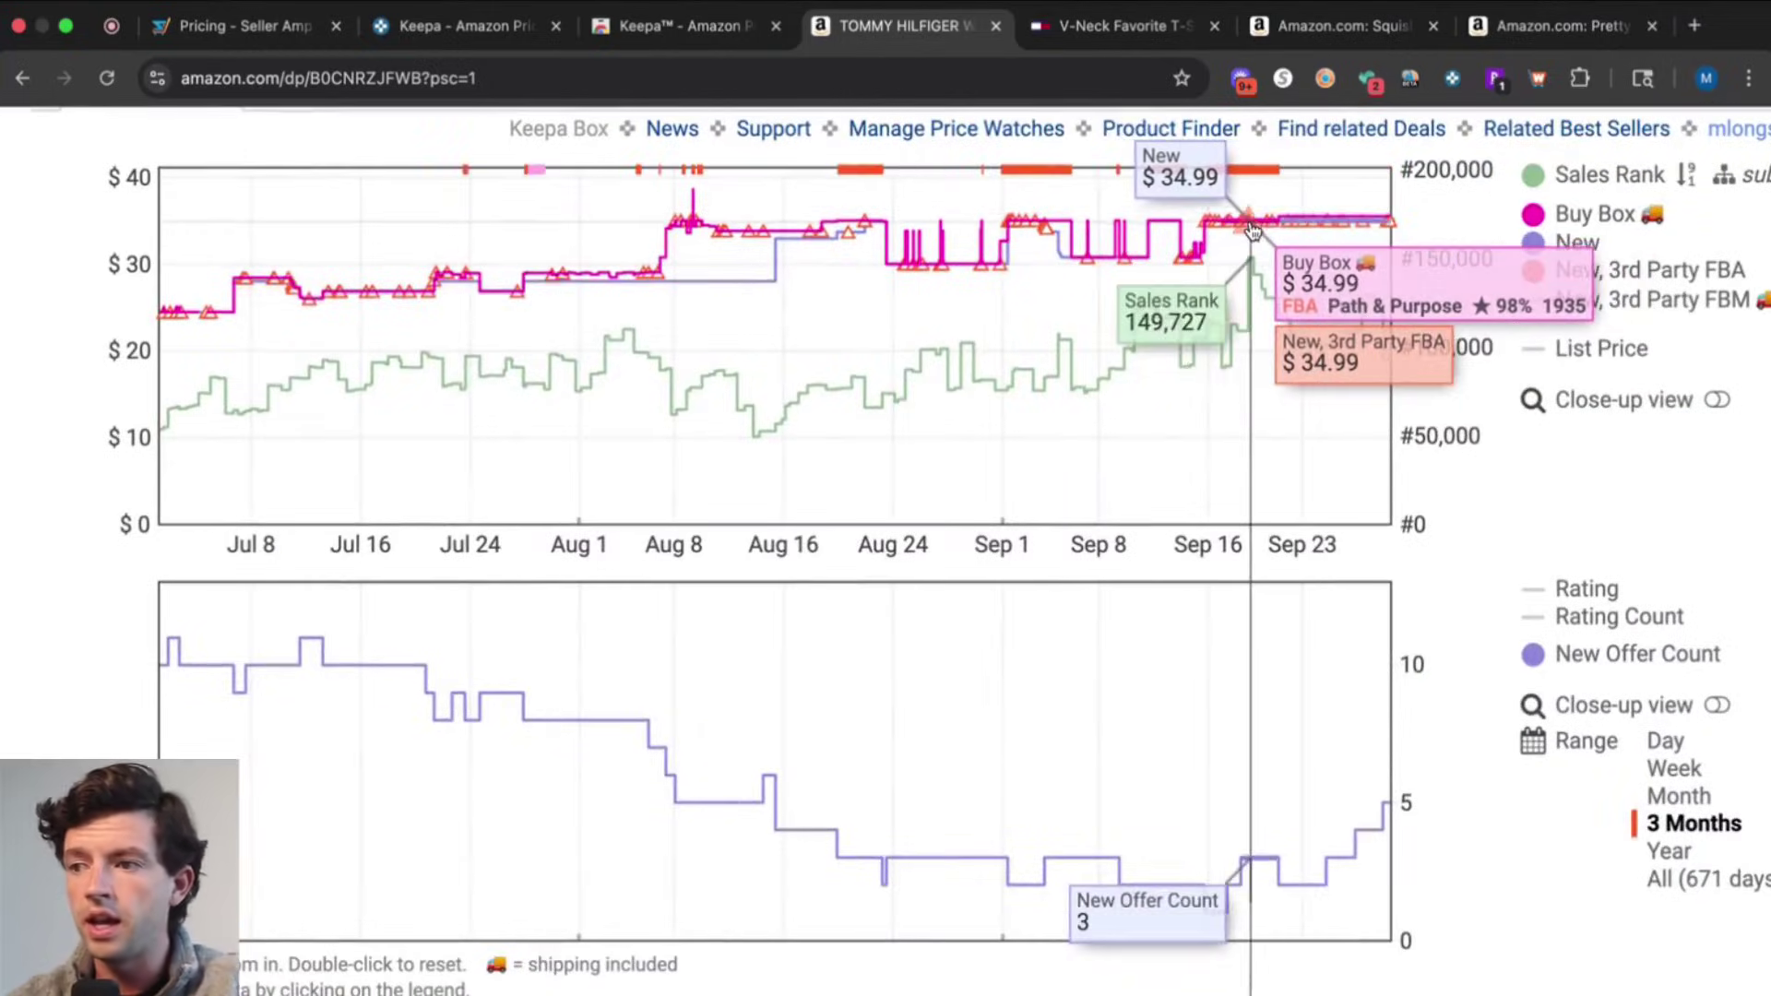
pyautogui.scroll(-5, 1105, 424)
pyautogui.scroll(10, 1103, 425)
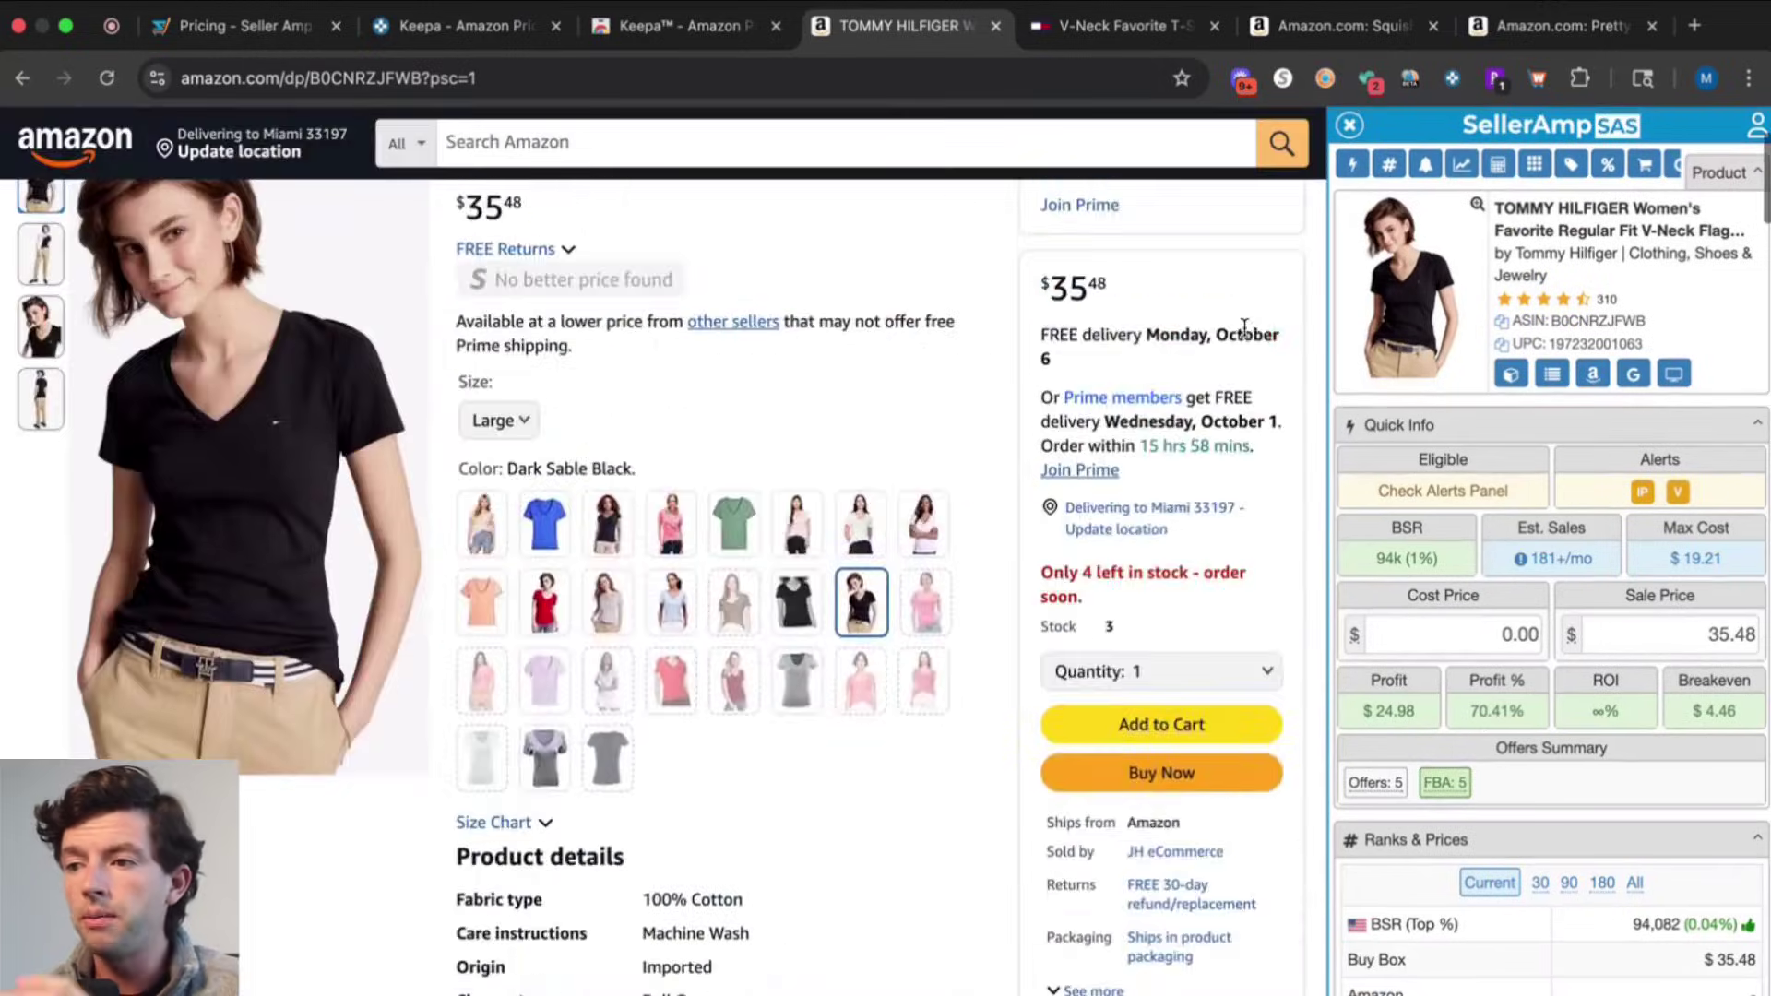
pyautogui.scroll(5, 1264, 282)
pyautogui.scroll(3, 1264, 281)
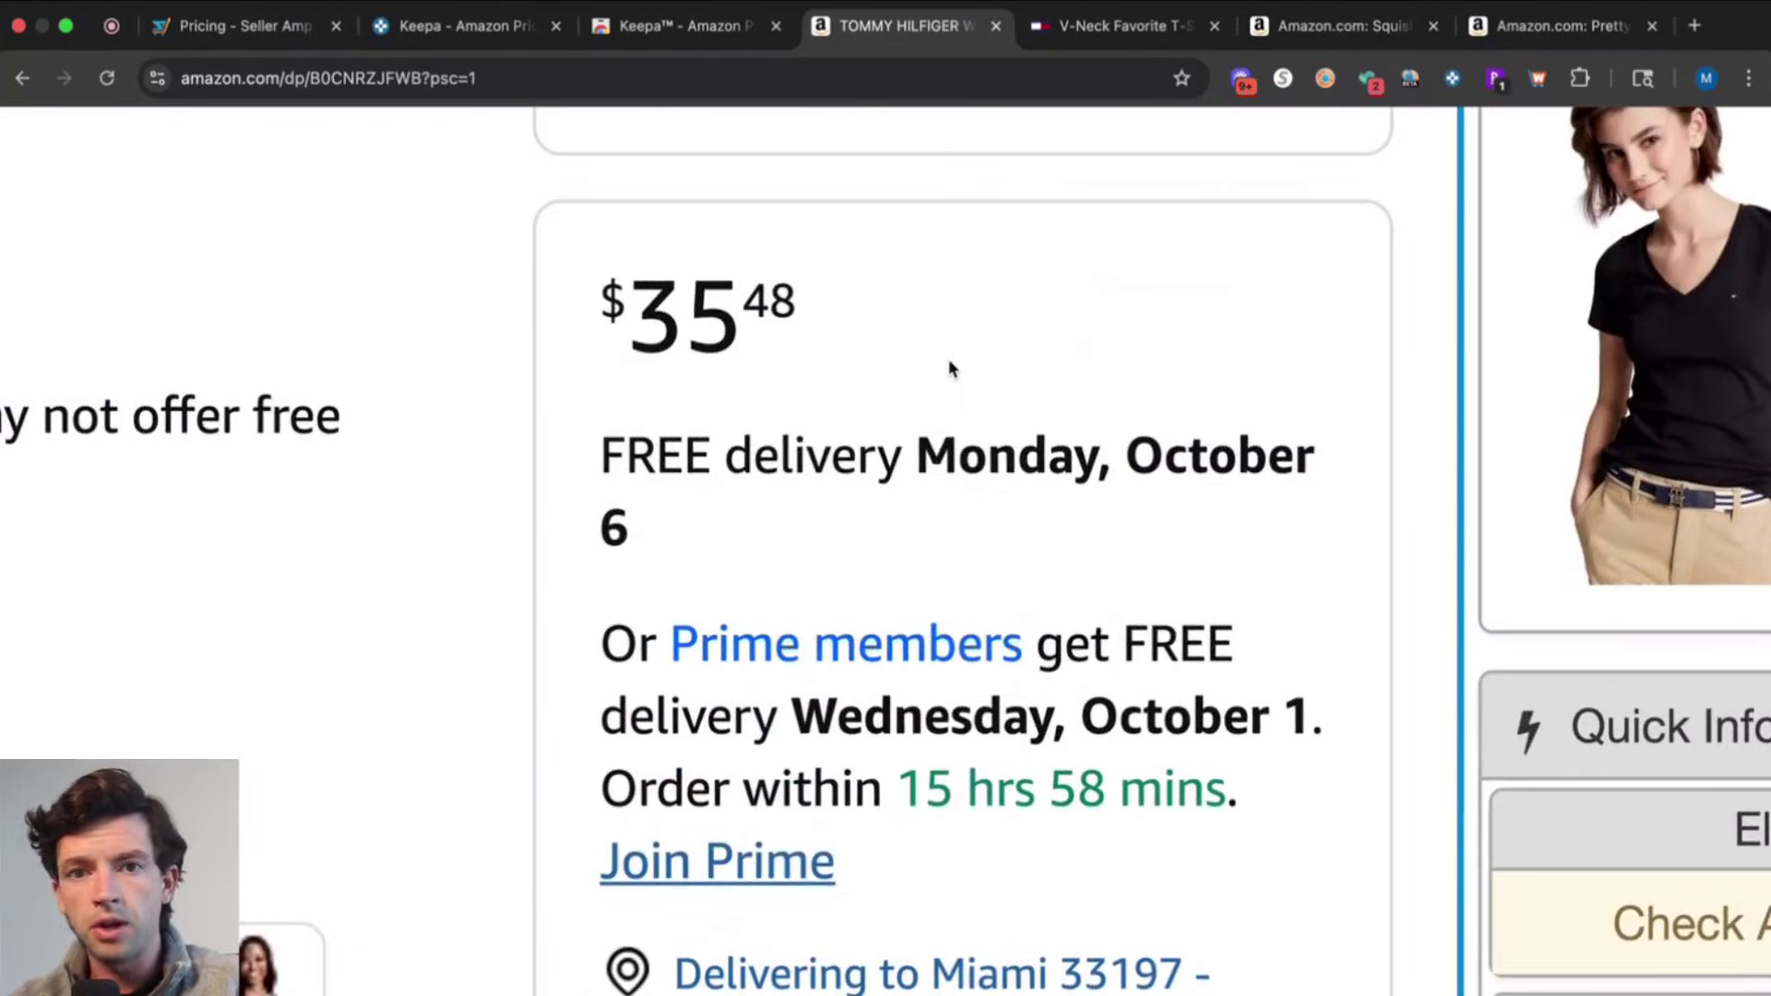
# Examine how the tee's Buy Box price and sales rank relate to its New Offer Count over the last three months
pyautogui.scroll(-8, 951, 368)
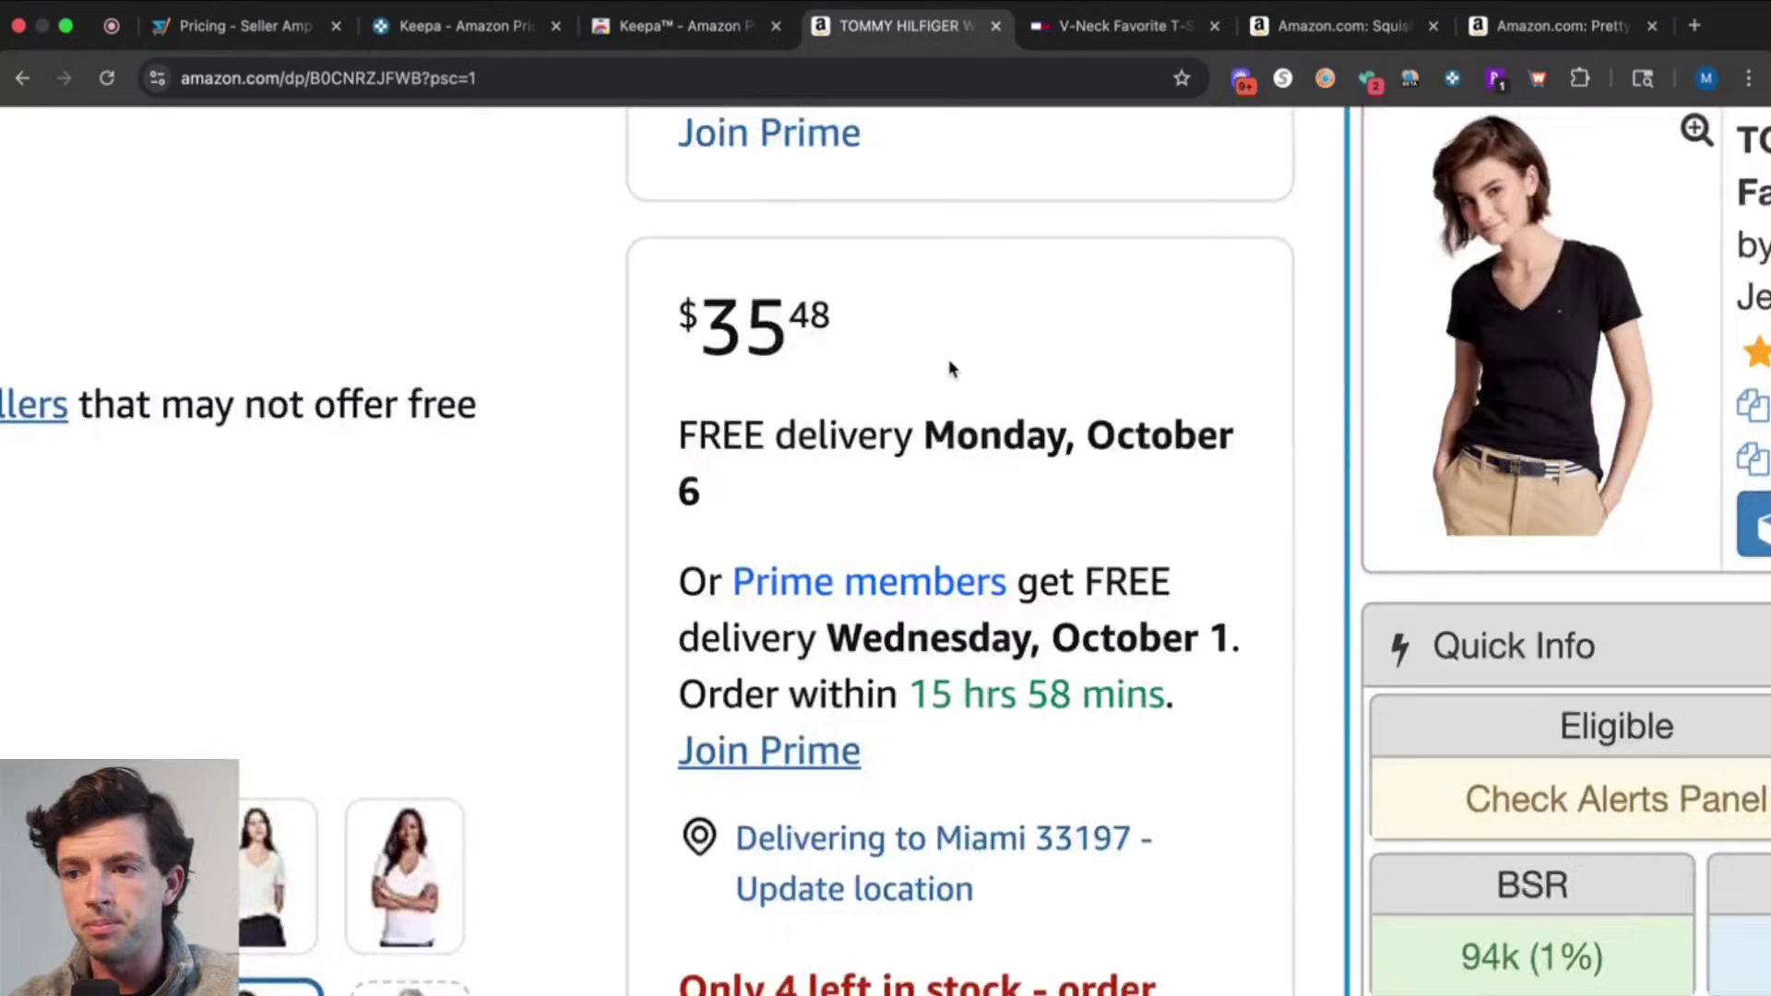
pyautogui.scroll(-10, 951, 368)
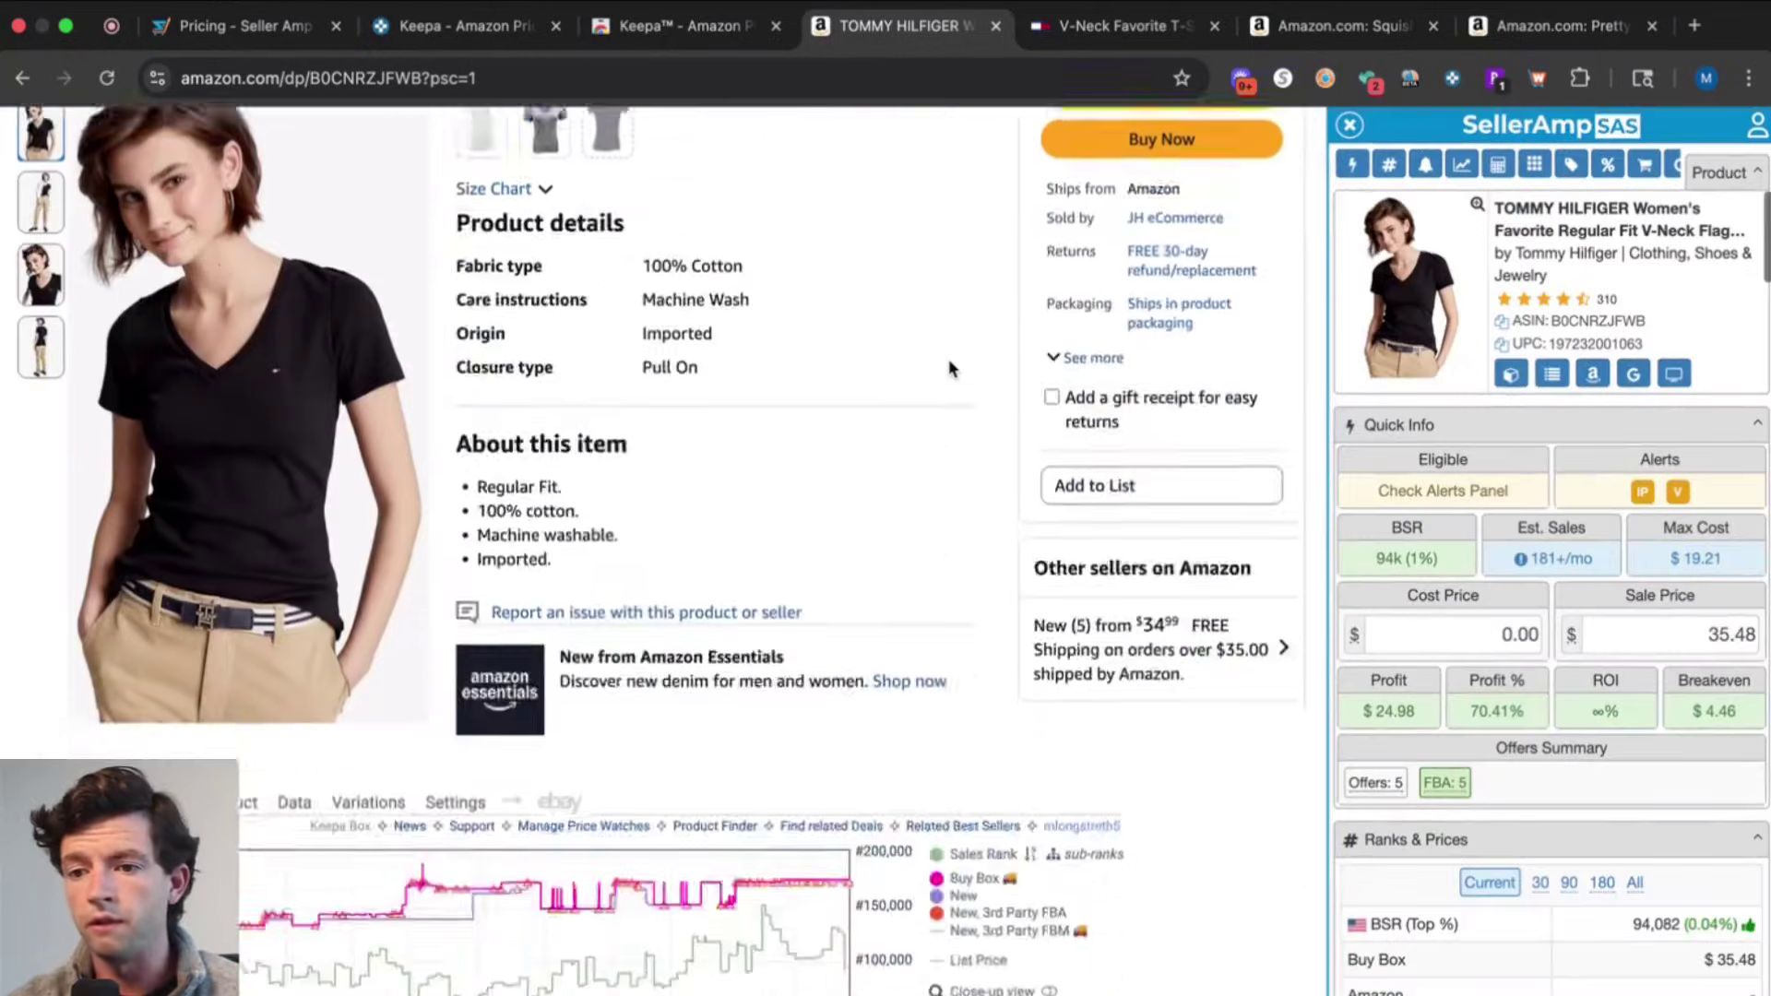
pyautogui.scroll(3, 2, 717)
pyautogui.scroll(3, 2, 718)
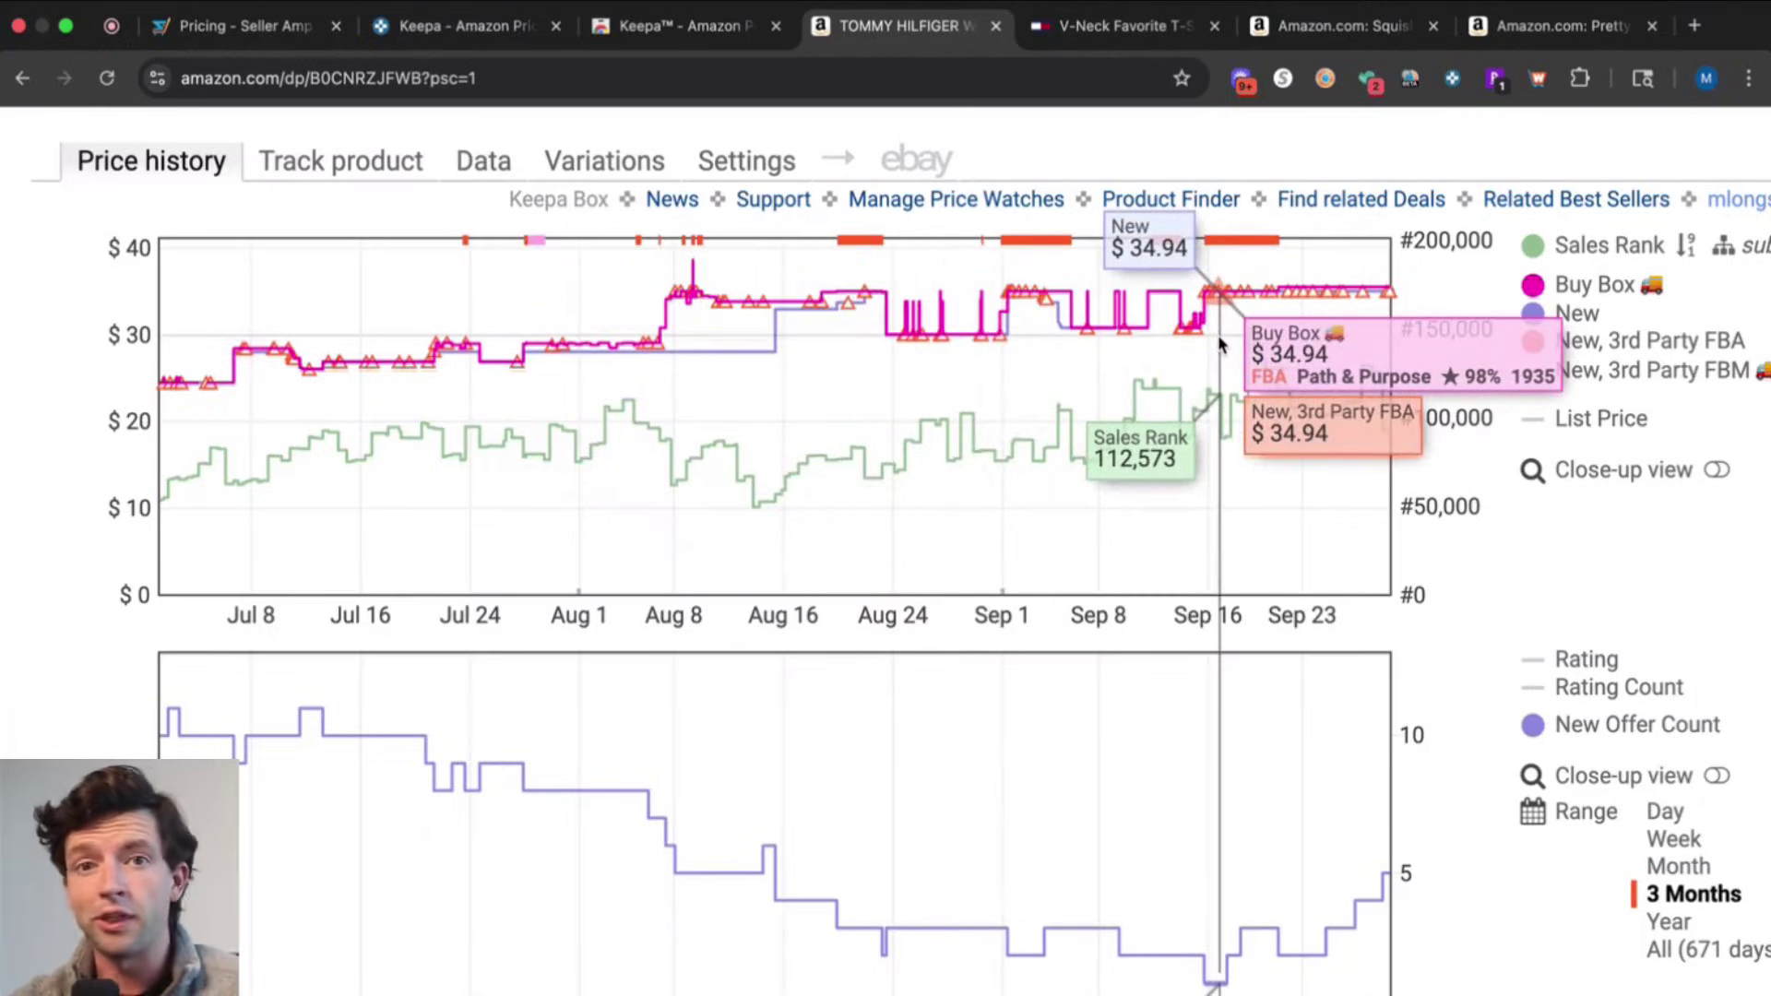
pyautogui.scroll(-2, 890, 581)
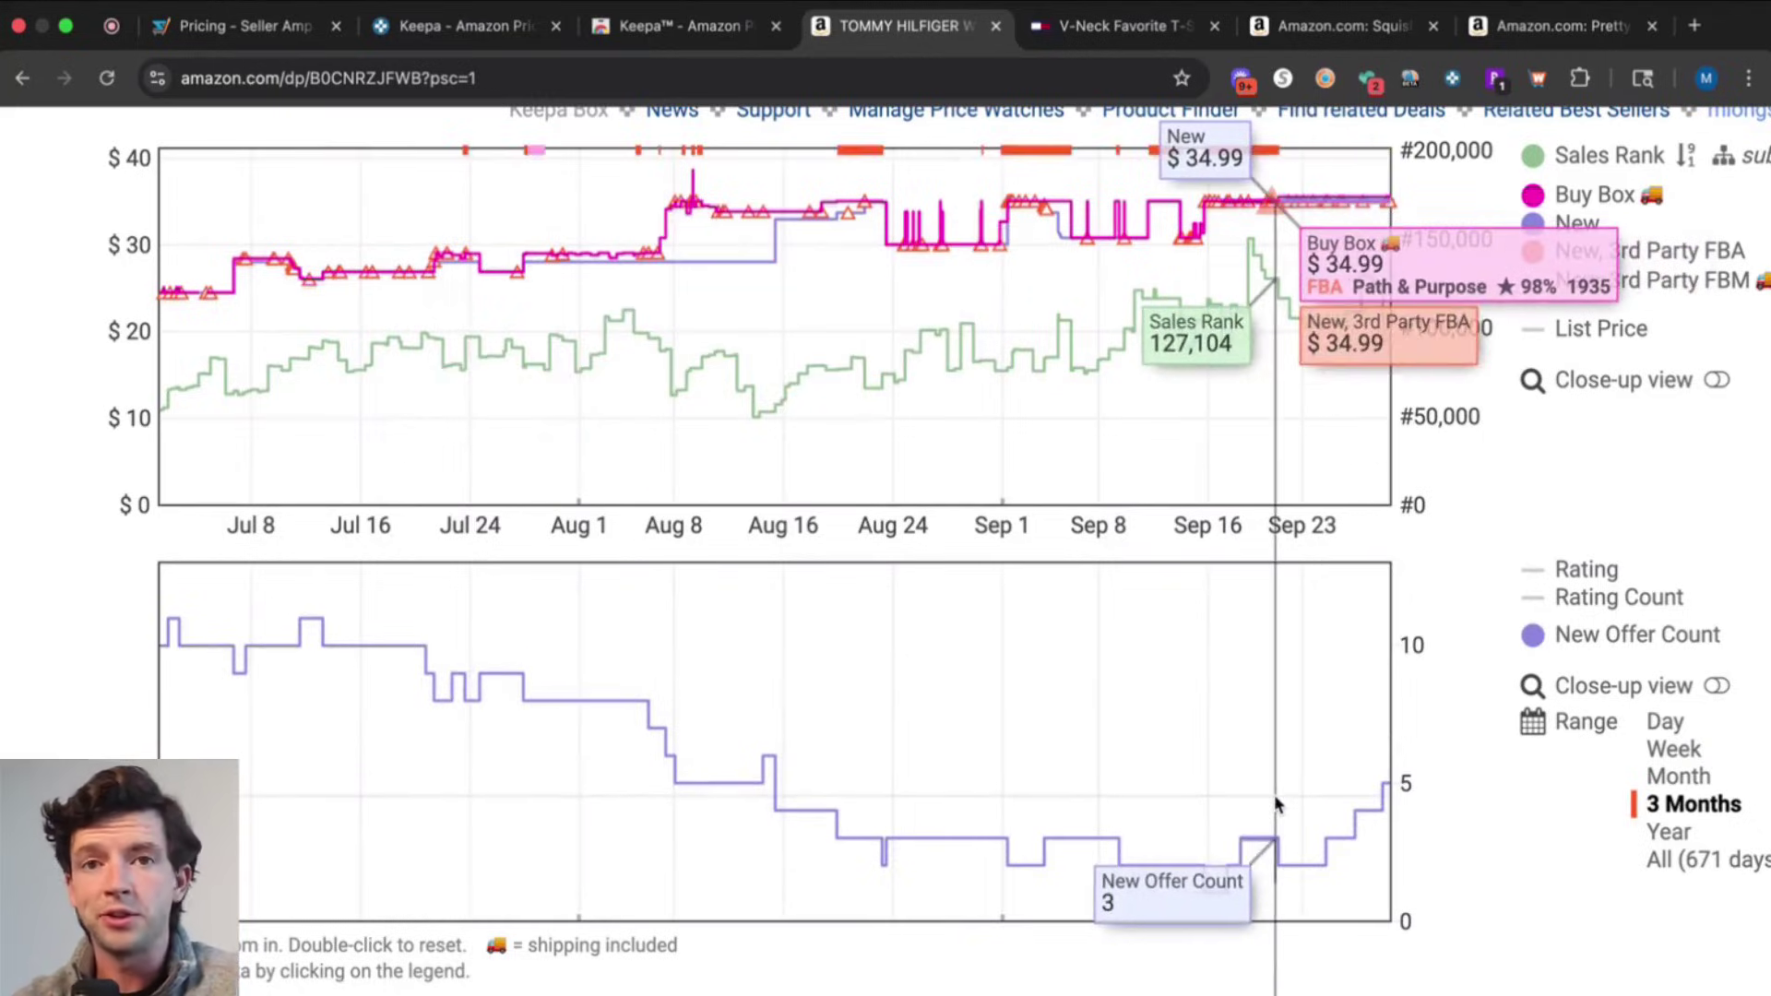
pyautogui.press('super+minus')
pyautogui.press('super+minus')
pyautogui.press('super+minus')
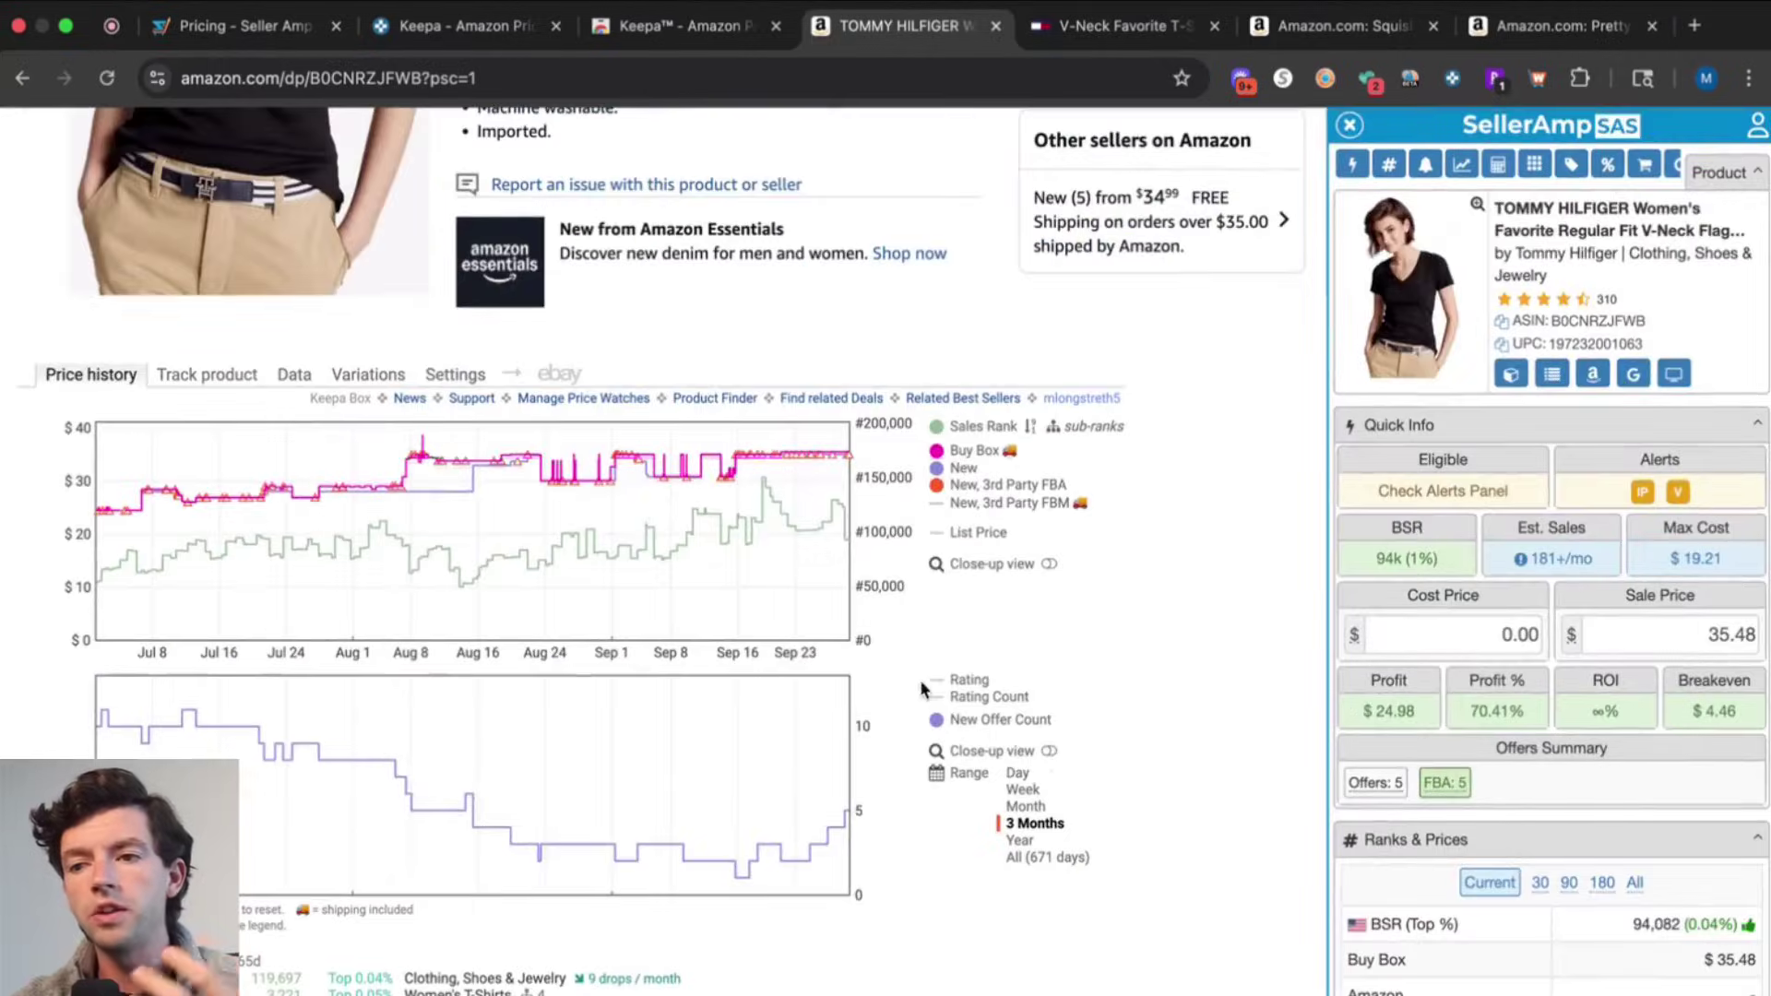
pyautogui.press('super+plus')
pyautogui.press('super+plus')
pyautogui.press('super+plus')
pyautogui.press('super+plus')
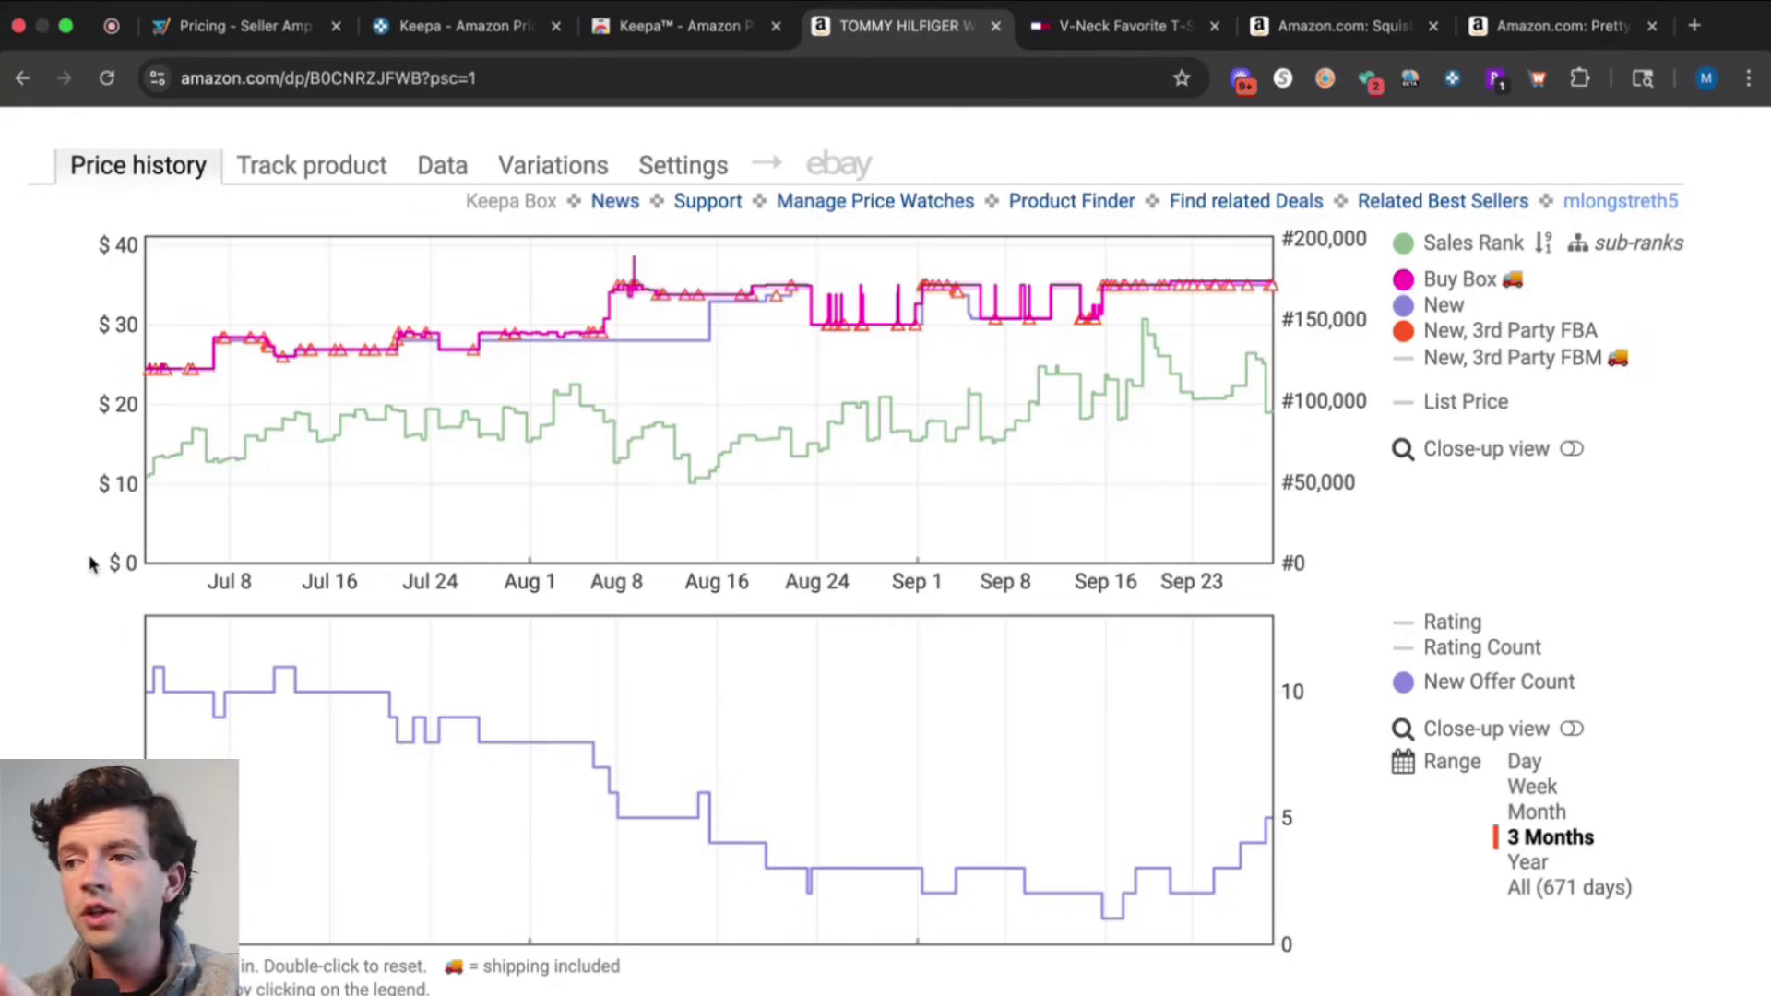
# Open the Squishmallows Persephone plush listing and examine its Keepa Buy Box price and New Offer Count trends
pyautogui.click(1292, 28)
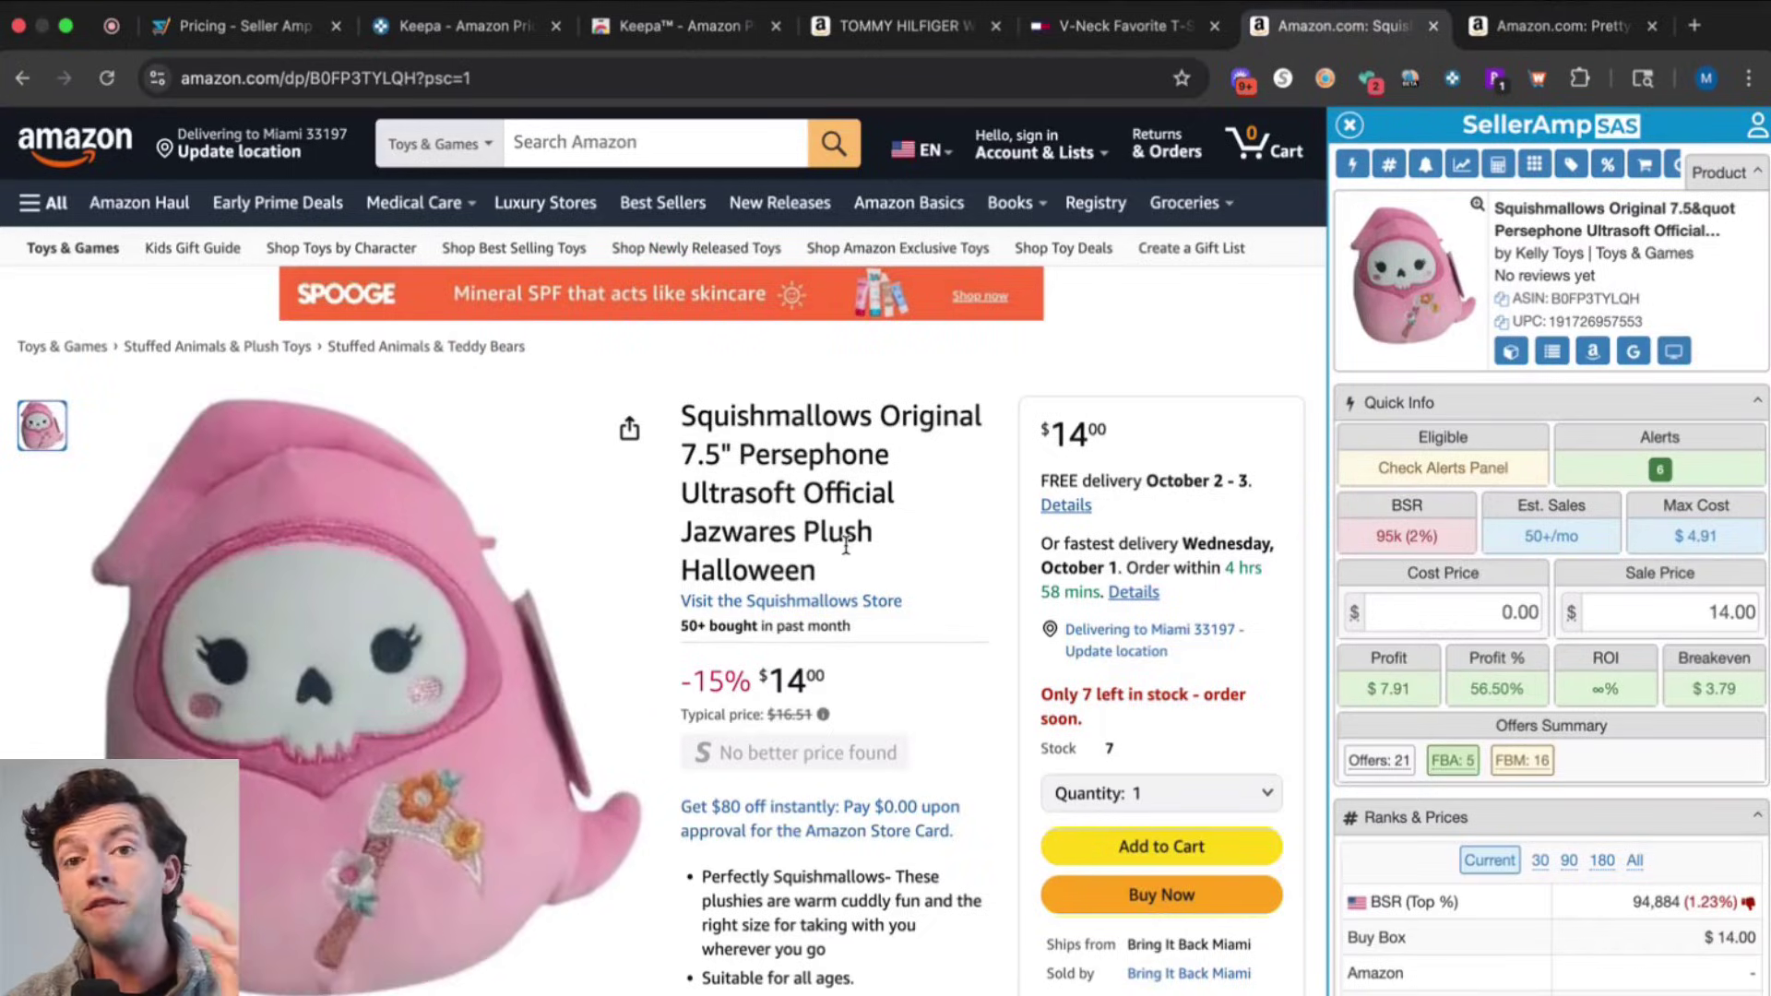
pyautogui.scroll(-10, 846, 544)
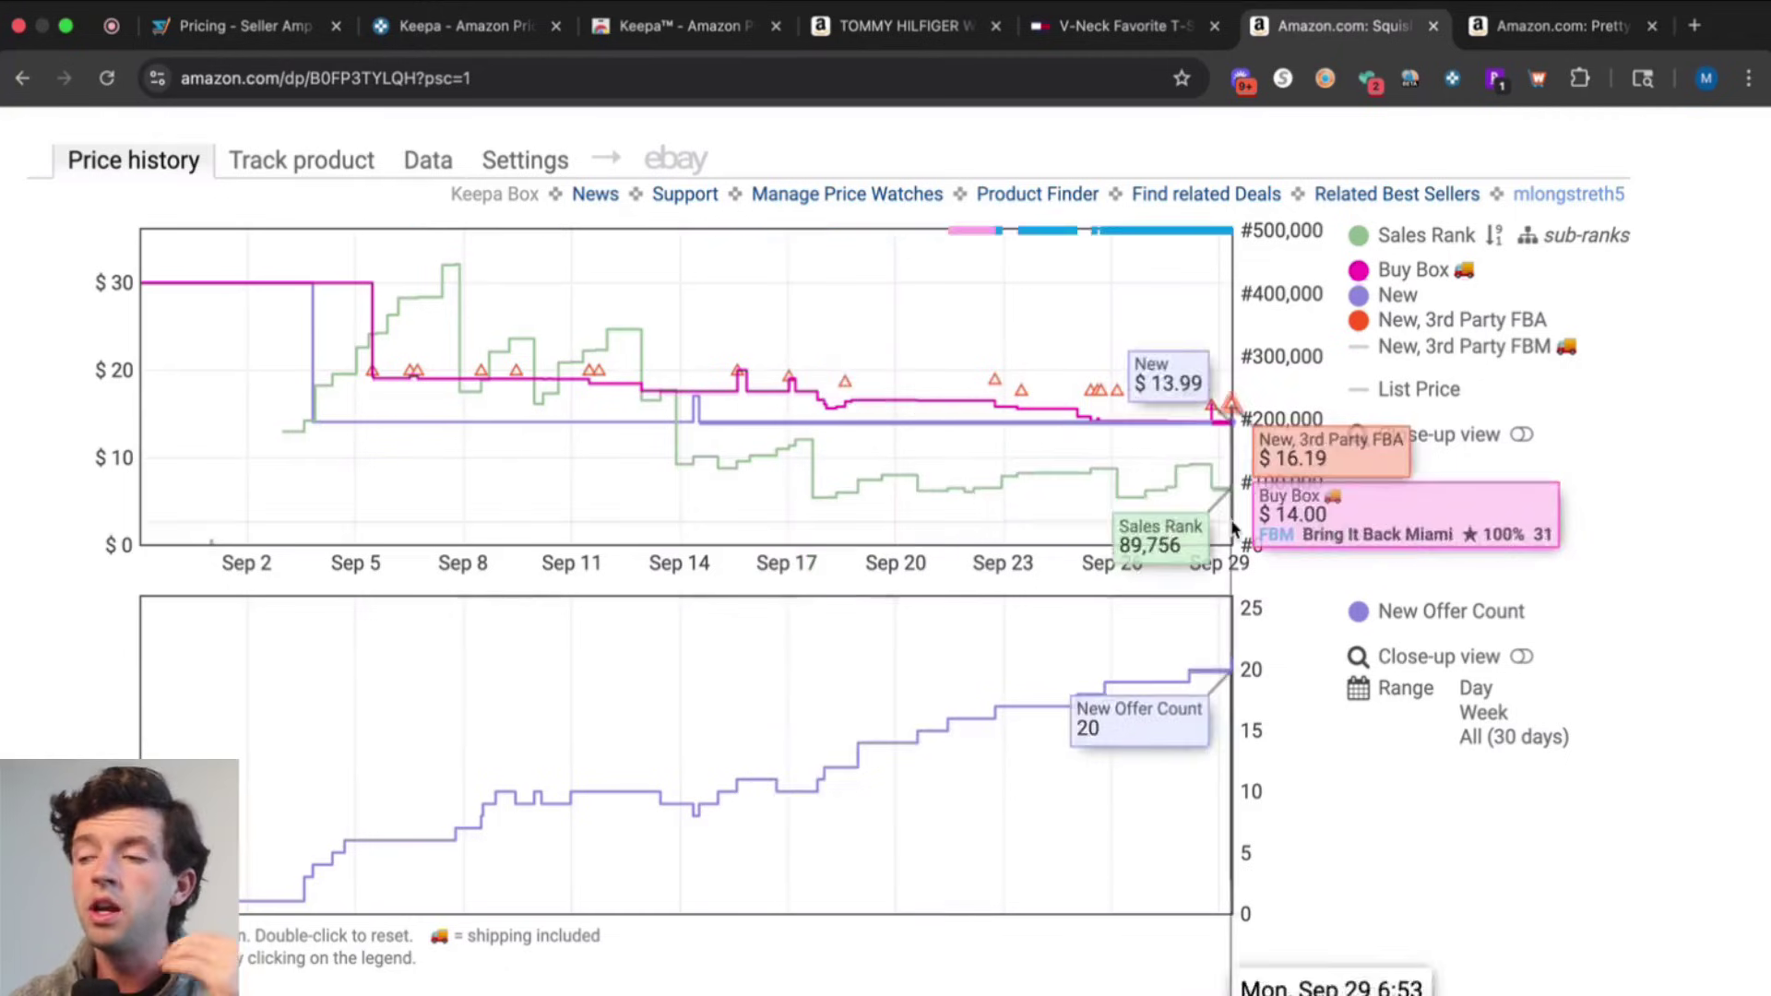
# Open the Pretty Feet and Hands Rough Skin Remover listing and examine its Keepa price history over three months
pyautogui.click(1509, 37)
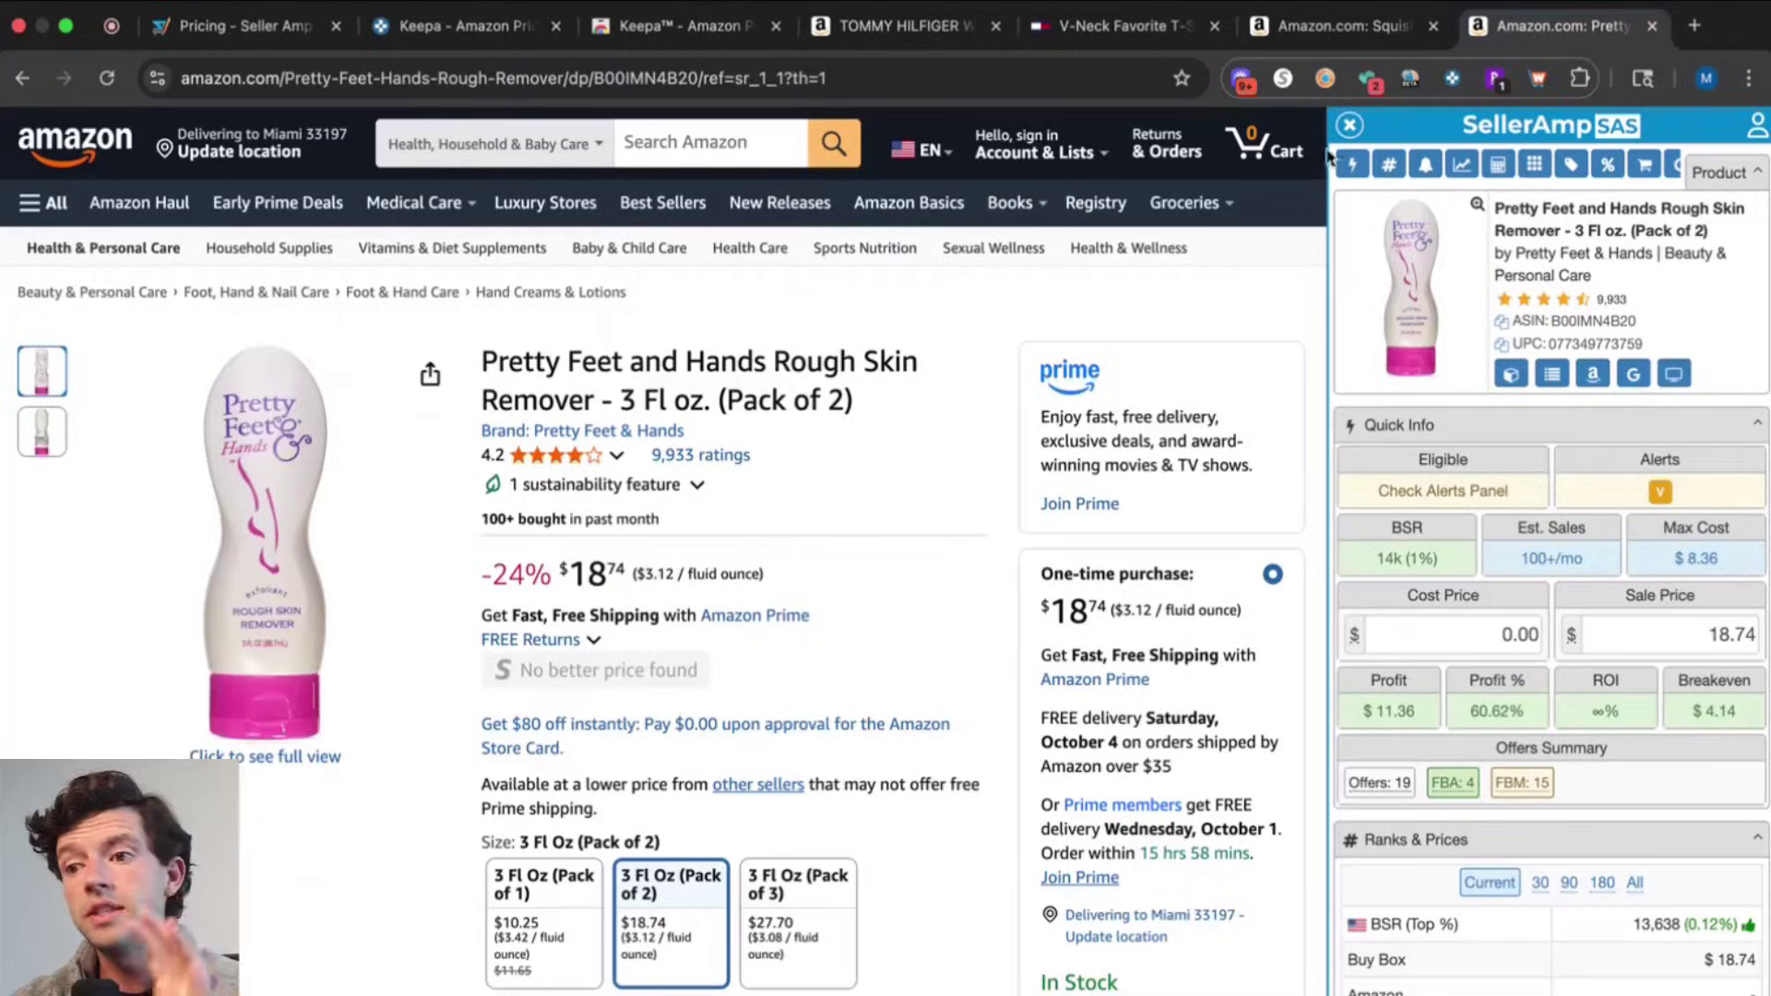
pyautogui.scroll(-15, 751, 533)
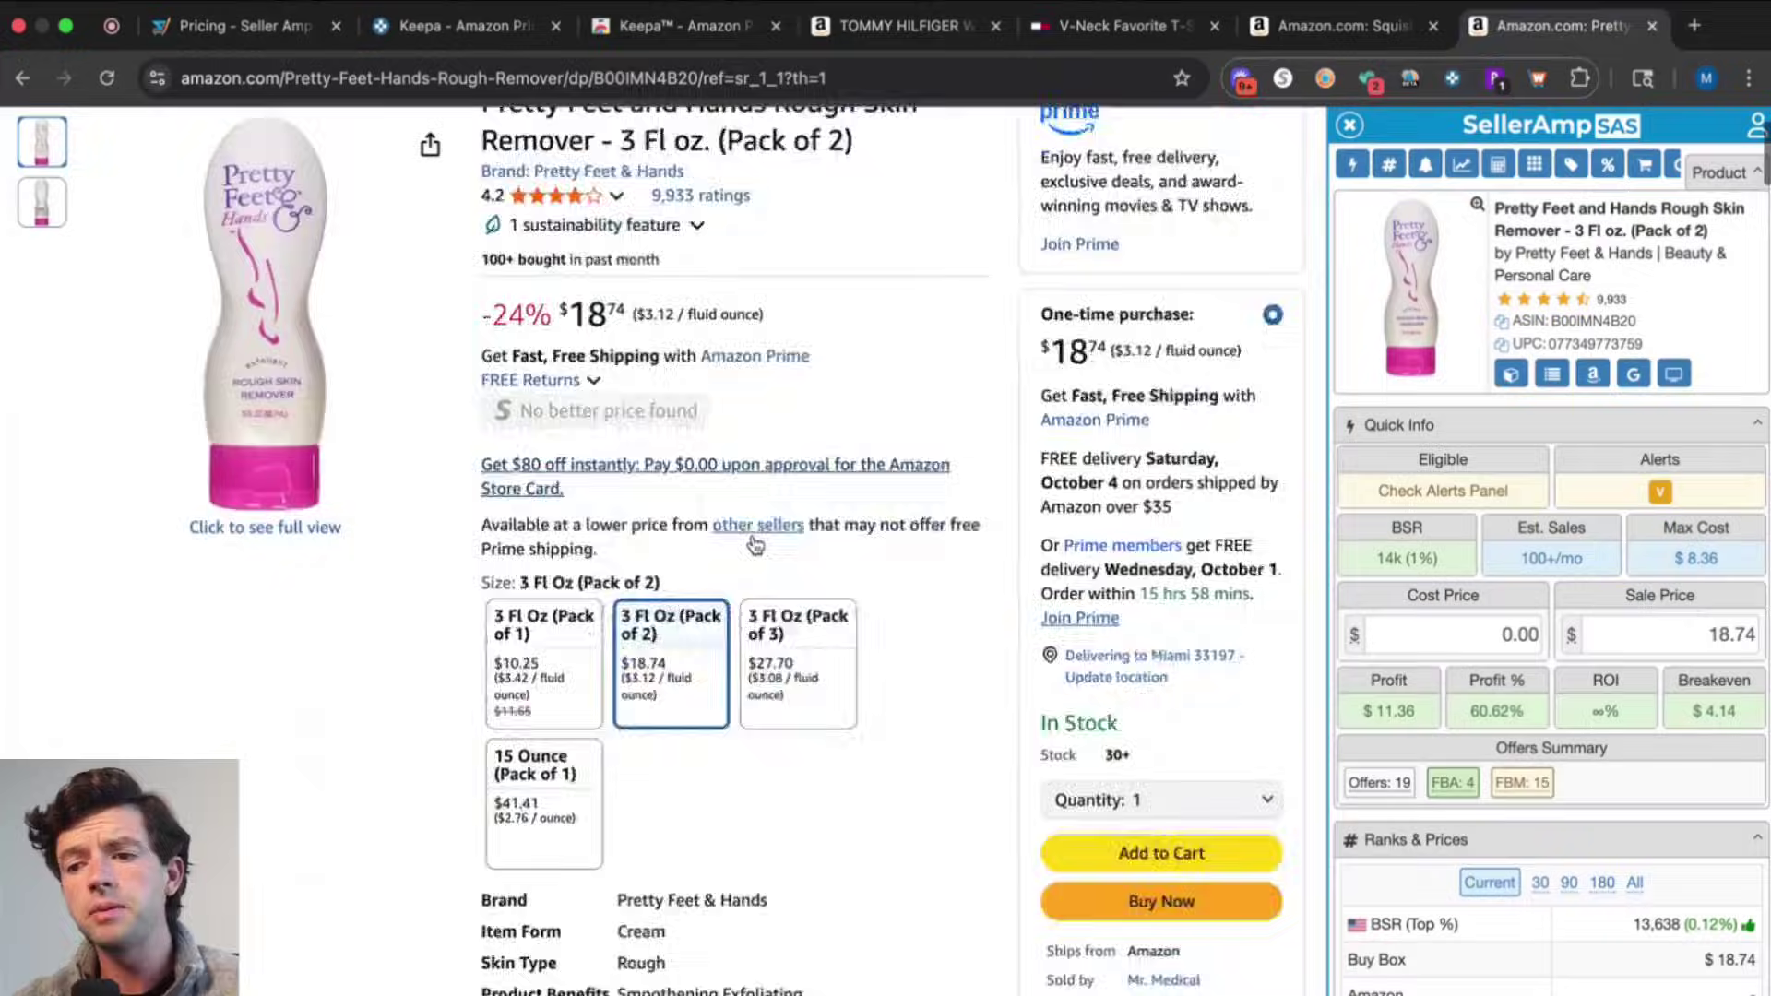
pyautogui.scroll(-1, 753, 544)
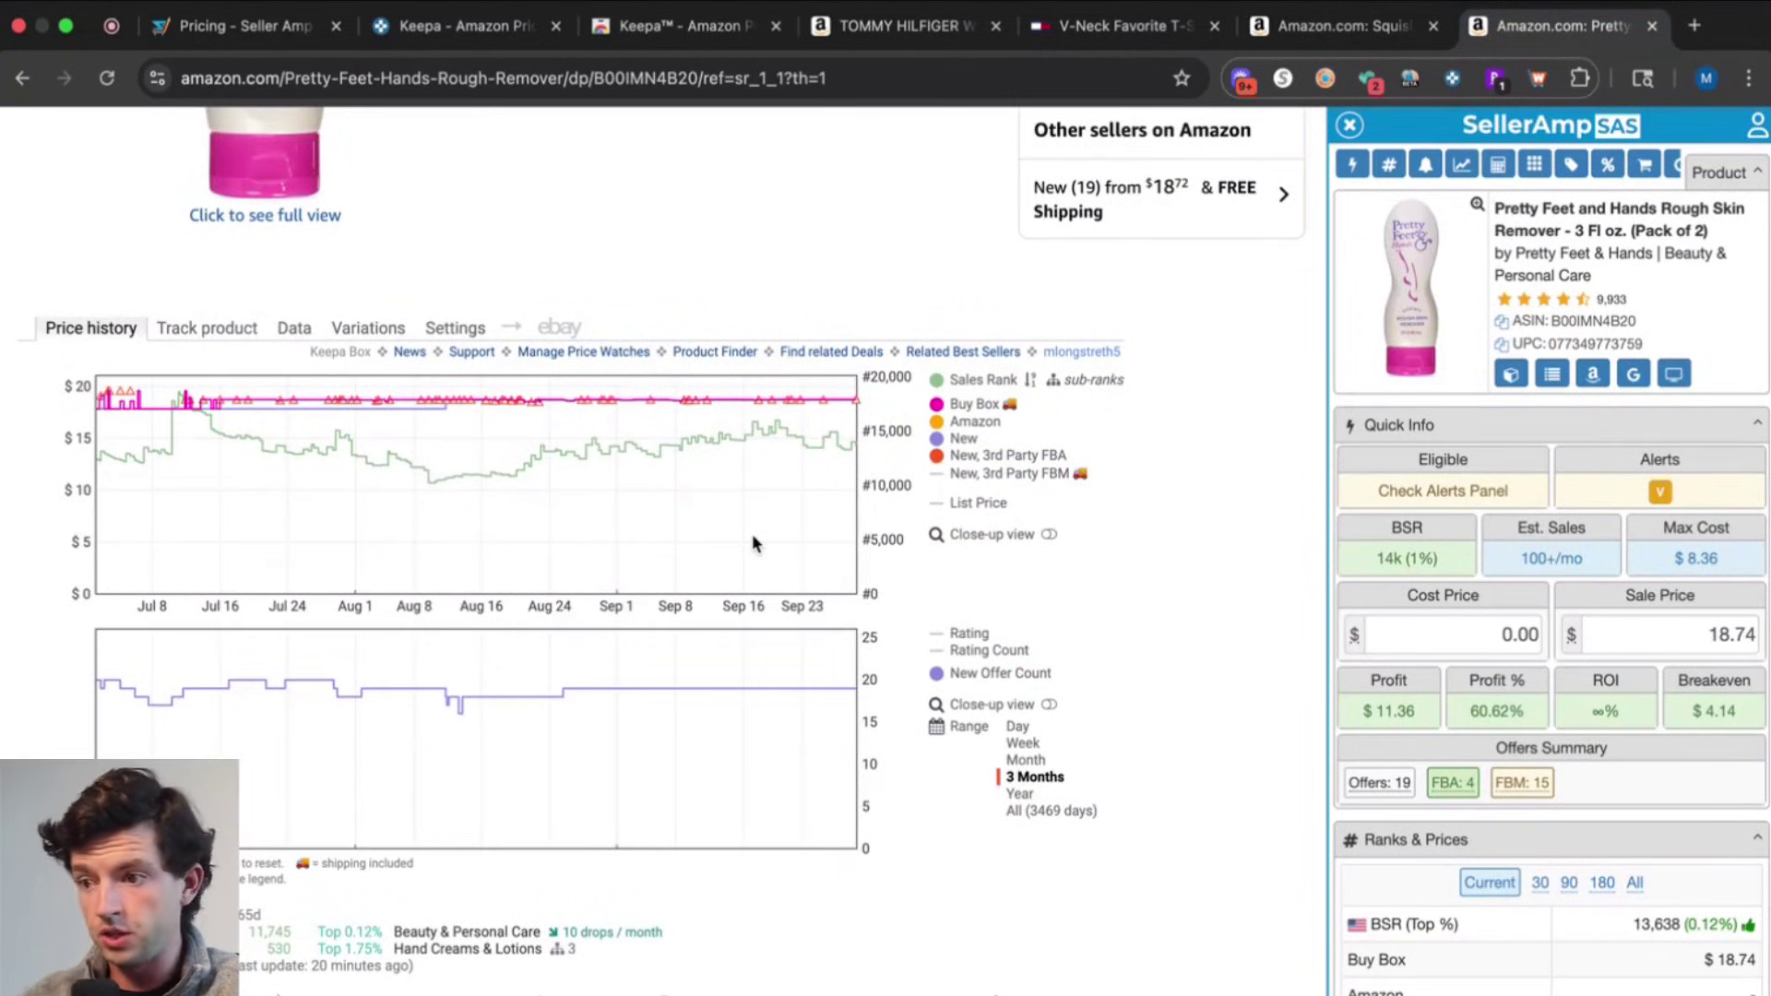
# Extend the Pretty Feet Keepa chart to its full history and zoom into the 2024 offer-count collapse to examine price and sales rank there
pyautogui.click(1017, 813)
pyautogui.moveTo(674, 736); pyautogui.dragTo(793, 738)
pyautogui.scroll(5, 3, 752)
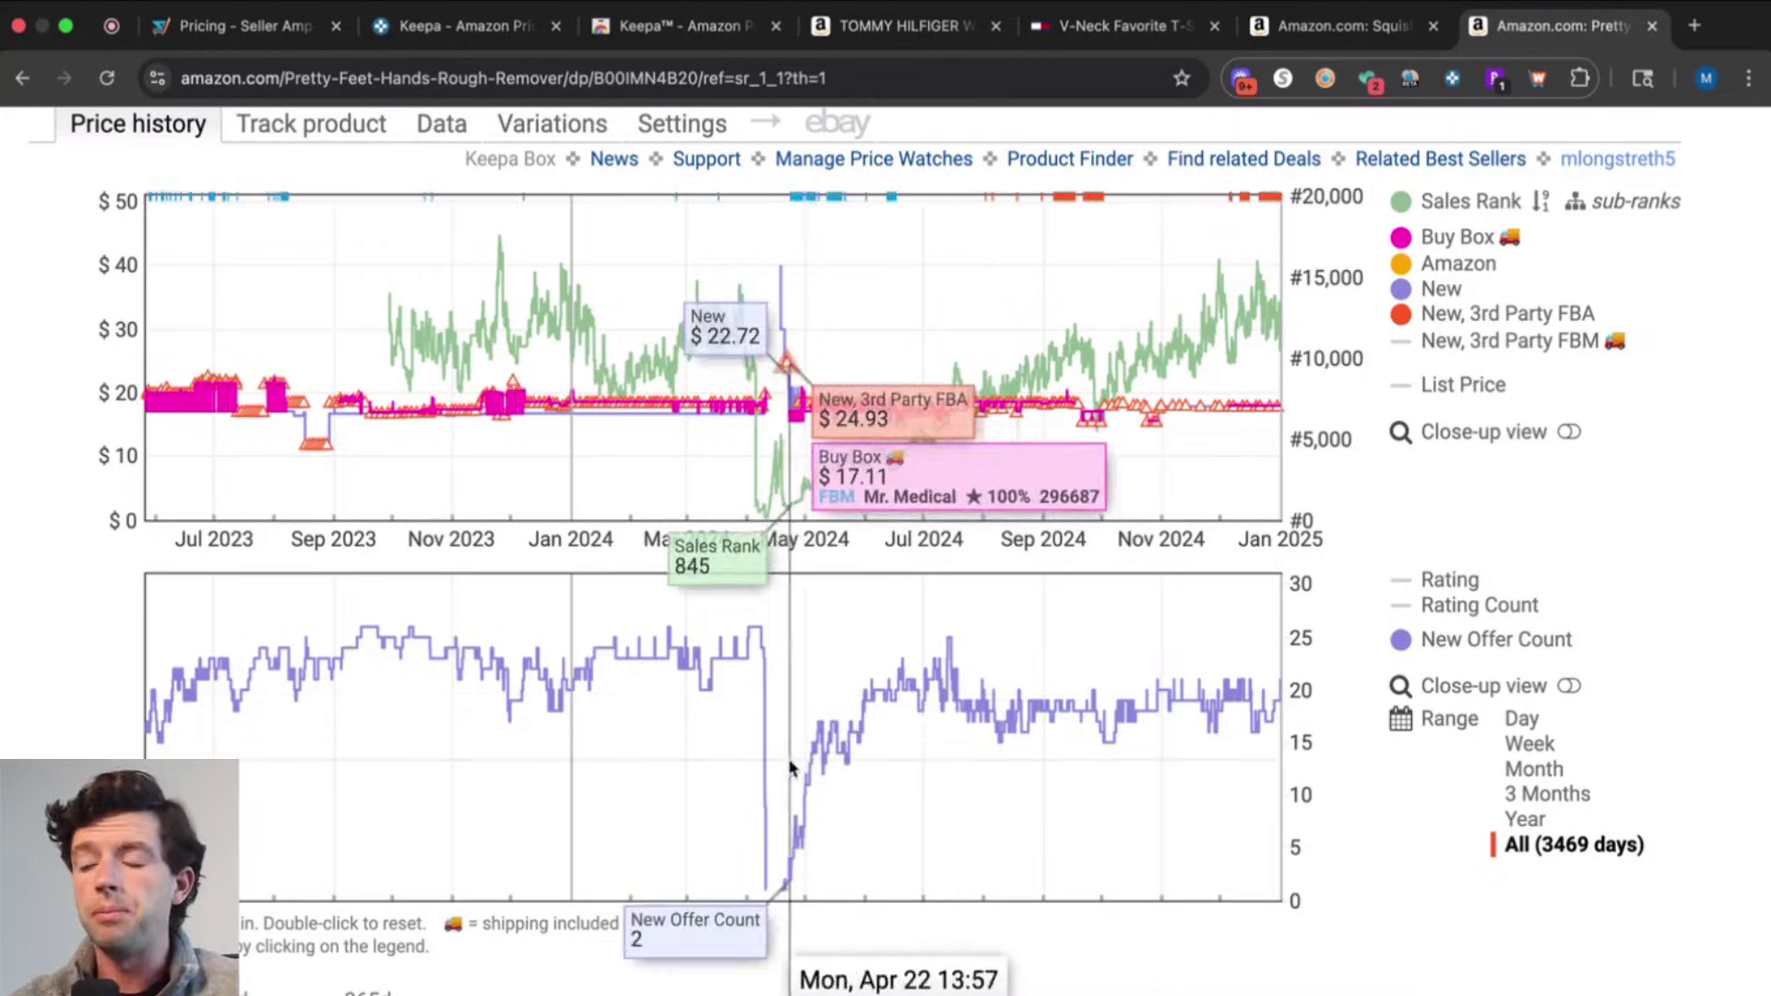
# Return to the Tommy Hilfiger tee listing and examine Keepa's product details data, including sales rank and Buy Box averages
pyautogui.click(1314, 27)
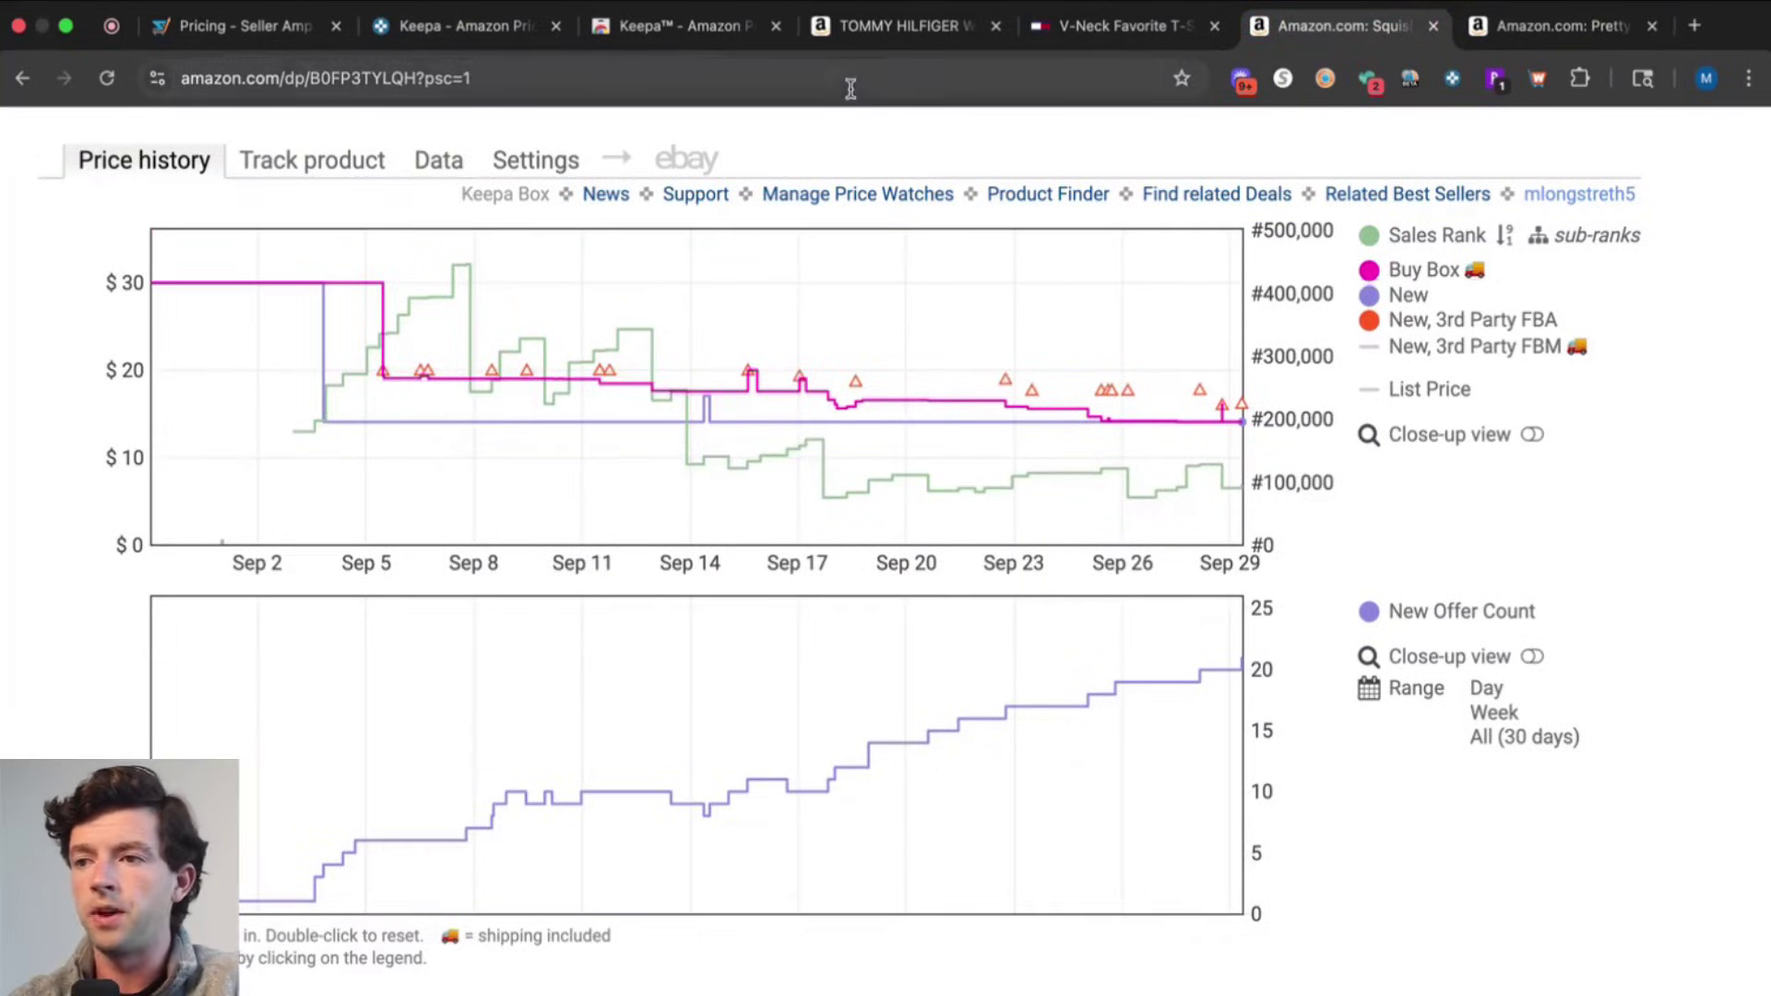
pyautogui.click(886, 26)
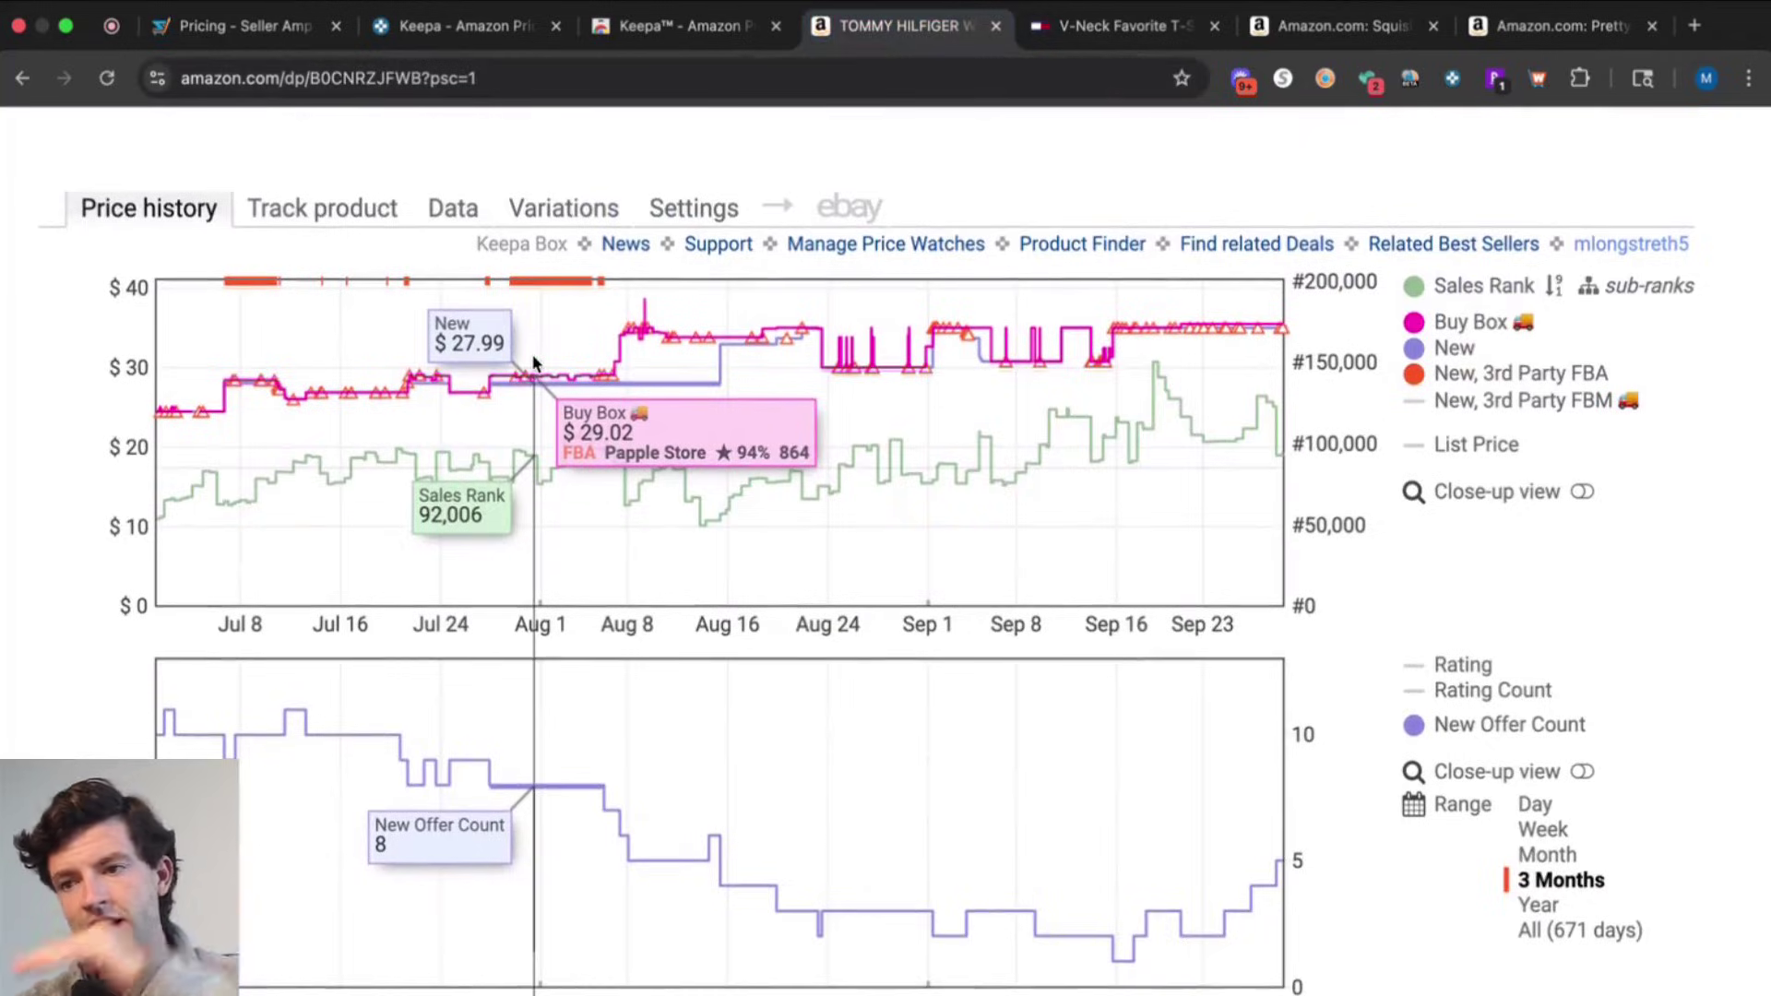
pyautogui.click(453, 225)
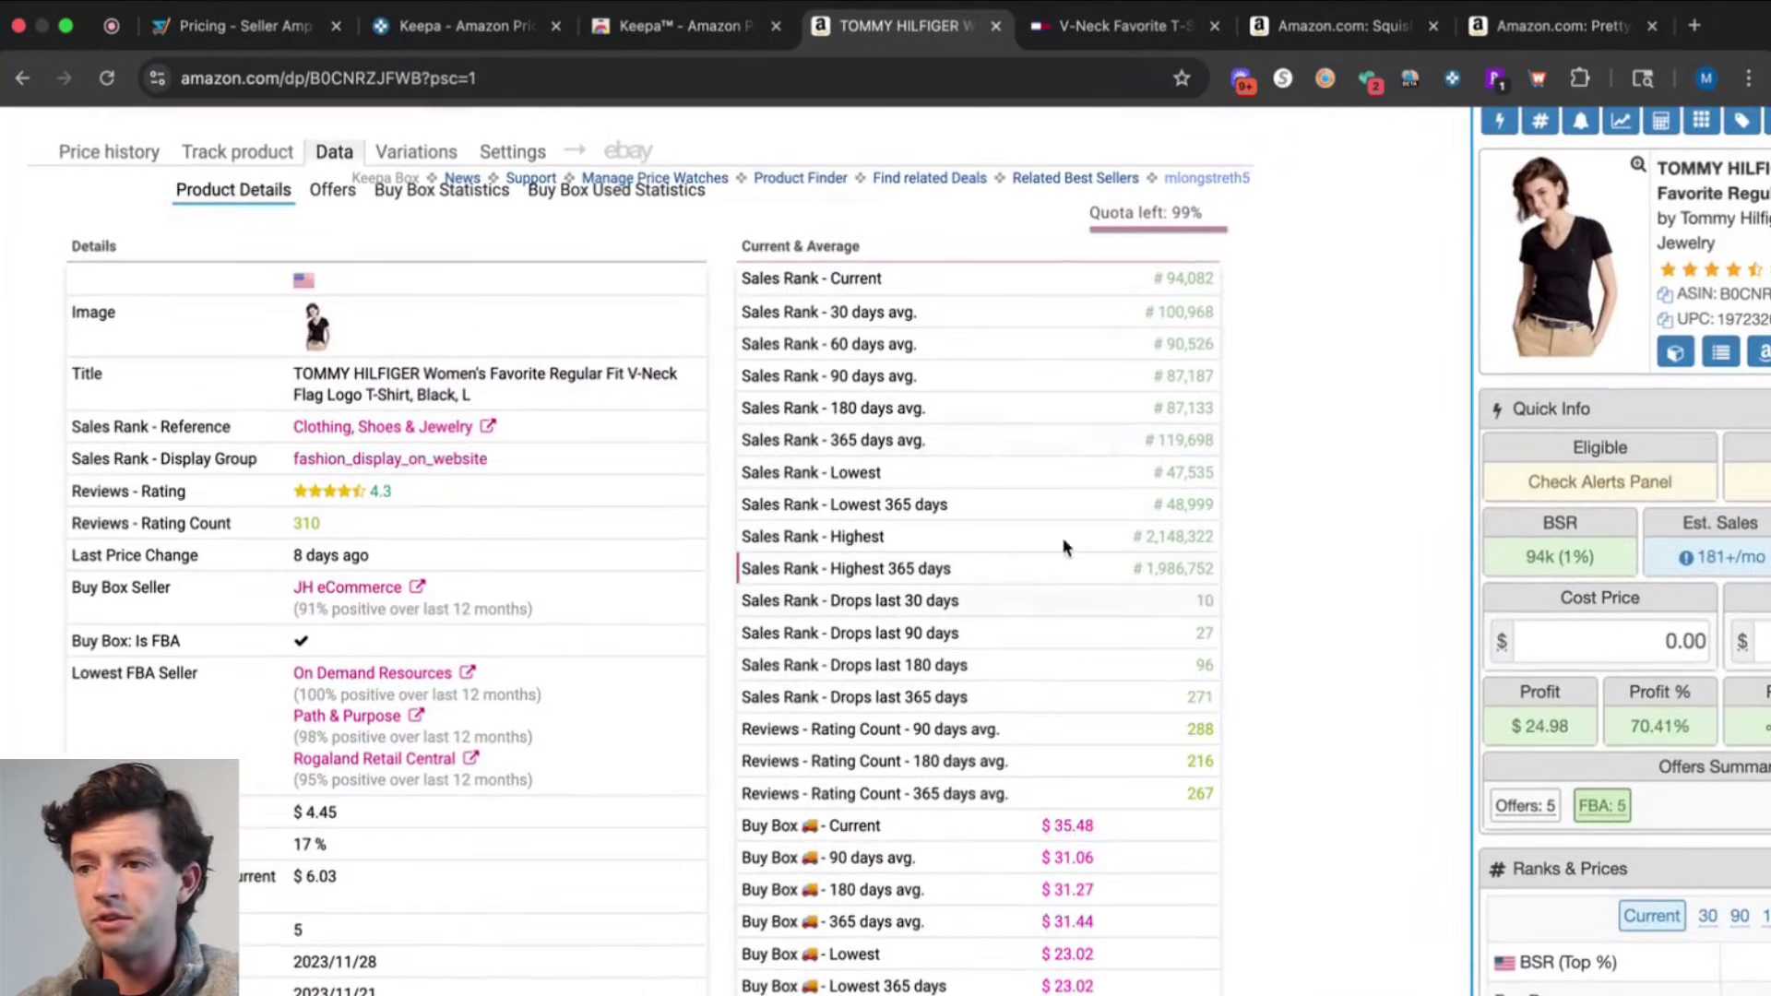
pyautogui.scroll(-2, 953, 371)
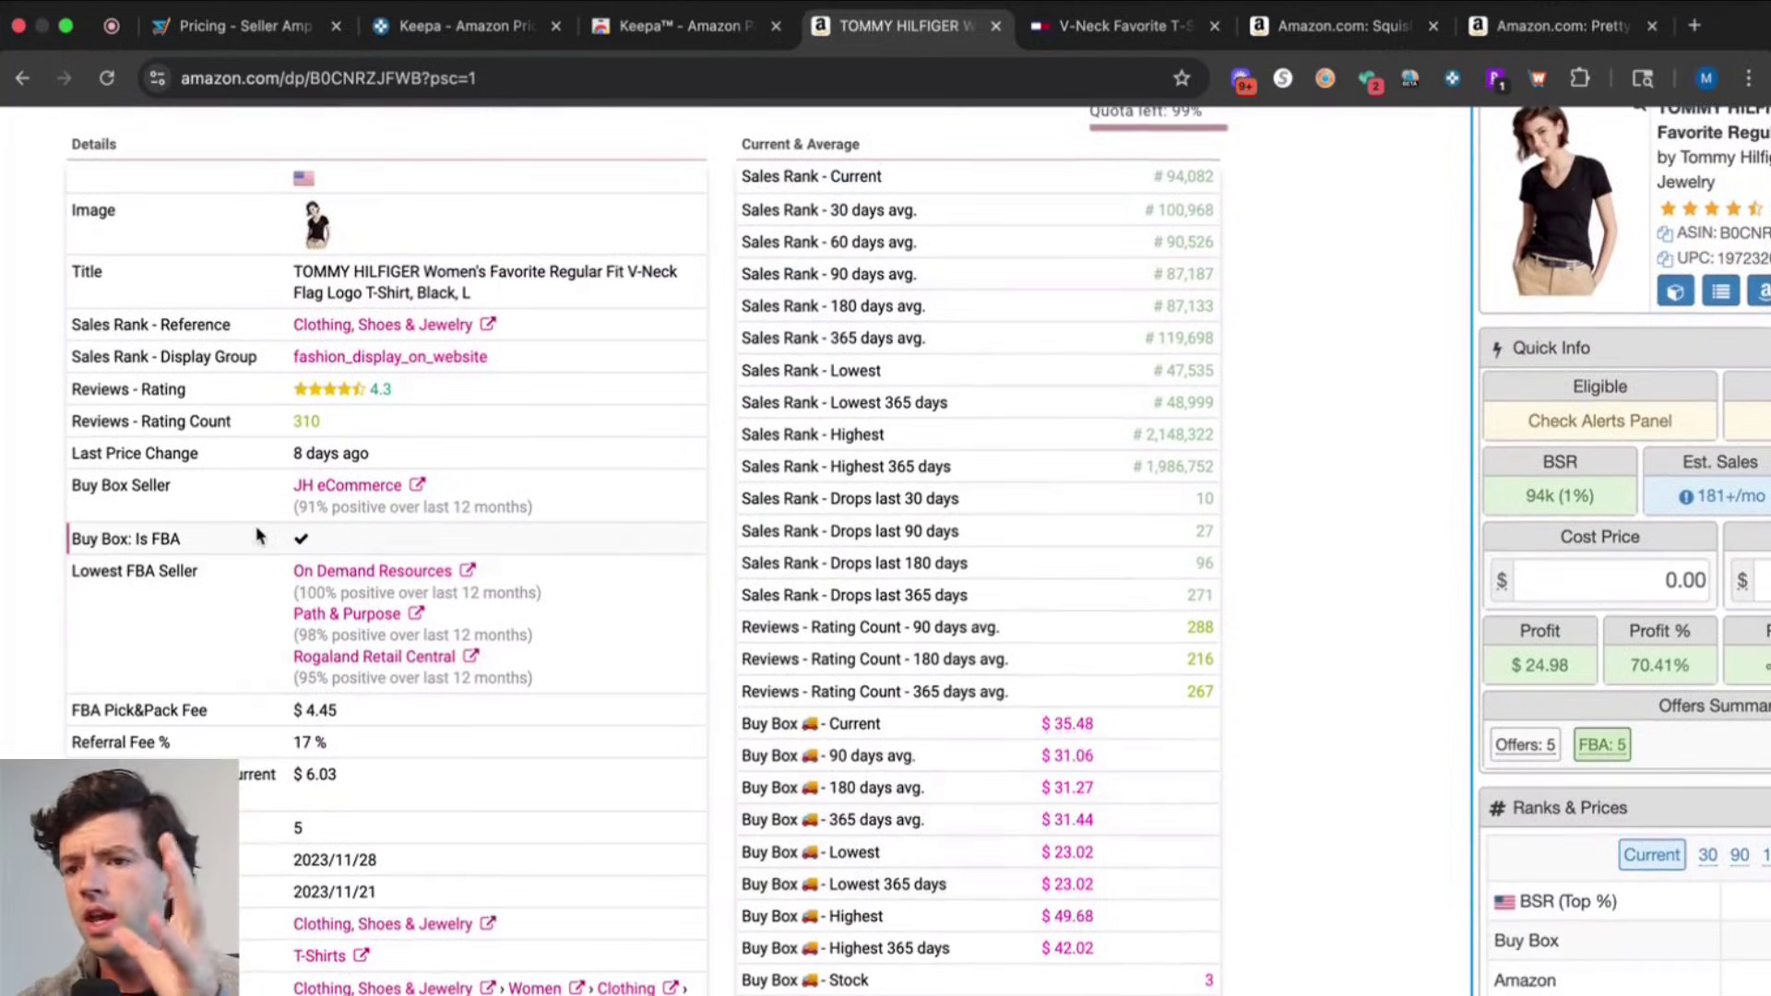
pyautogui.scroll(3, 258, 535)
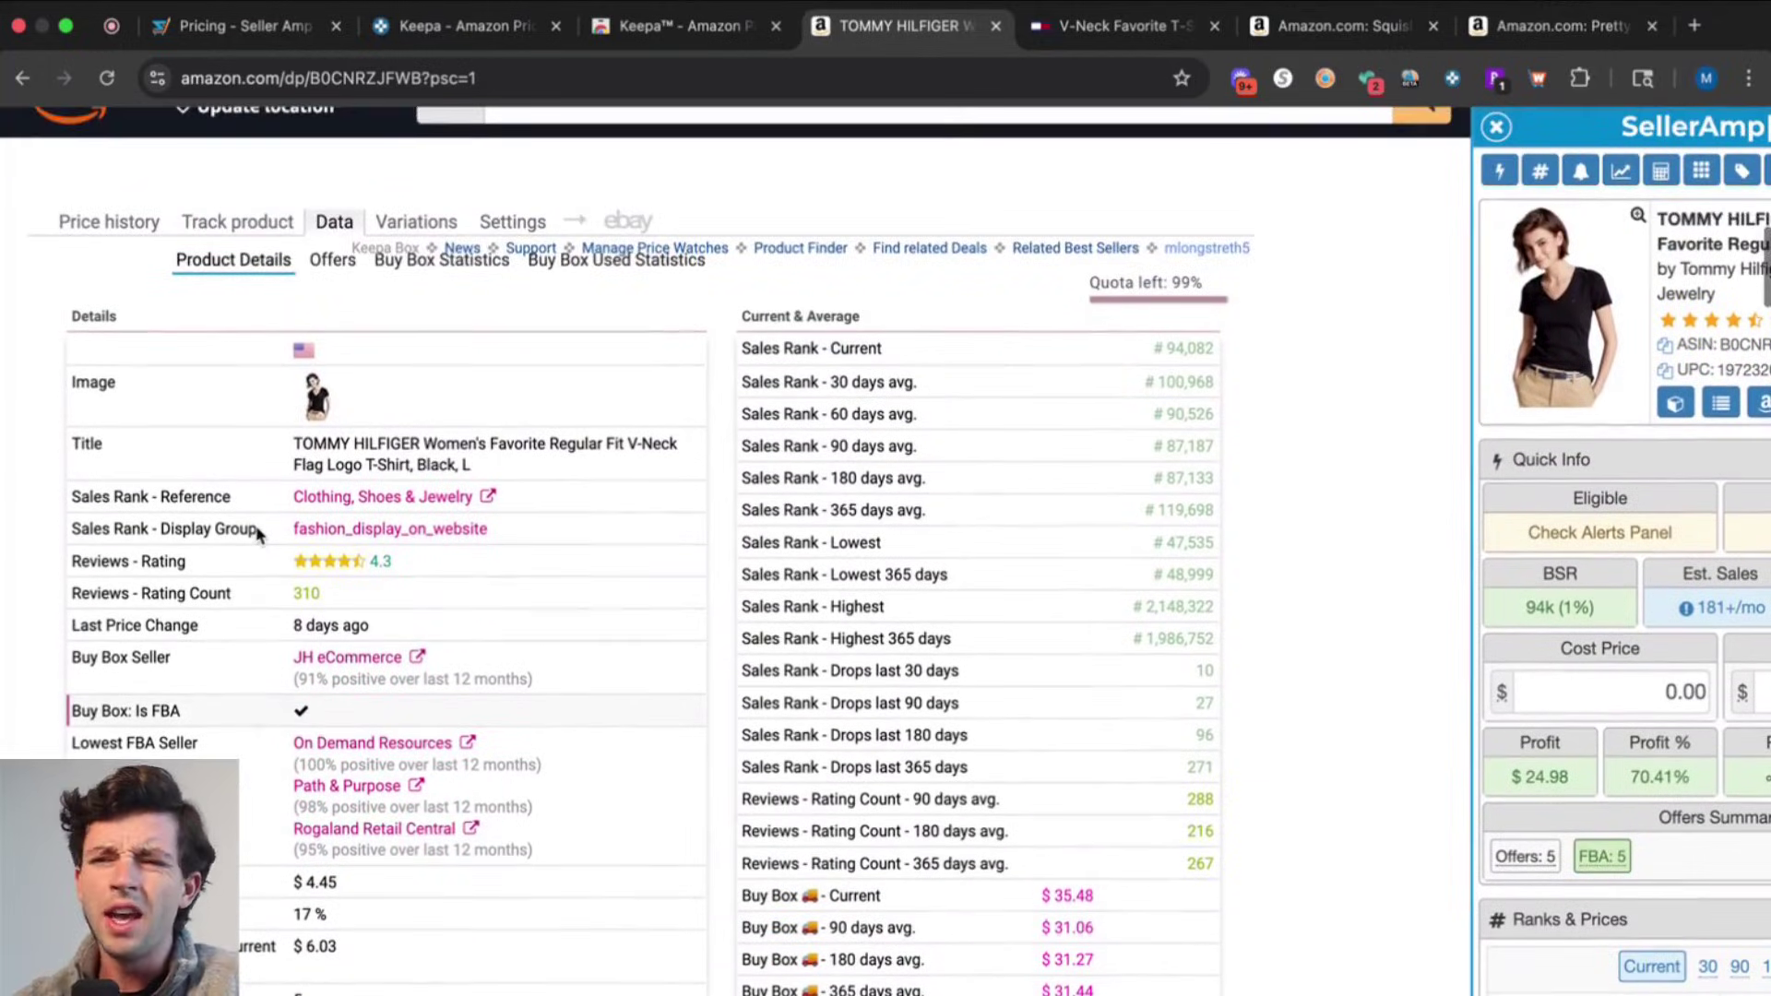
# Open Keepa's Offers data for the tee and examine each seller's price history, stock, 30-day sales and stock history
pyautogui.click(331, 263)
pyautogui.scroll(-2, 462, 308)
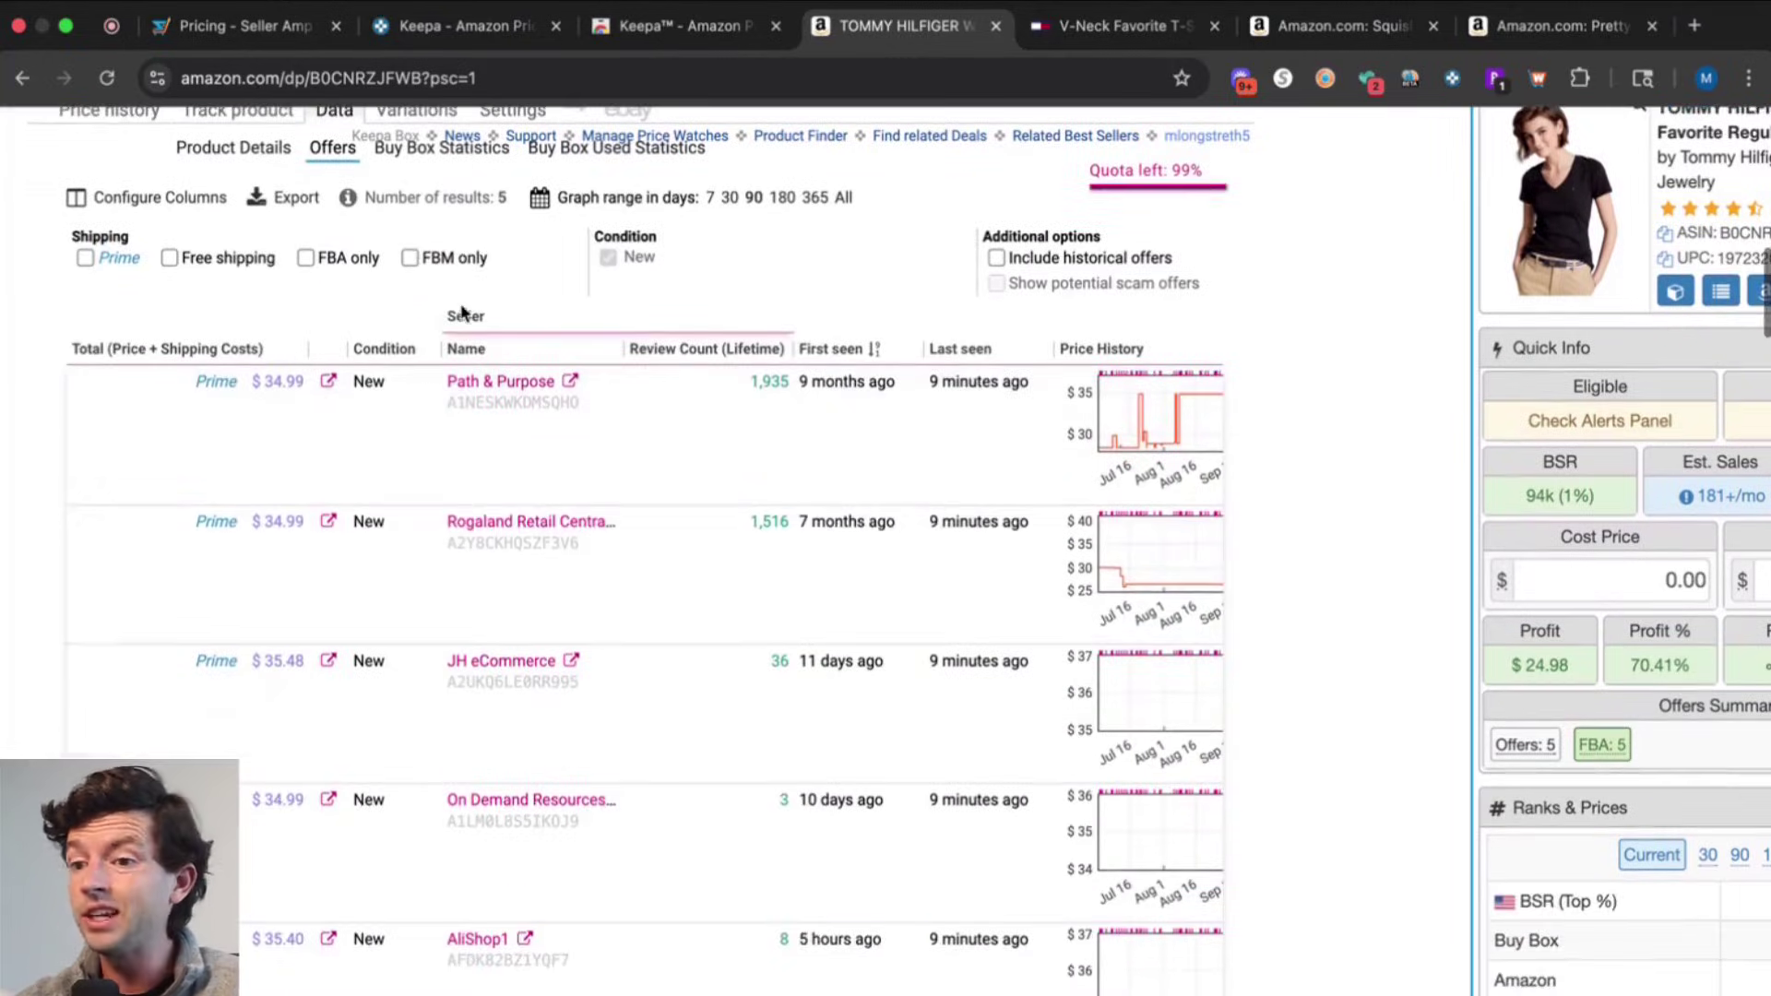
pyautogui.hscroll(5, 633, 524)
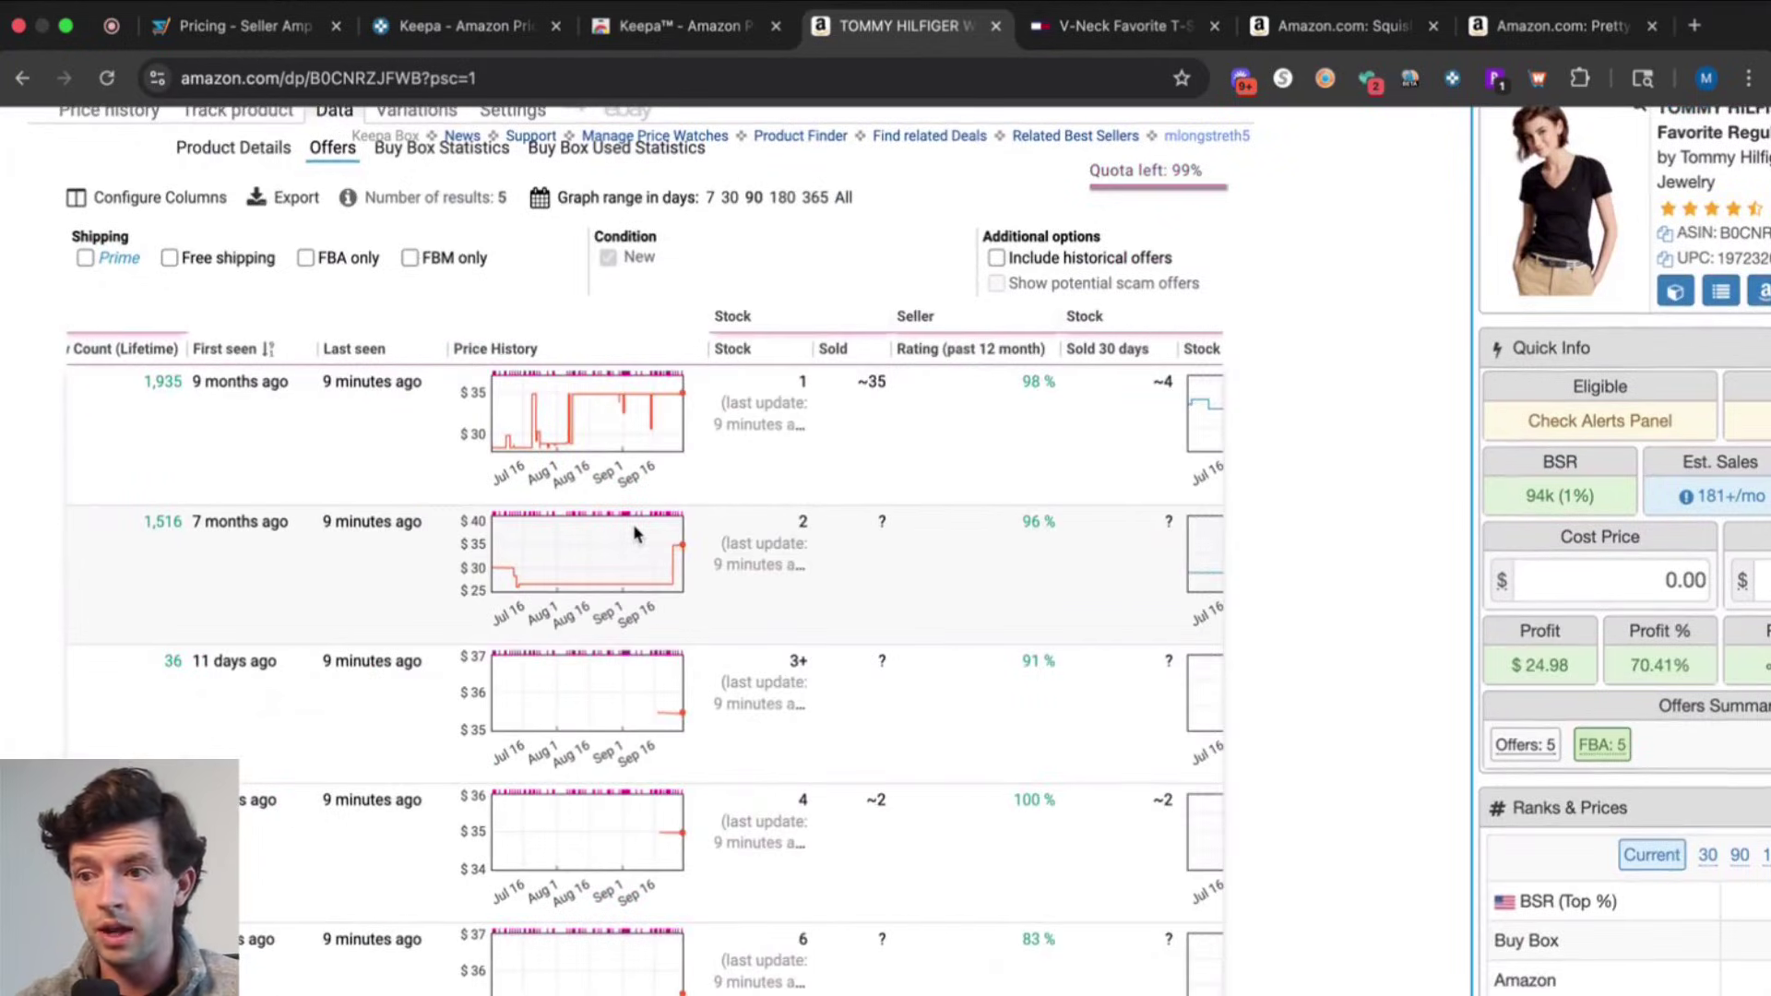
pyautogui.hscroll(5, 645, 526)
pyautogui.scroll(5, 653, 406)
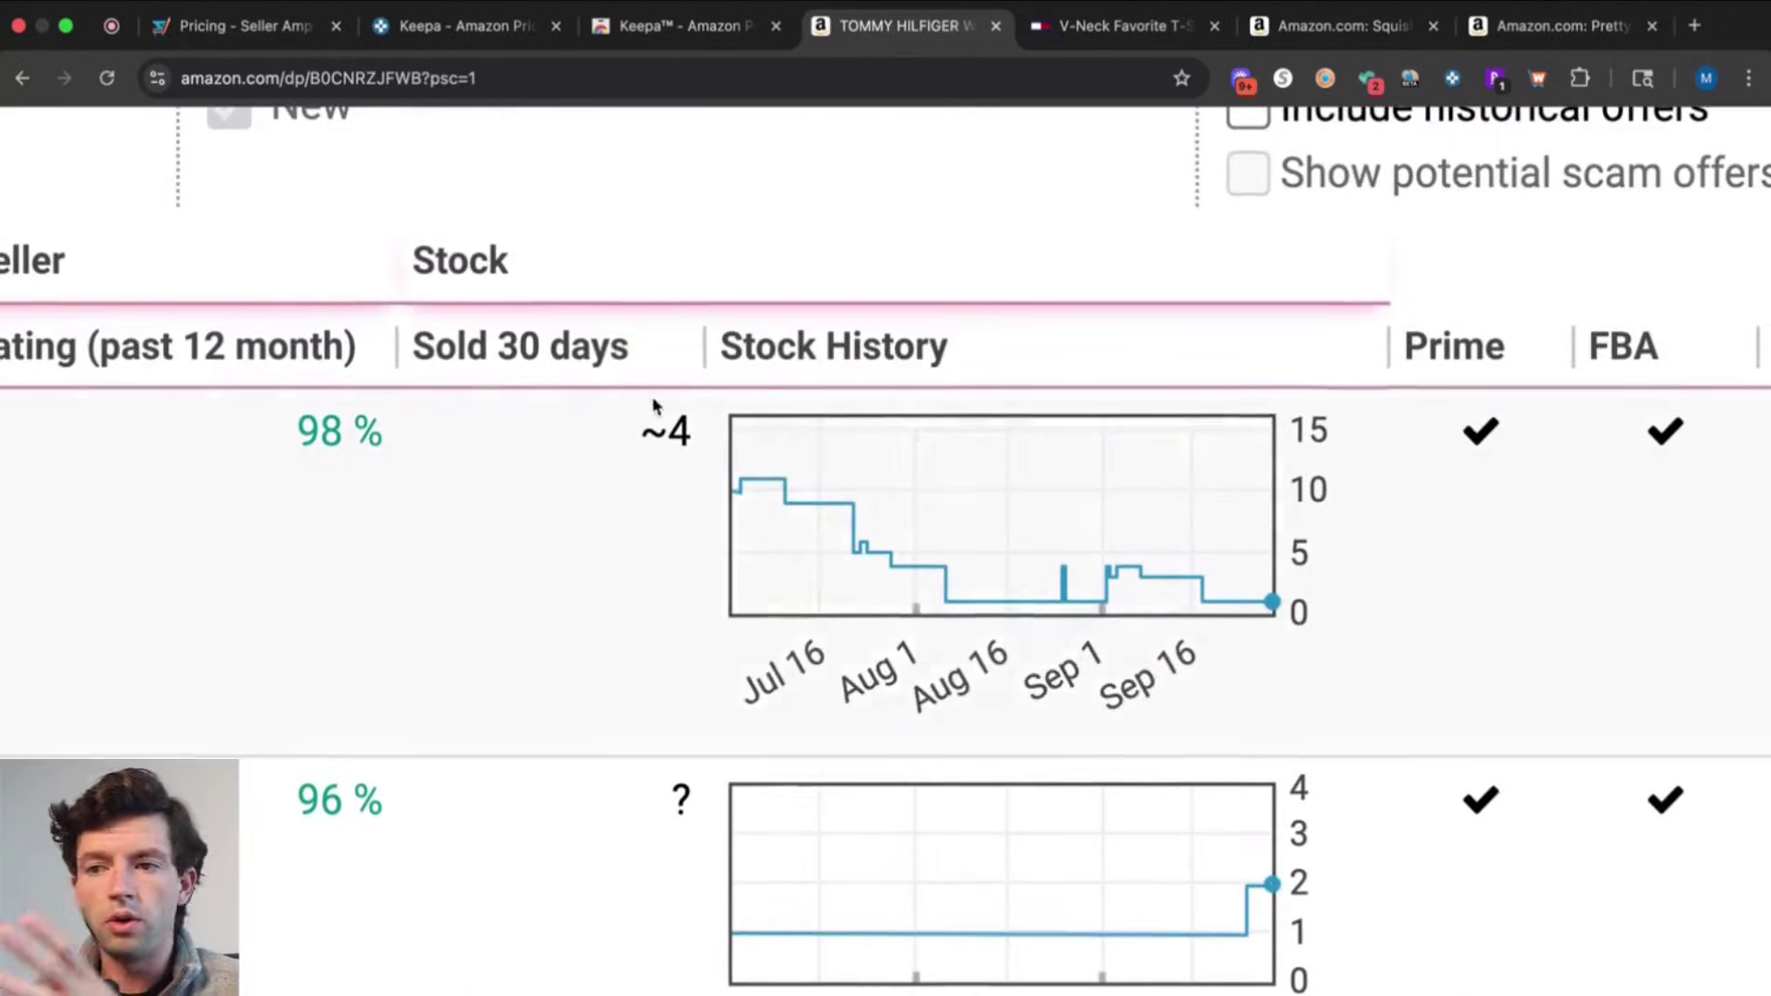
pyautogui.moveTo(853, 609)
pyautogui.scroll(-5, 889, 520)
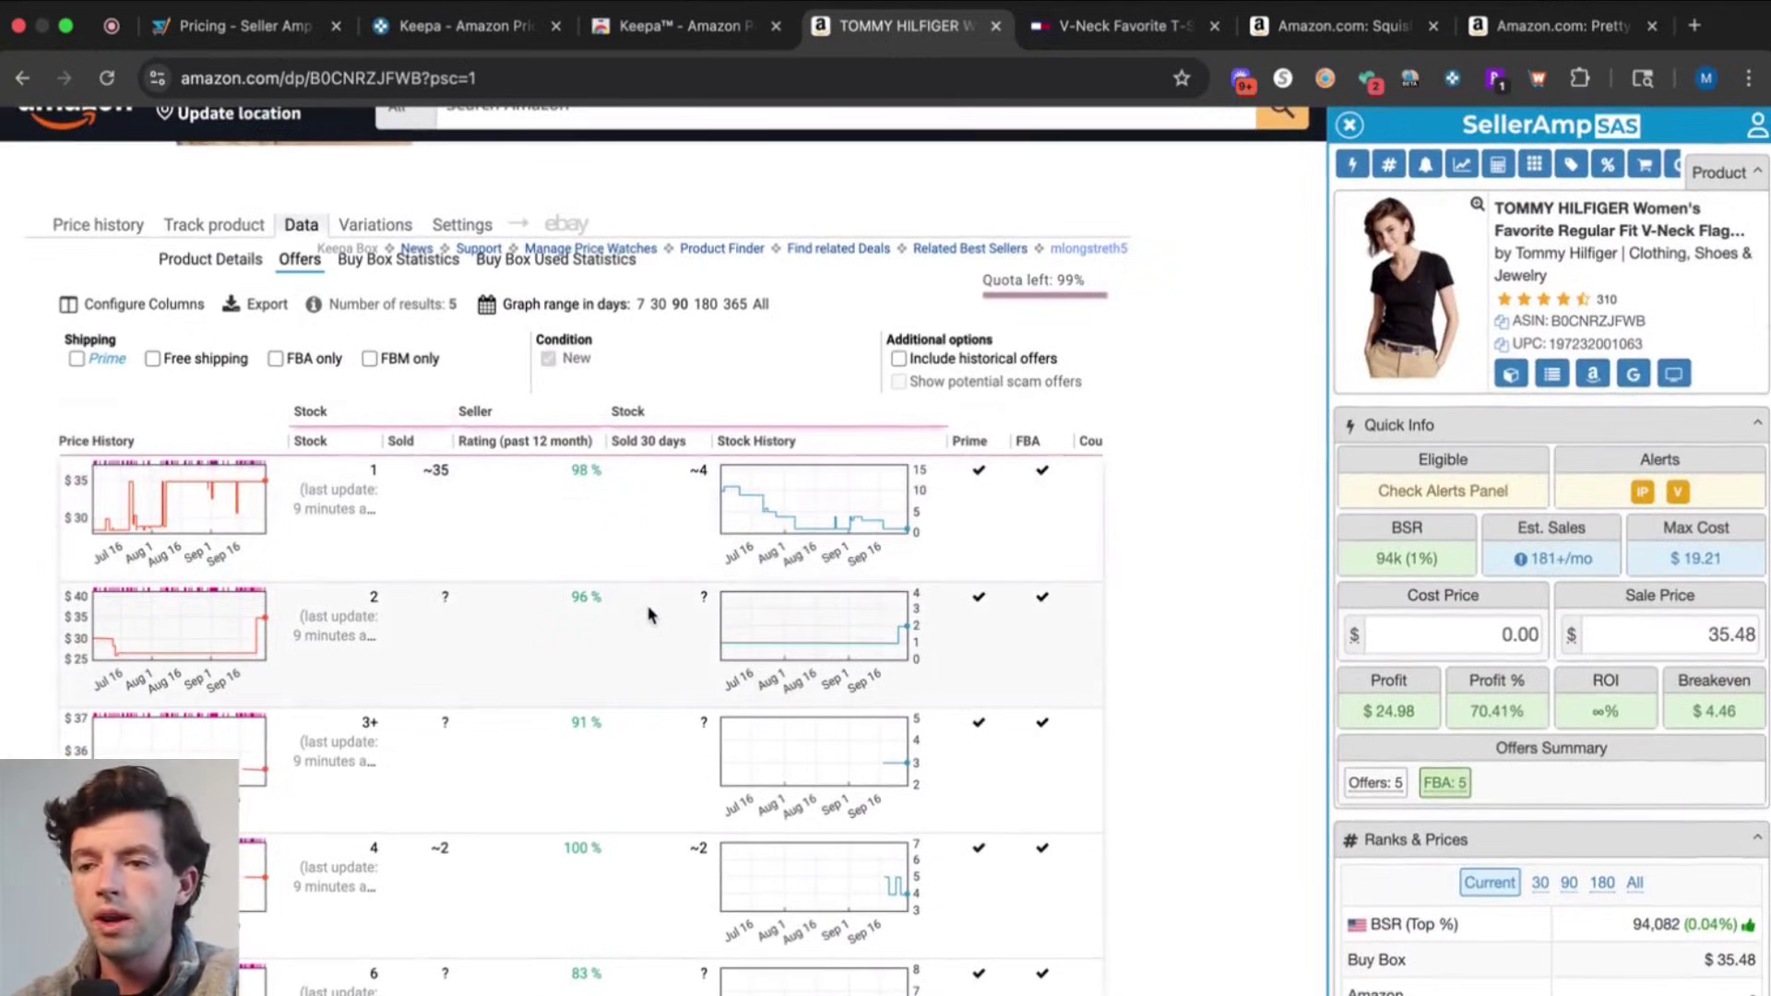
# Open the tee's Buy Box Statistics and sort the sellers by last won, percentage won and average price, ending with highest average price first
pyautogui.click(360, 268)
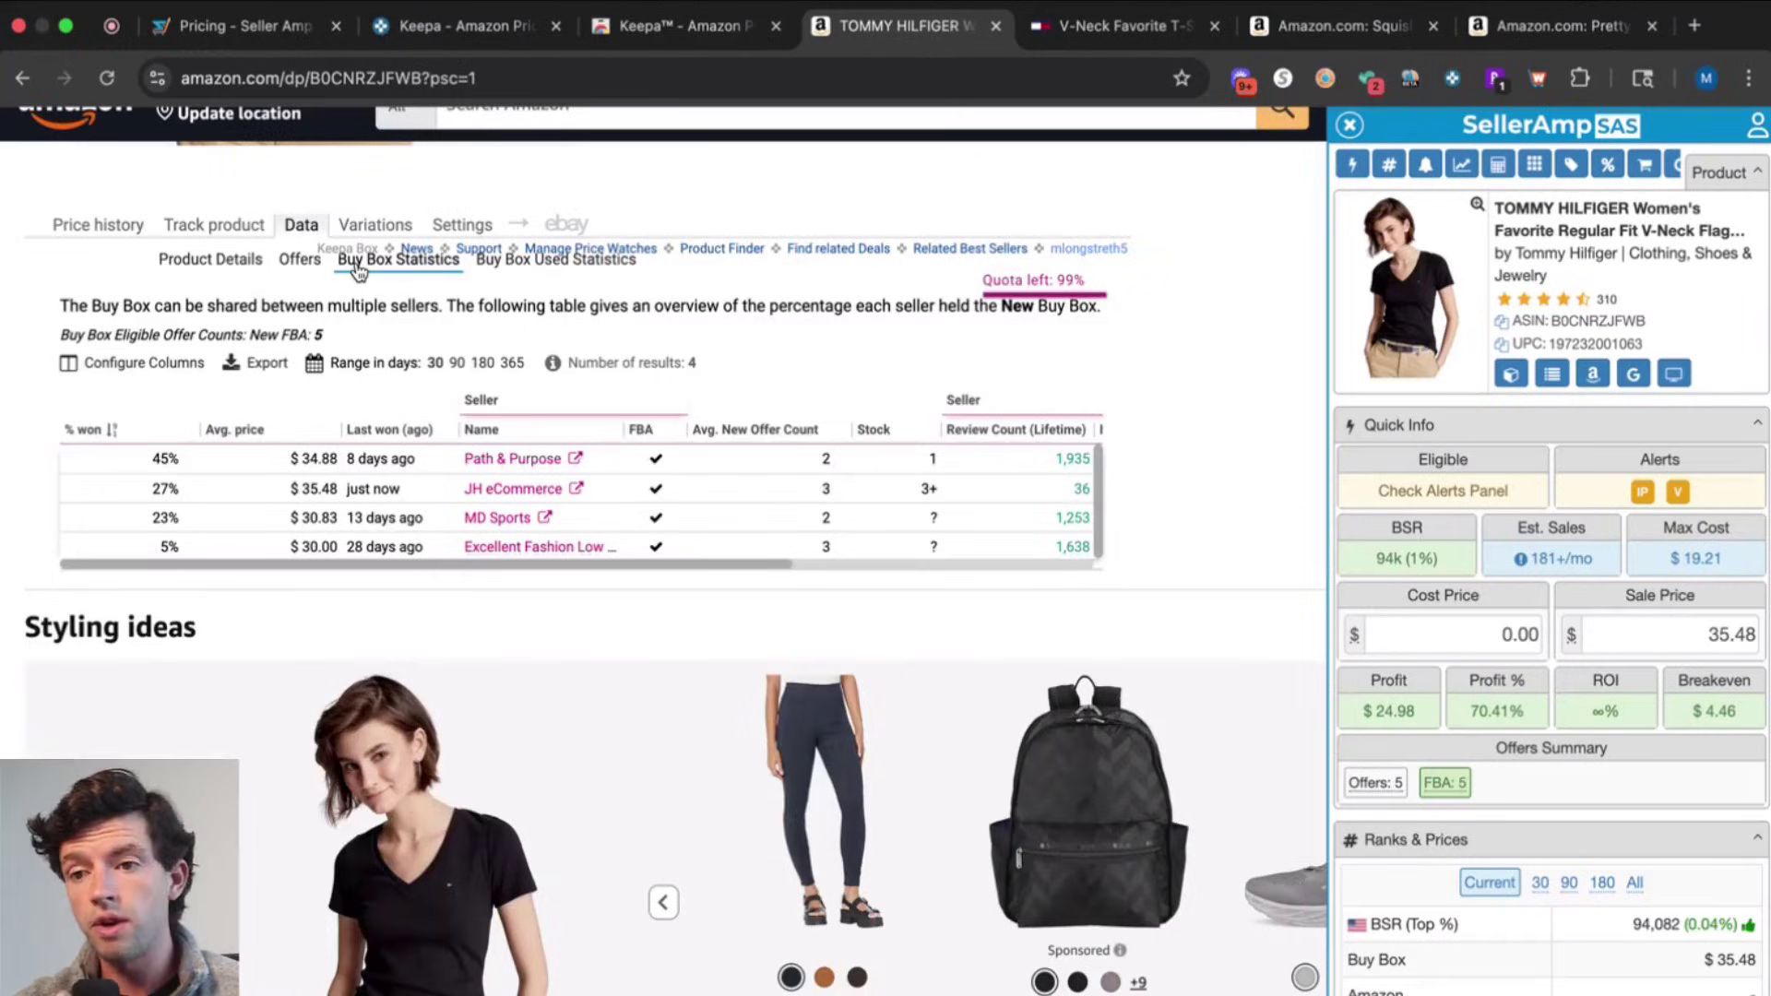
pyautogui.scroll(5, 155, 334)
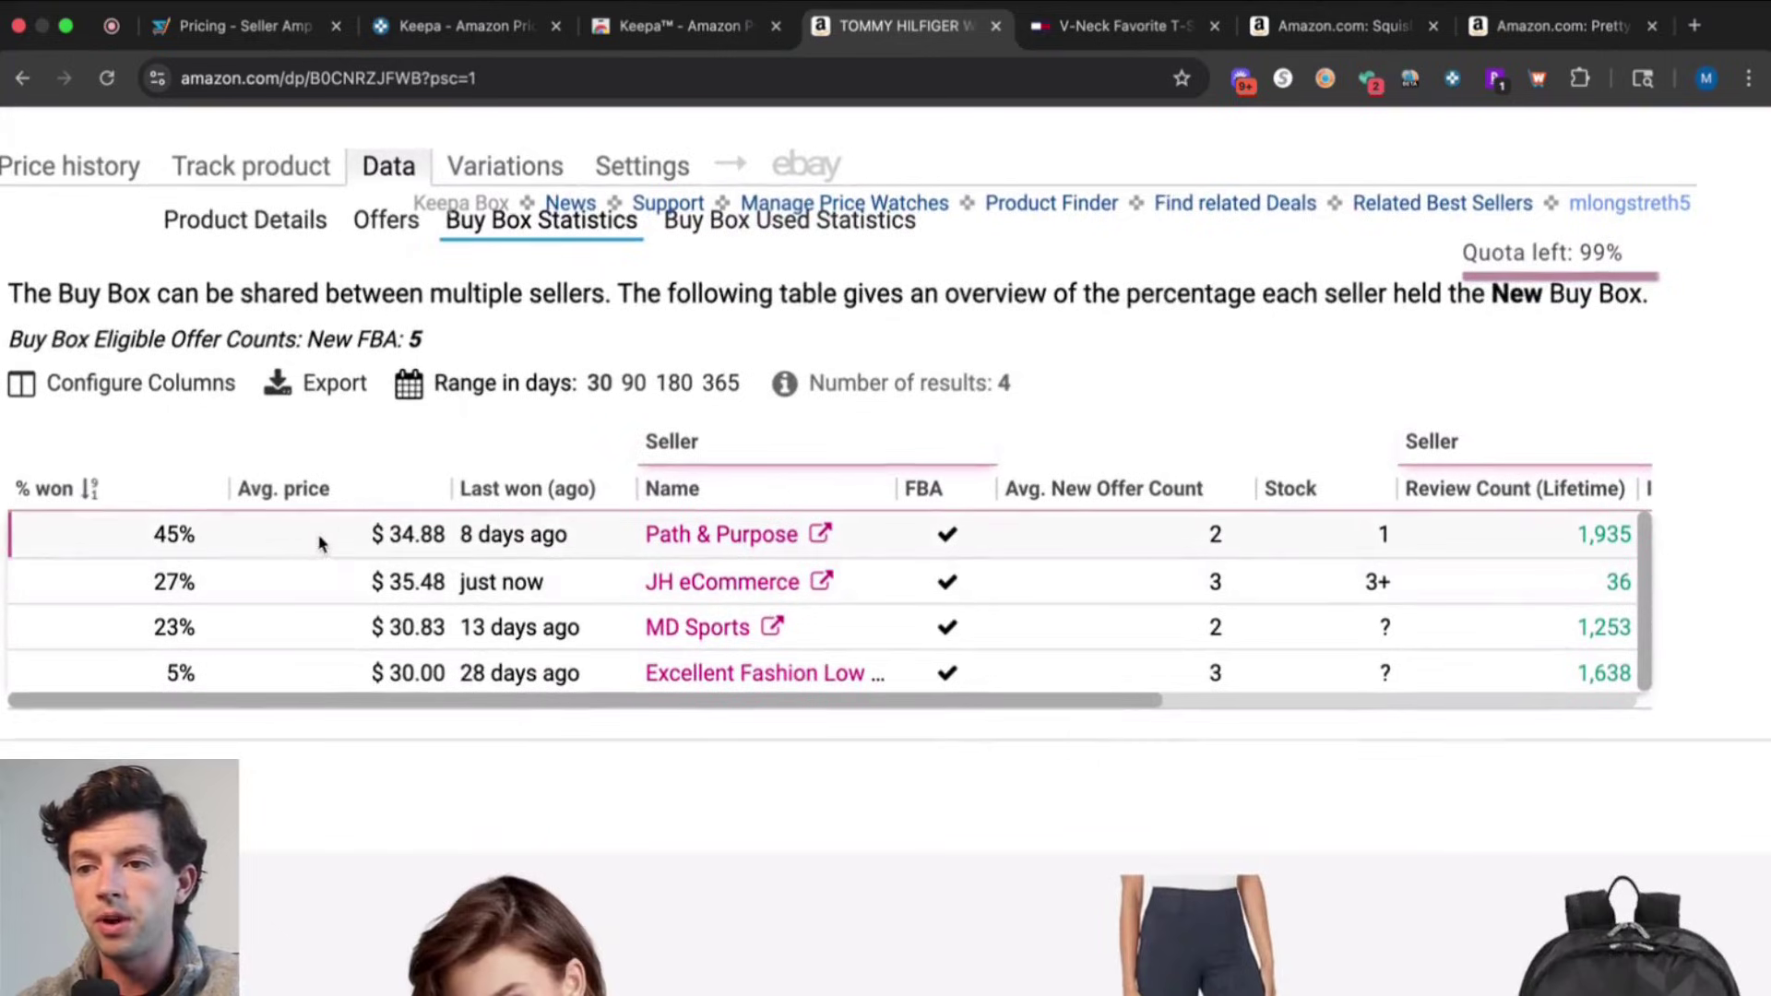
pyautogui.click(534, 494)
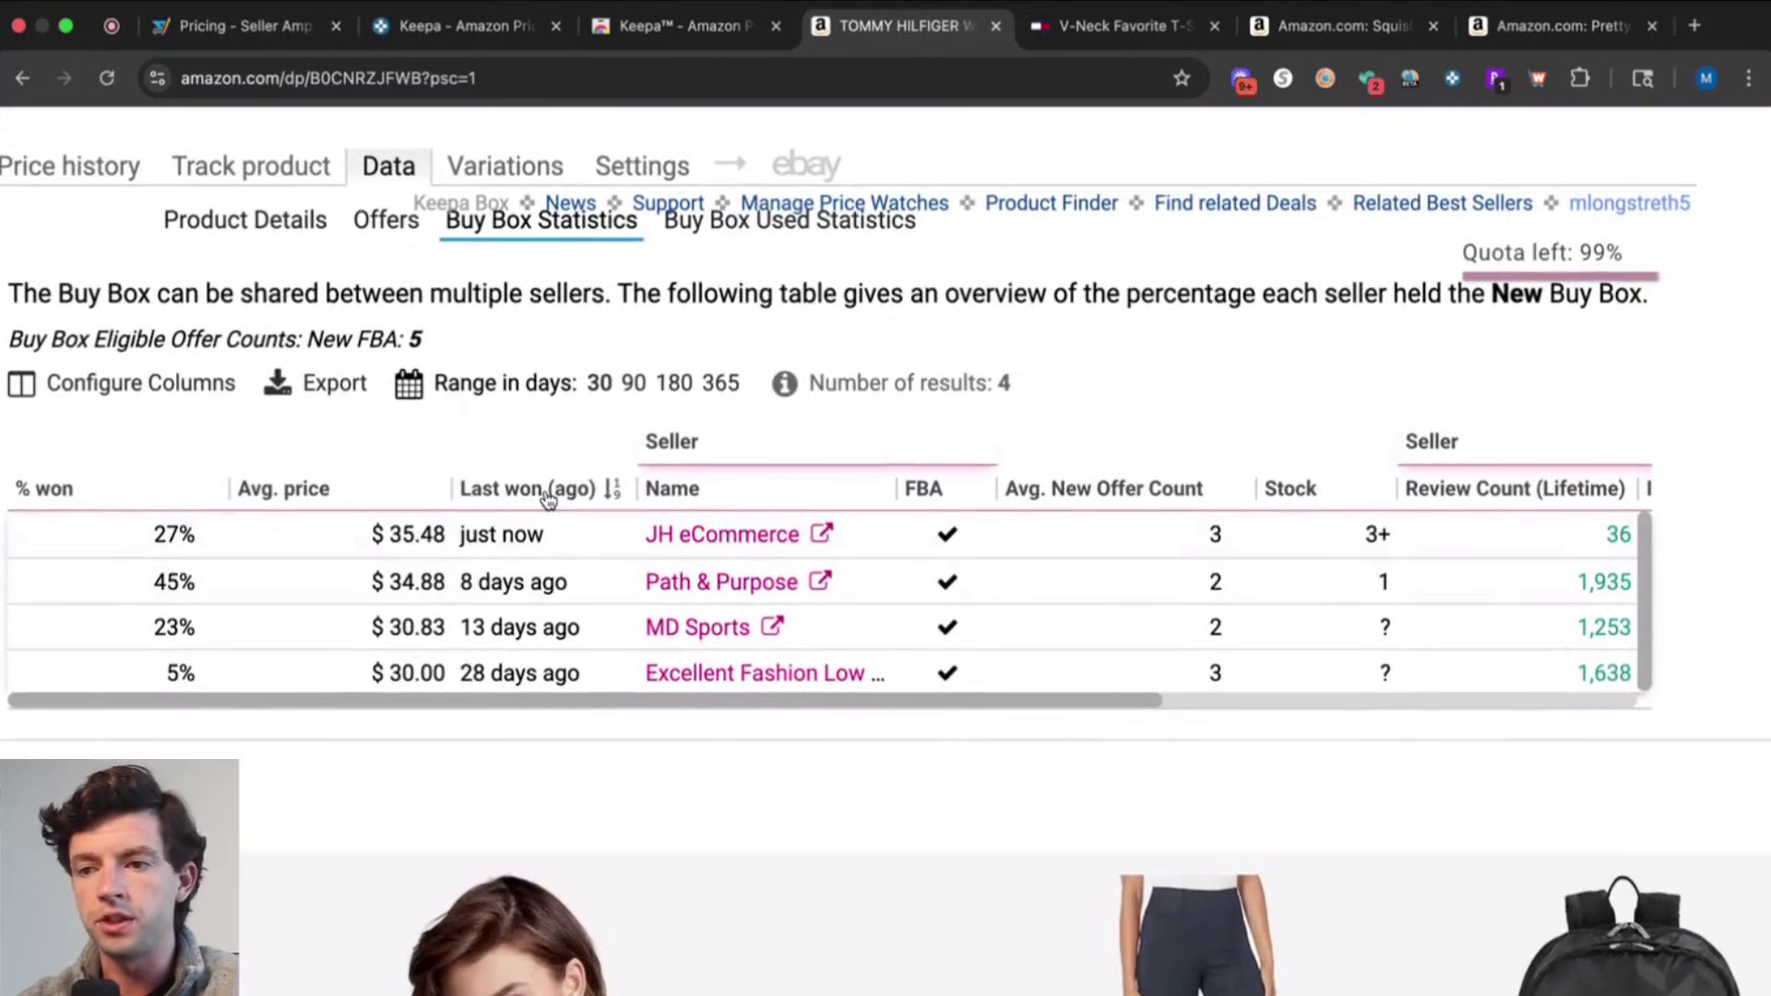
pyautogui.click(151, 498)
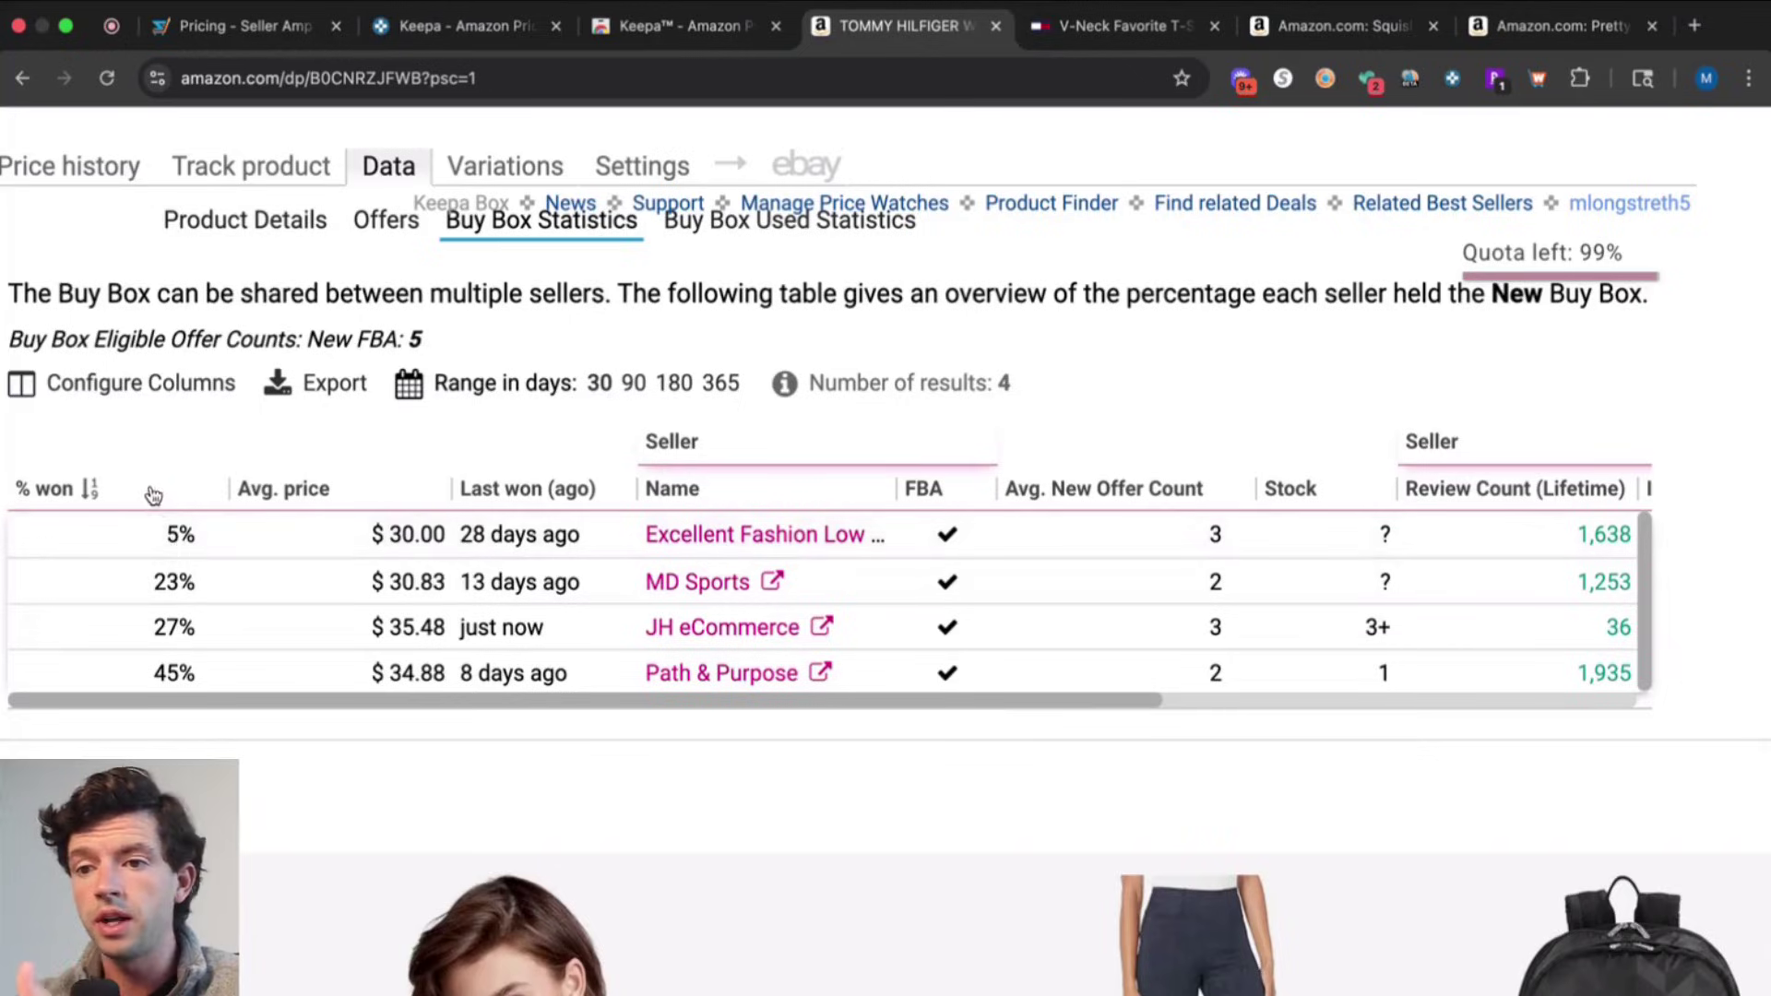
pyautogui.click(152, 493)
pyautogui.click(321, 494)
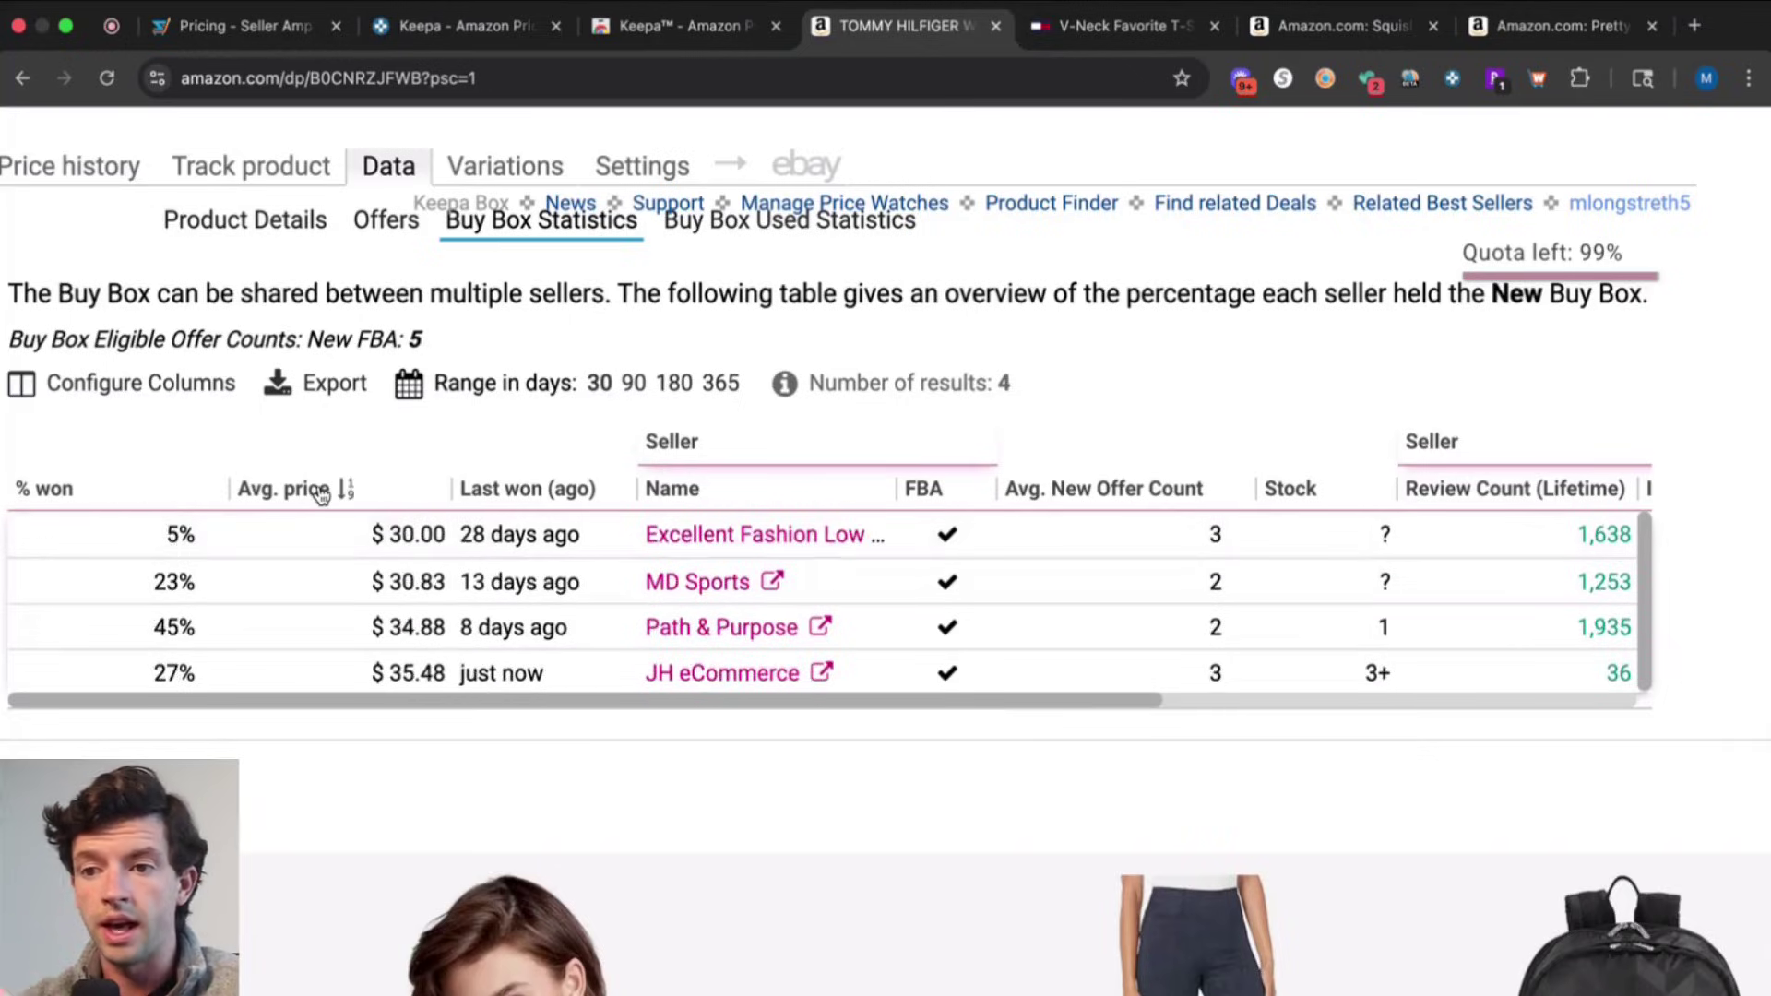
pyautogui.click(321, 494)
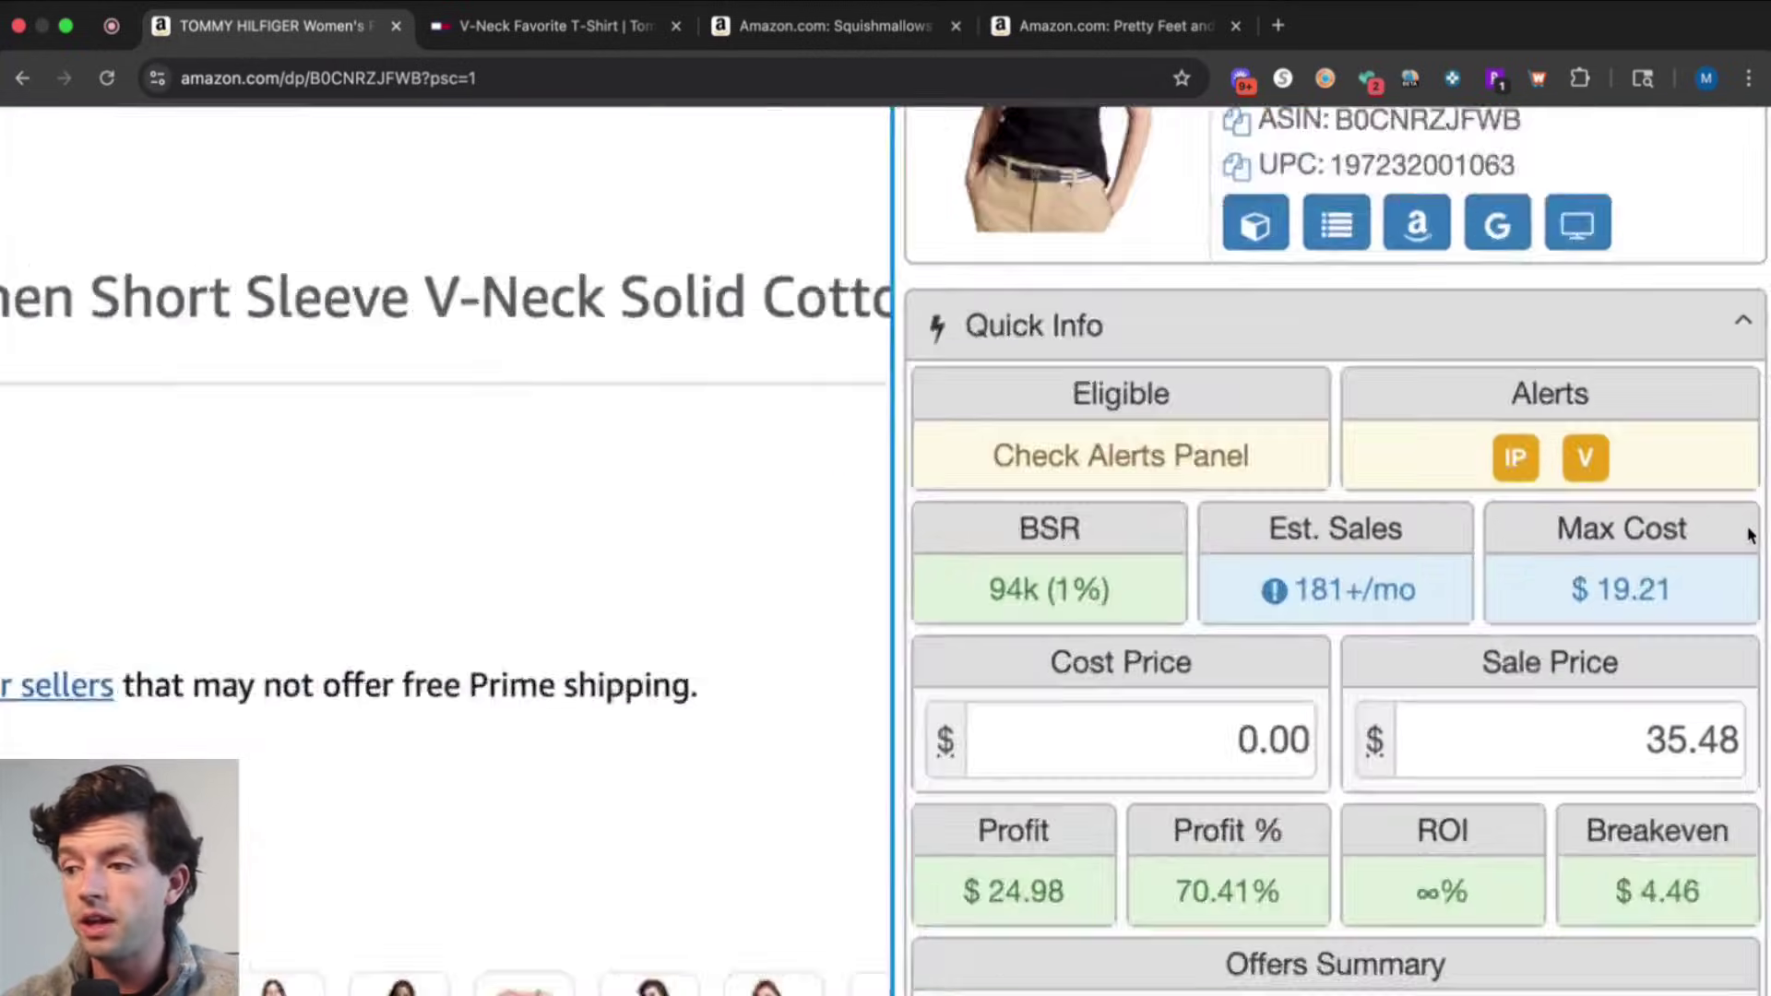
# Compare the tee's Amazon price with the discounted price of the V-Neck Favorite T-Shirt on the Tommy Hilfiger store site
pyautogui.scroll(-1, 1750, 535)
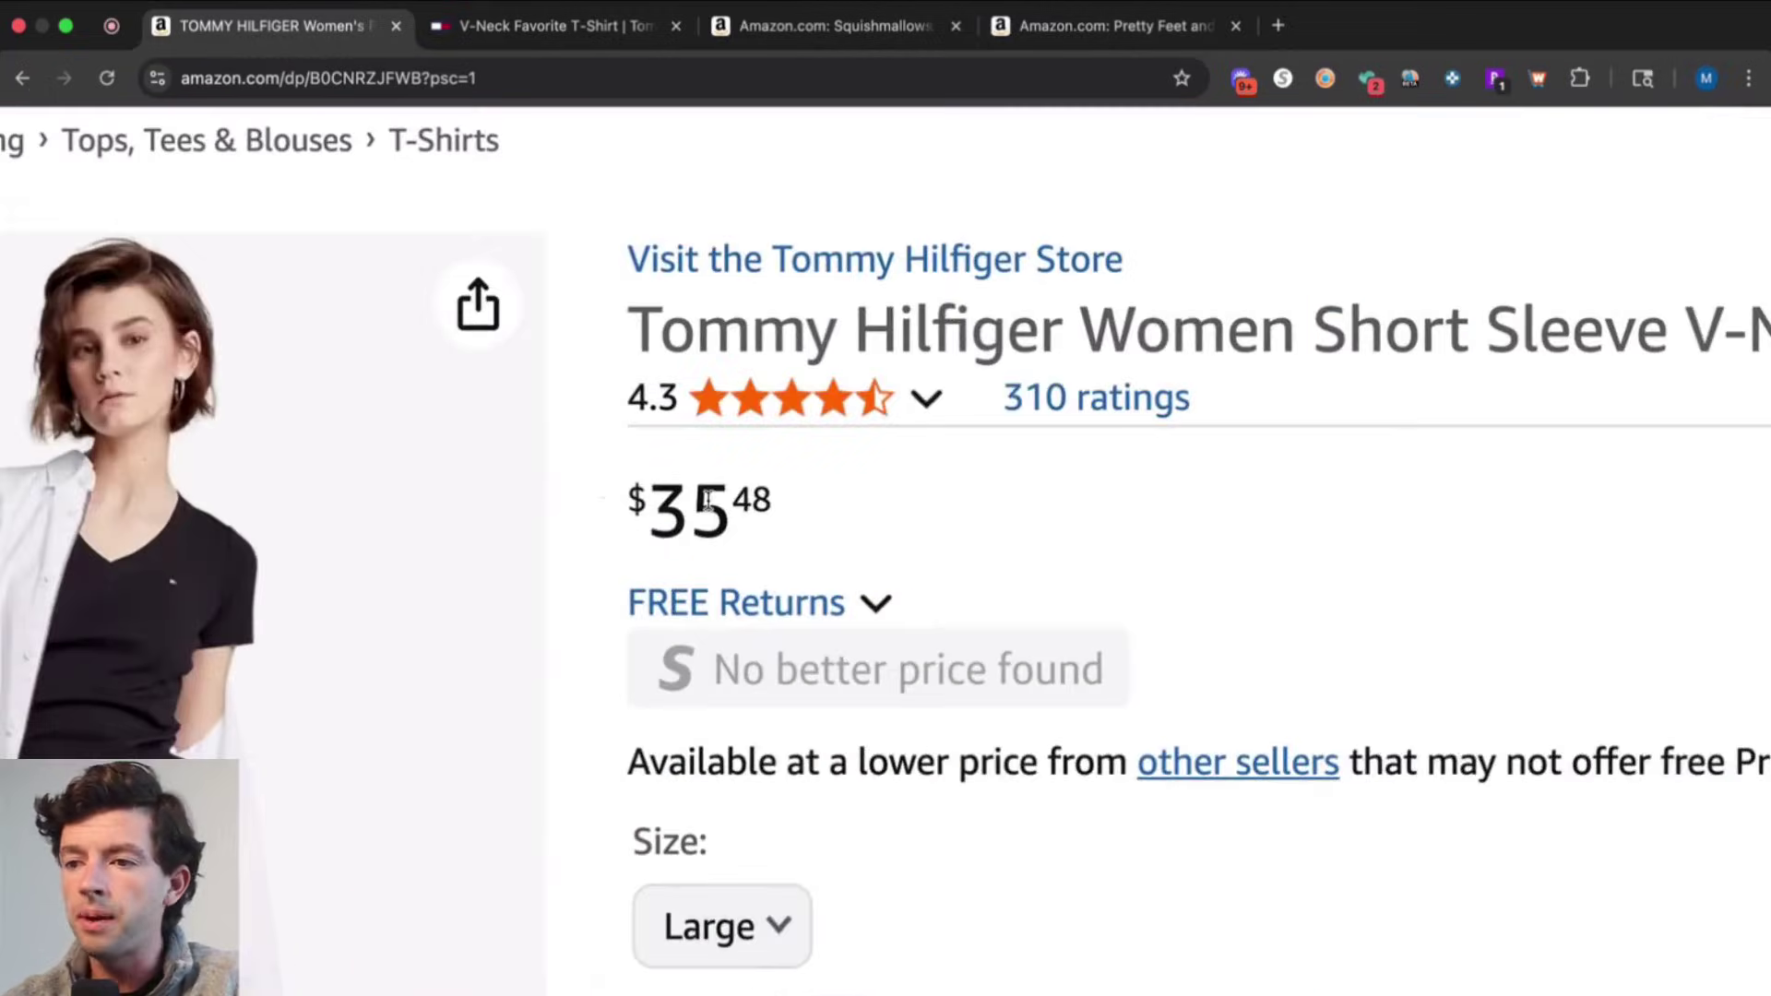
pyautogui.tripleClick(595, 494)
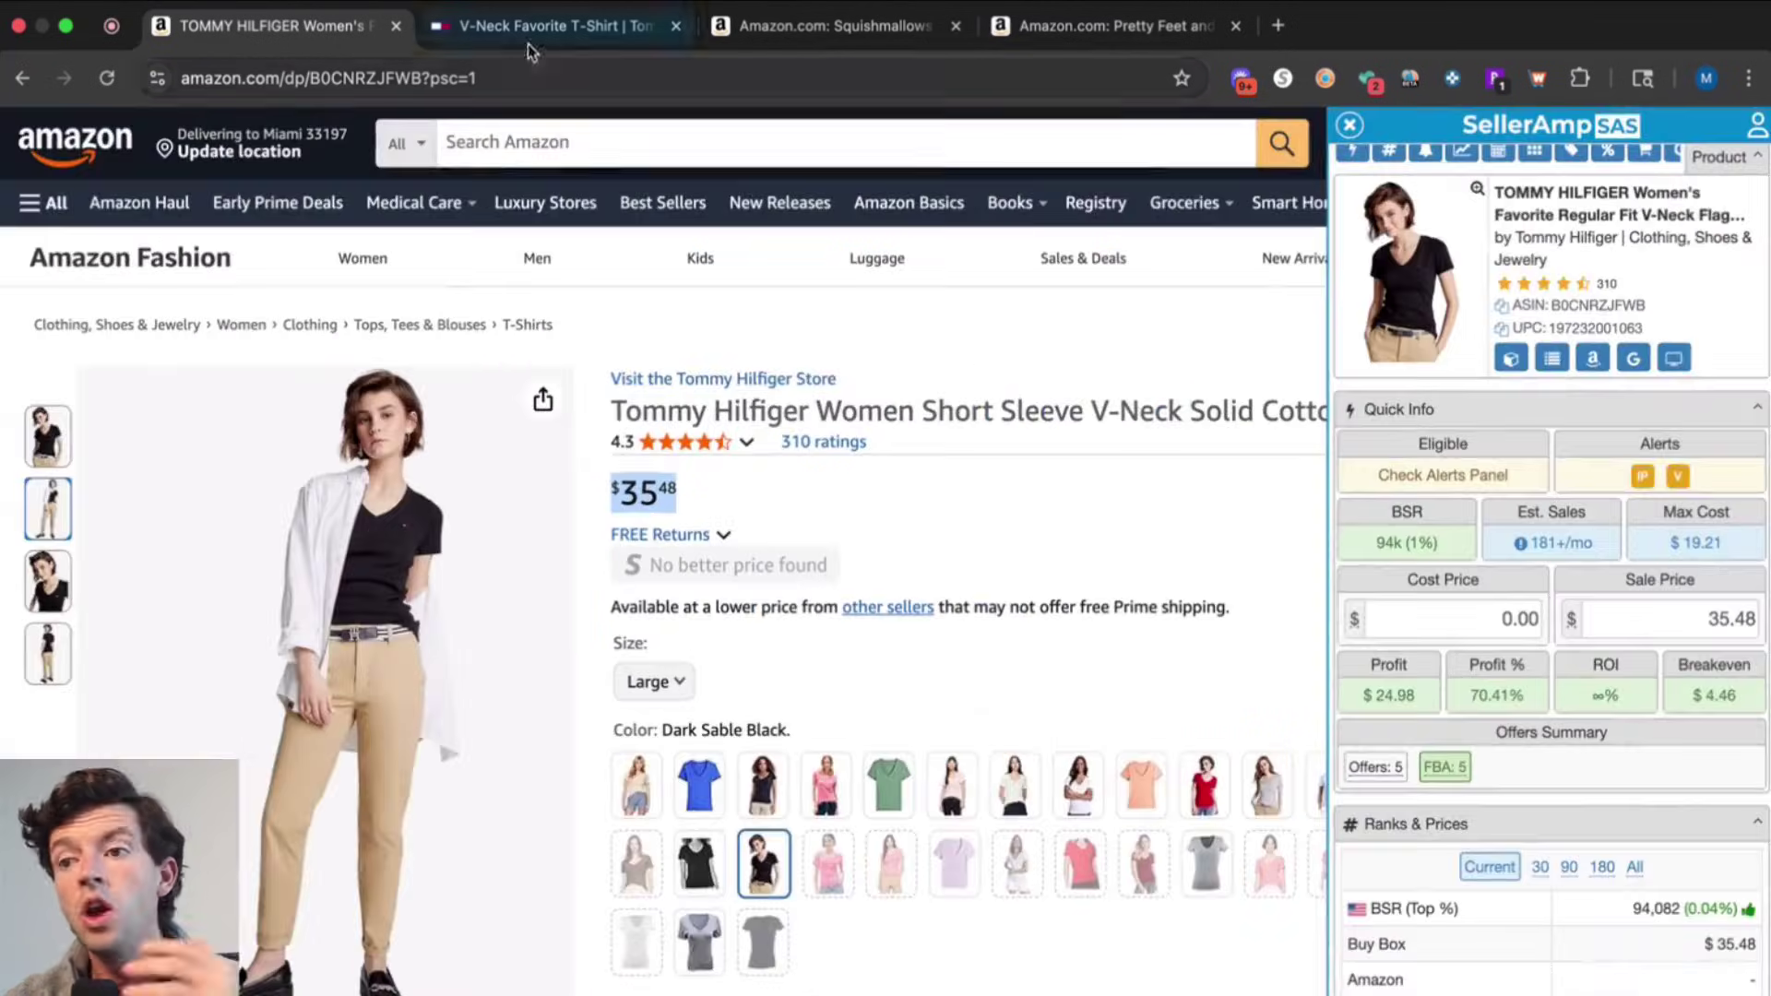
pyautogui.click(526, 41)
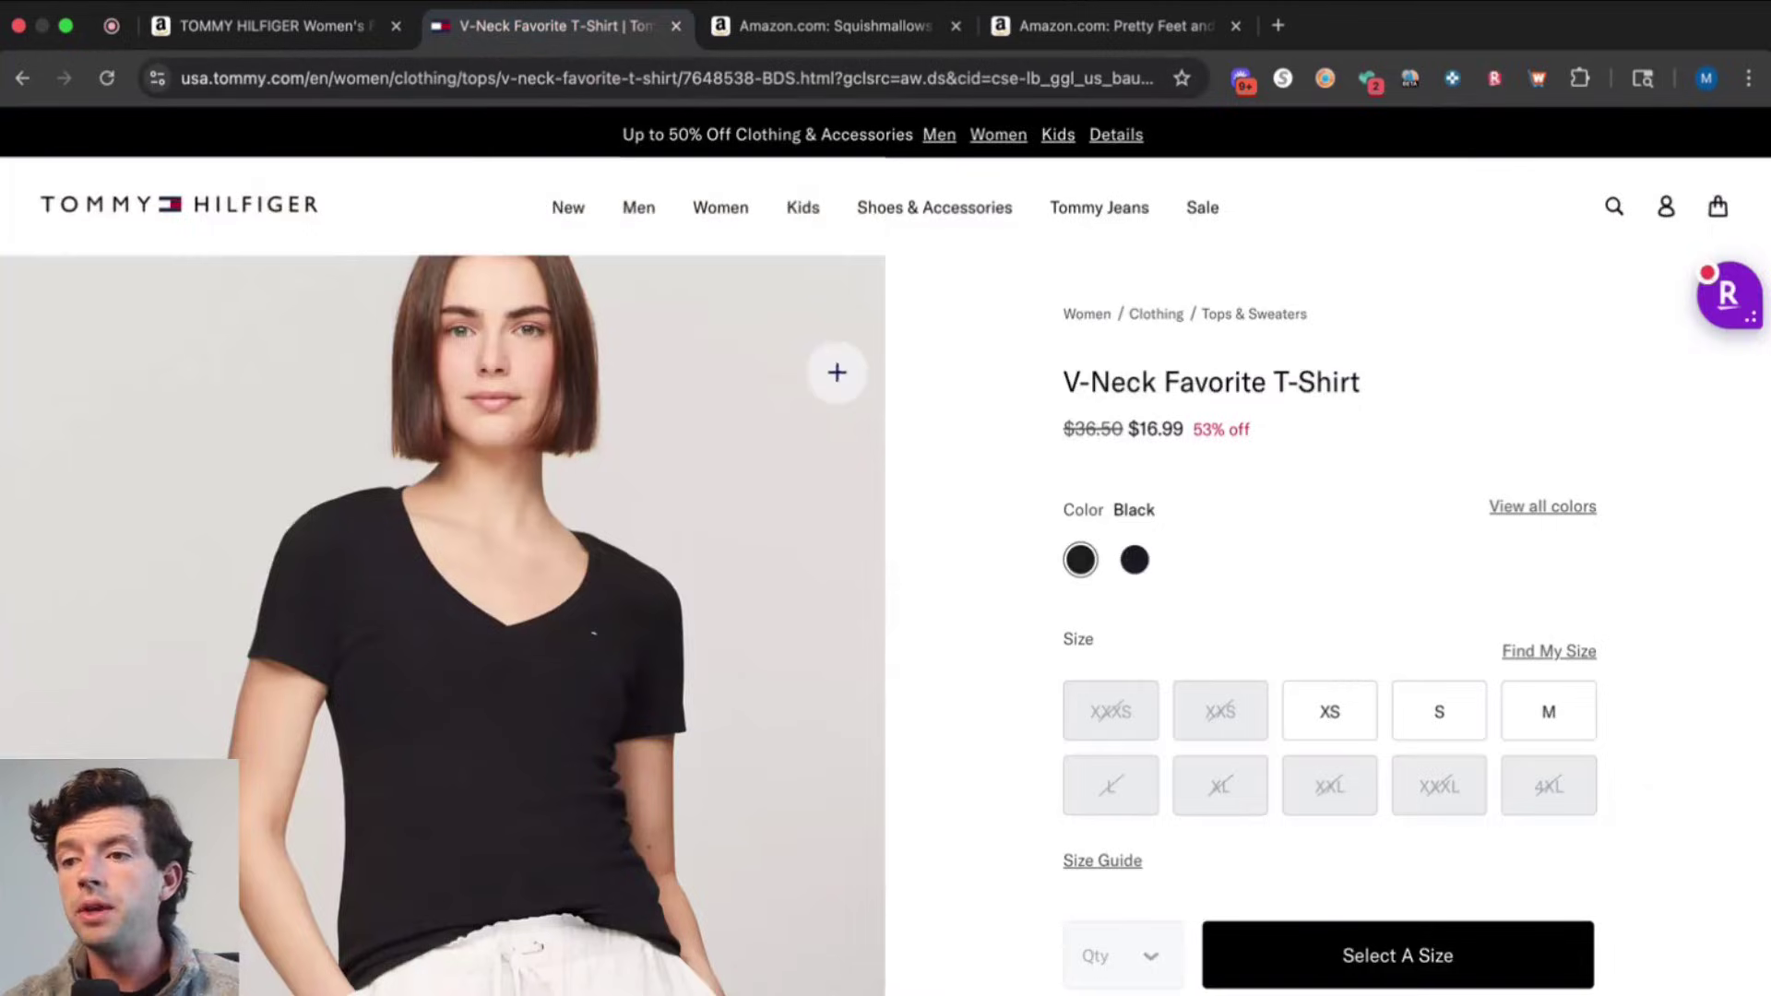
pyautogui.scroll(5, 1314, 328)
pyautogui.scroll(5, 1314, 328)
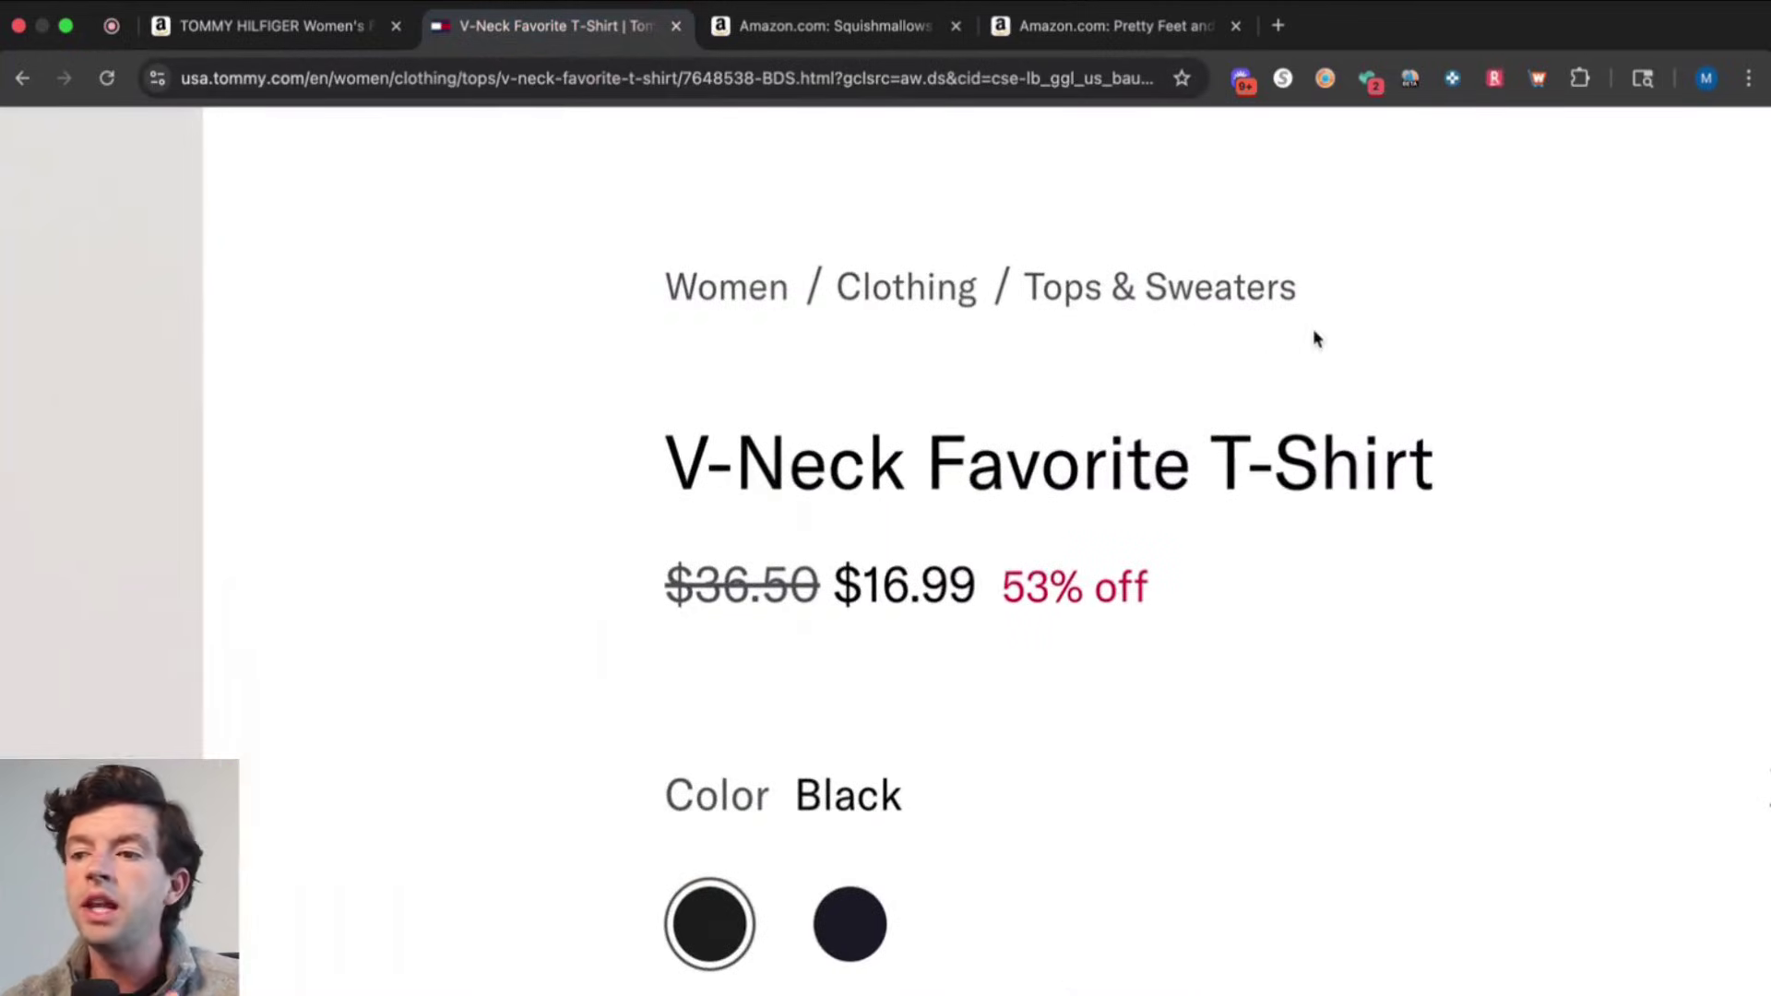
pyautogui.moveTo(985, 577); pyautogui.dragTo(838, 570)
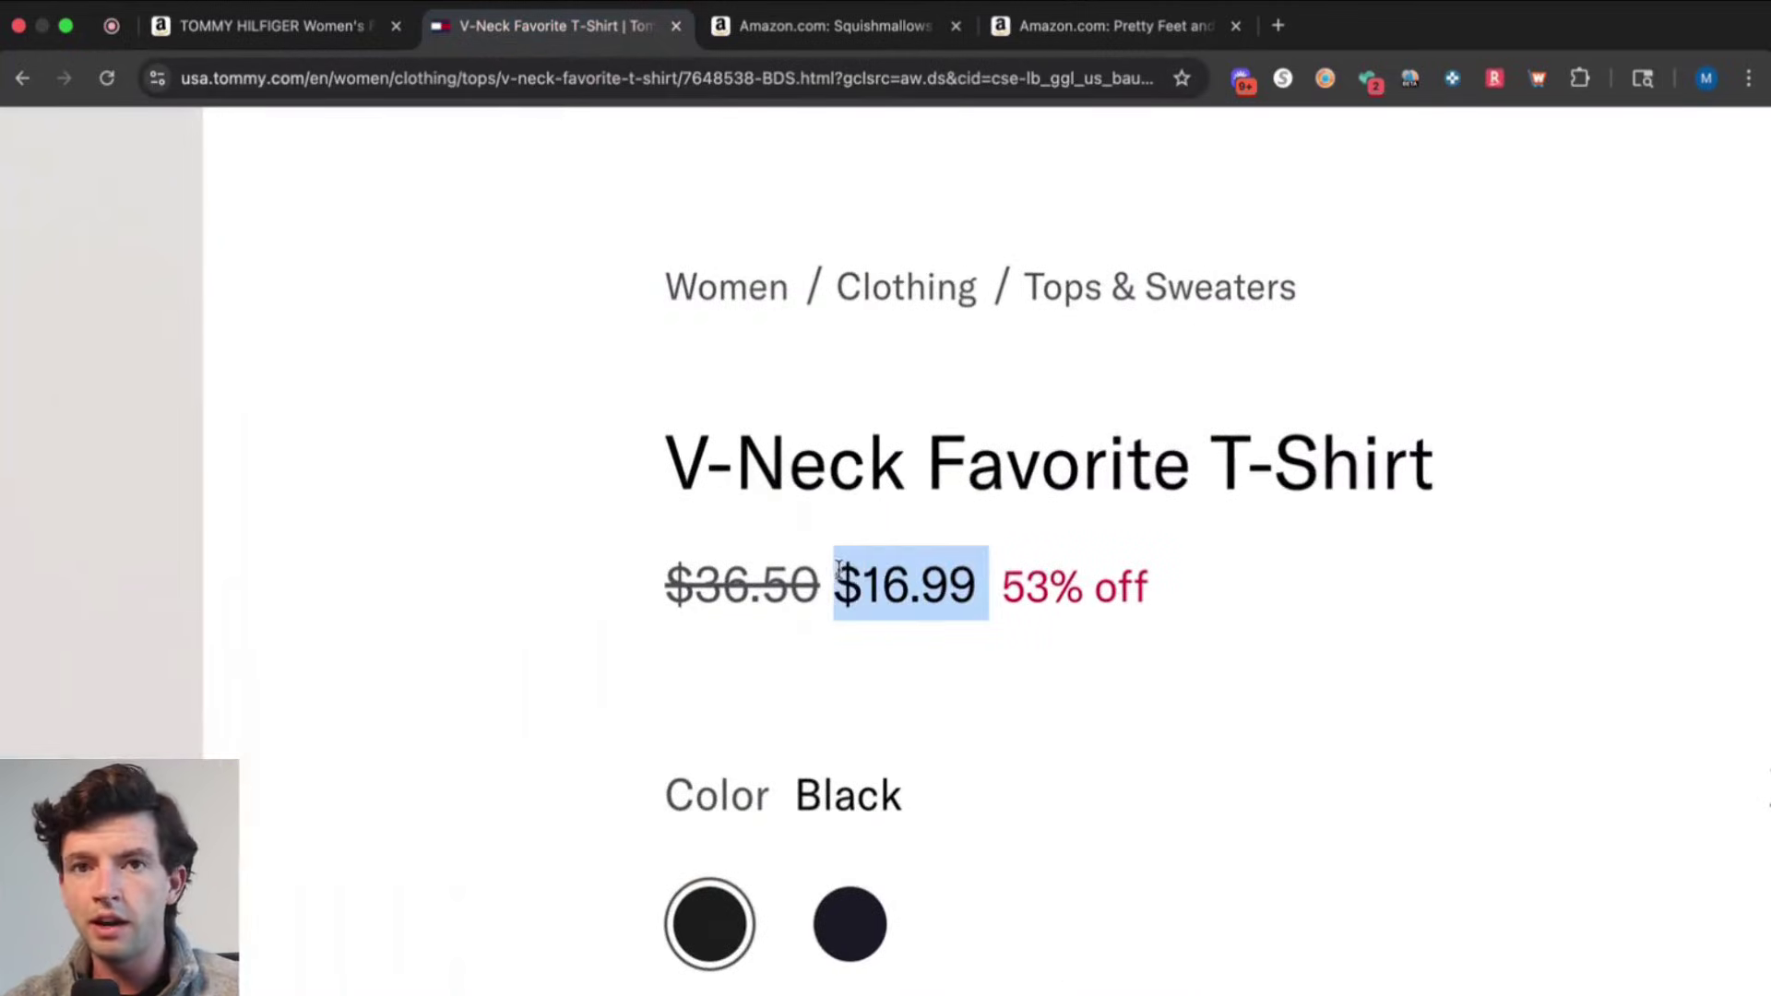
pyautogui.scroll(-5, 838, 570)
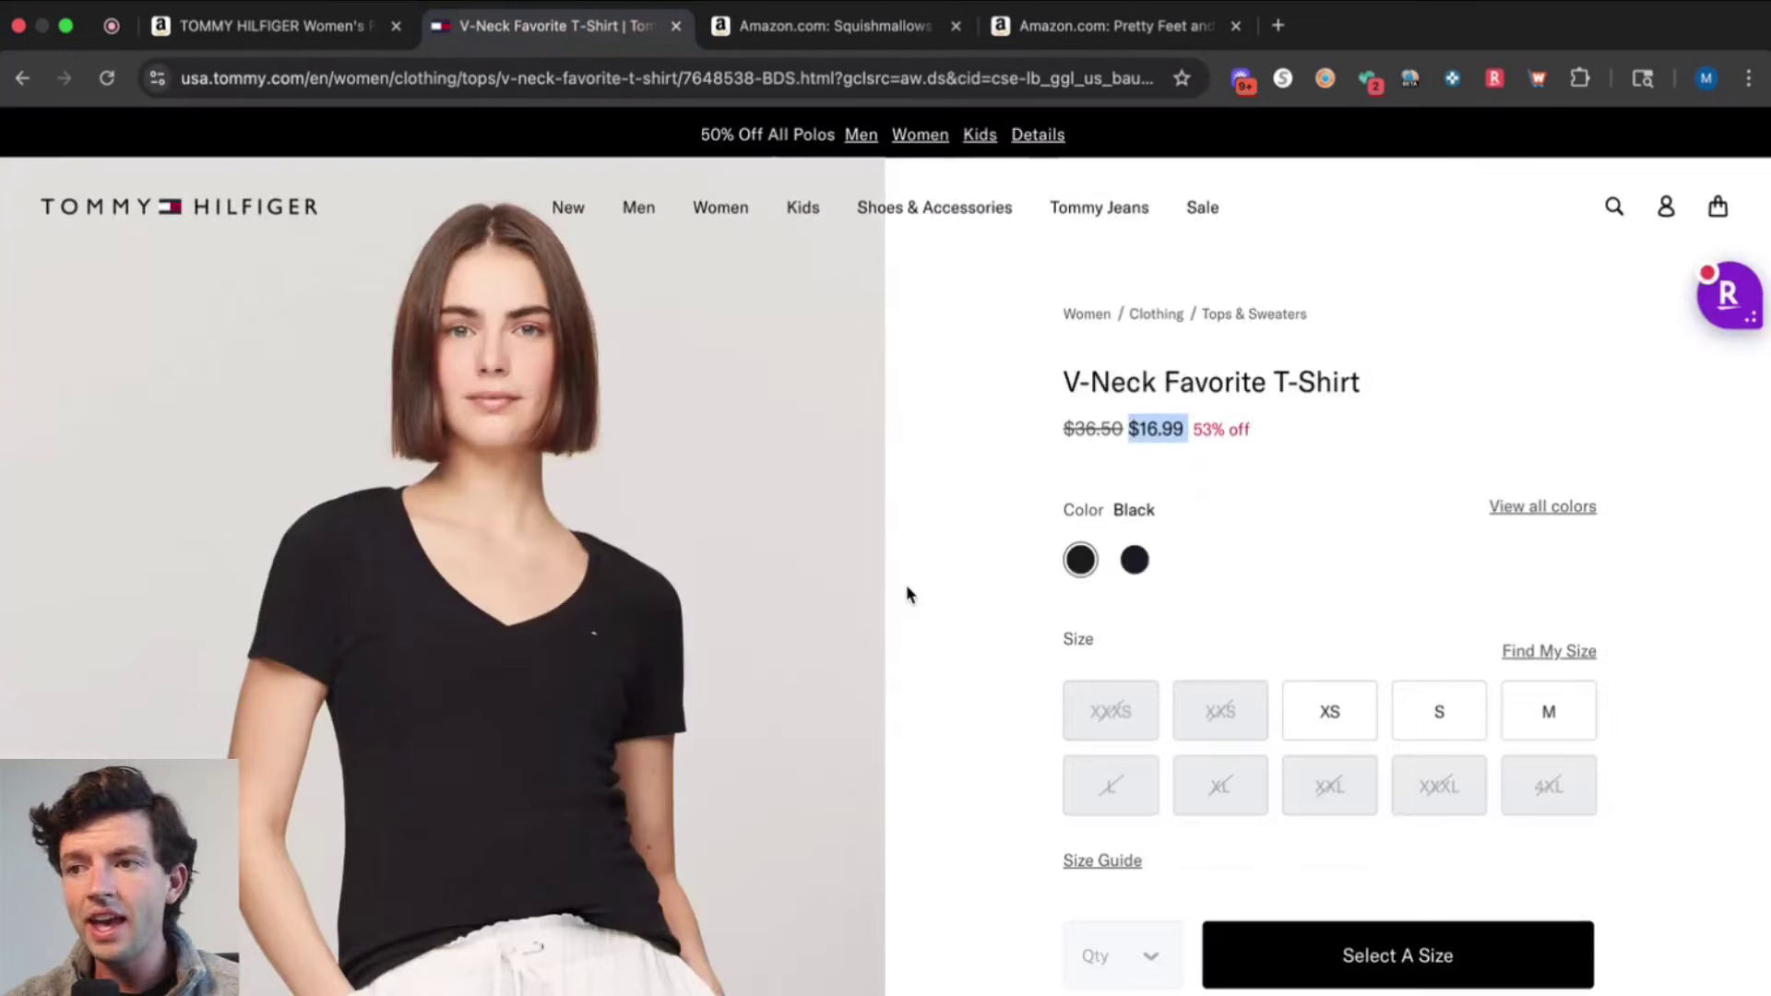
# Find the Hilfiger Club email sign-up discount at the end of the store page and highlight its offer text
pyautogui.scroll(-9, 907, 588)
pyautogui.scroll(-15, 907, 591)
pyautogui.scroll(6, 905, 593)
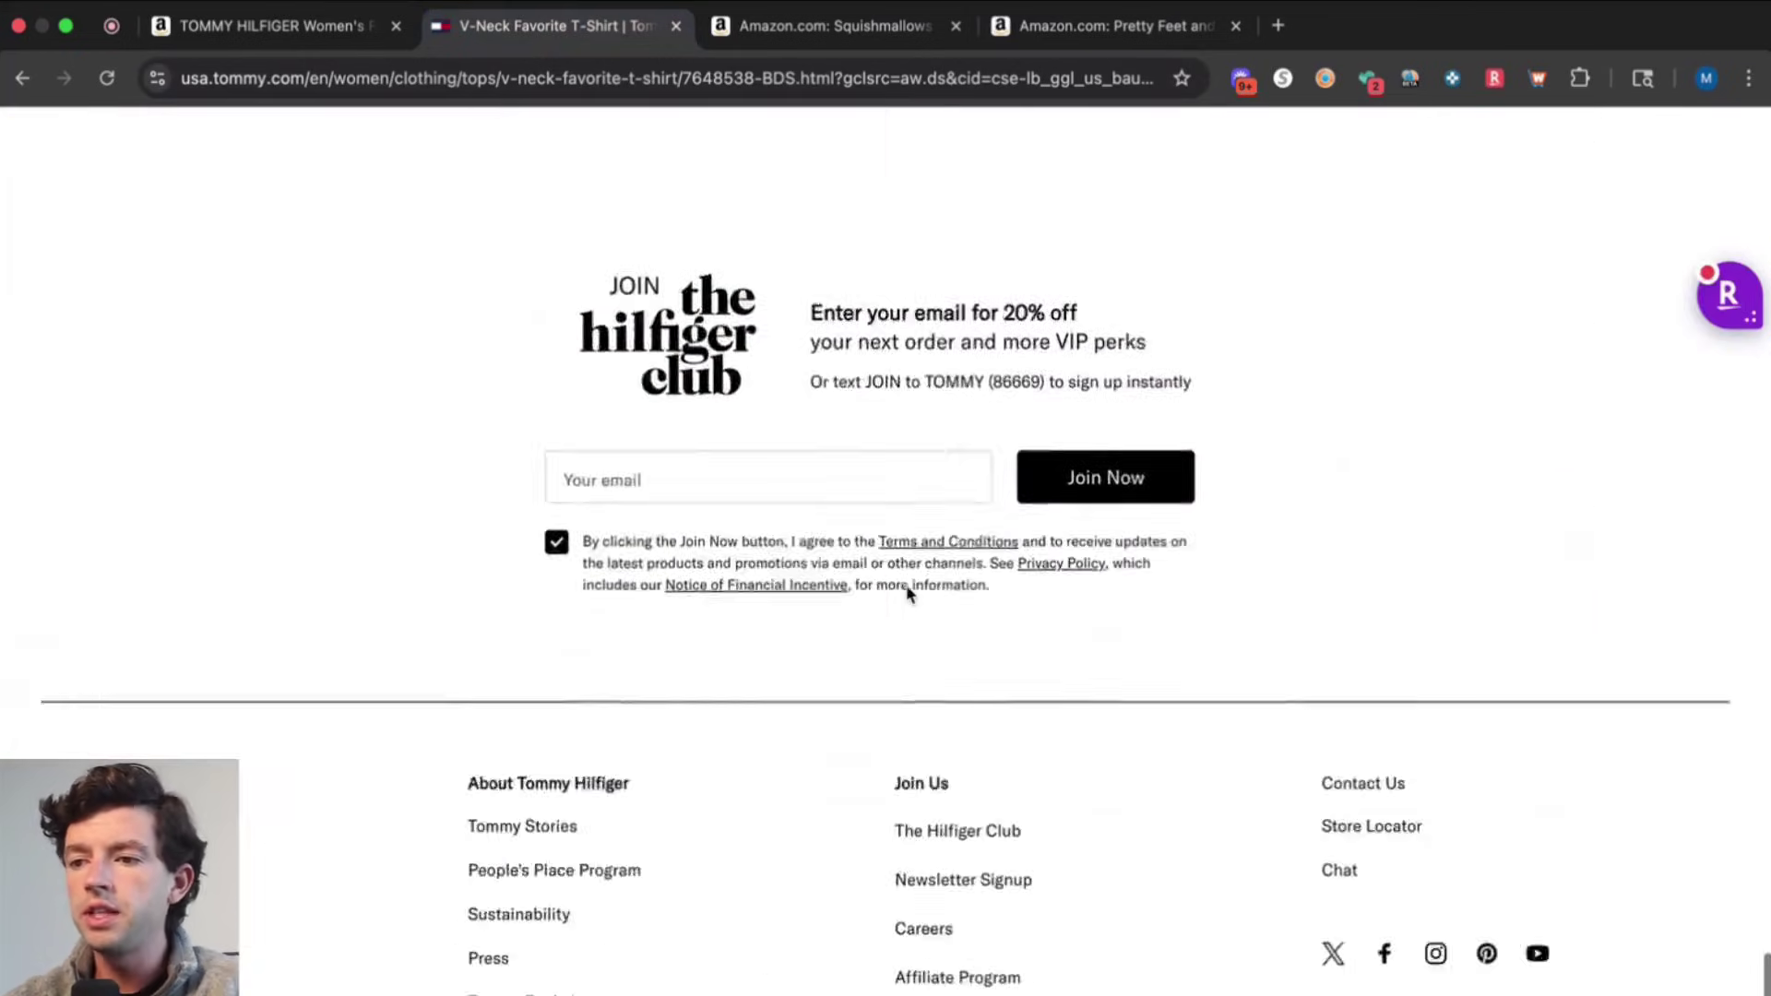
pyautogui.scroll(5, 901, 538)
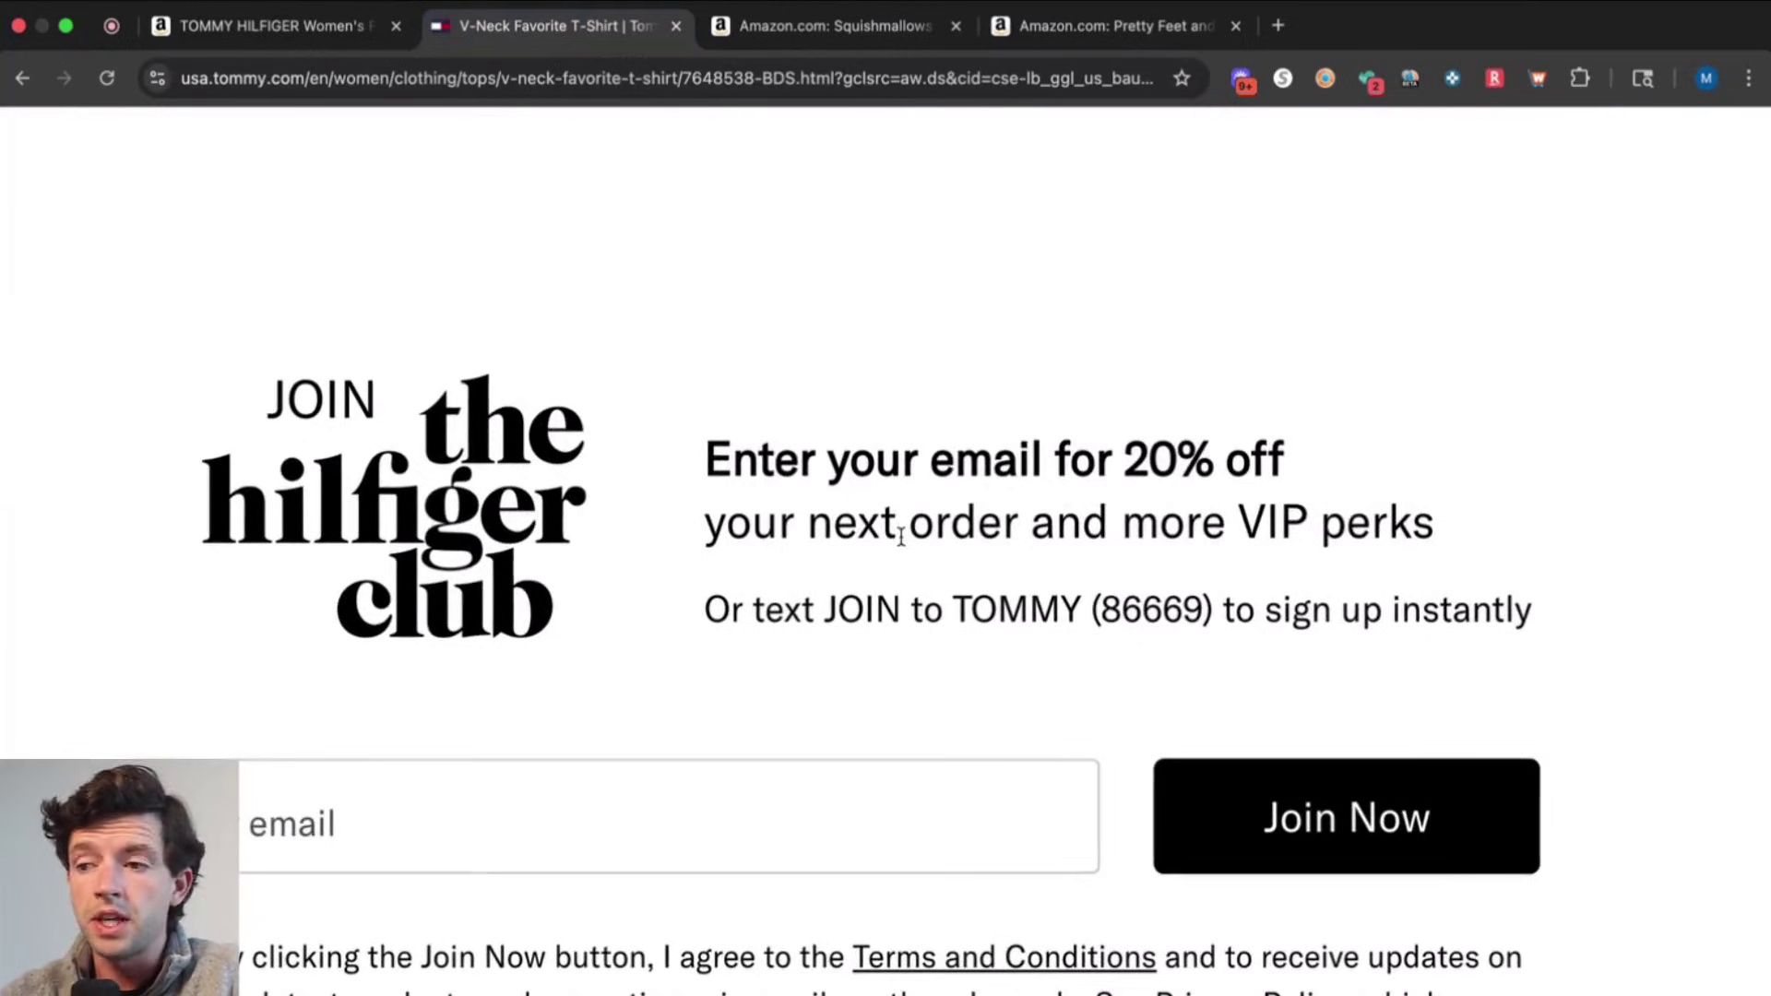
pyautogui.moveTo(1692, 601); pyautogui.dragTo(728, 454)
# Enter 16.99-20% as the cost price in SellerAmp's Quick Info on the Amazon tee listing
pyautogui.click(303, 26)
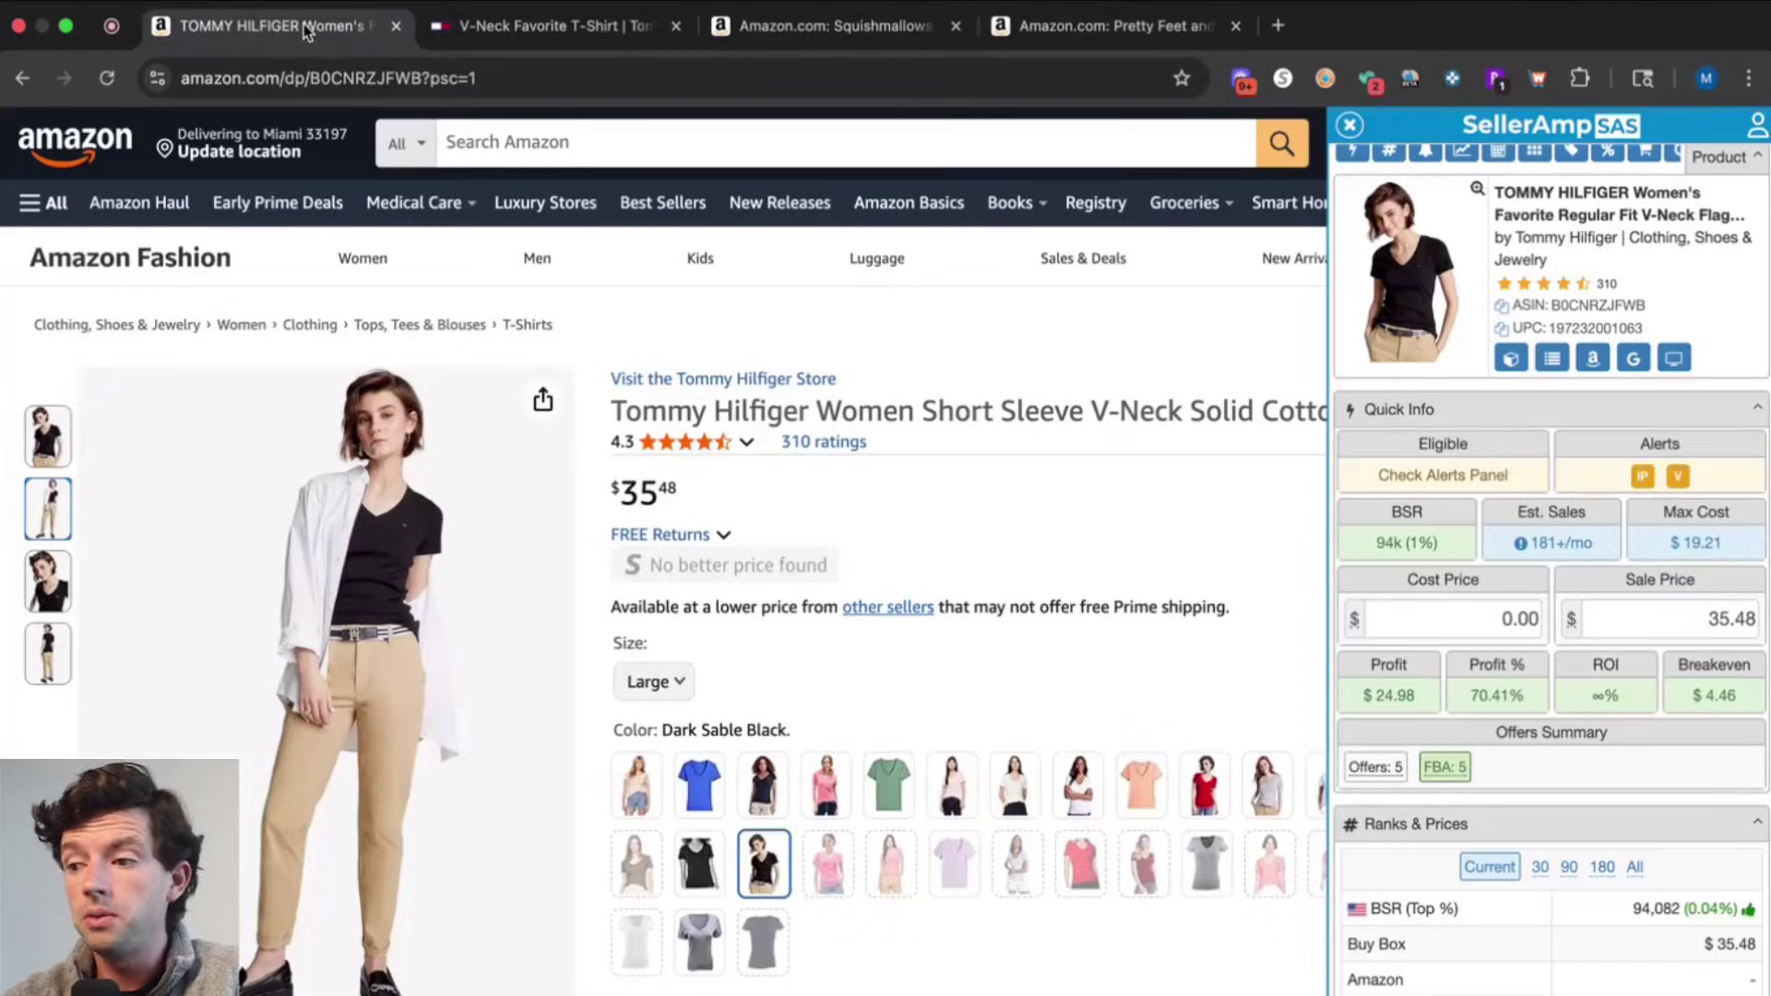
pyautogui.scroll(5, 1597, 498)
pyautogui.moveTo(1119, 735); pyautogui.dragTo(1410, 735)
pyautogui.write('16.99')
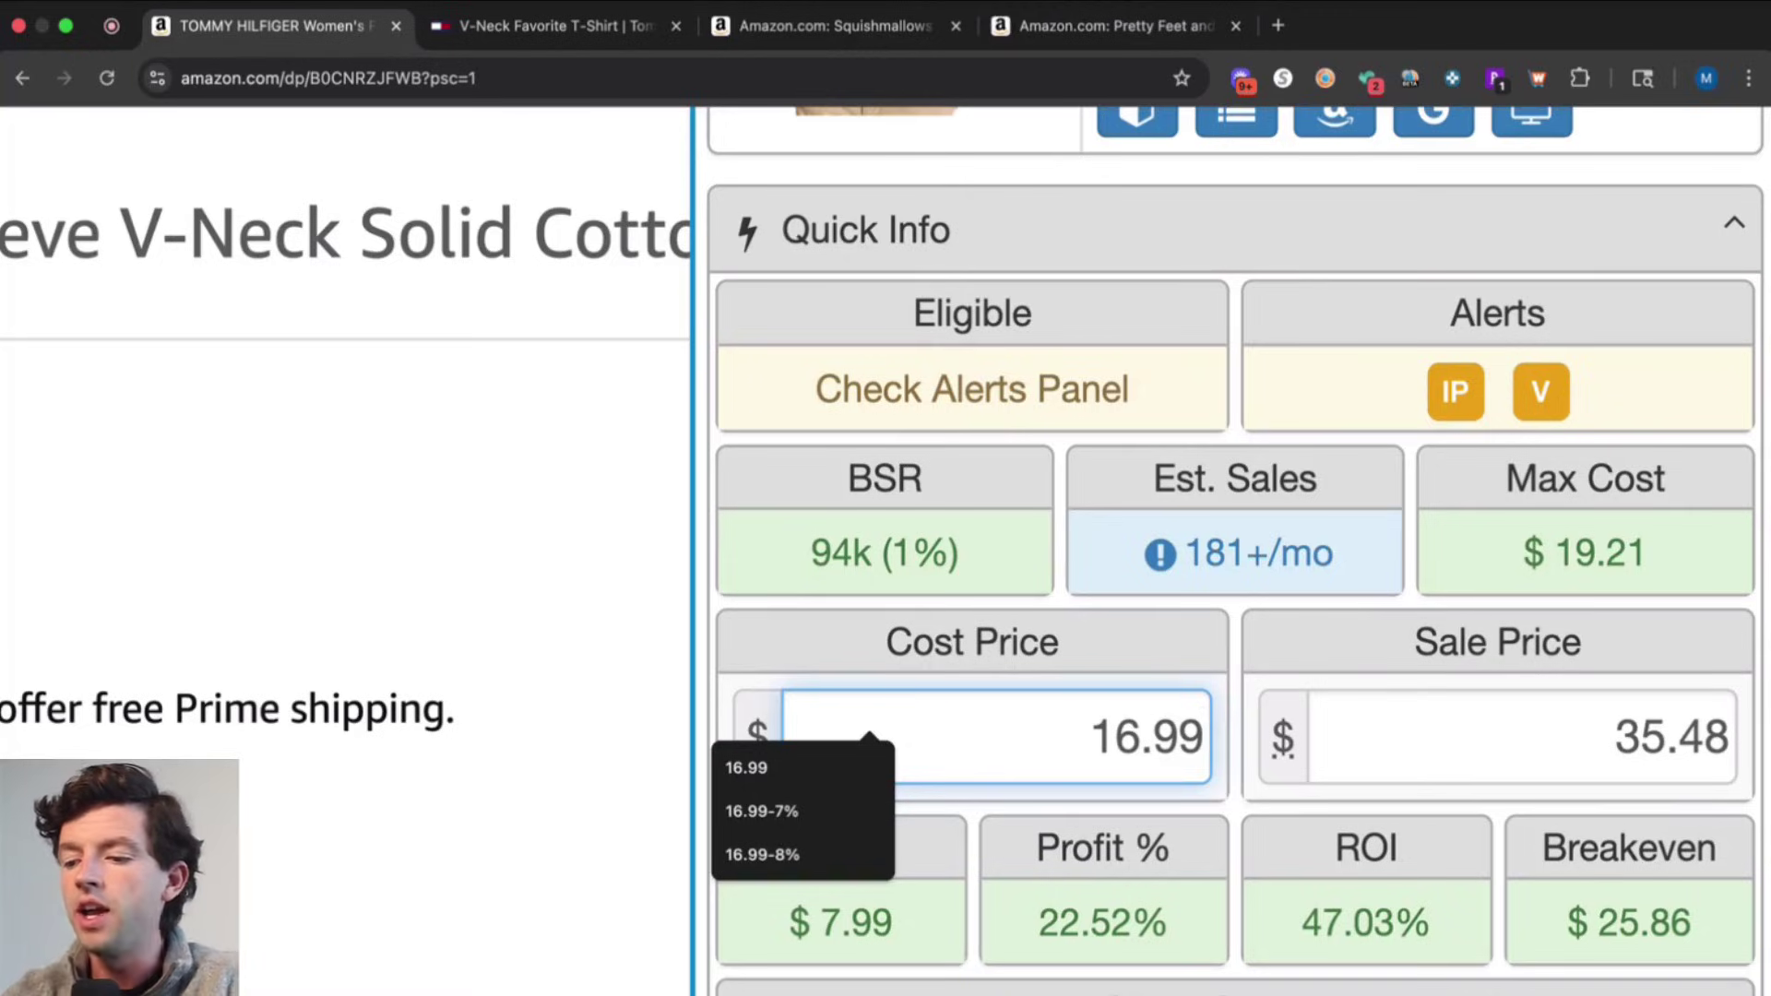
pyautogui.write('-20%')
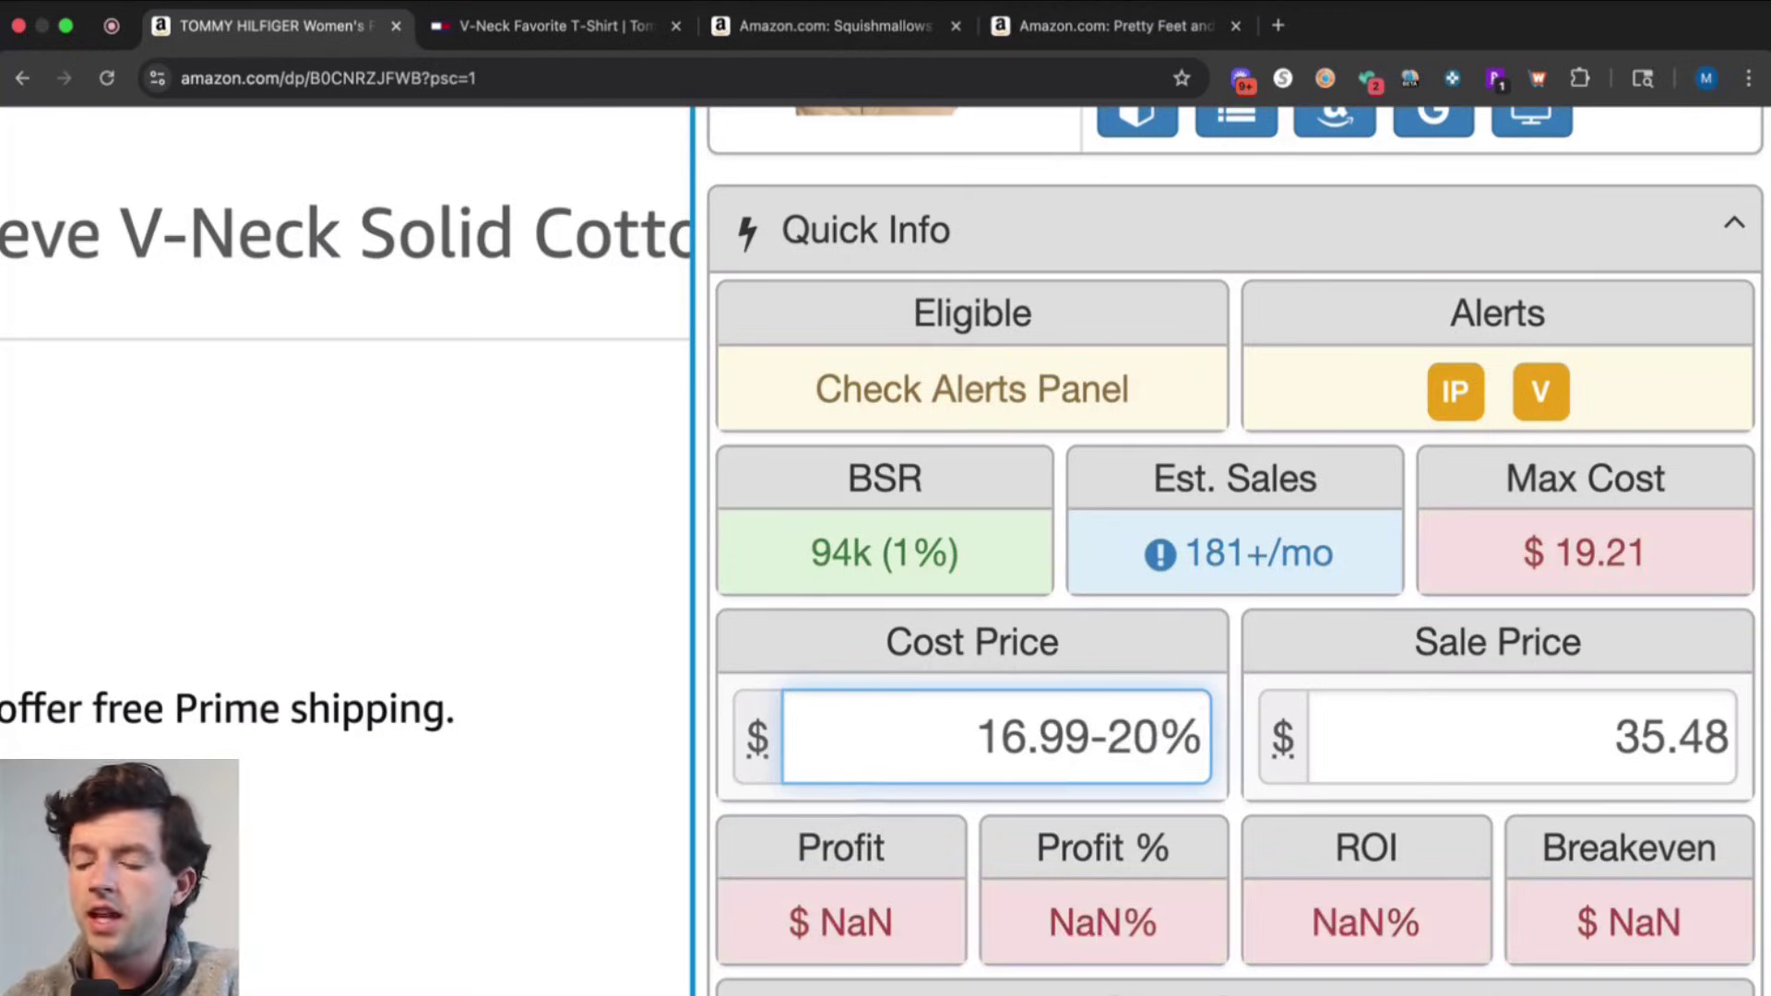
pyautogui.press('Return')
pyautogui.scroll(-1, 1236, 553)
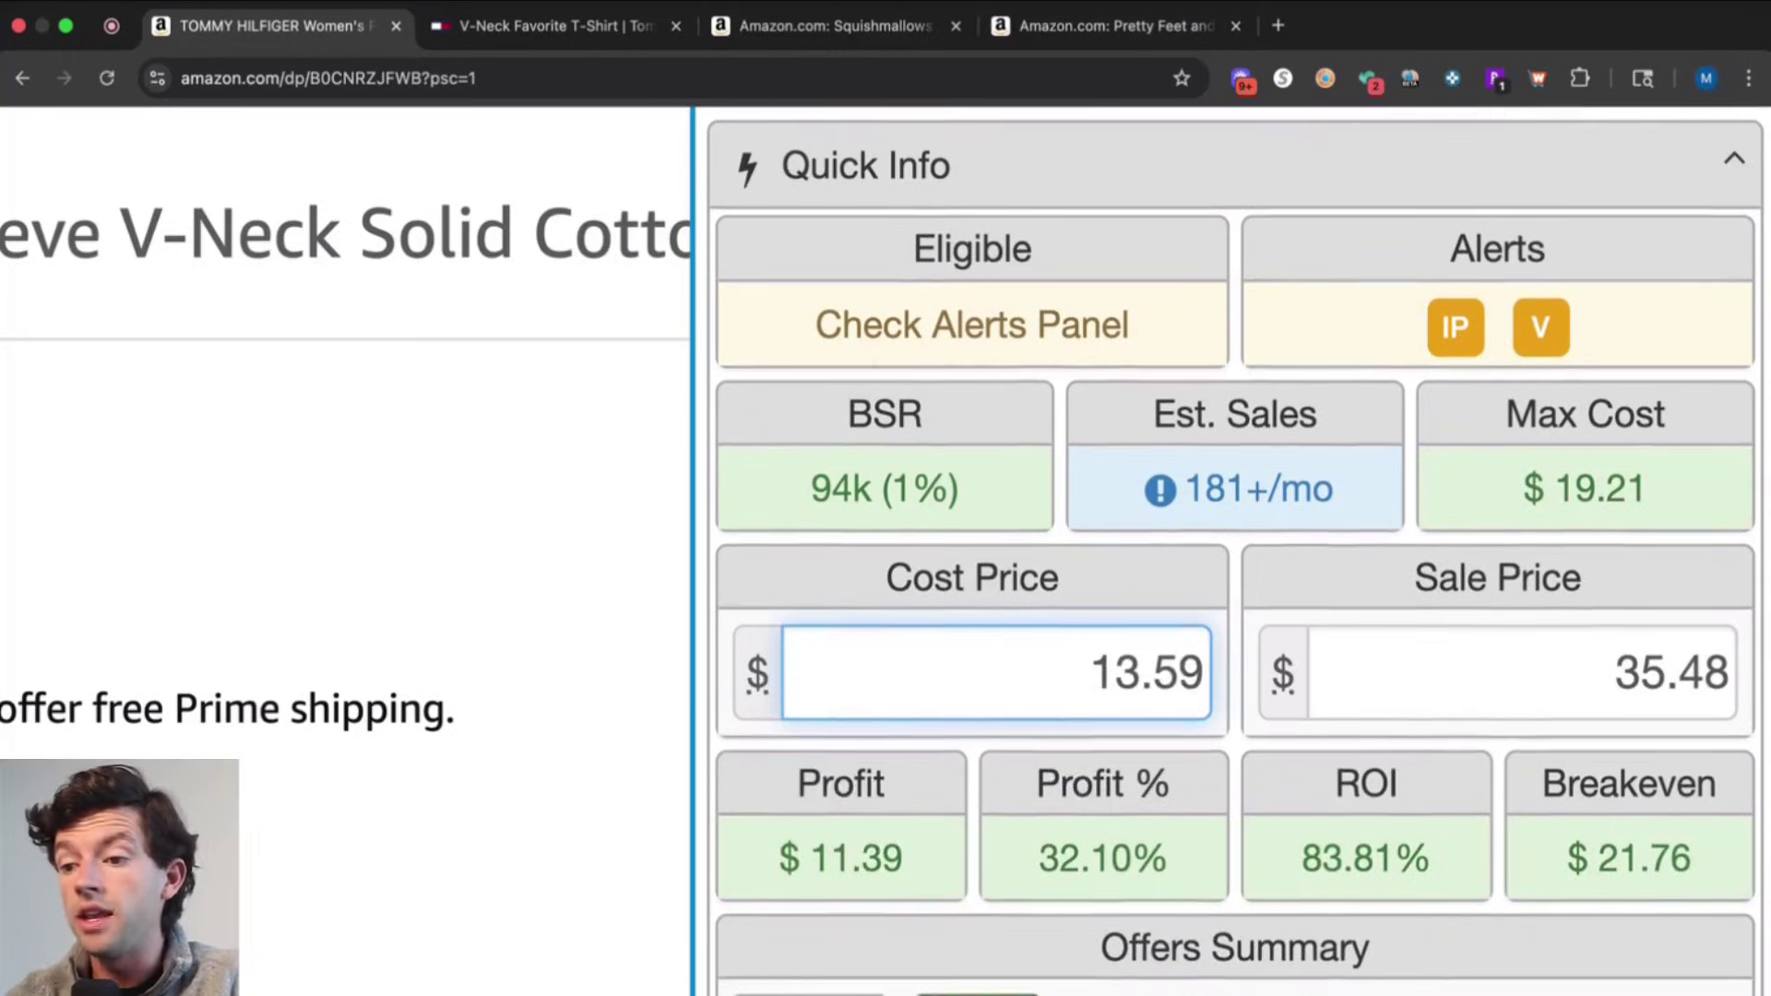
# Examine the tee's ROI, BSR, estimated monthly sales and alerts in SellerAmp's Quick Info
pyautogui.moveTo(1422, 850)
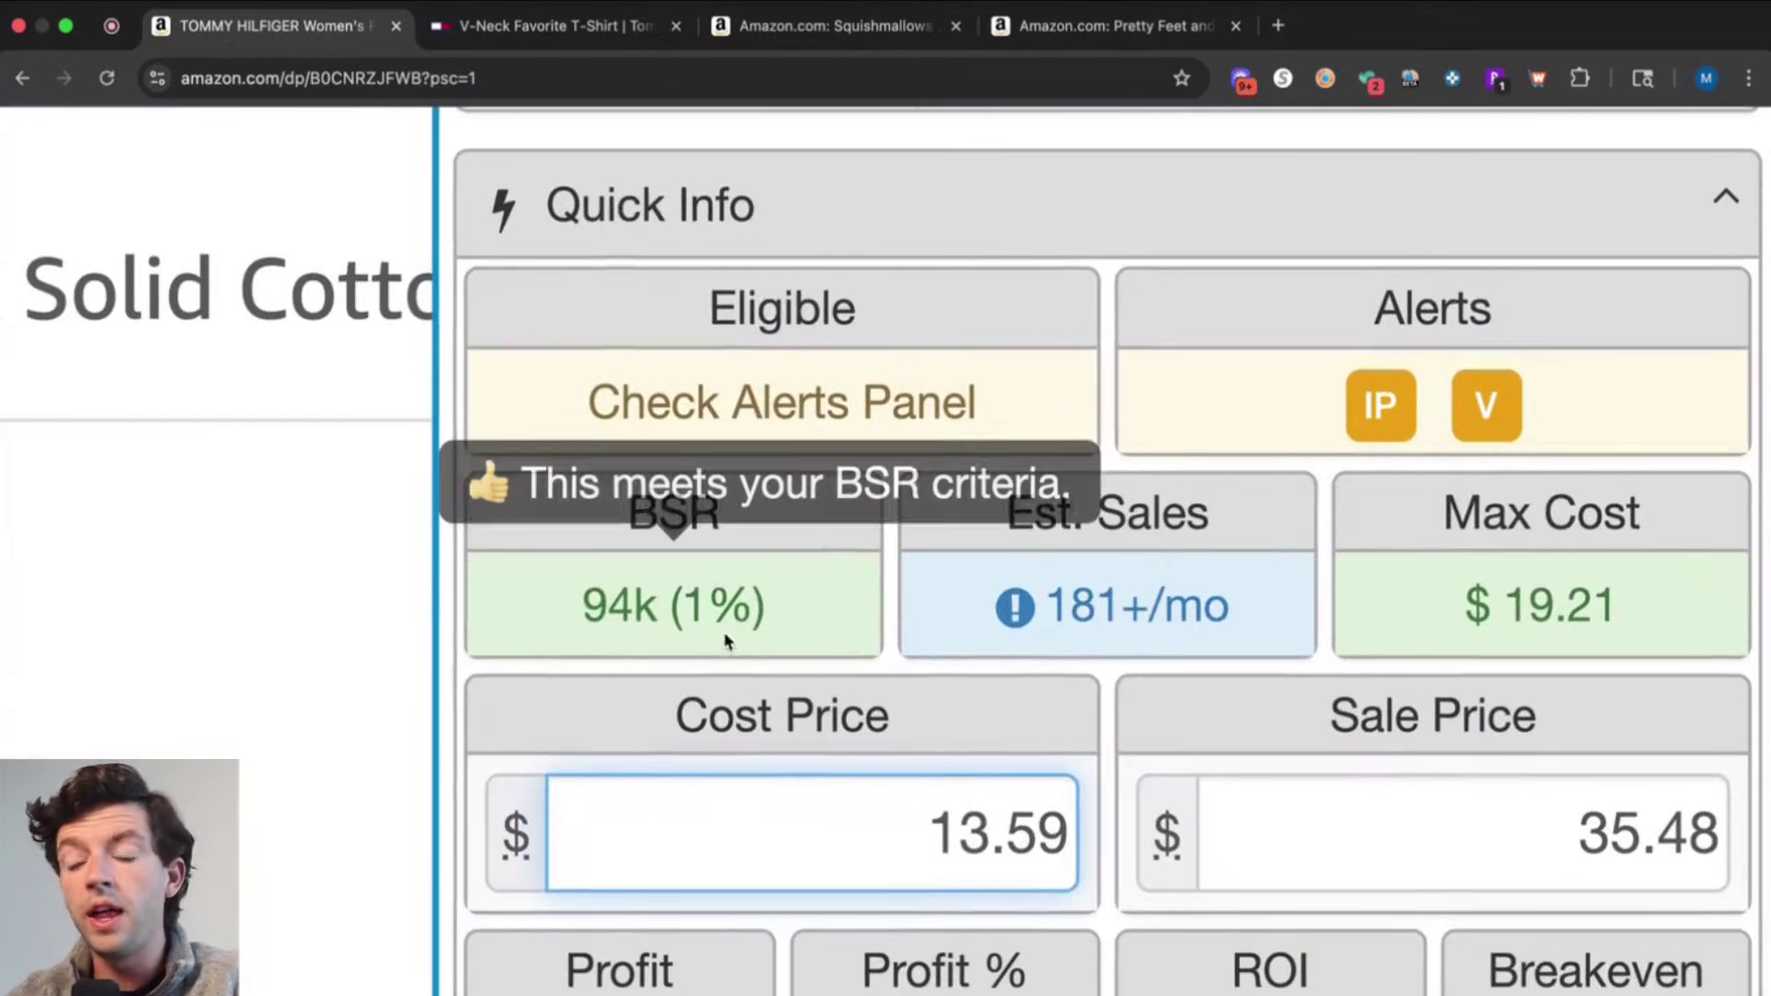
pyautogui.tripleClick(567, 612)
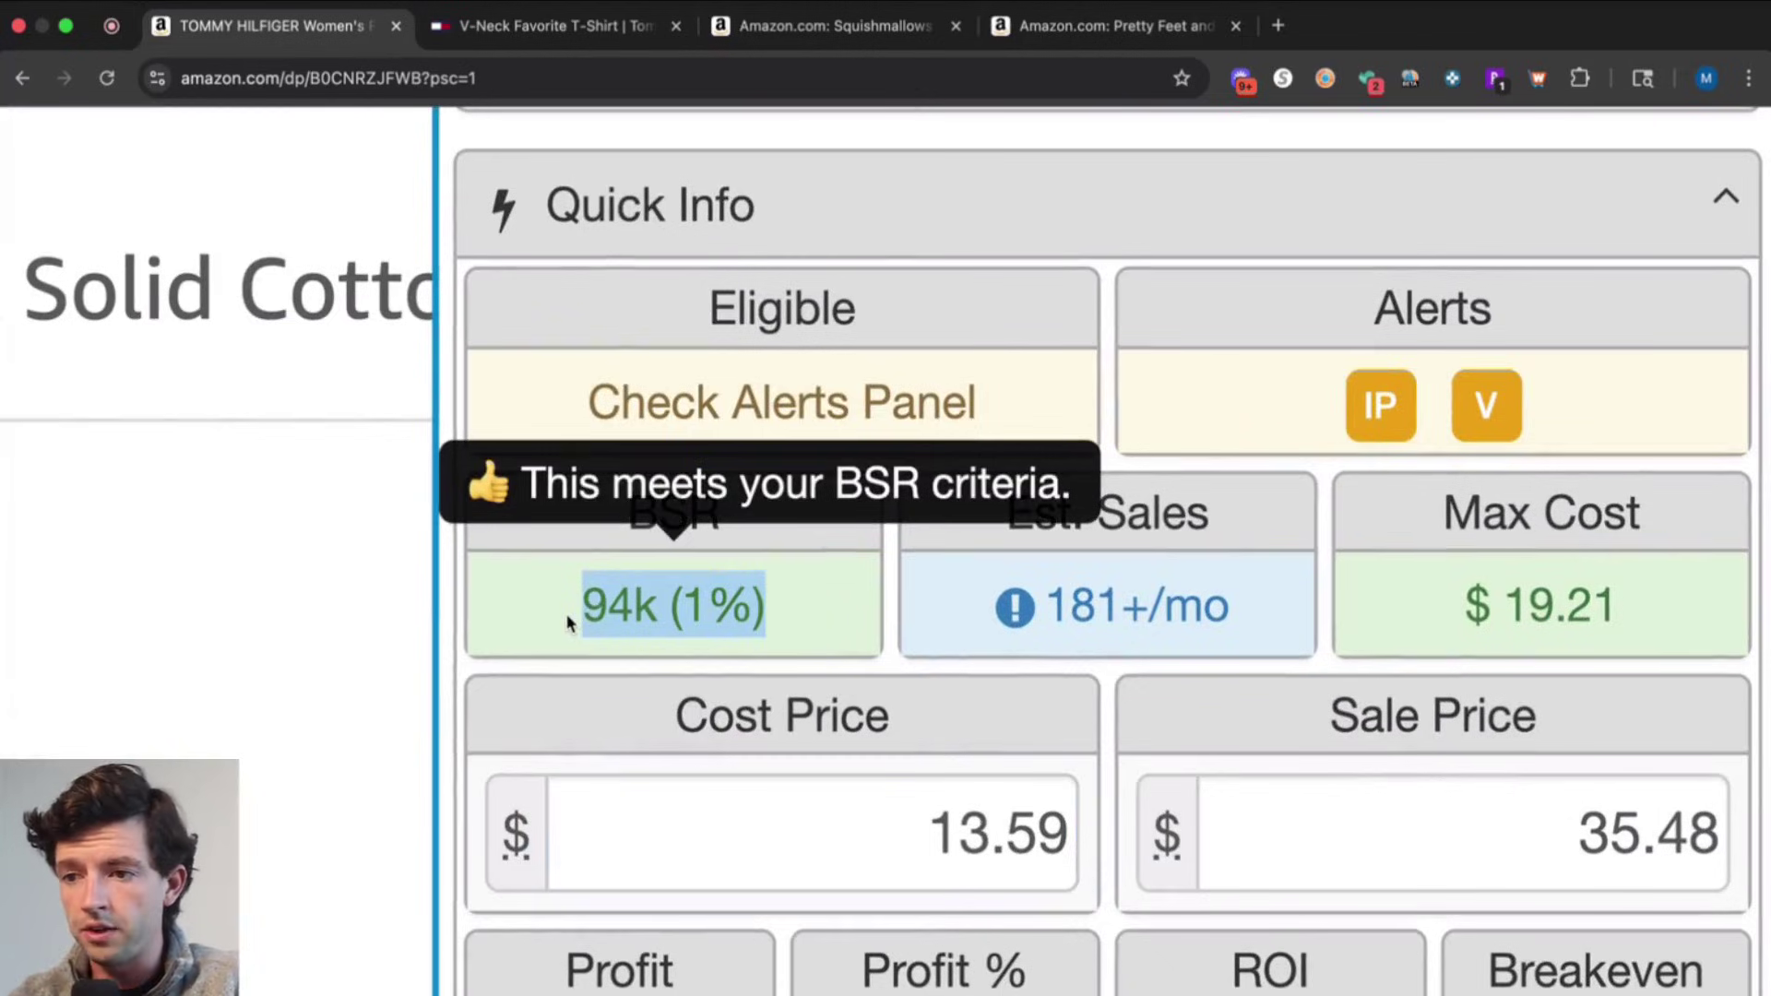
pyautogui.moveTo(1170, 623)
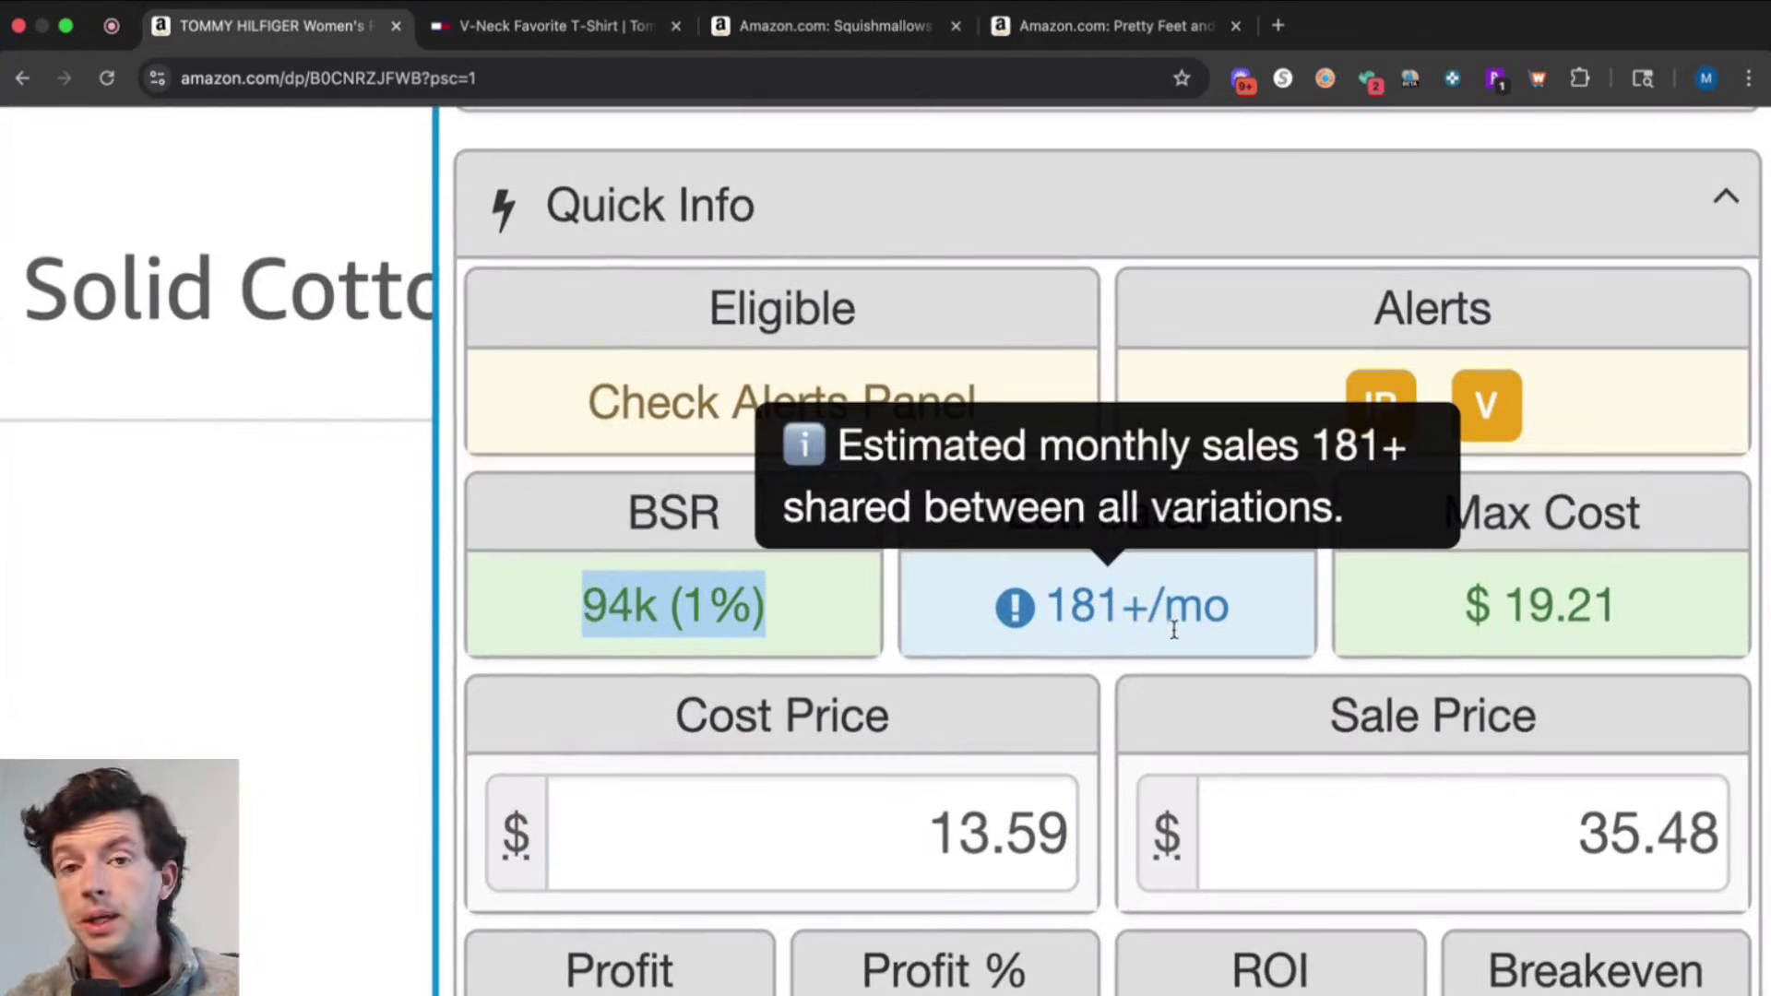
pyautogui.scroll(-3, 1170, 626)
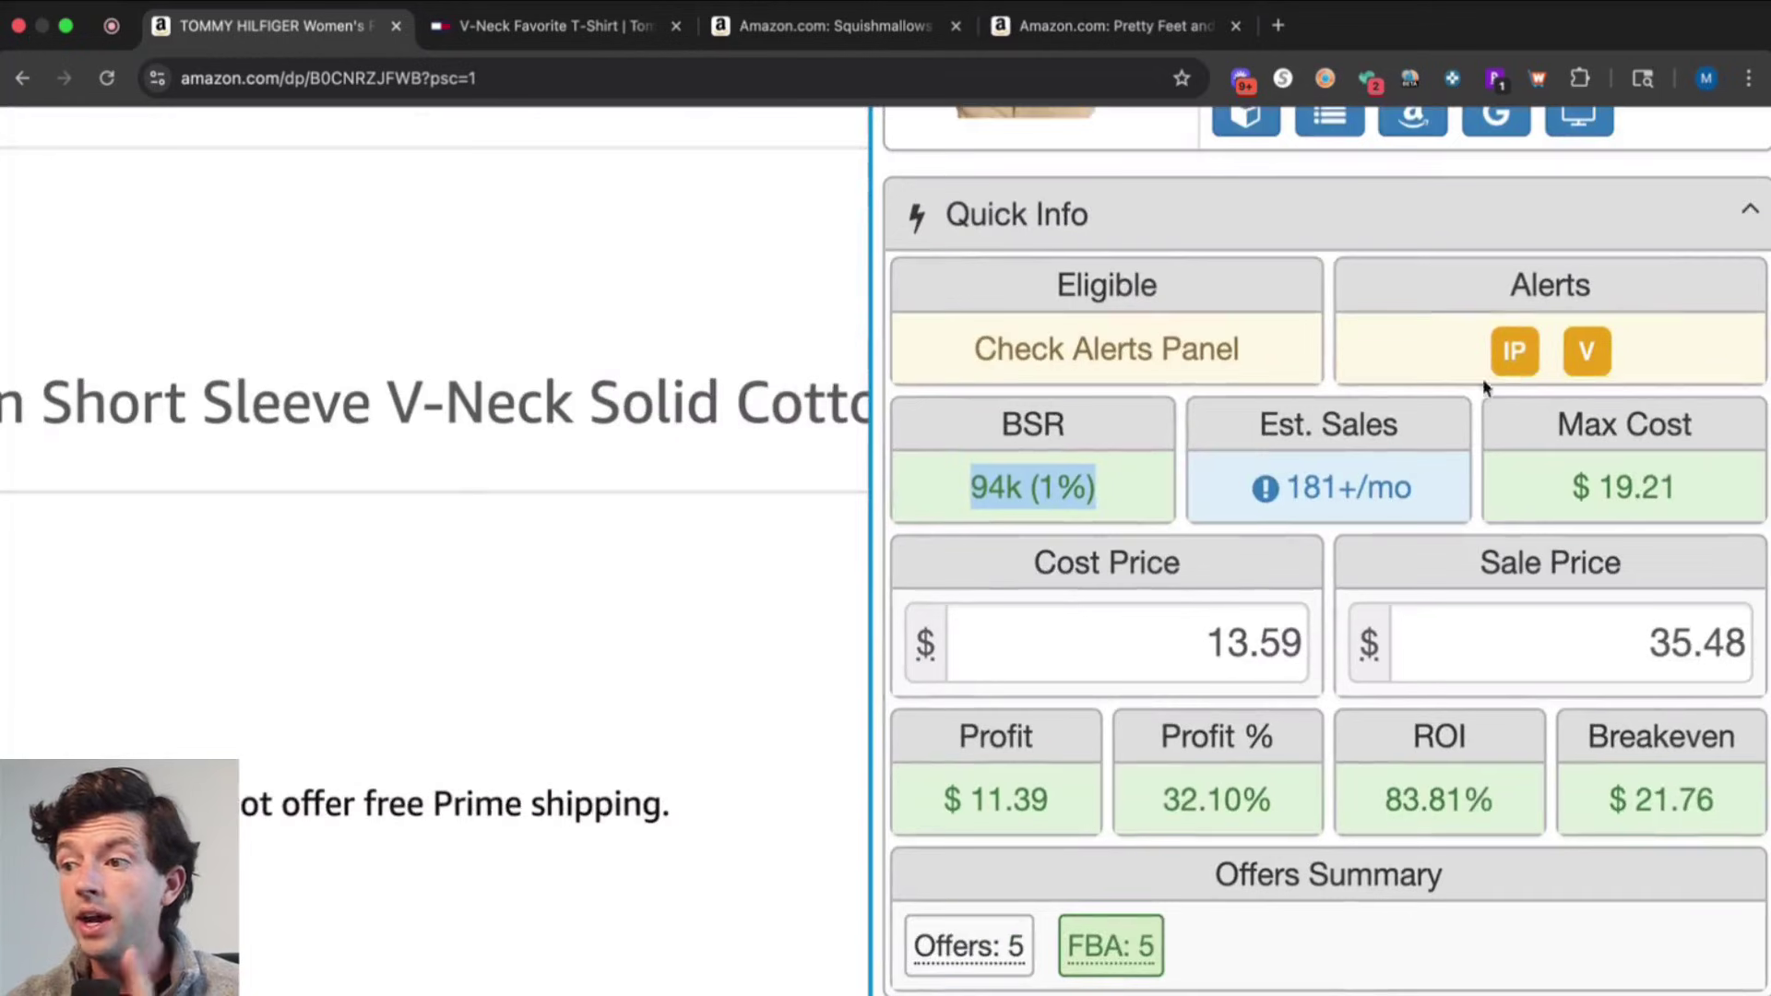
pyautogui.moveTo(1381, 214)
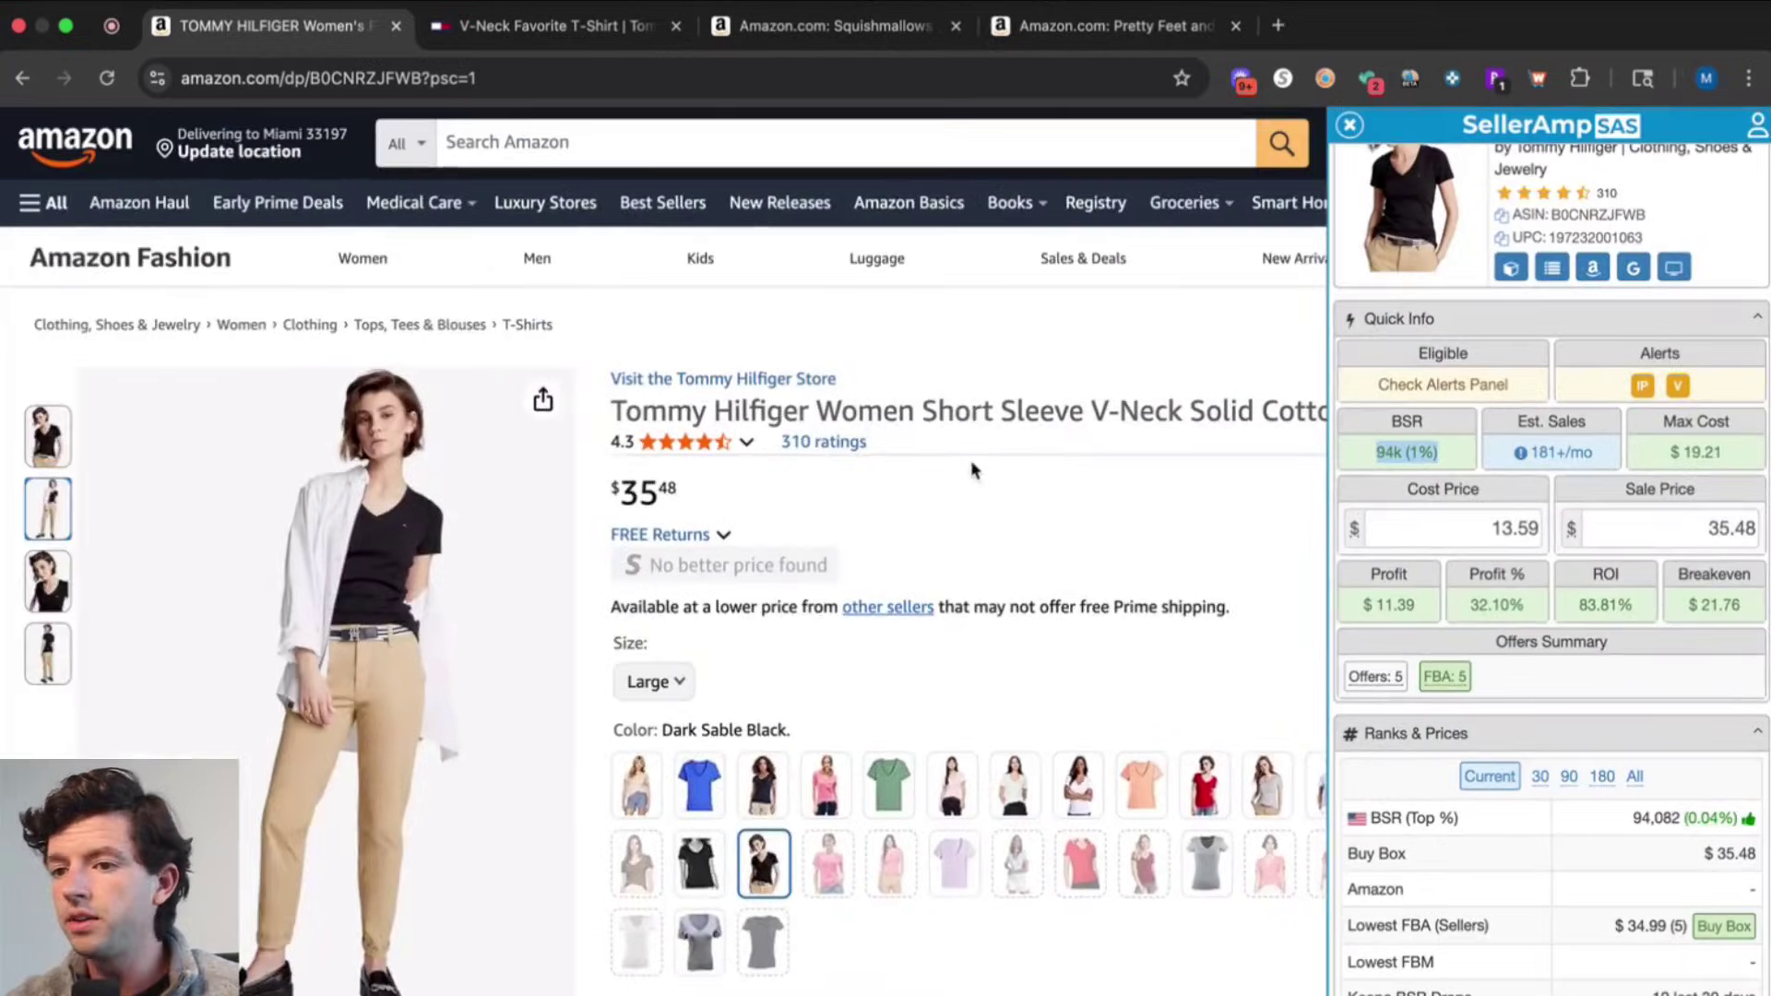
# Show the tee's Keepa price history over its full 671-day range and examine recent prices and offer count
pyautogui.scroll(-8, 148, 517)
pyautogui.scroll(-1, 974, 466)
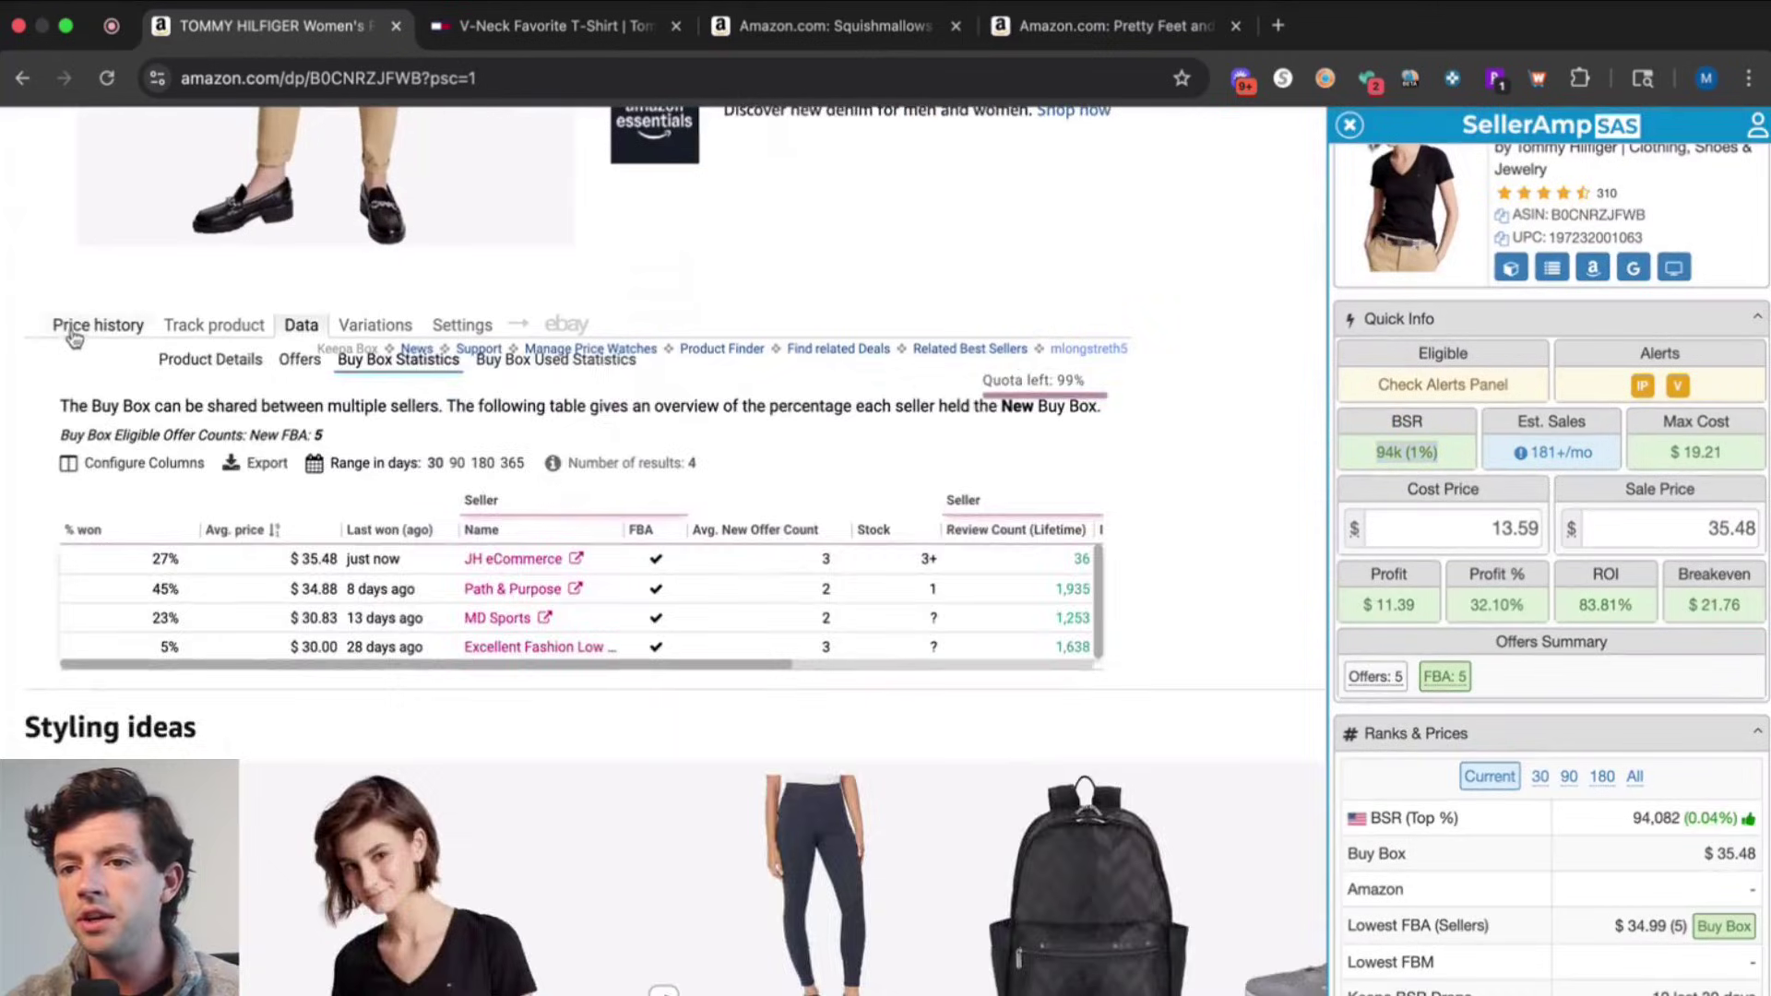
pyautogui.click(76, 328)
pyautogui.click(1055, 809)
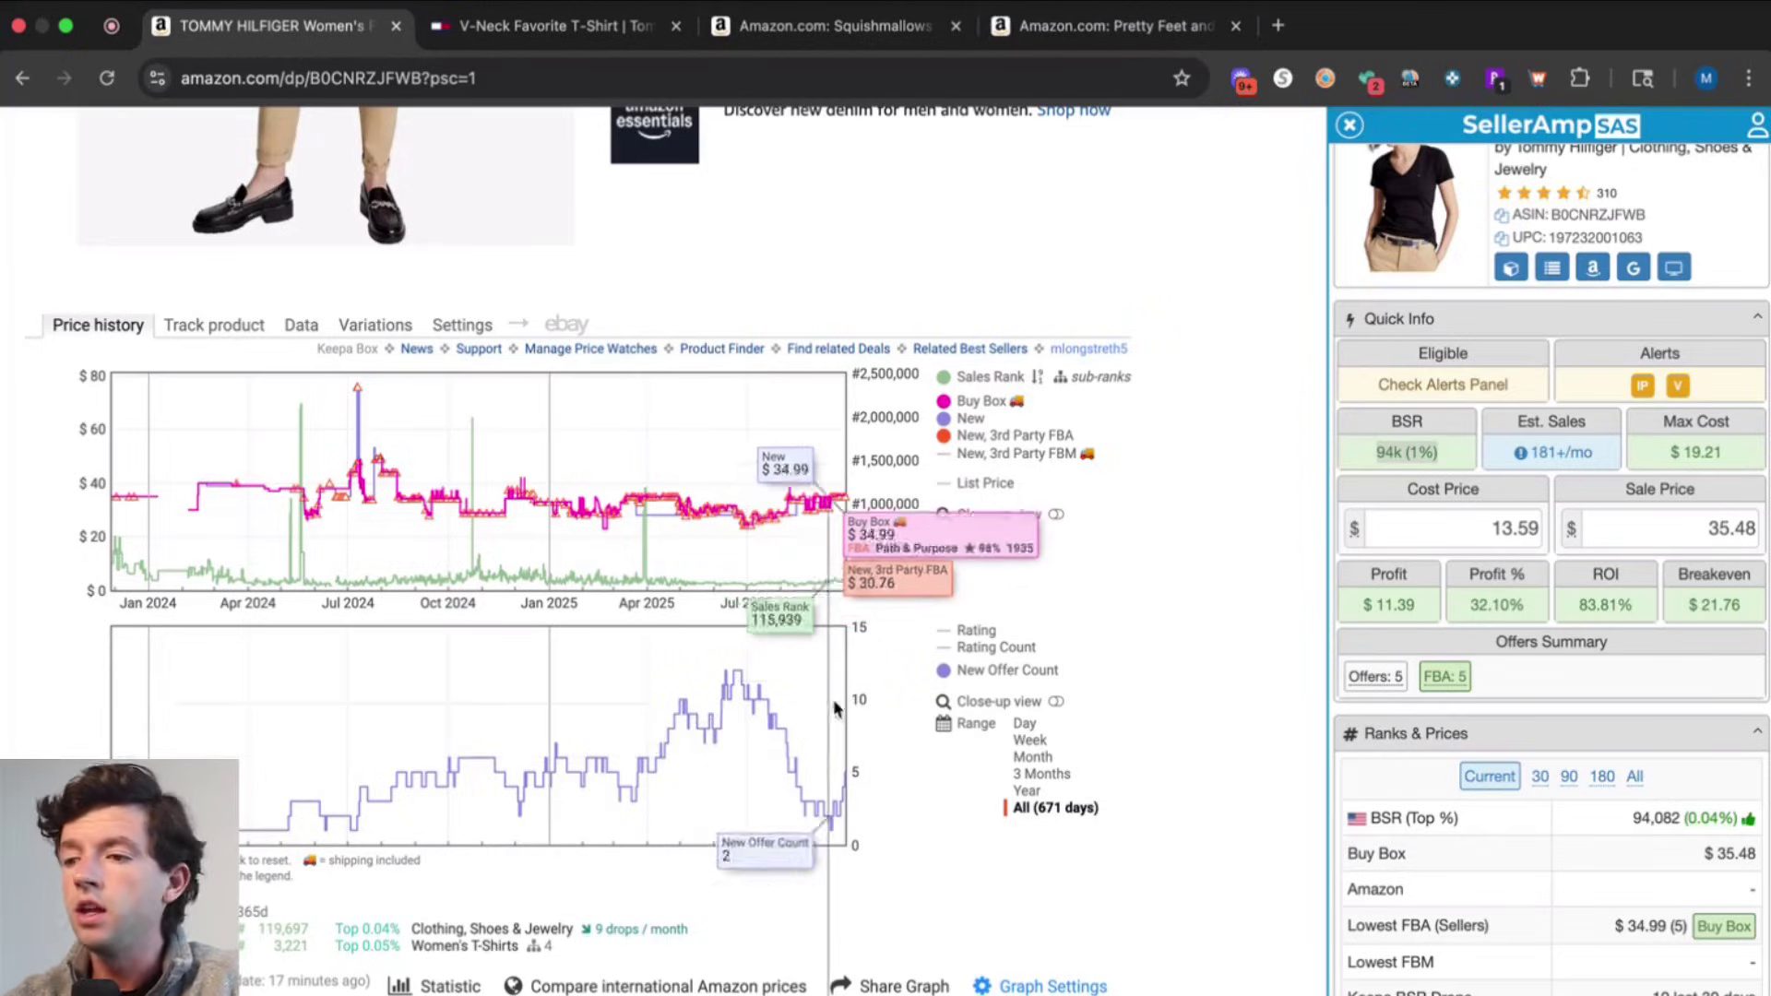
# Review the tee's Amazon listing, SellerAmp Quick Info figures and Keepa price history together
pyautogui.scroll(2, 1176, 565)
pyautogui.scroll(10, 1176, 565)
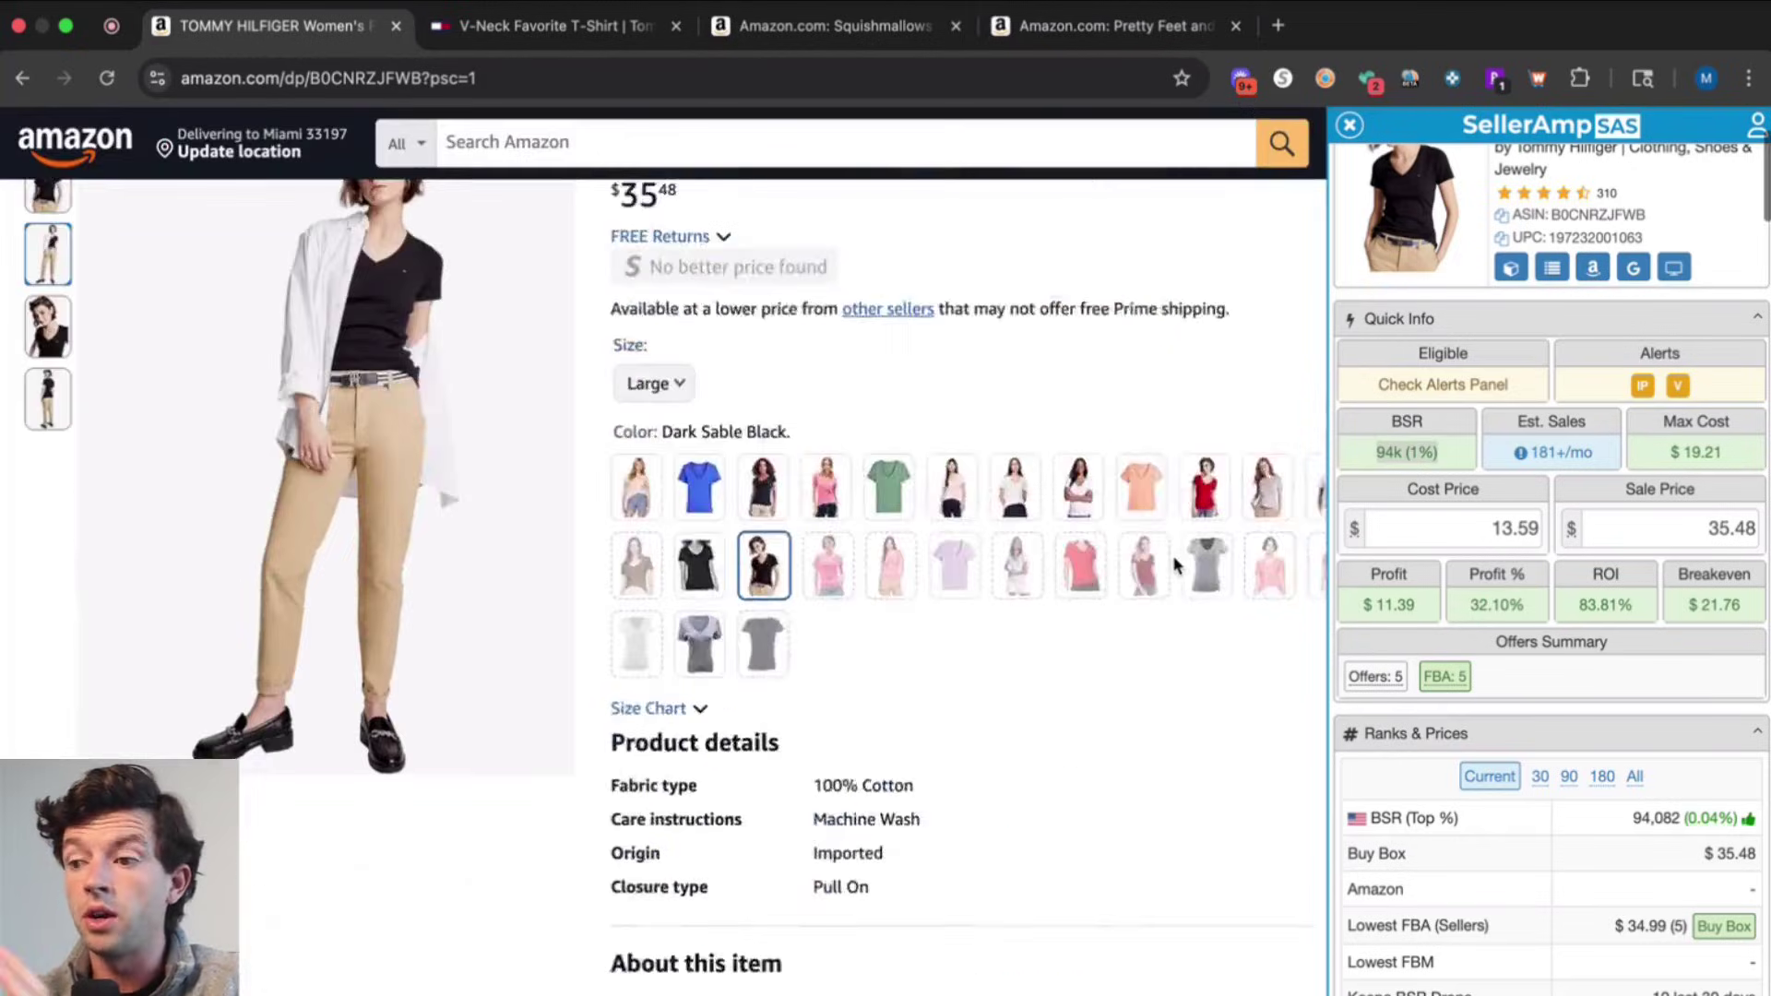
pyautogui.scroll(5, 1436, 394)
pyautogui.moveTo(1436, 394)
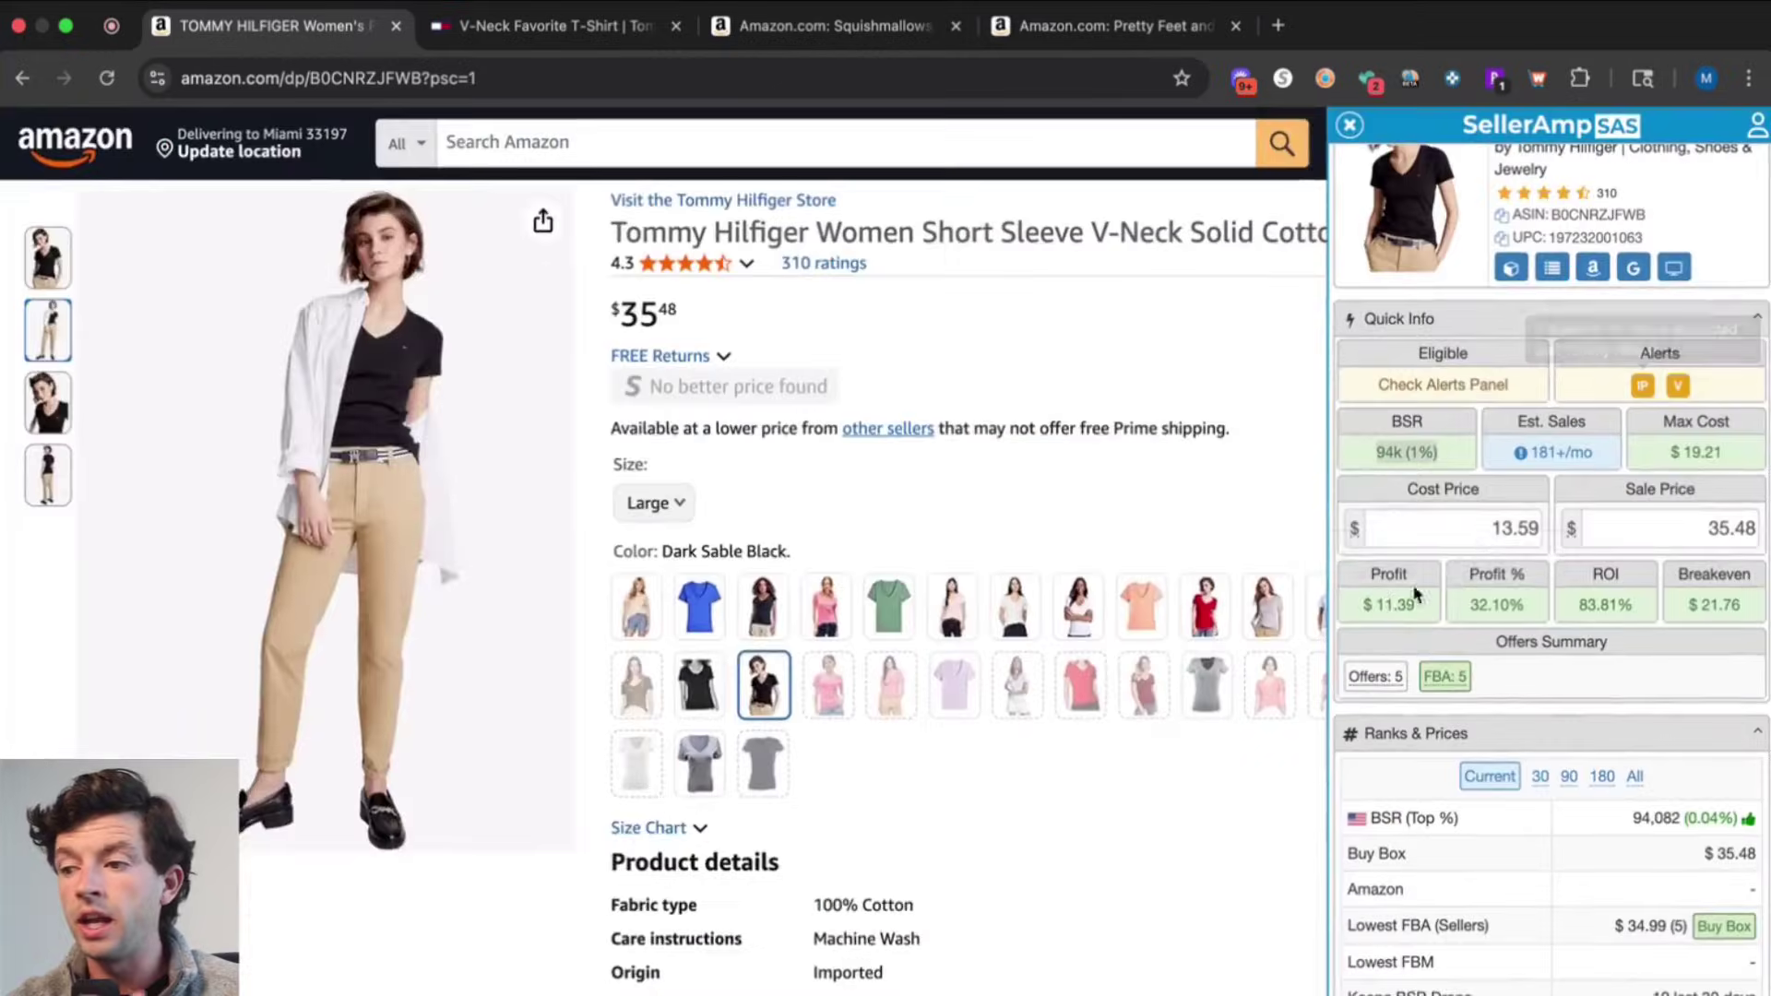
pyautogui.scroll(-10, 1137, 708)
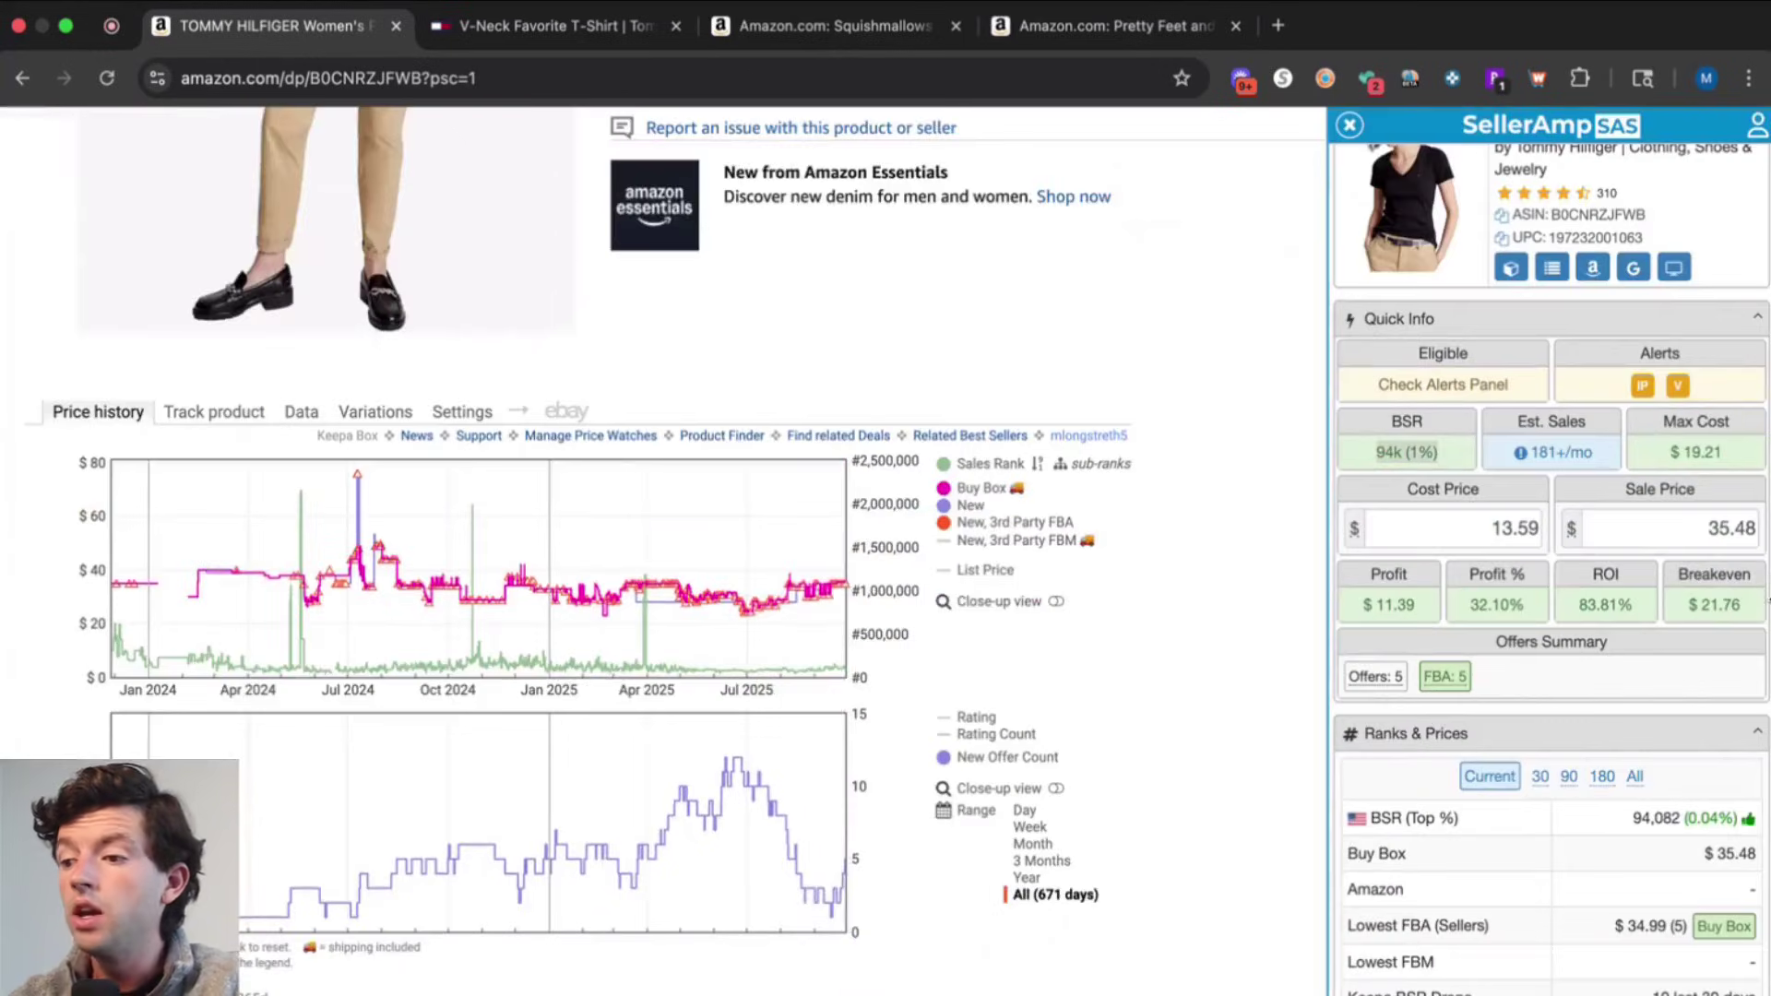
pyautogui.scroll(-3, 999, 635)
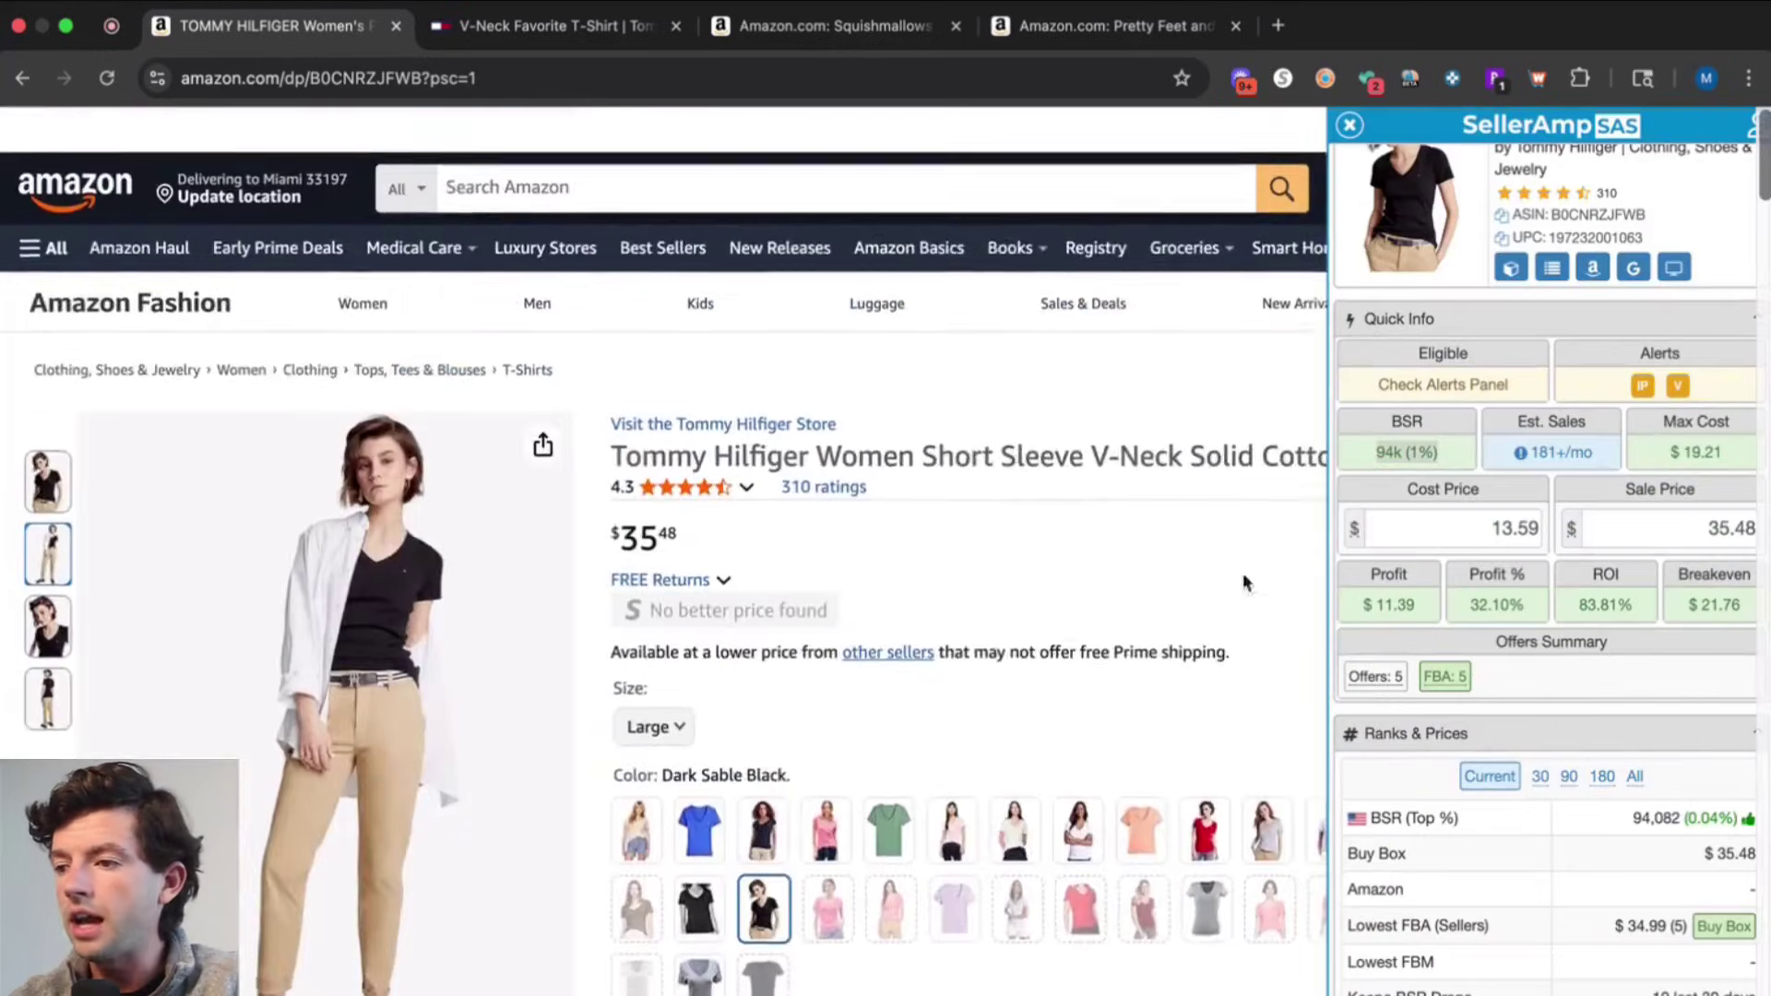
# Compare the tee's 30, 90 and 180-day averages in SellerAmp's Ranks & Prices and return to the current figures
pyautogui.scroll(-5, 1620, 645)
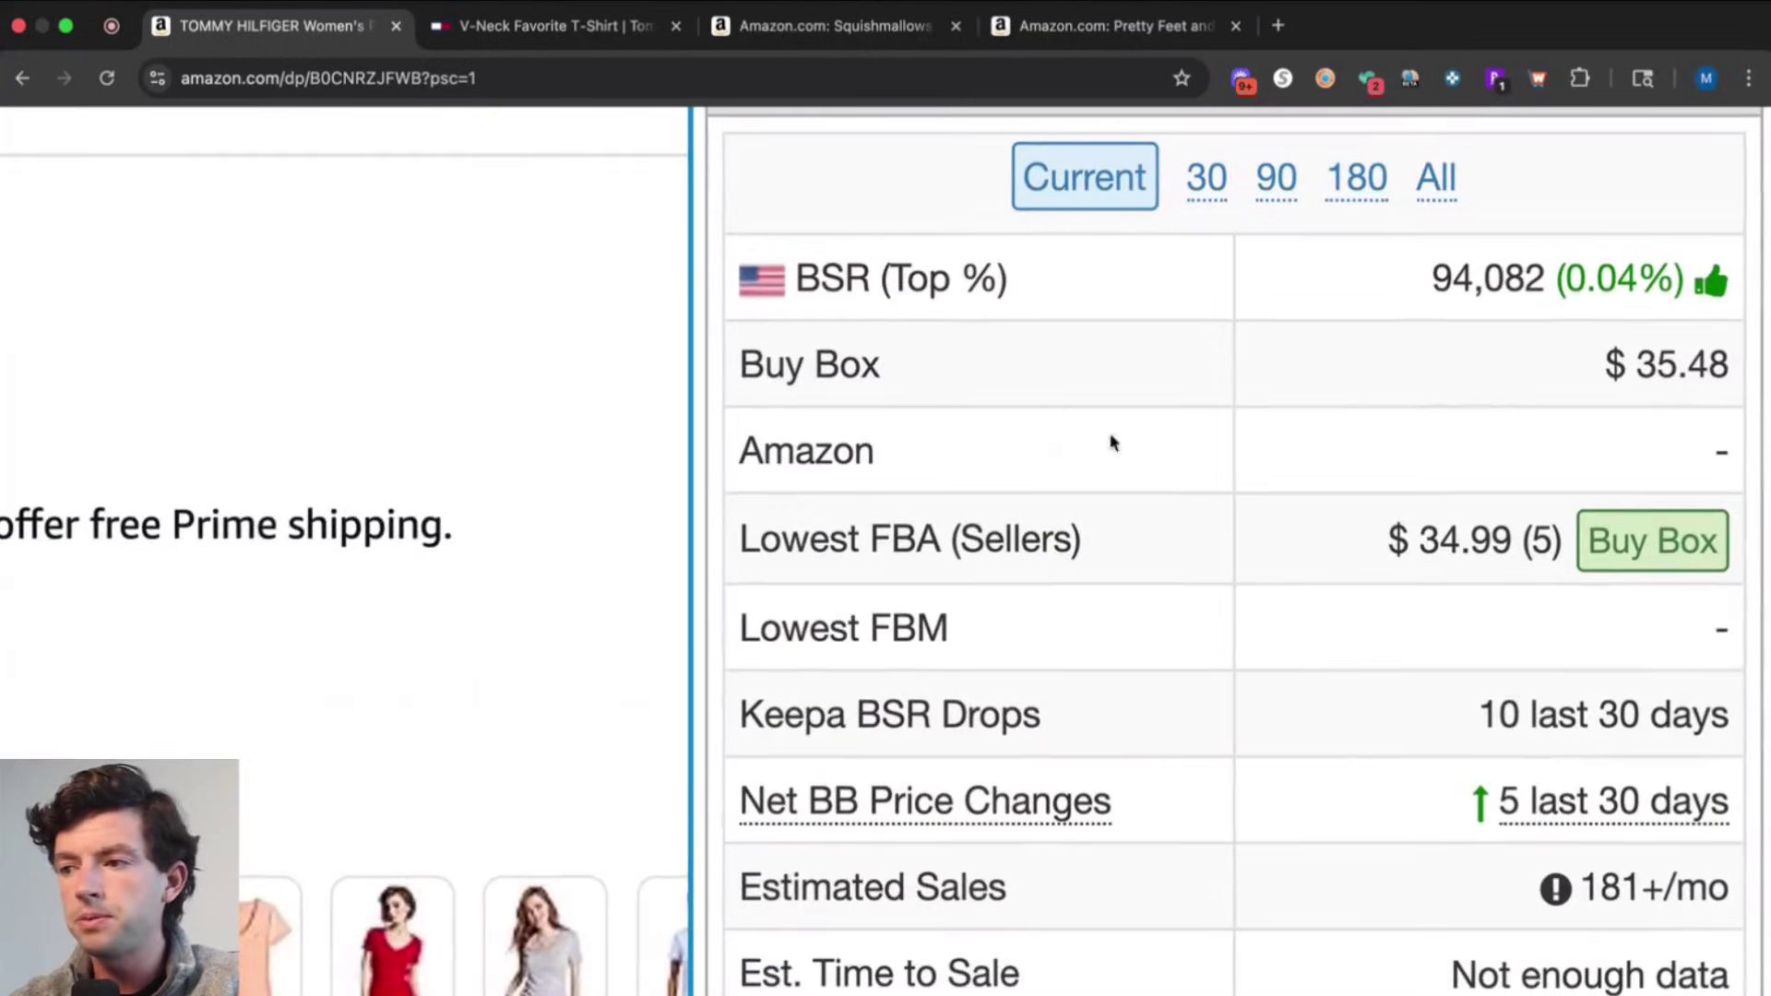
pyautogui.click(1205, 176)
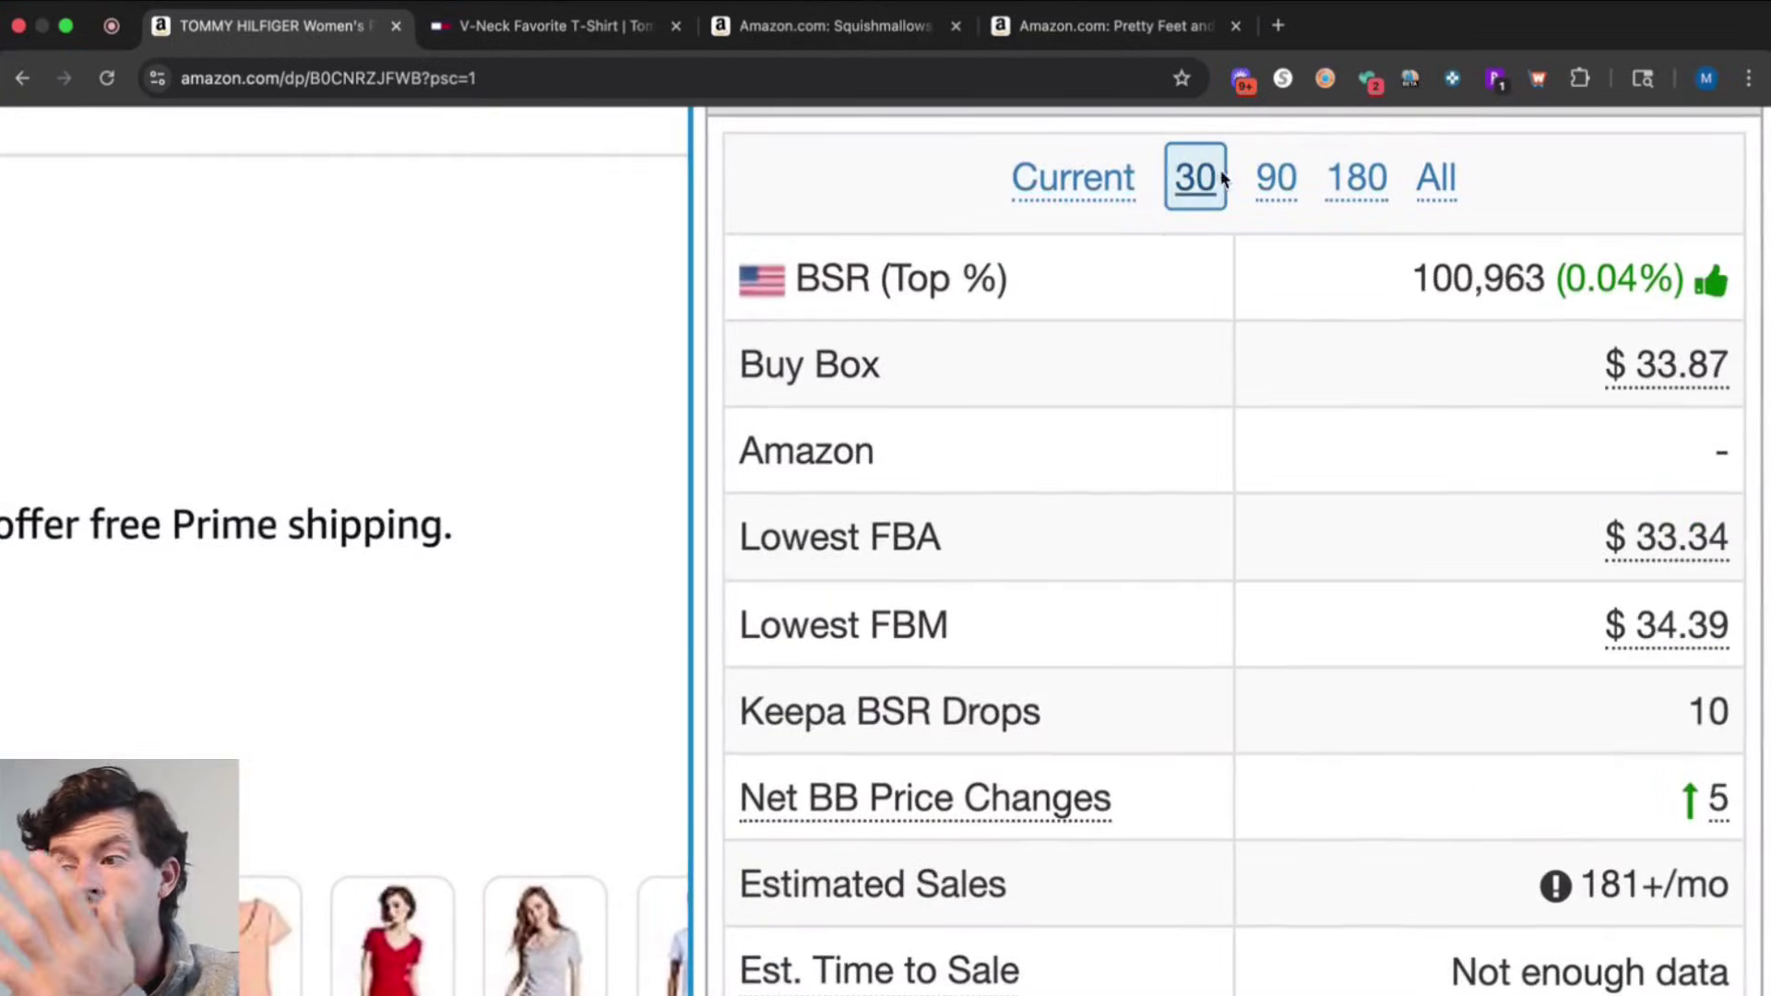
pyautogui.click(1265, 179)
pyautogui.click(1356, 178)
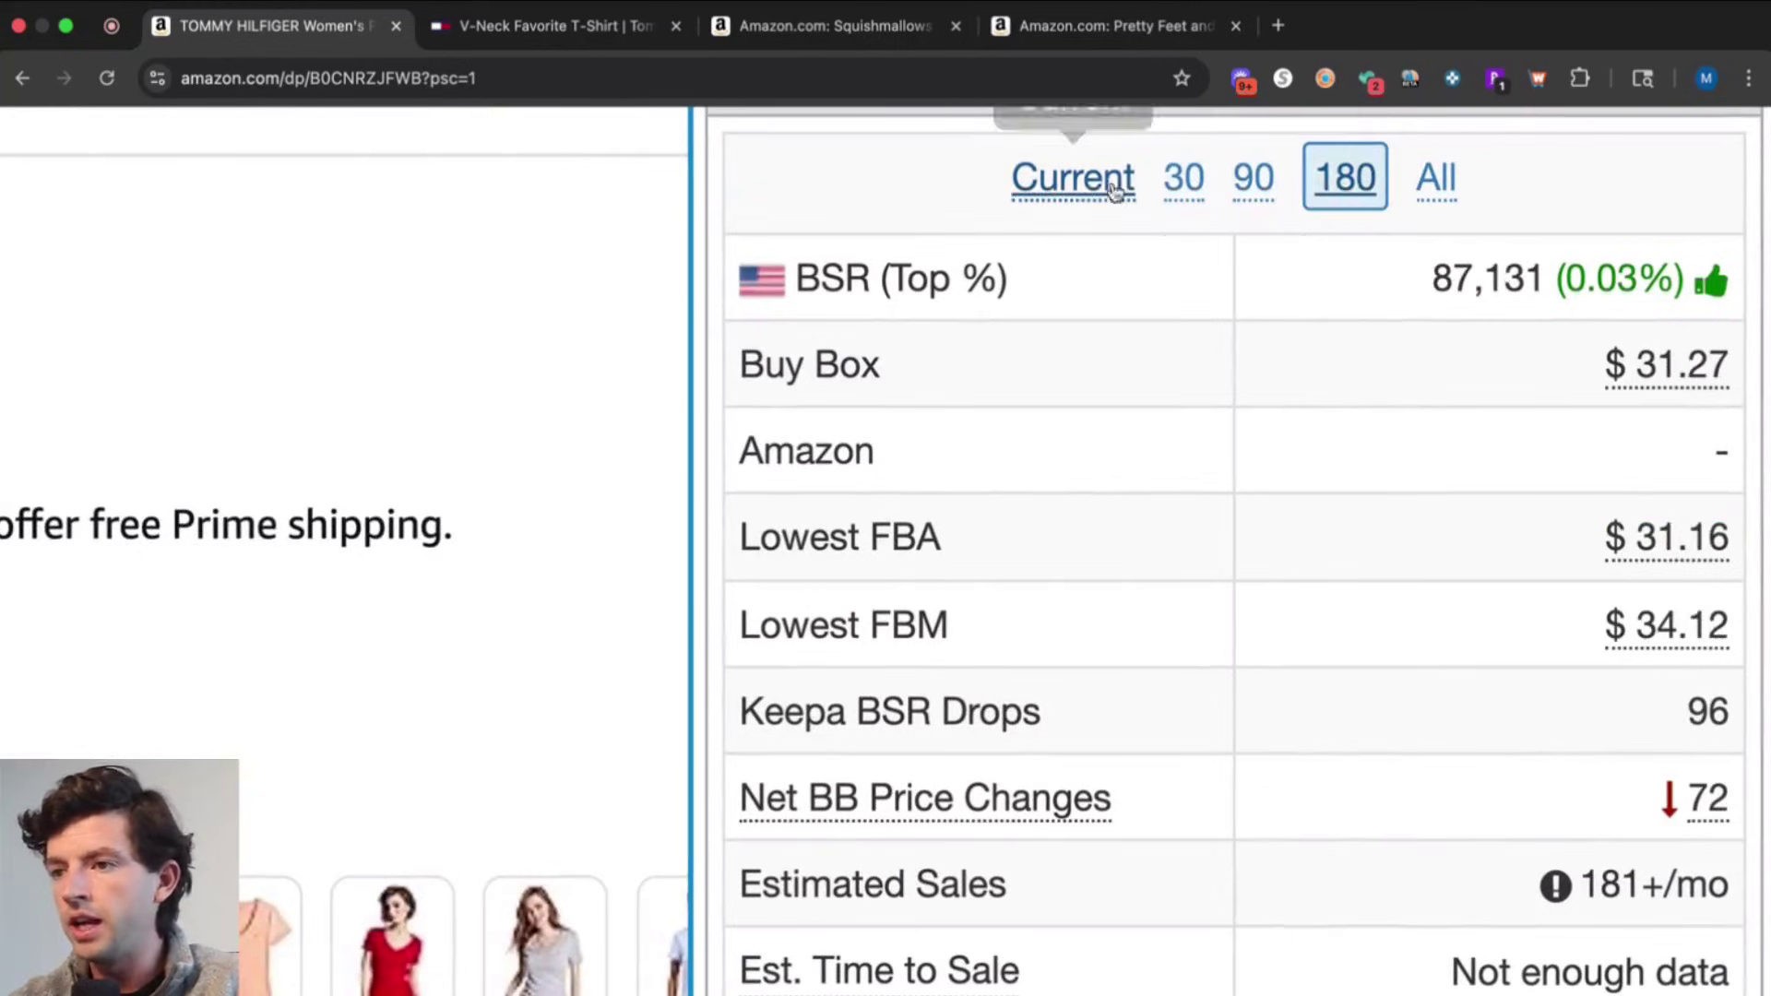
pyautogui.click(1074, 178)
# Check the tee's SellerAmp alerts for IP and variations, and show its SellerAmp charts over one year
pyautogui.scroll(-5, 1597, 446)
pyautogui.scroll(3, 1603, 496)
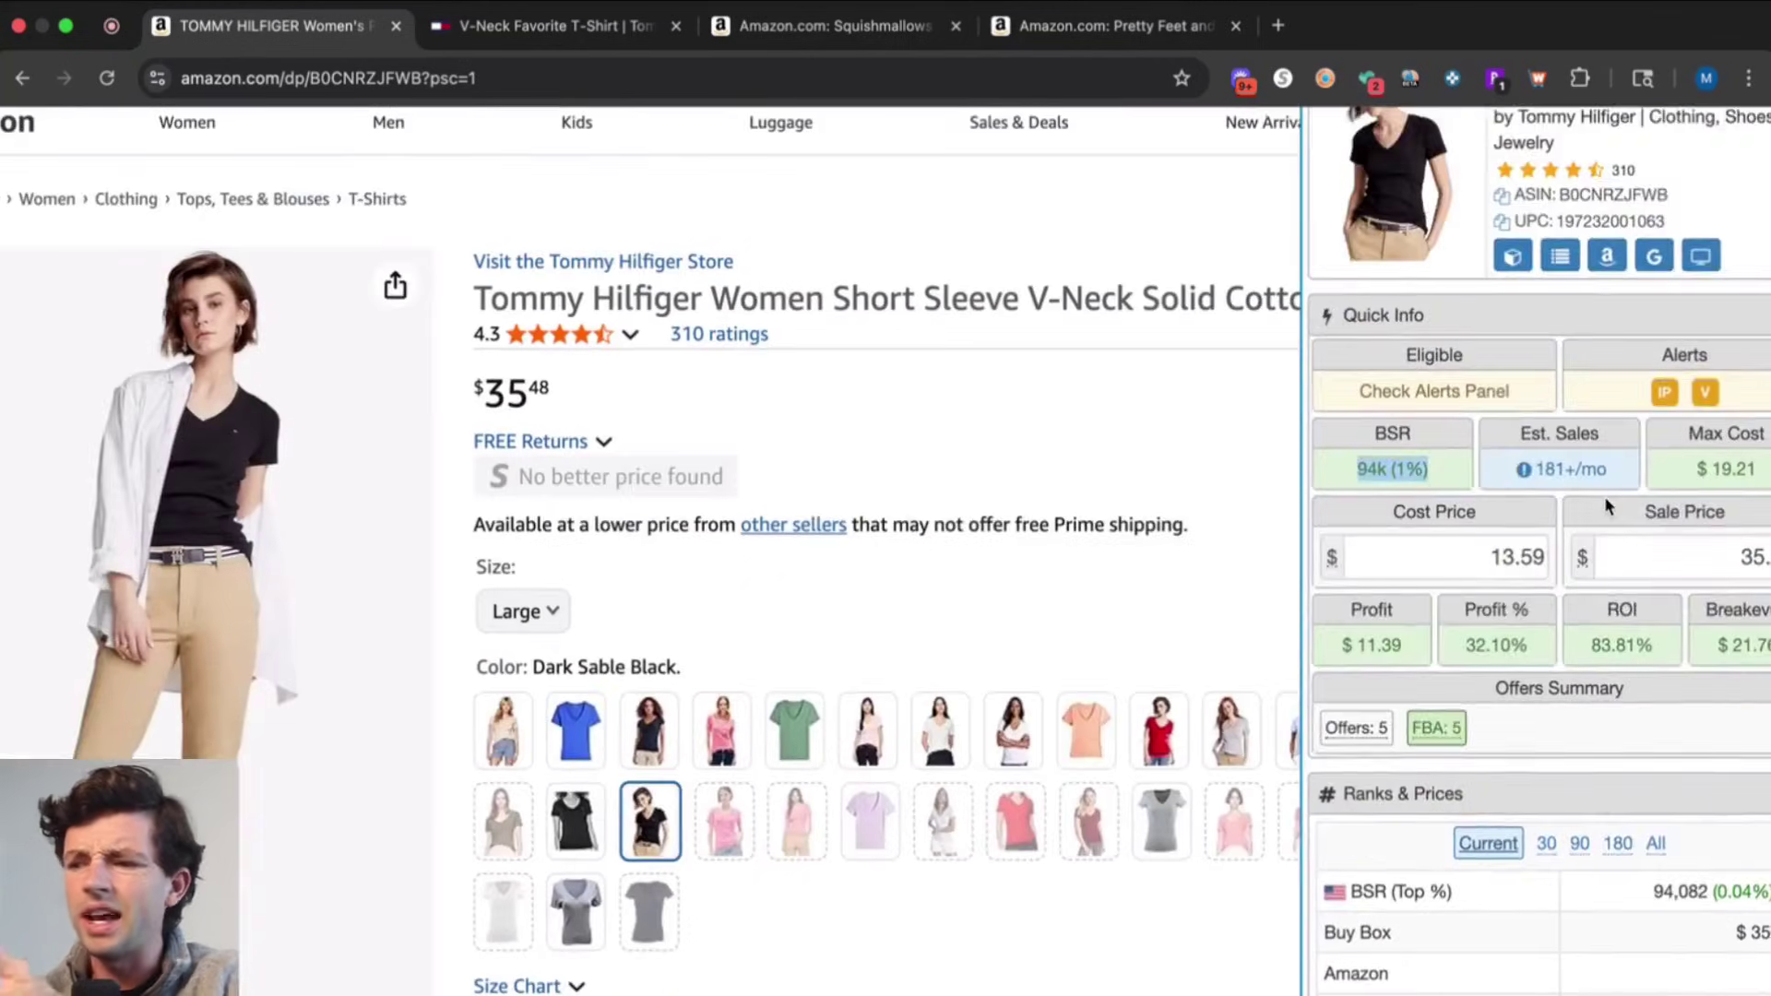
pyautogui.scroll(-3, 1604, 497)
pyautogui.scroll(-8, 1603, 496)
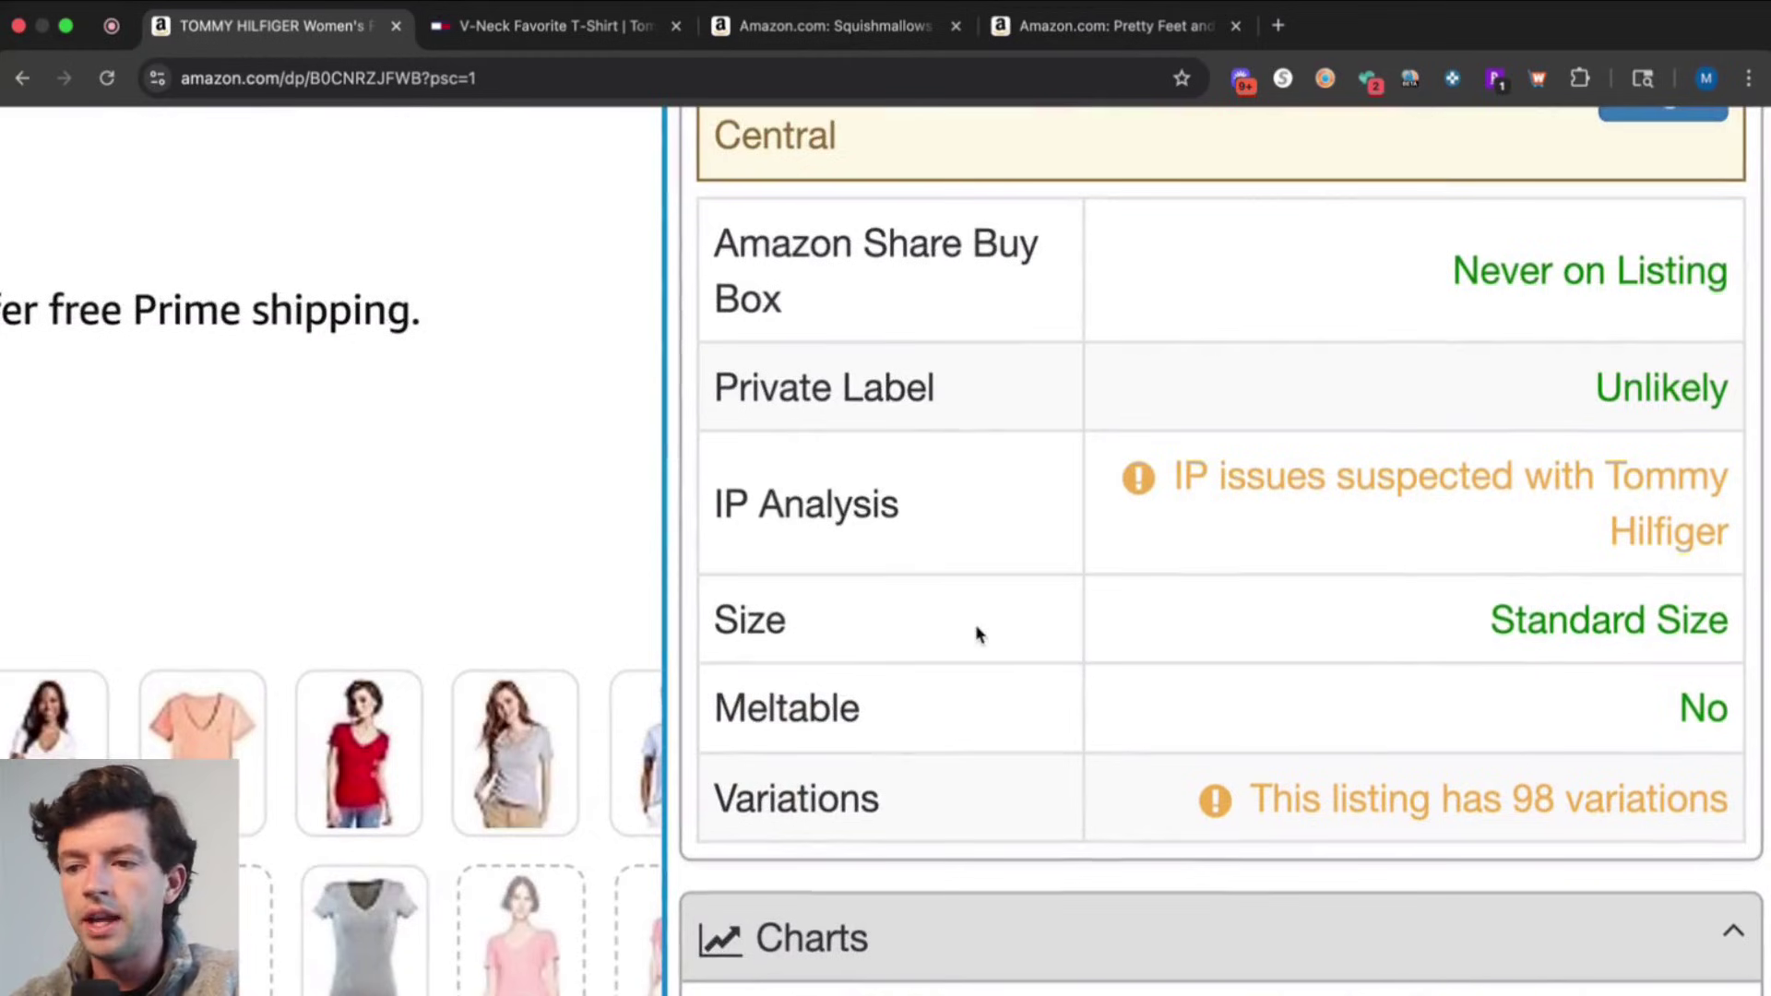
pyautogui.scroll(-5, 1170, 623)
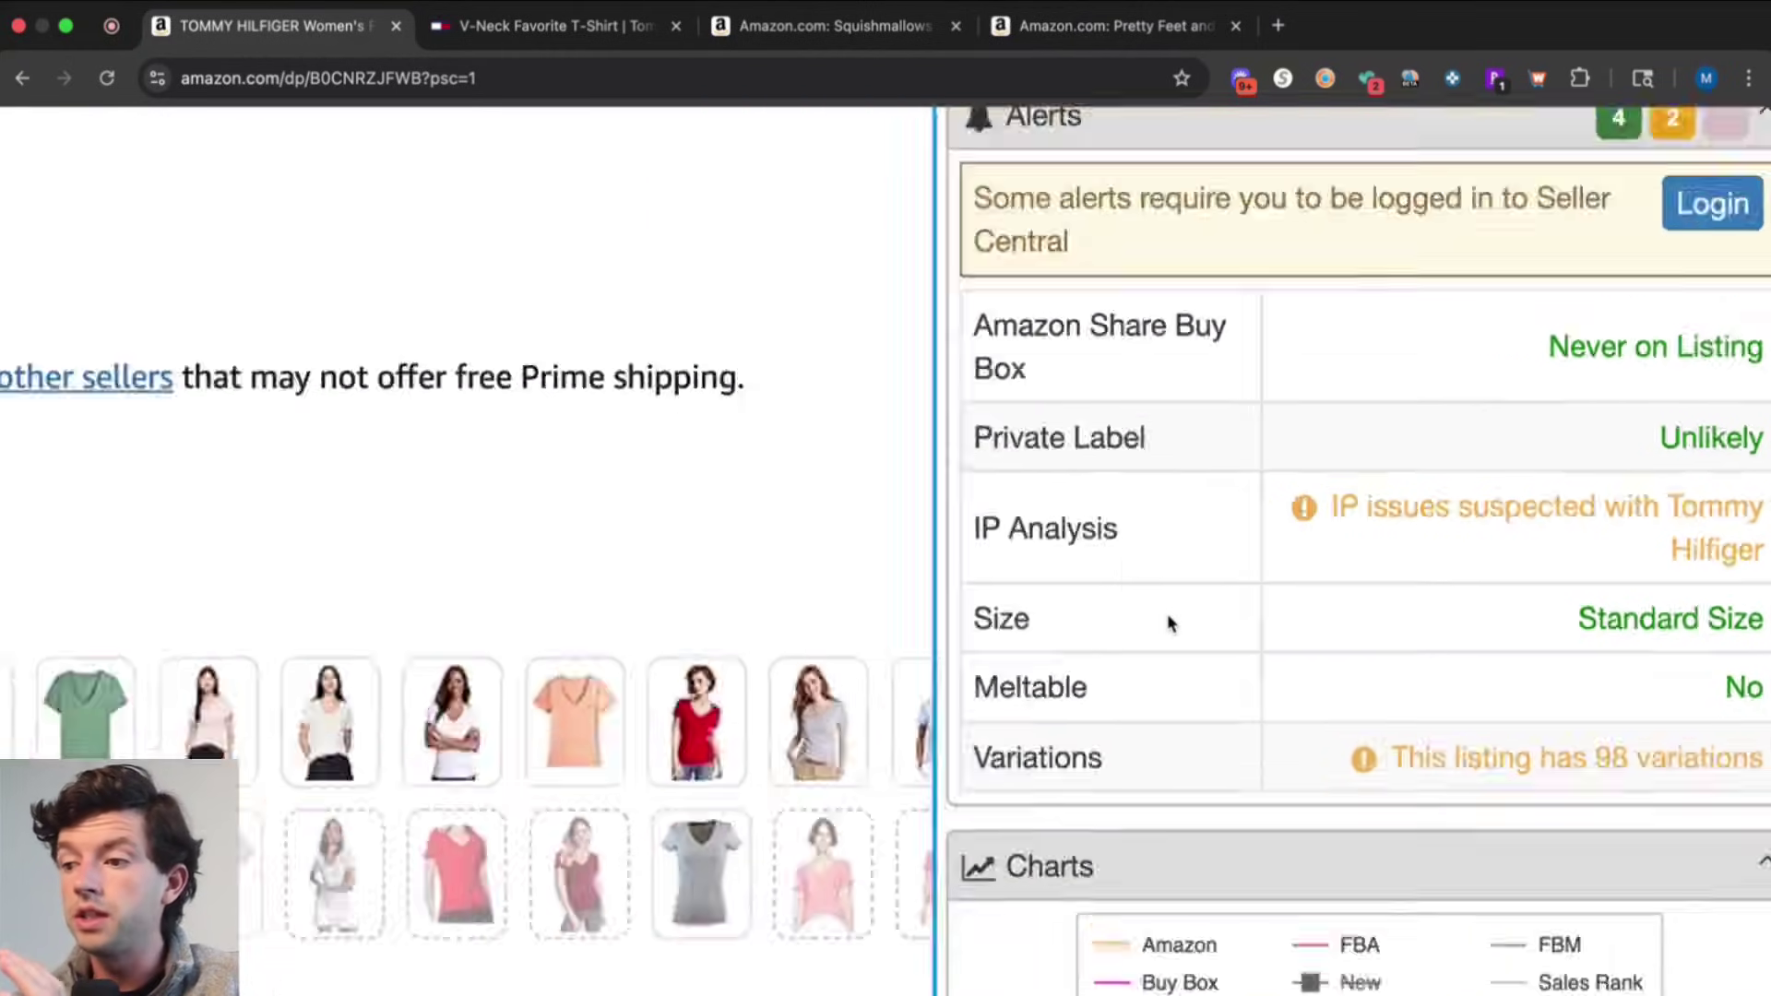
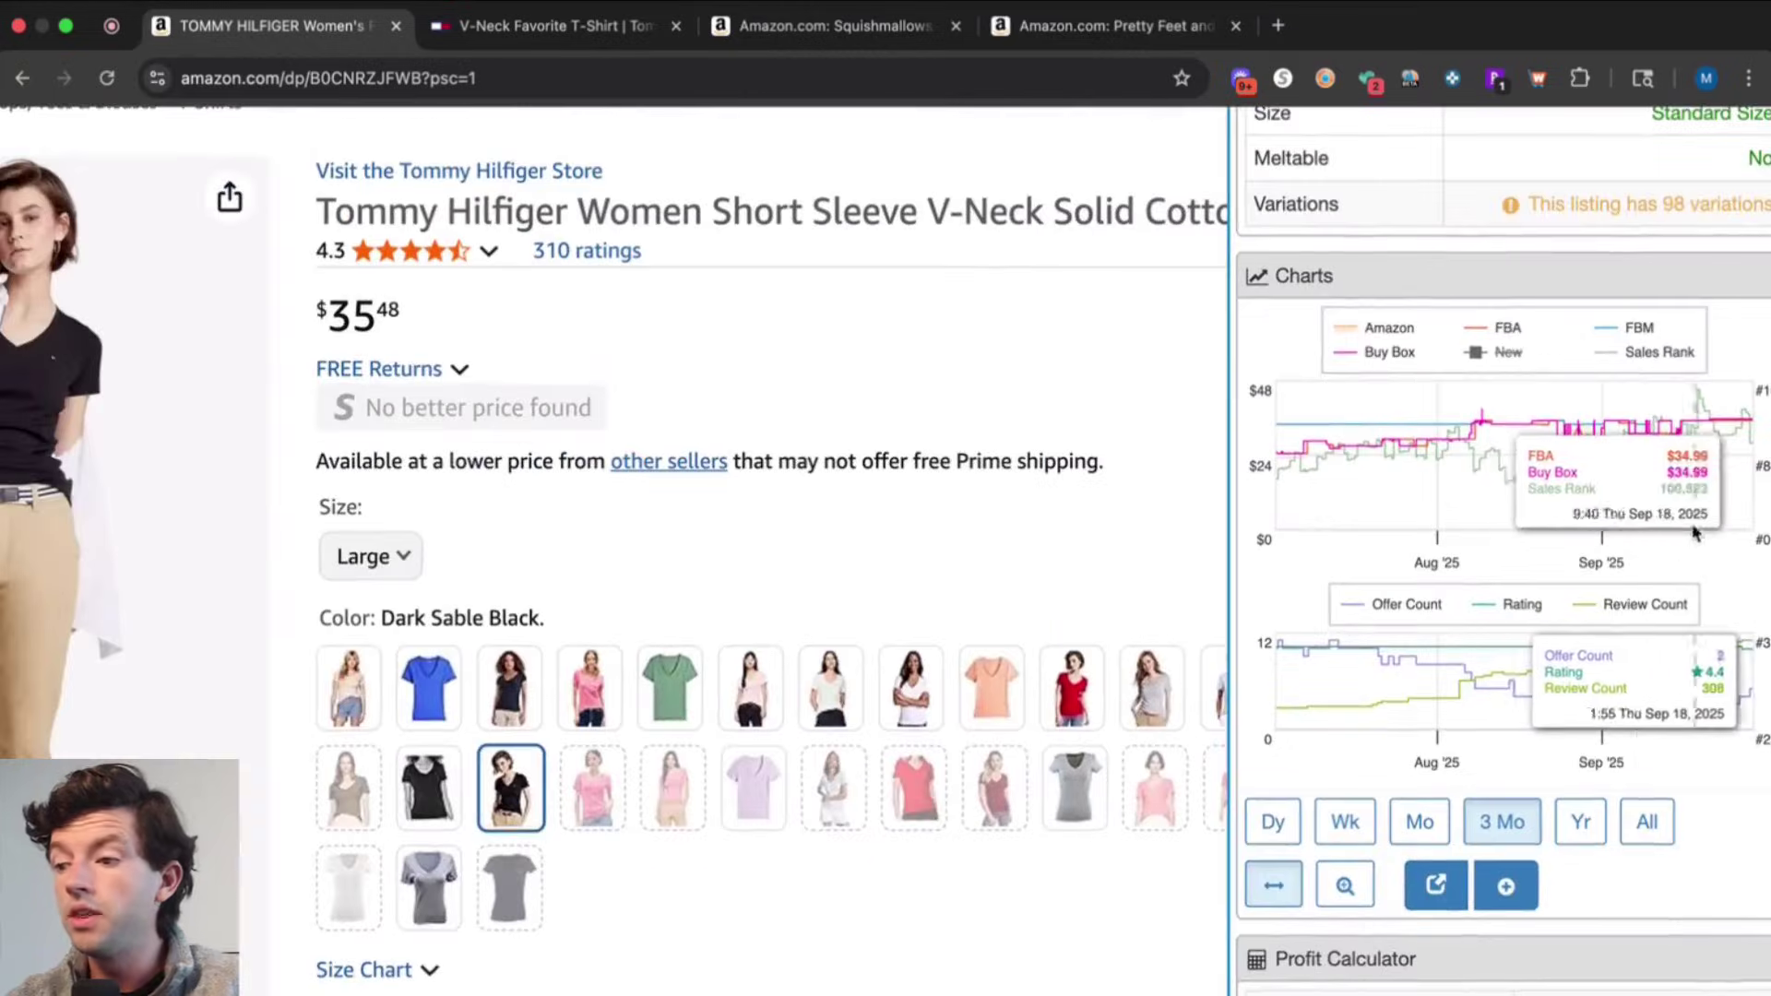
pyautogui.click(1579, 824)
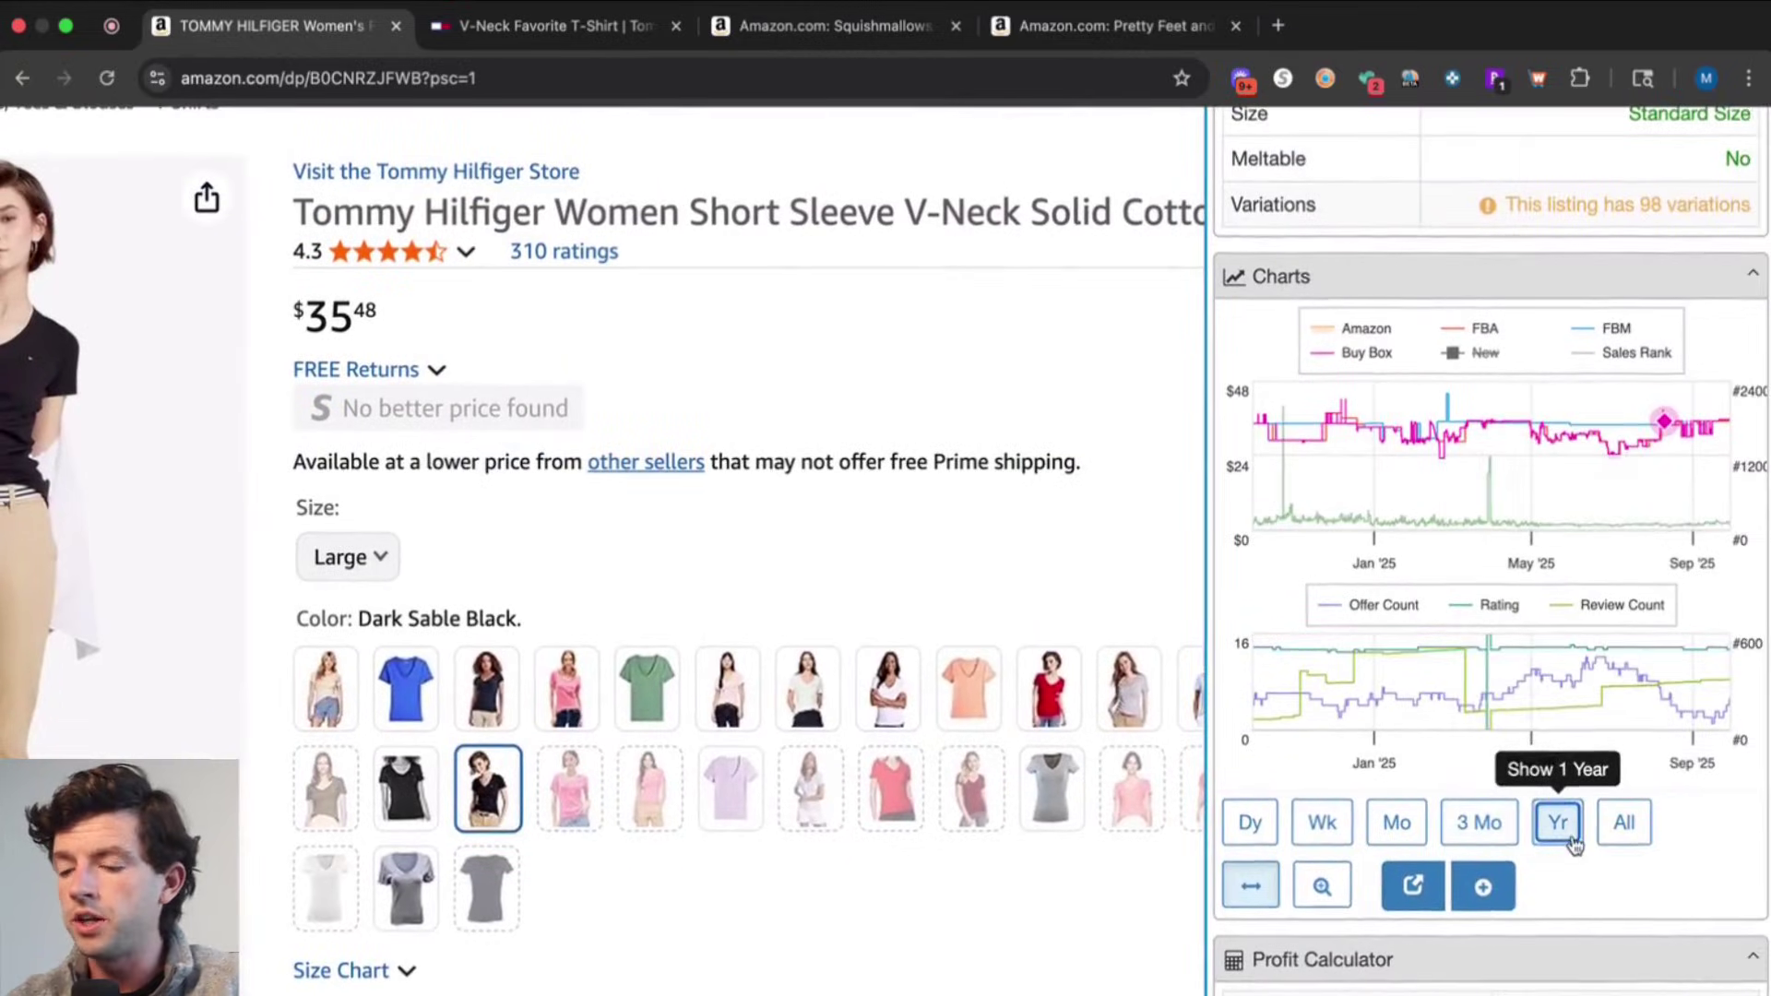
# Expand the Profit, Maximum Cost and Total Fees breakdowns in SellerAmp's Profit Calculator and examine the individual fees
pyautogui.scroll(-6, 1575, 844)
pyautogui.scroll(-1, 1383, 719)
pyautogui.click(1291, 626)
pyautogui.click(1379, 812)
pyautogui.scroll(-1, 1499, 844)
pyautogui.click(1329, 858)
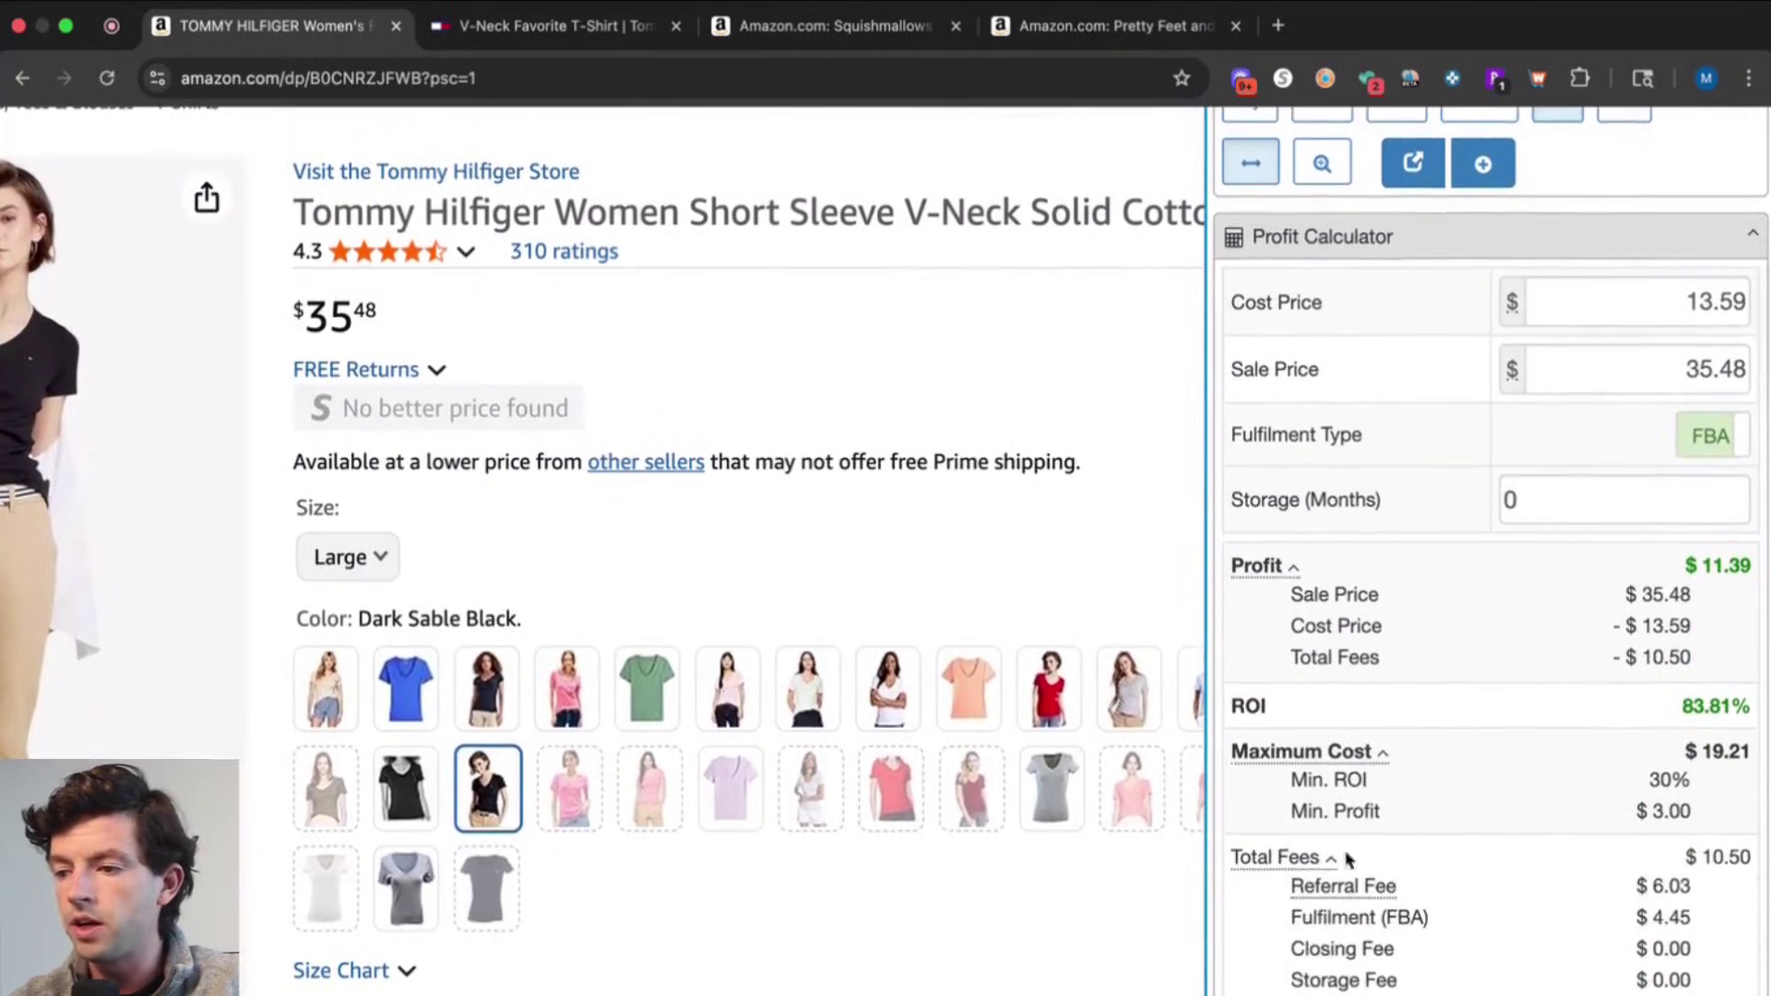
pyautogui.scroll(-1, 1569, 945)
pyautogui.scroll(2, 1711, 956)
pyautogui.scroll(-5, 1262, 699)
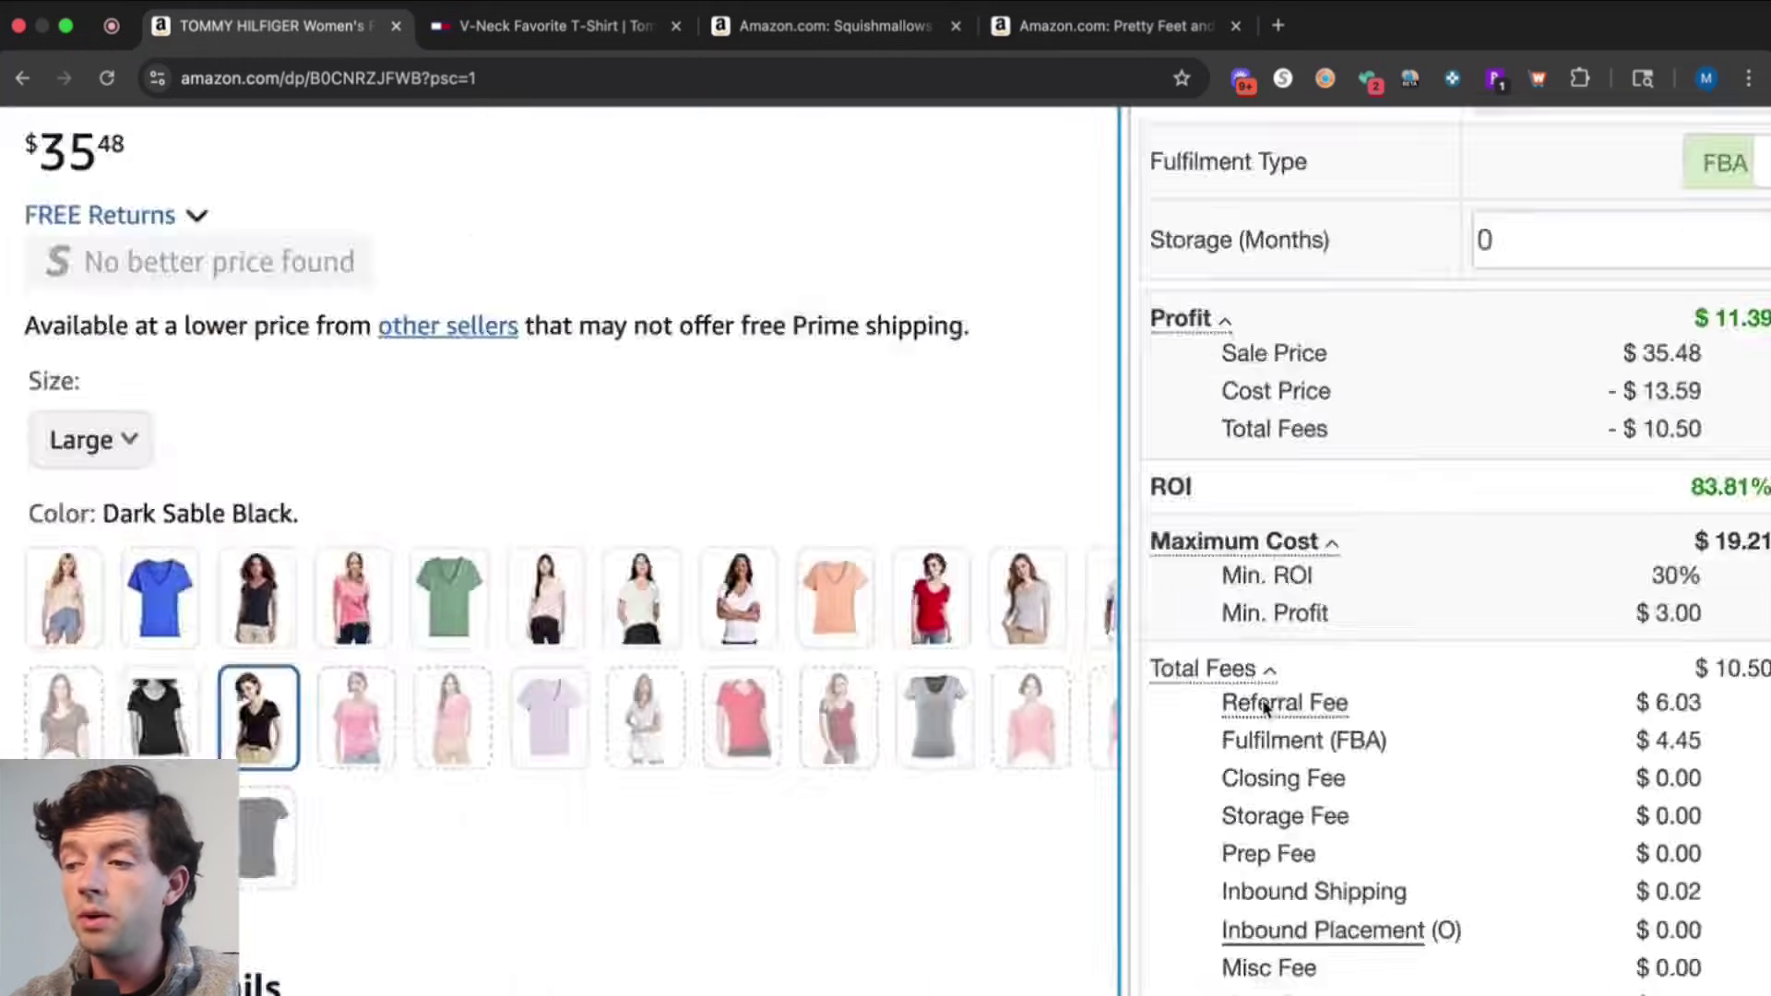
# Examine the tee's size and color variations list in SellerAmp
pyautogui.scroll(-10, 1579, 639)
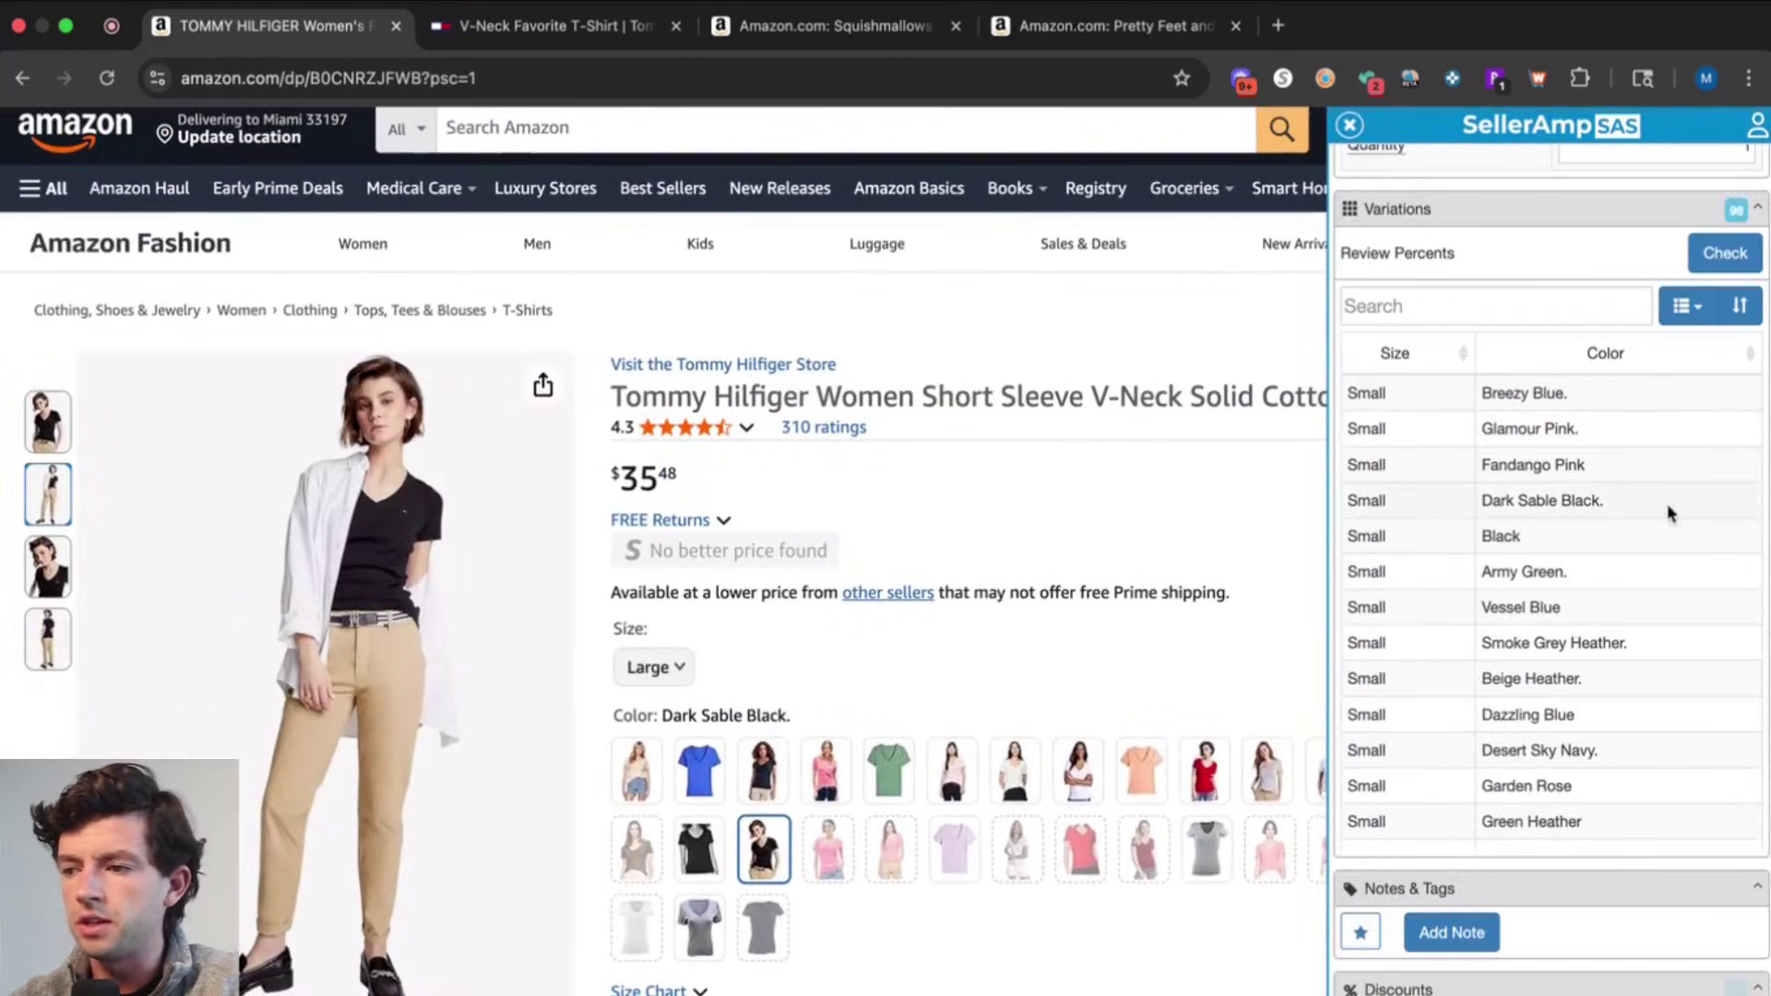
pyautogui.scroll(3, 1708, 529)
pyautogui.scroll(-3, 1315, 447)
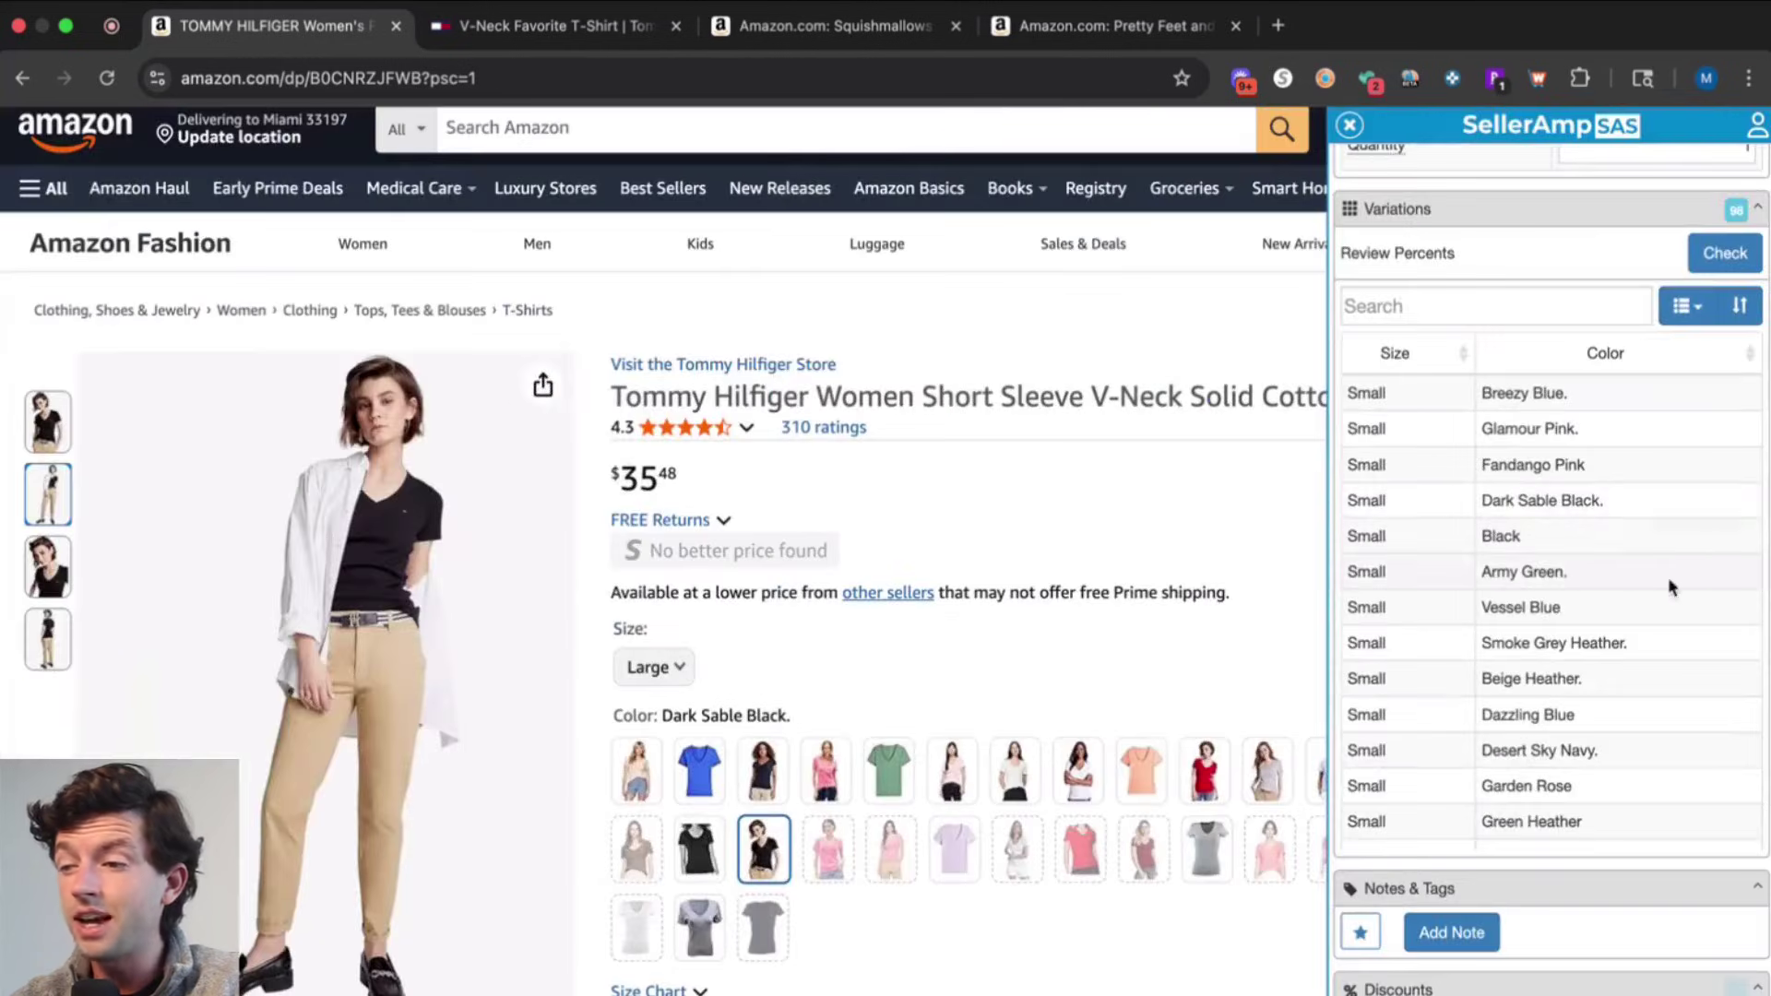
pyautogui.scroll(-5, 1657, 863)
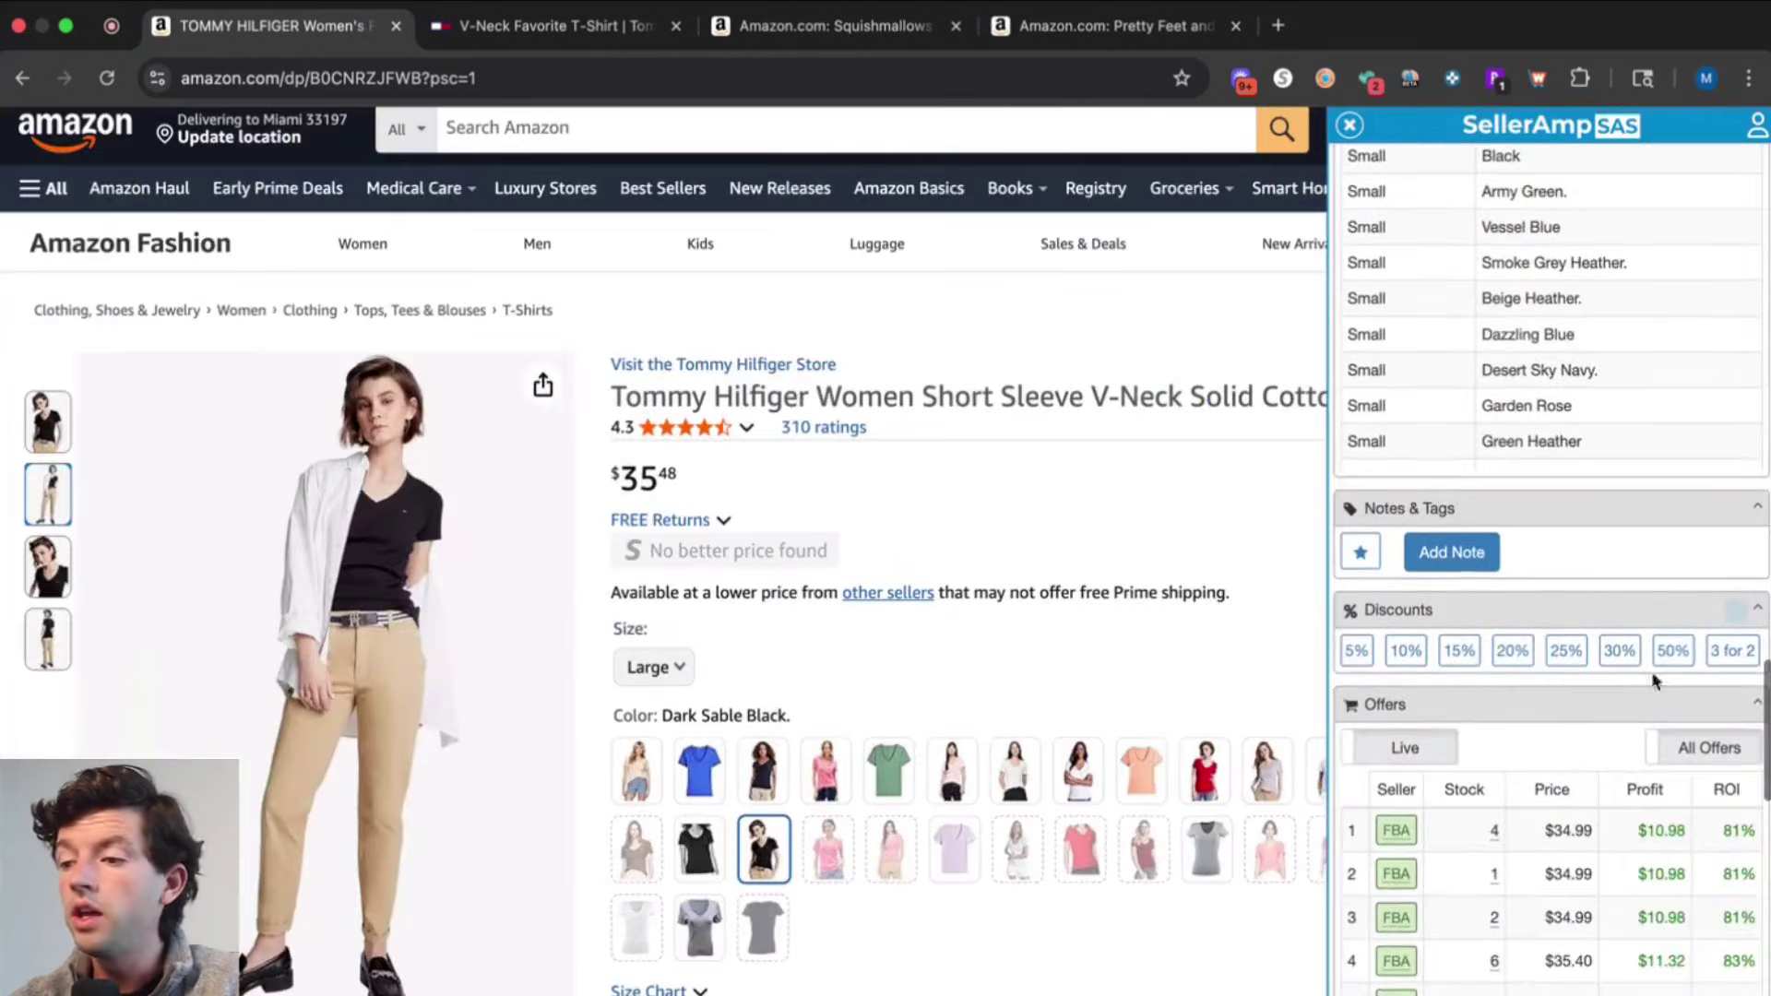
# Apply SellerAmp's 15% discount to the tee and review profit and ROI for each current offer
pyautogui.scroll(3, 1711, 628)
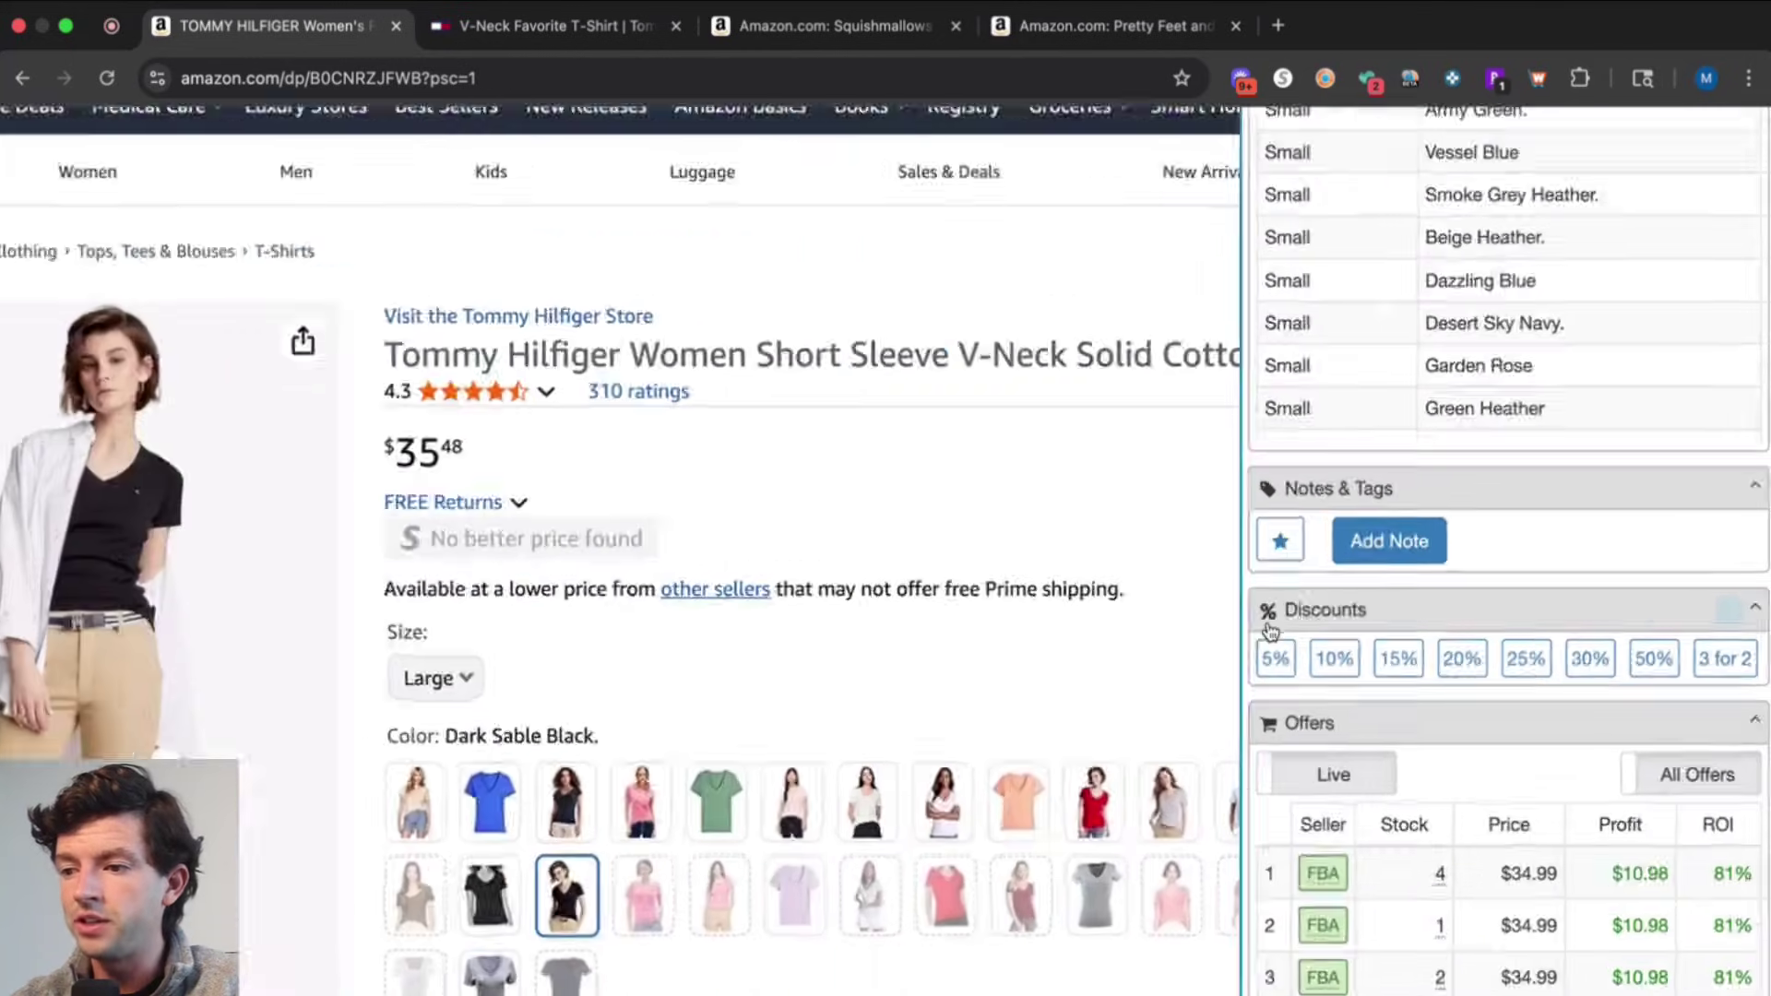
pyautogui.scroll(-3, 1309, 650)
pyautogui.click(1442, 662)
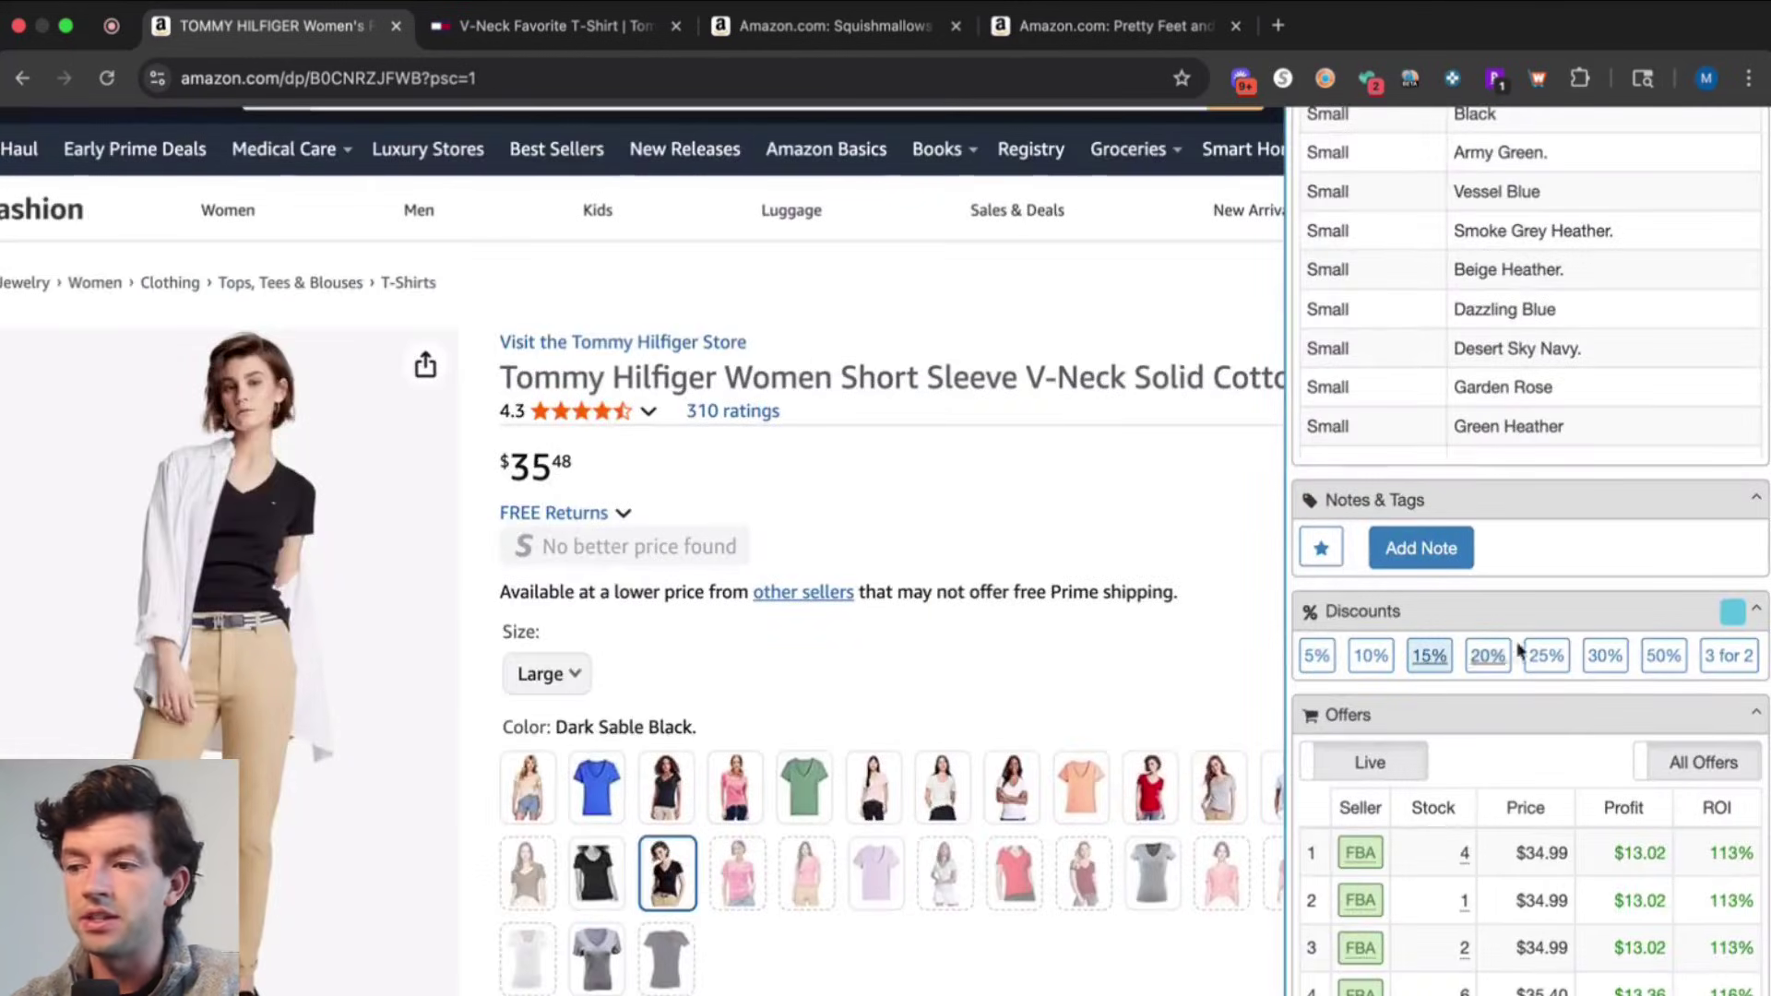
pyautogui.scroll(-2, 1564, 641)
pyautogui.scroll(-3, 1564, 641)
pyautogui.scroll(5, 1732, 632)
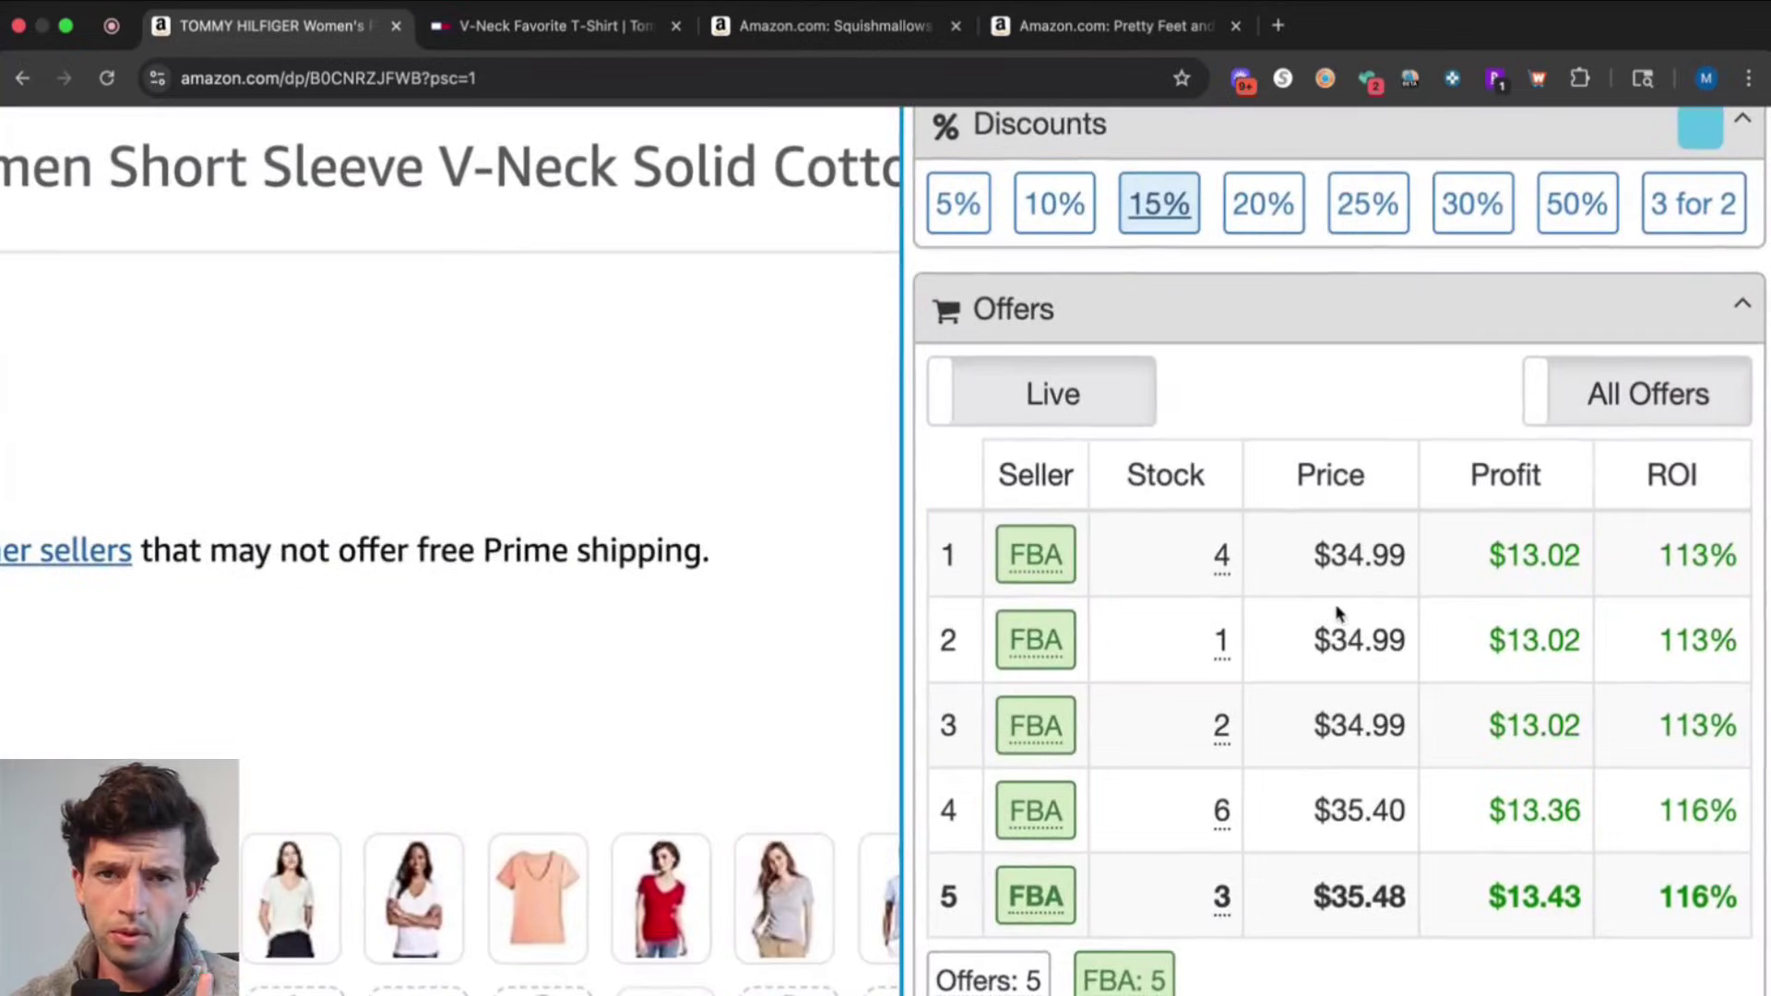
# Look over the Google Sheets export options in SellerAmp for the tee lead
pyautogui.scroll(-8, 1394, 835)
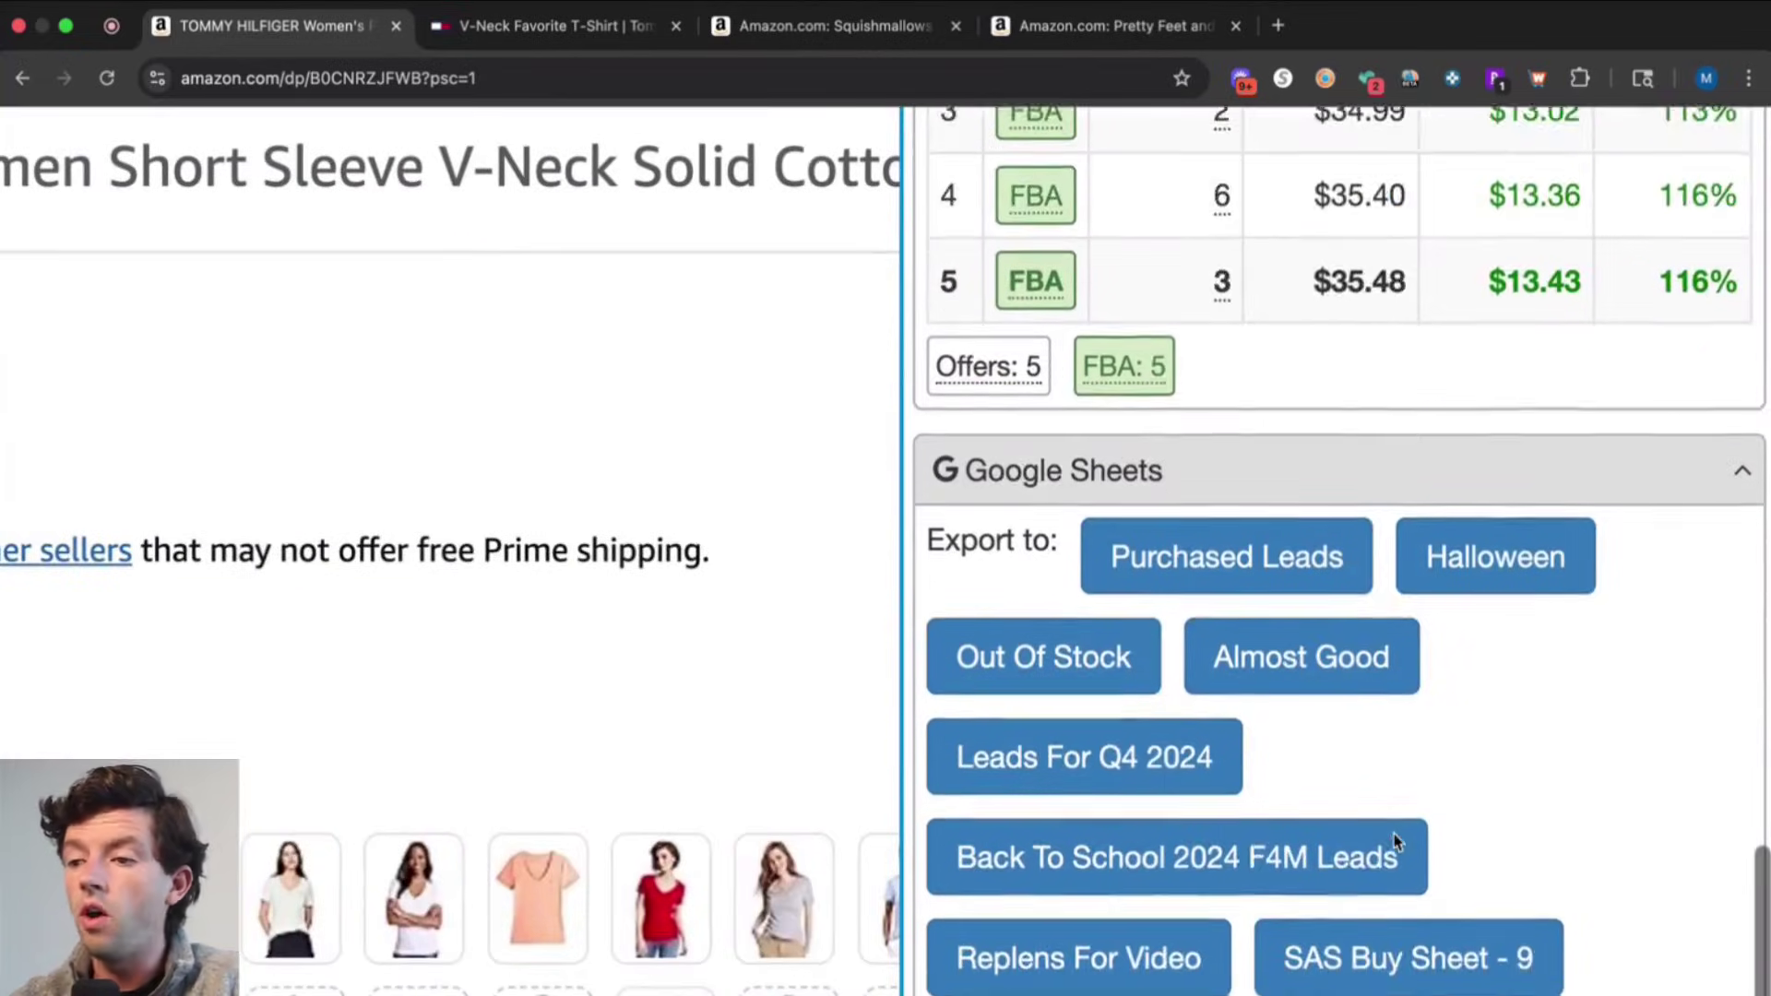
pyautogui.scroll(-1, 1395, 841)
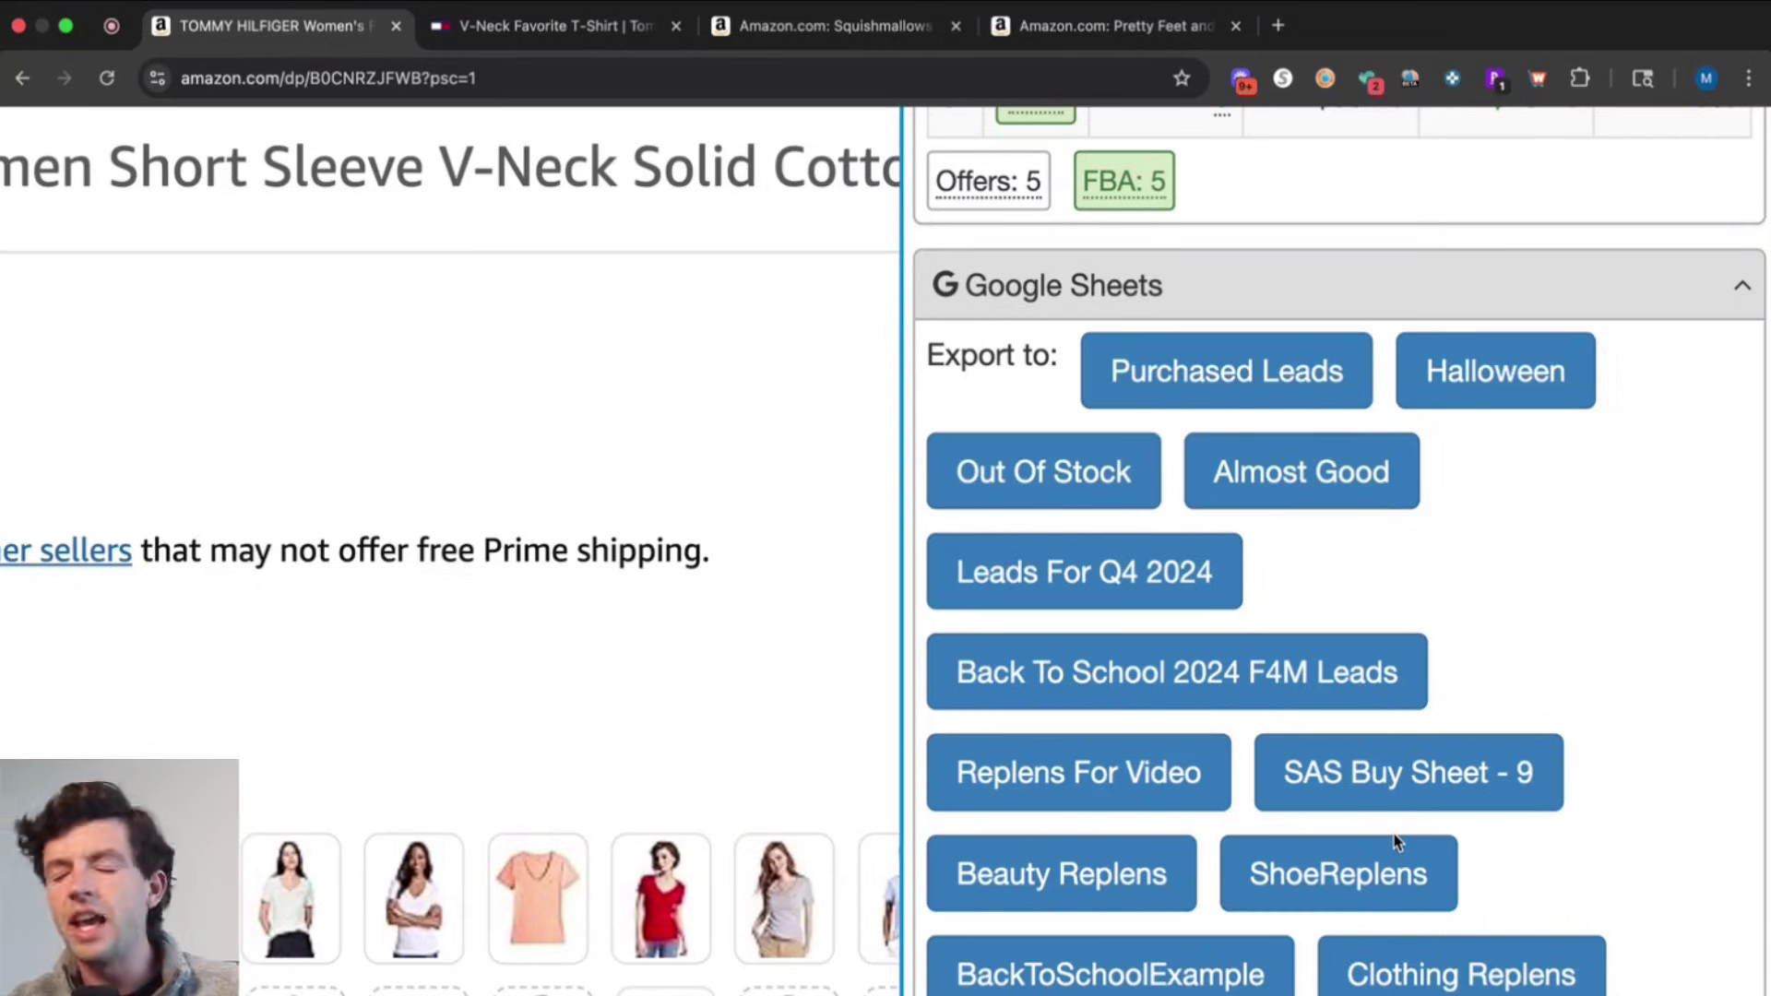
pyautogui.scroll(-2, 1395, 841)
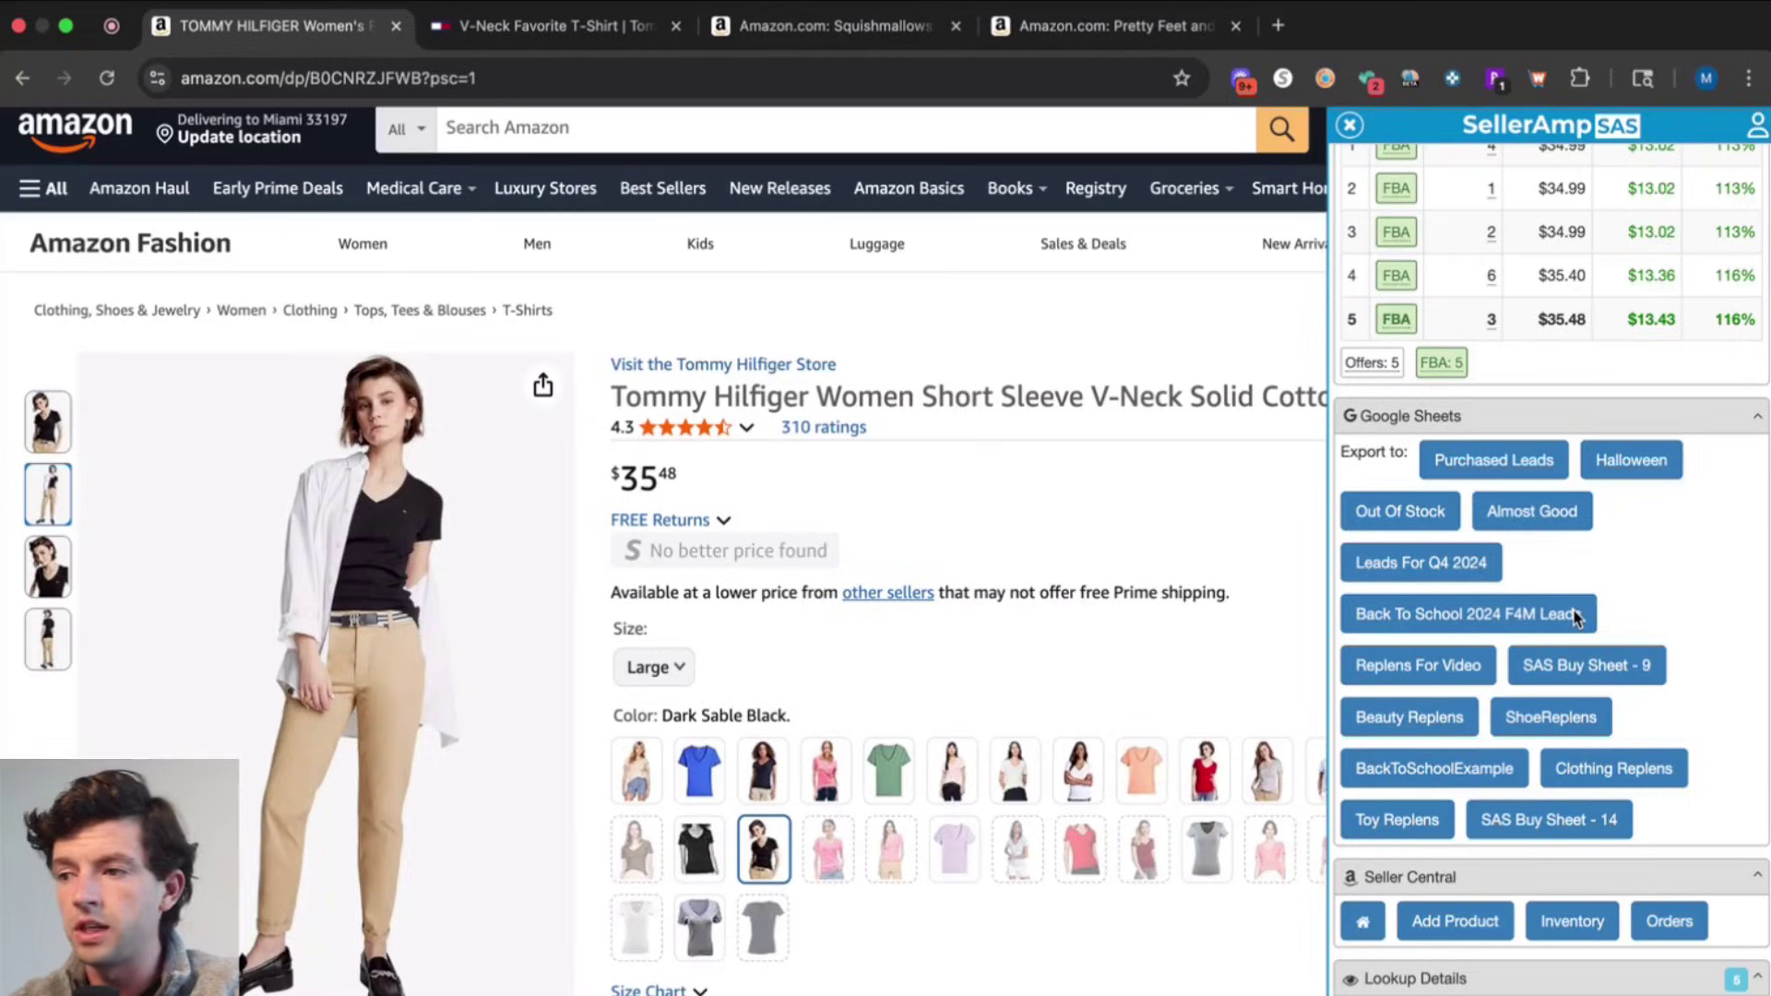
# Open SellerAmp storefront searches for the second and third FBA sellers in Offers, and return to the tee listing
pyautogui.scroll(3, 1576, 616)
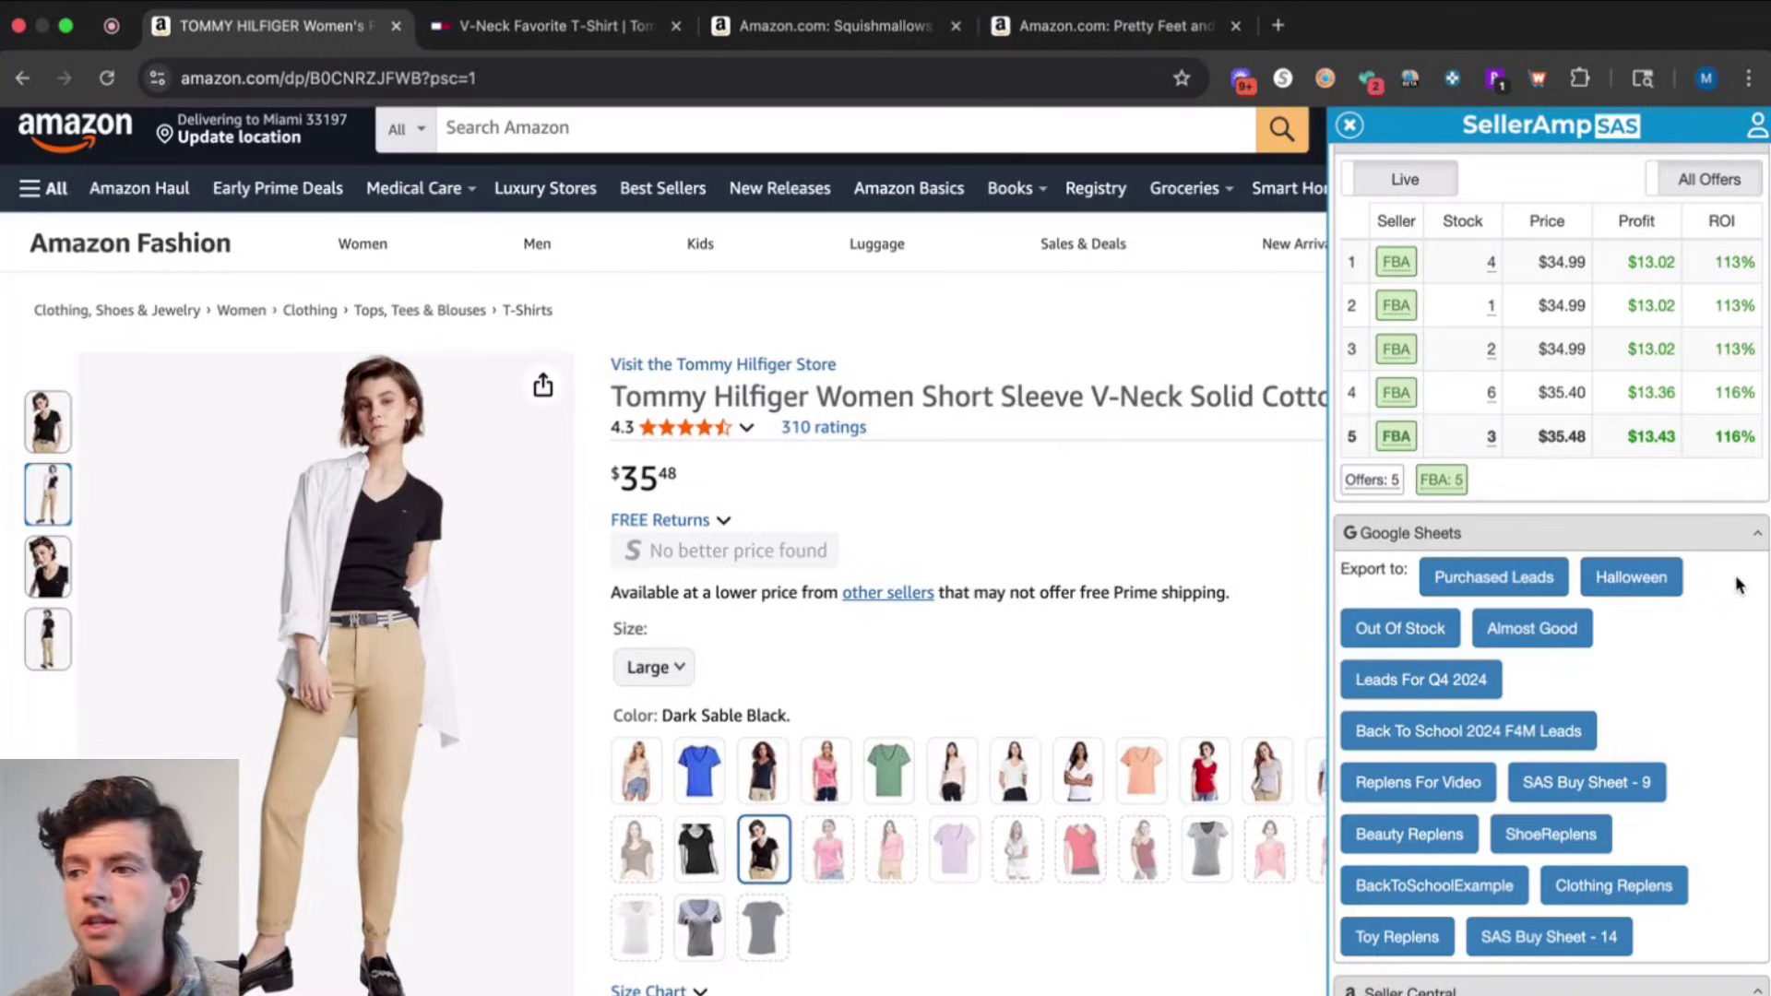
pyautogui.scroll(2, 1739, 584)
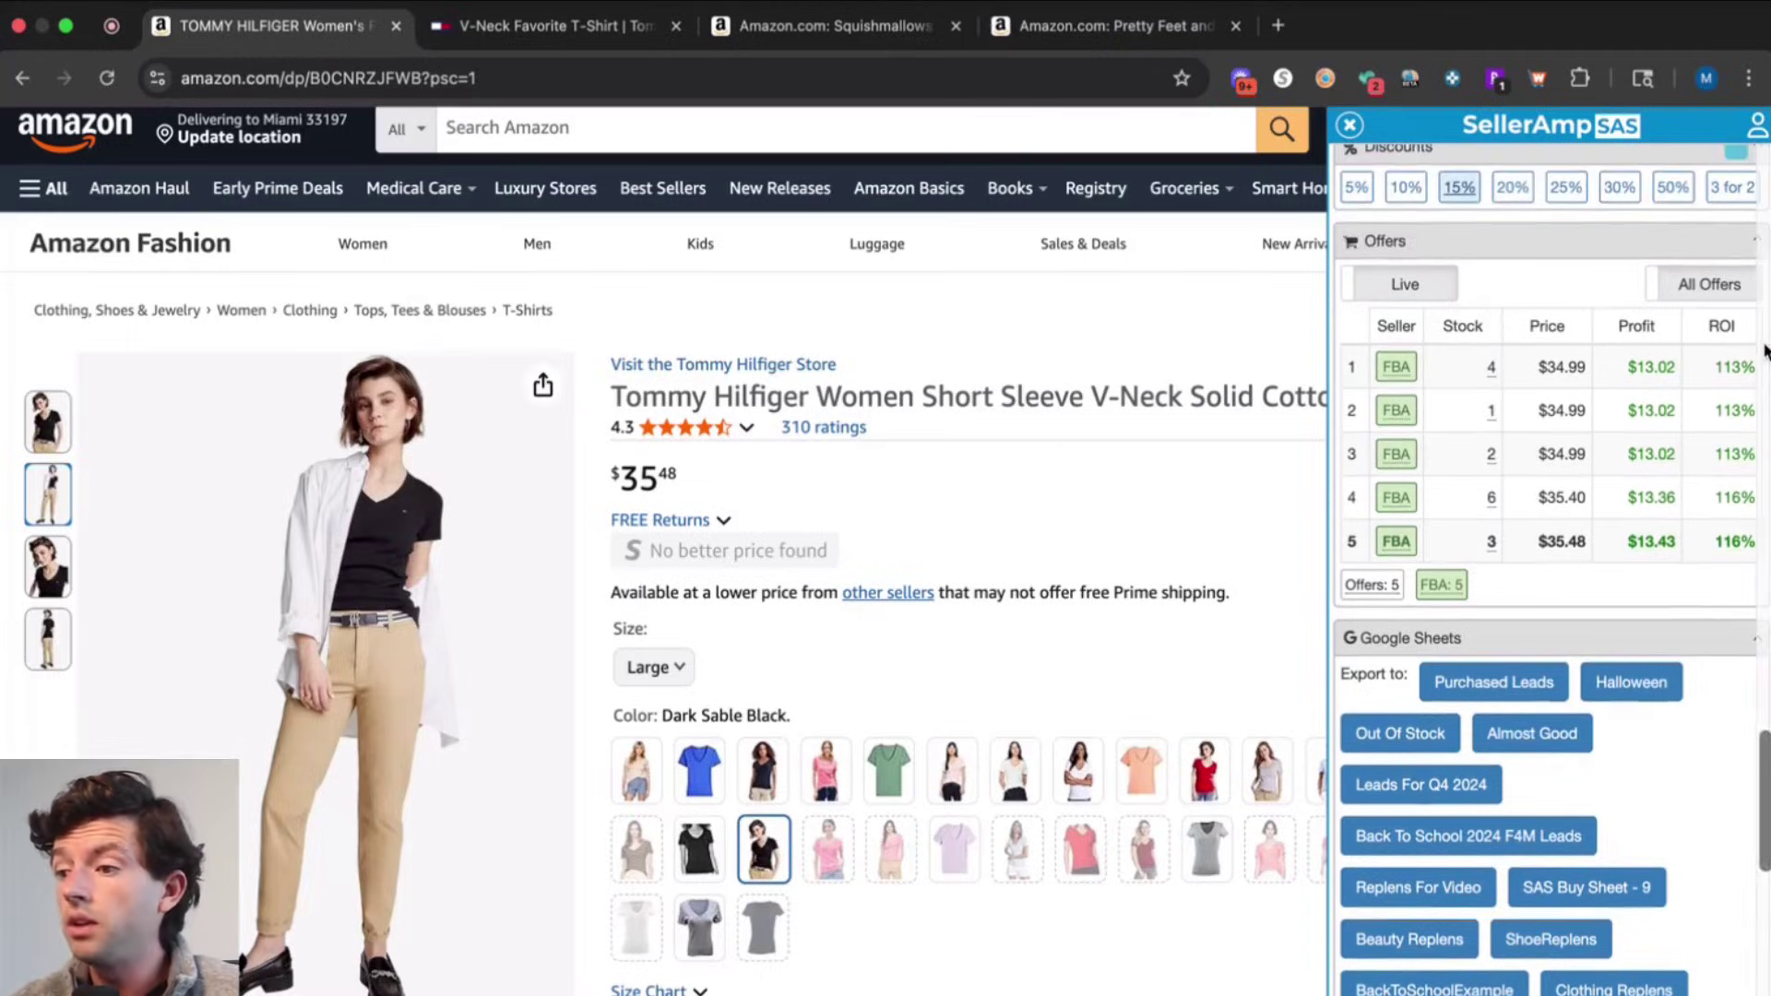
pyautogui.scroll(5, 1752, 369)
pyautogui.scroll(1, 1762, 349)
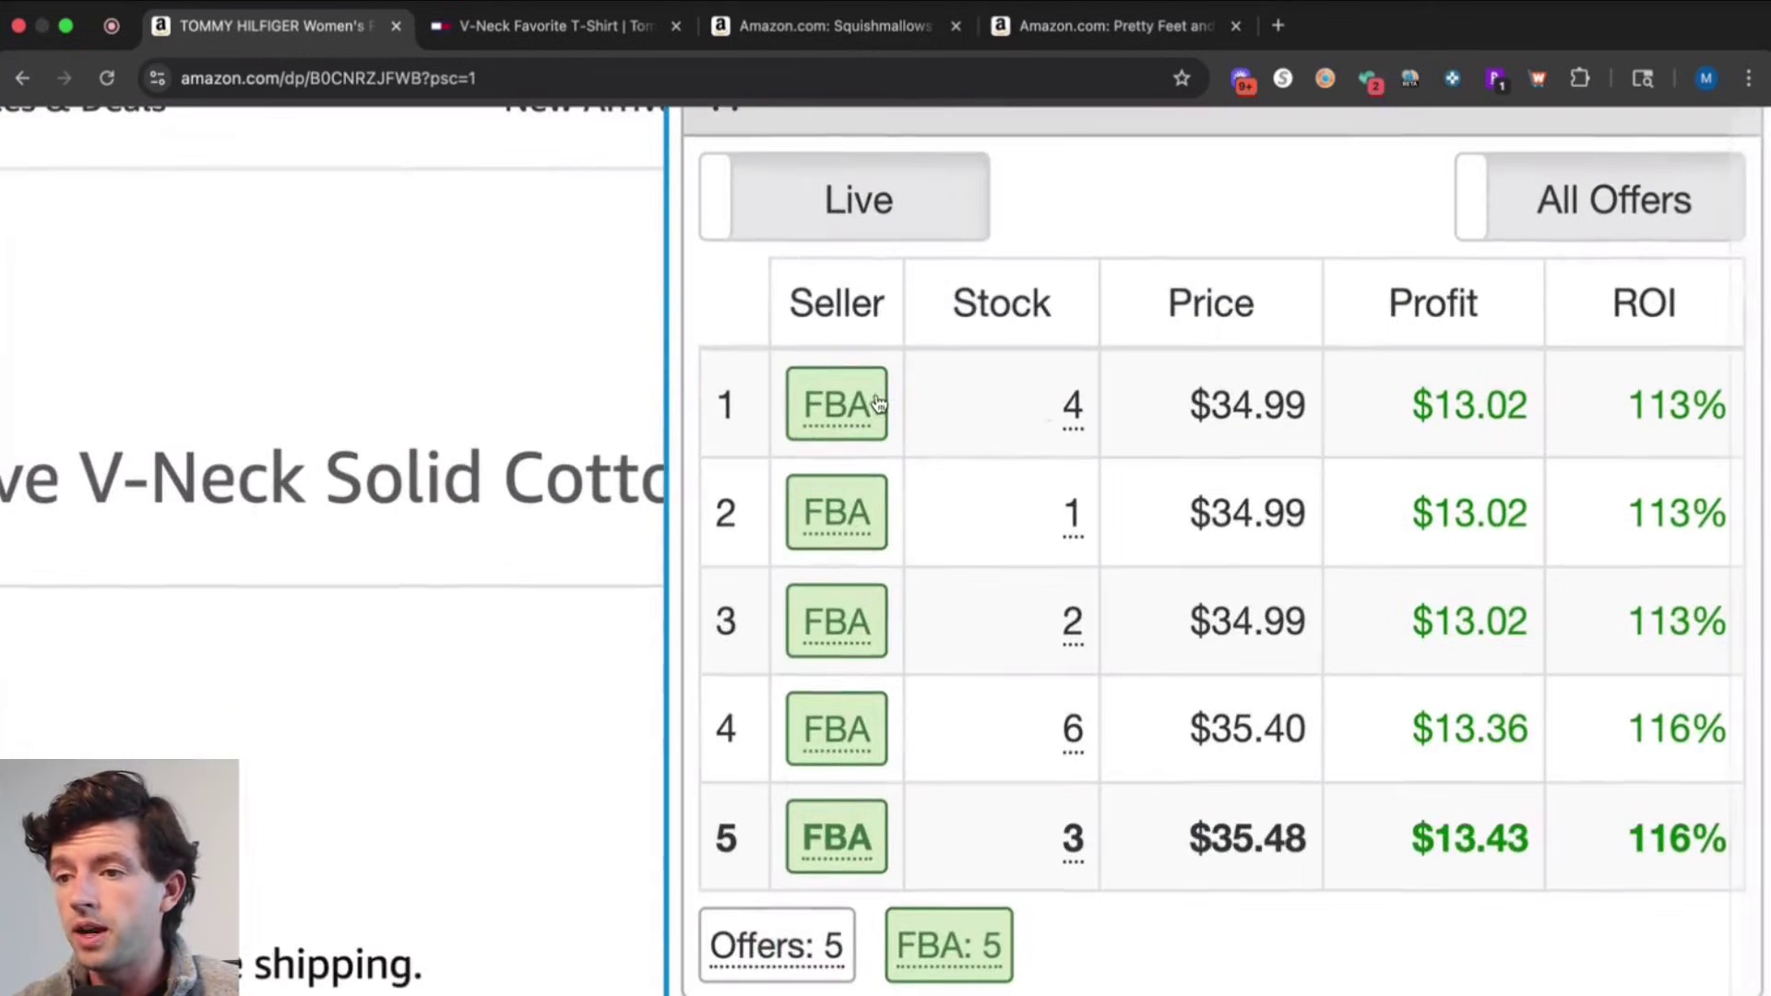
pyautogui.moveTo(849, 406)
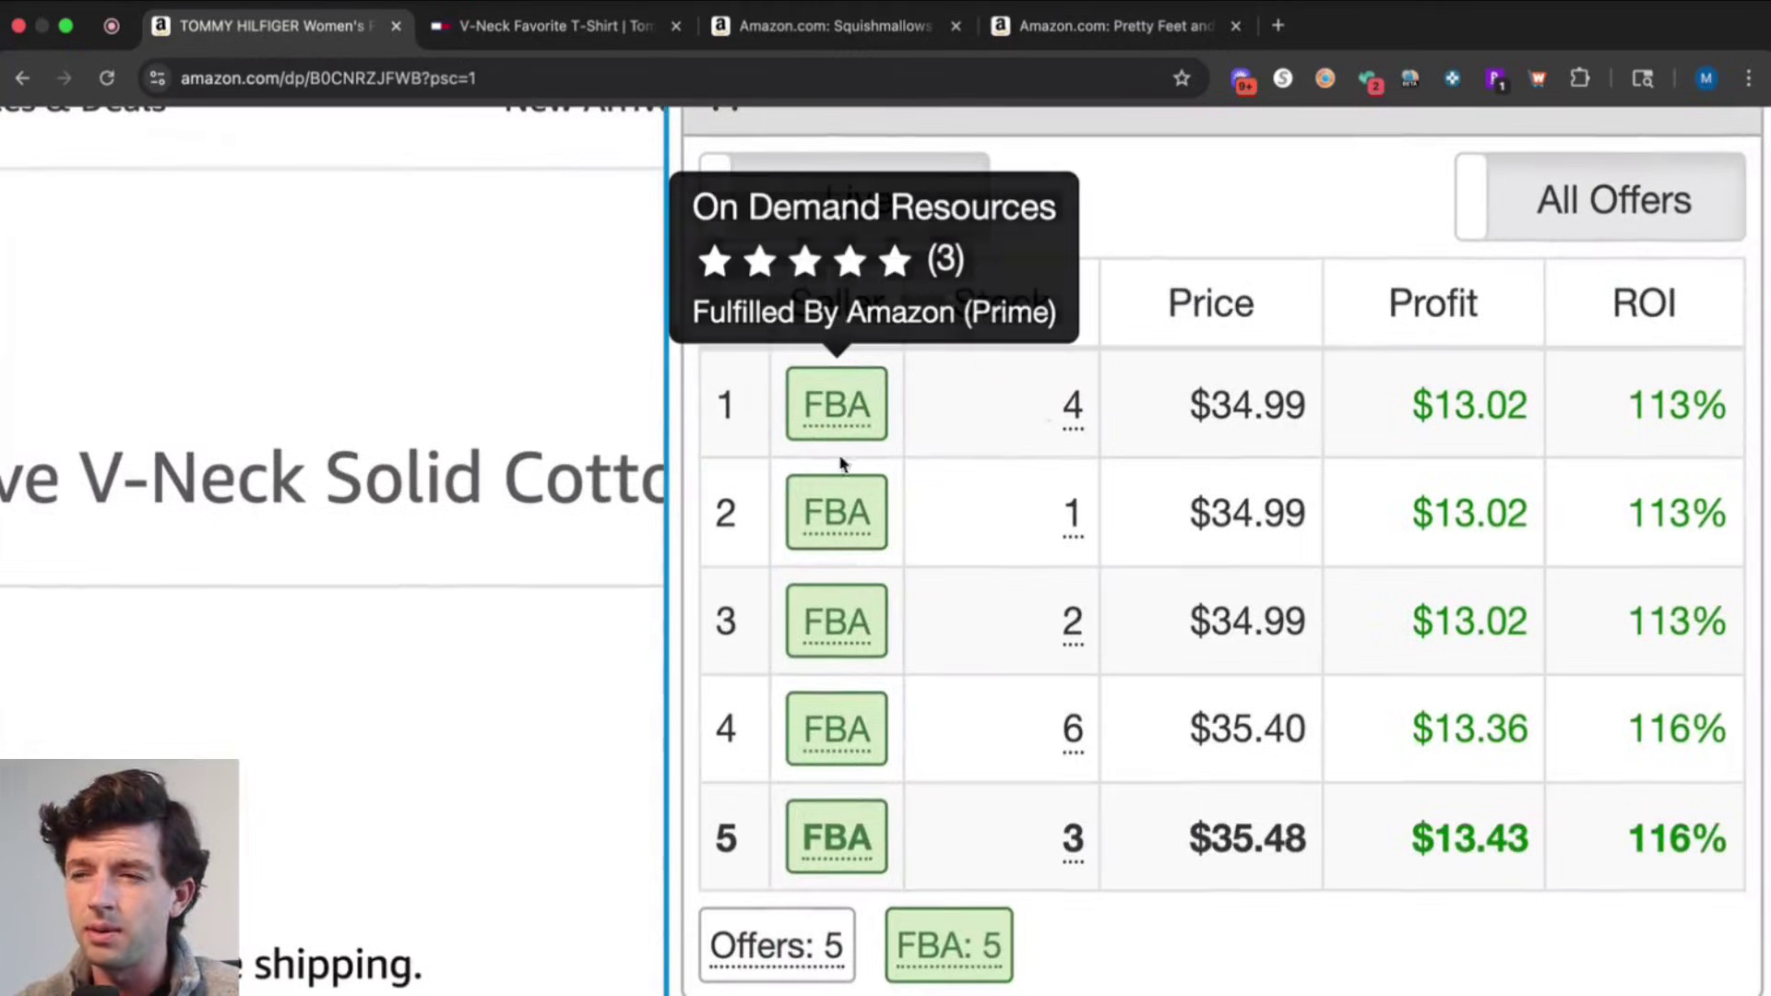
pyautogui.click(837, 524)
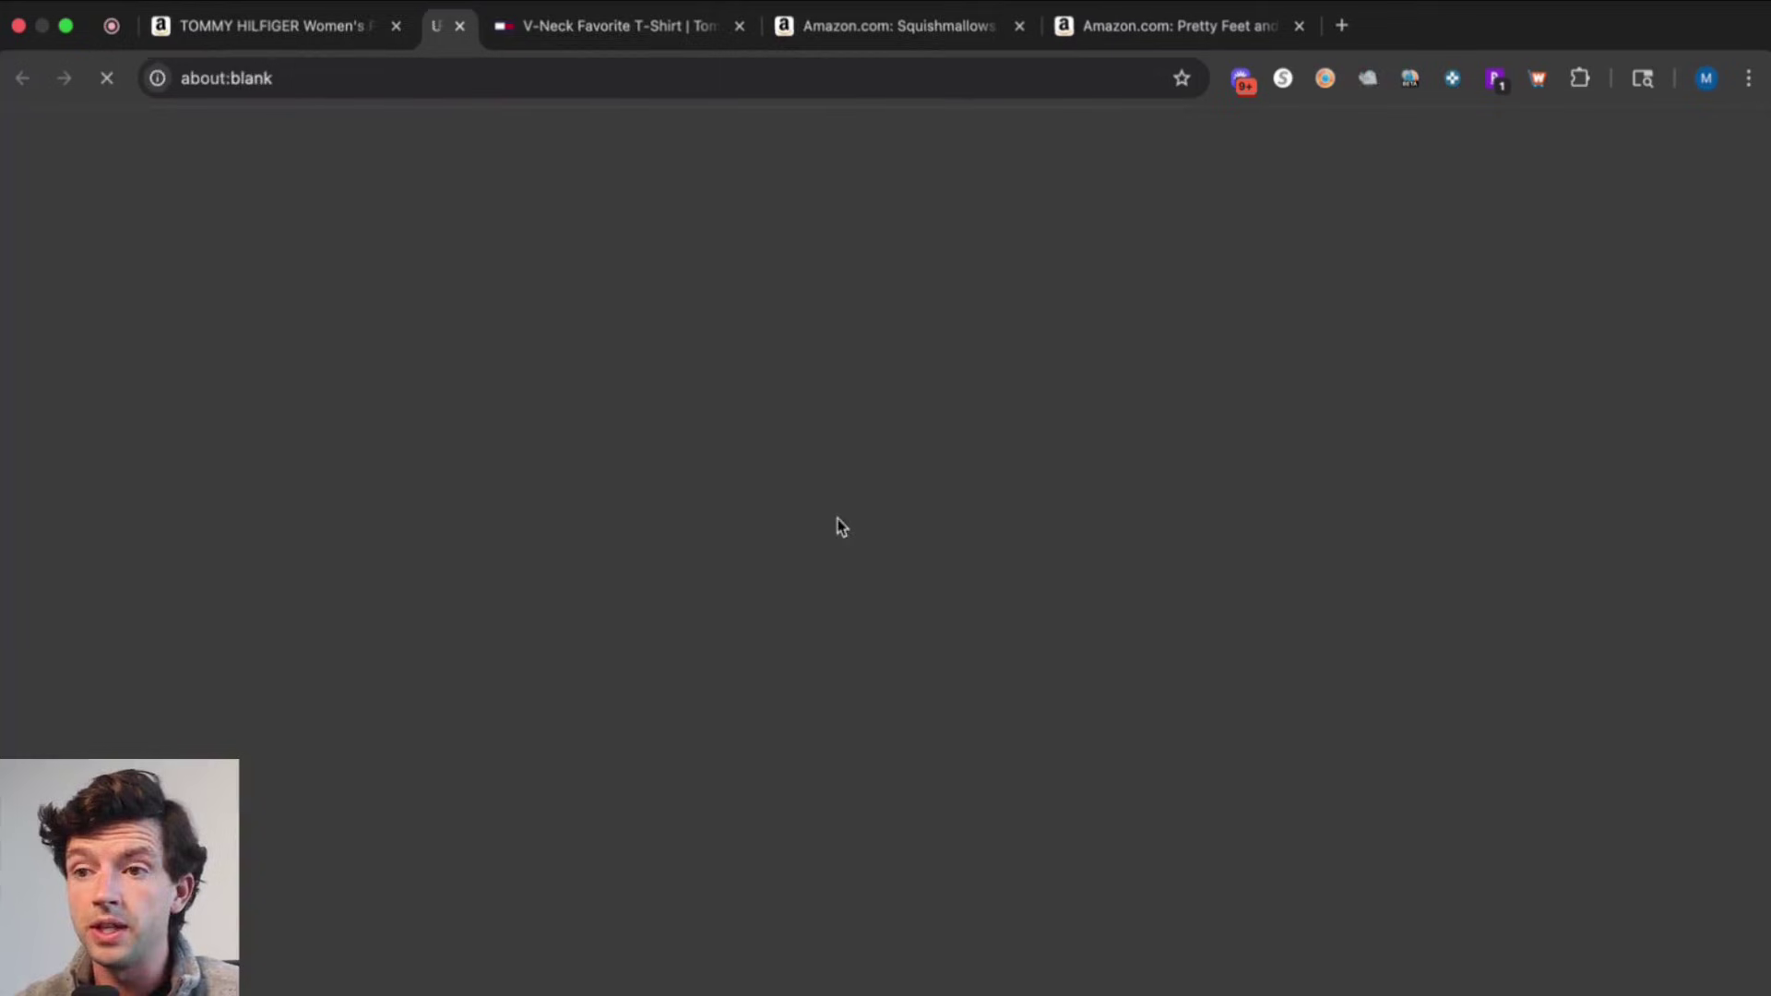
pyautogui.click(359, 36)
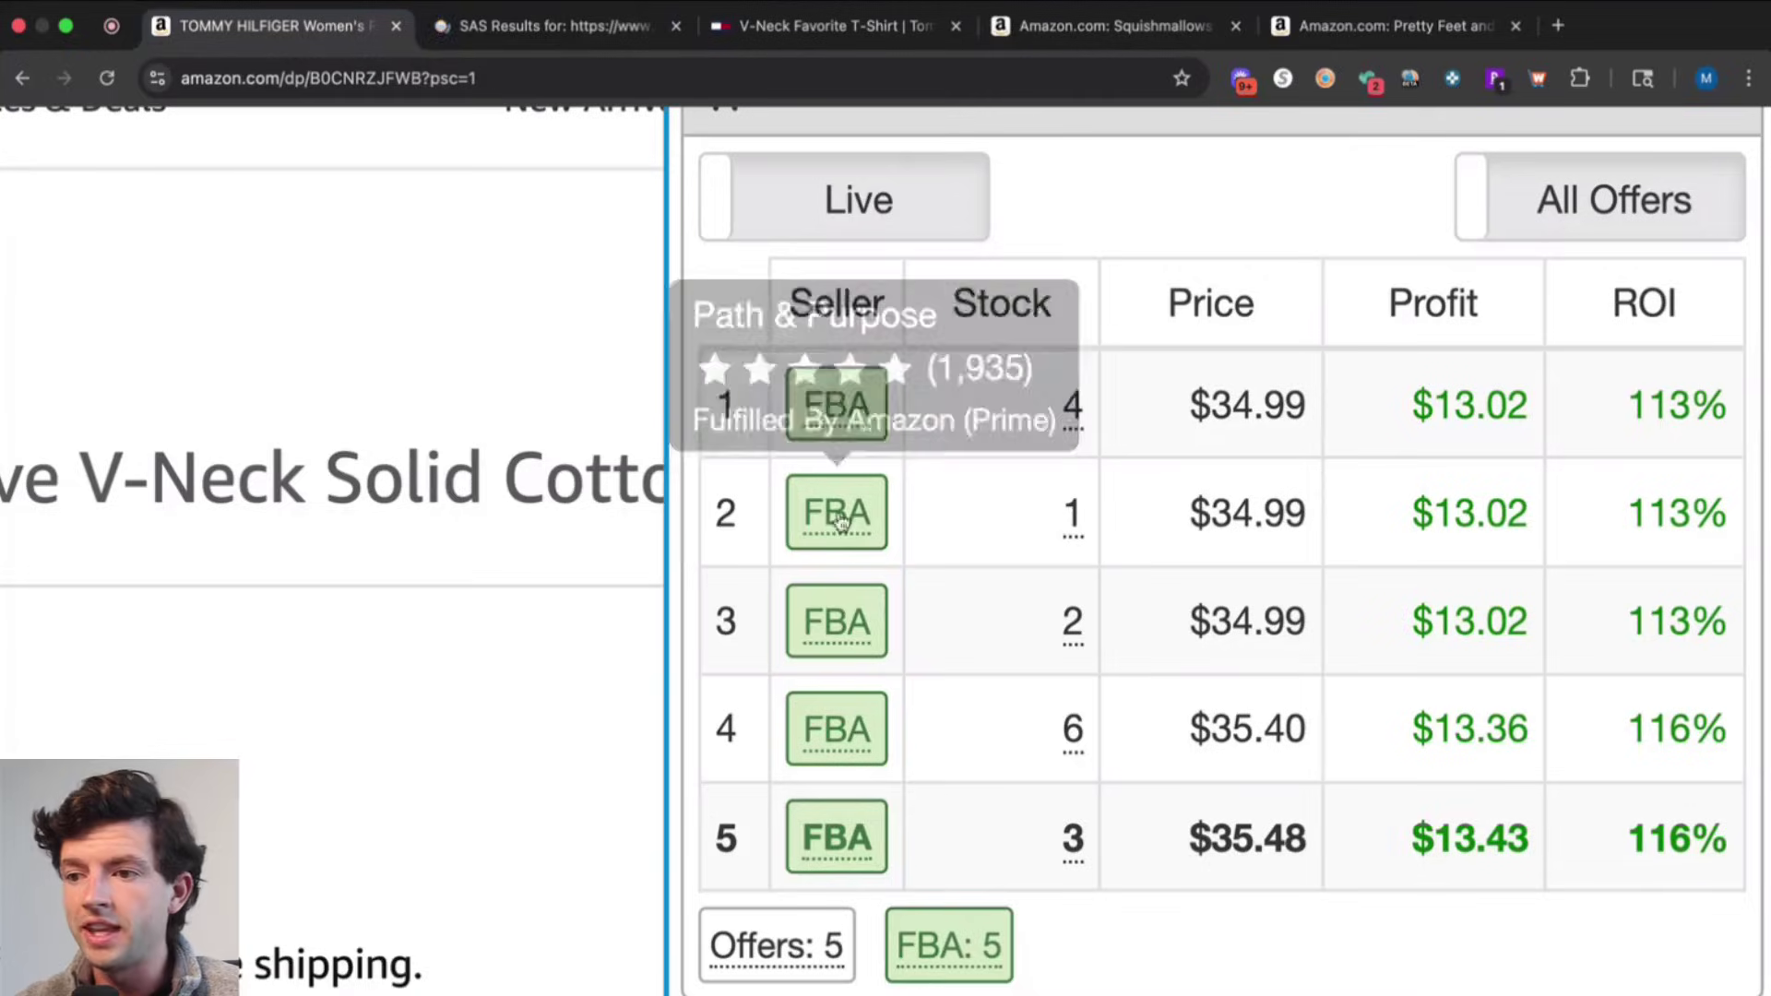
pyautogui.click(847, 628)
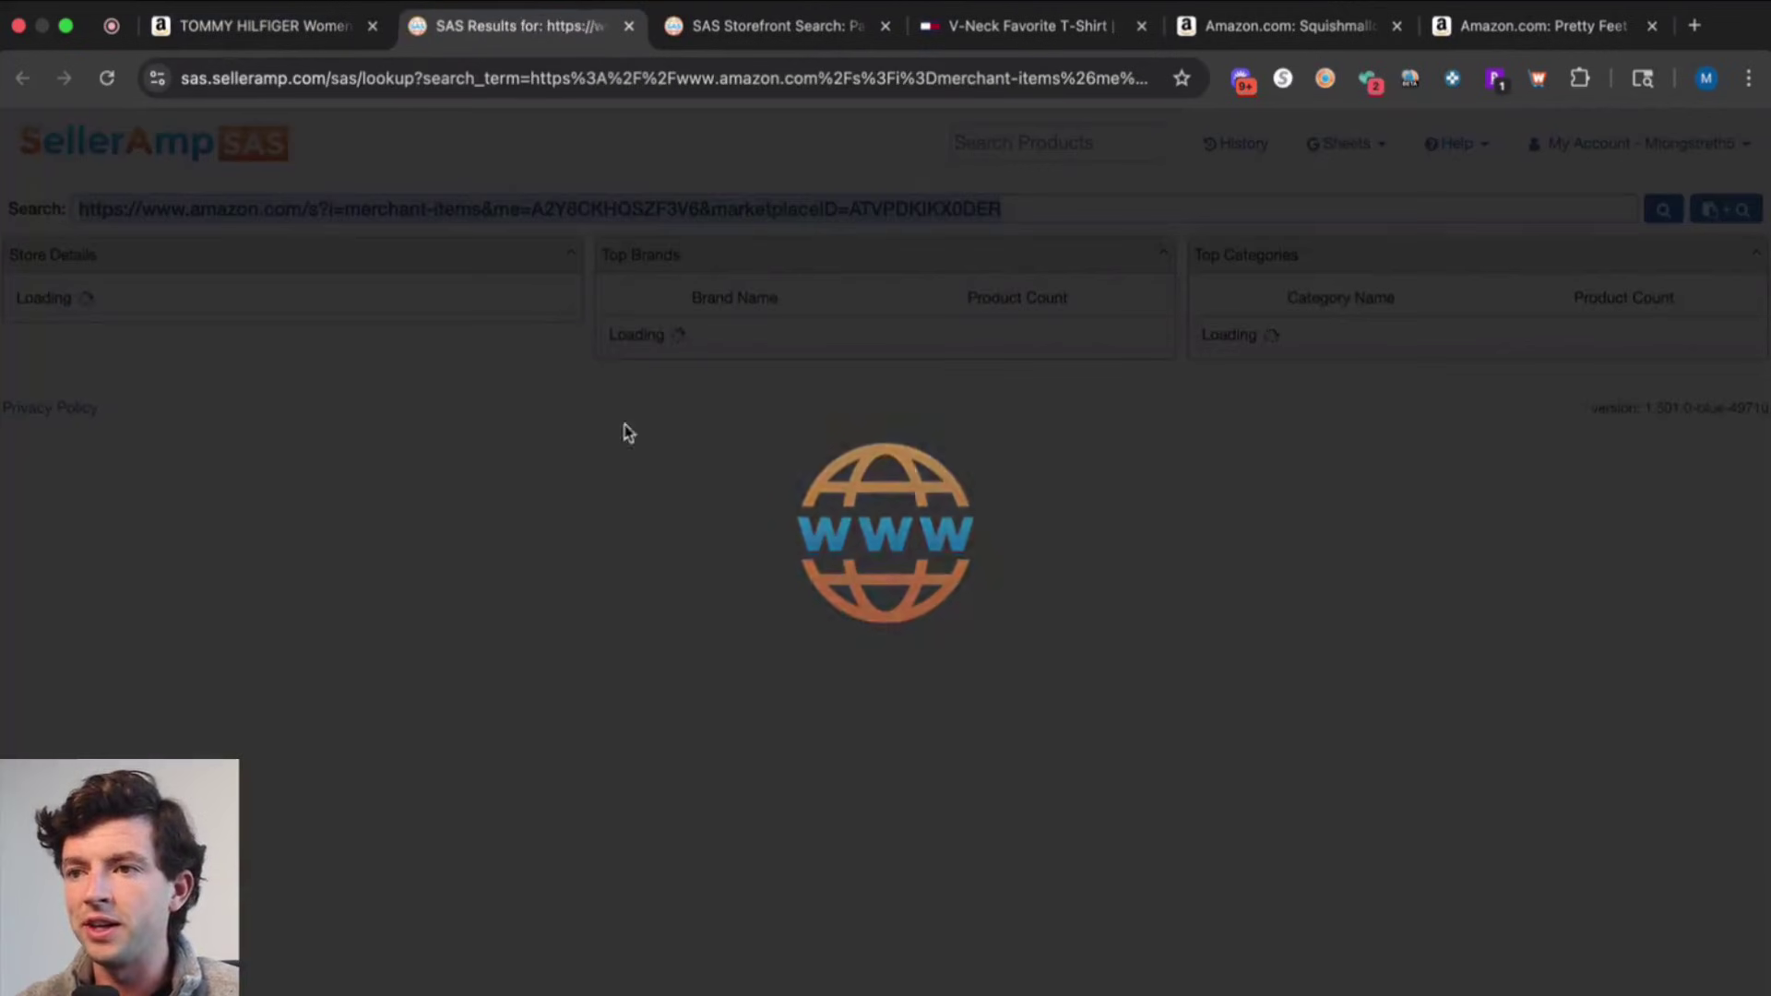
pyautogui.click(258, 24)
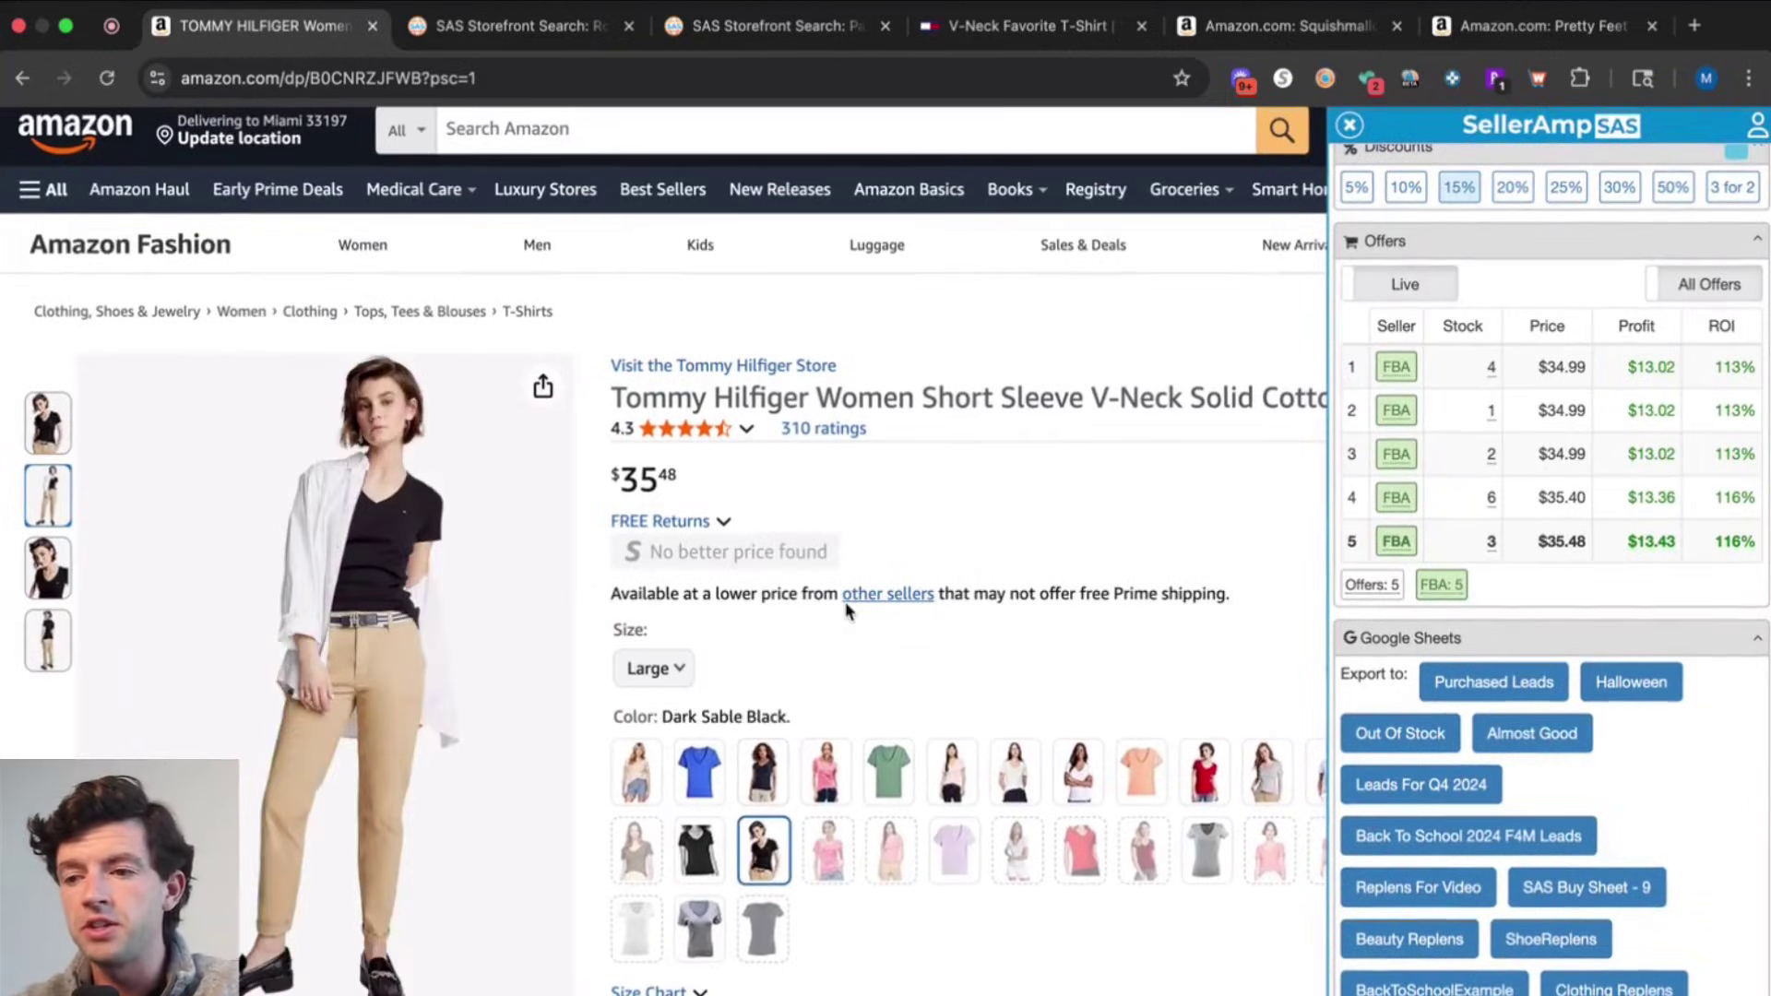
# Switch the Dark Sable Black tee to size Medium and view that variation's Keepa price history
pyautogui.scroll(-10, 847, 609)
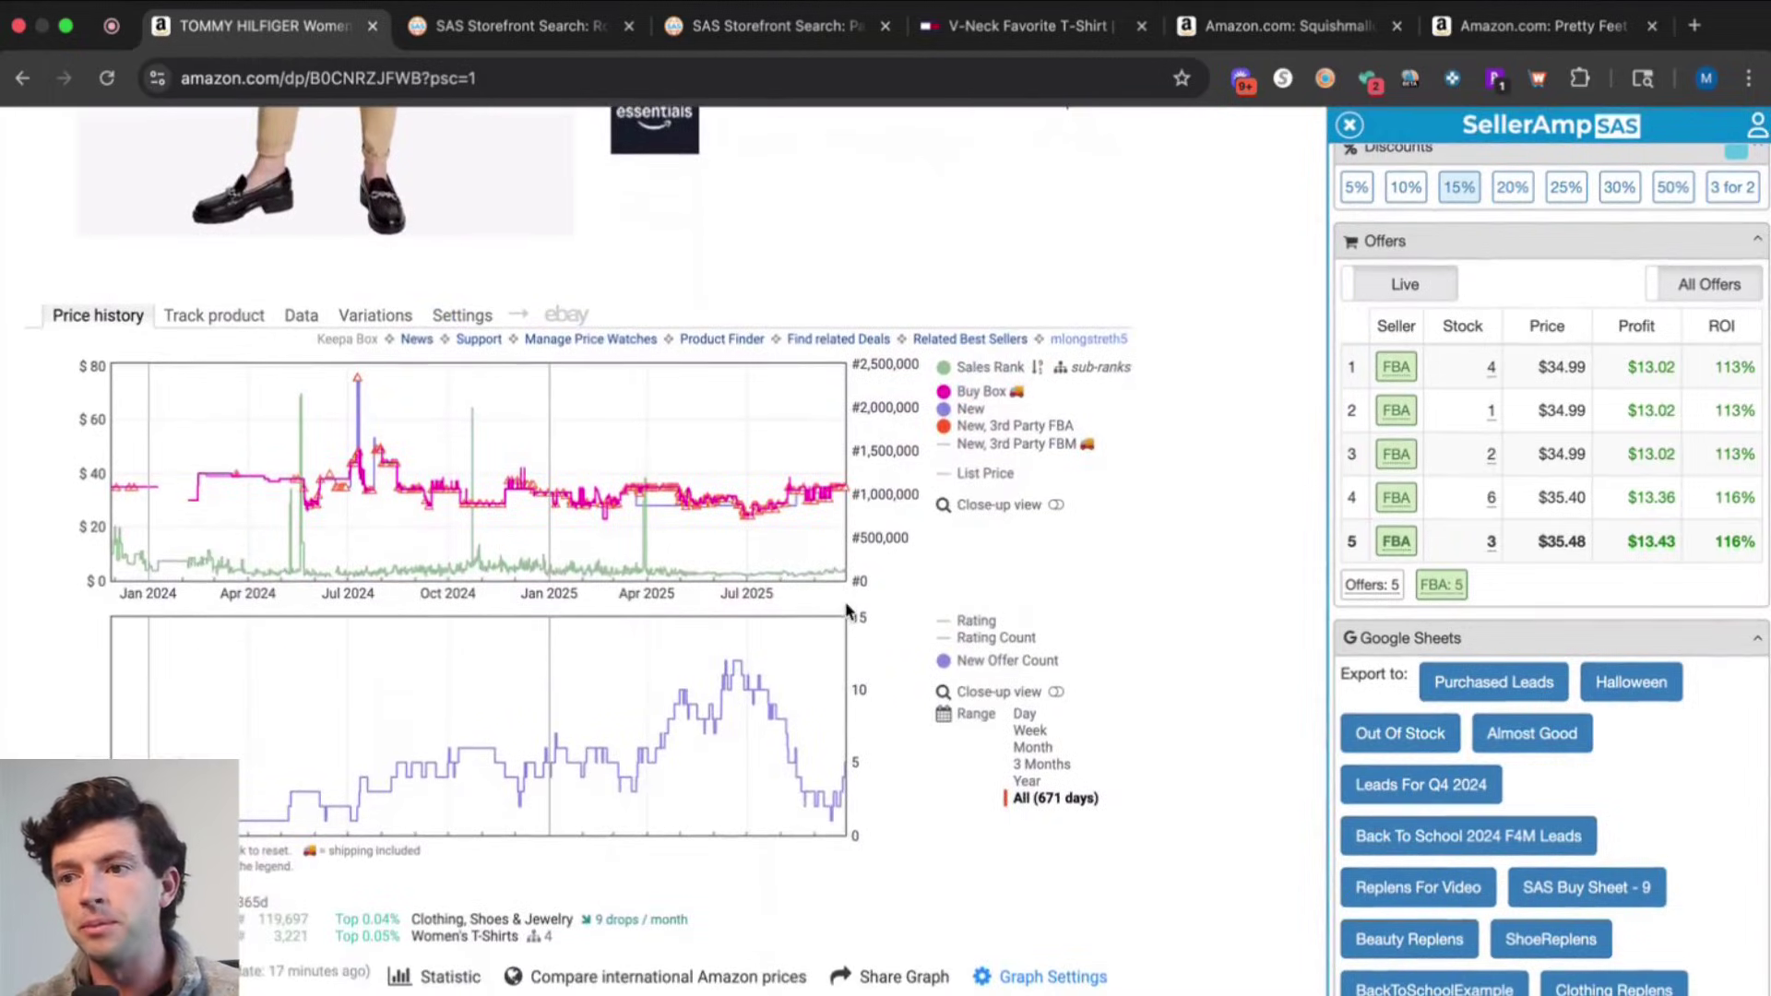
pyautogui.scroll(10, 846, 608)
pyautogui.click(672, 524)
pyautogui.click(657, 620)
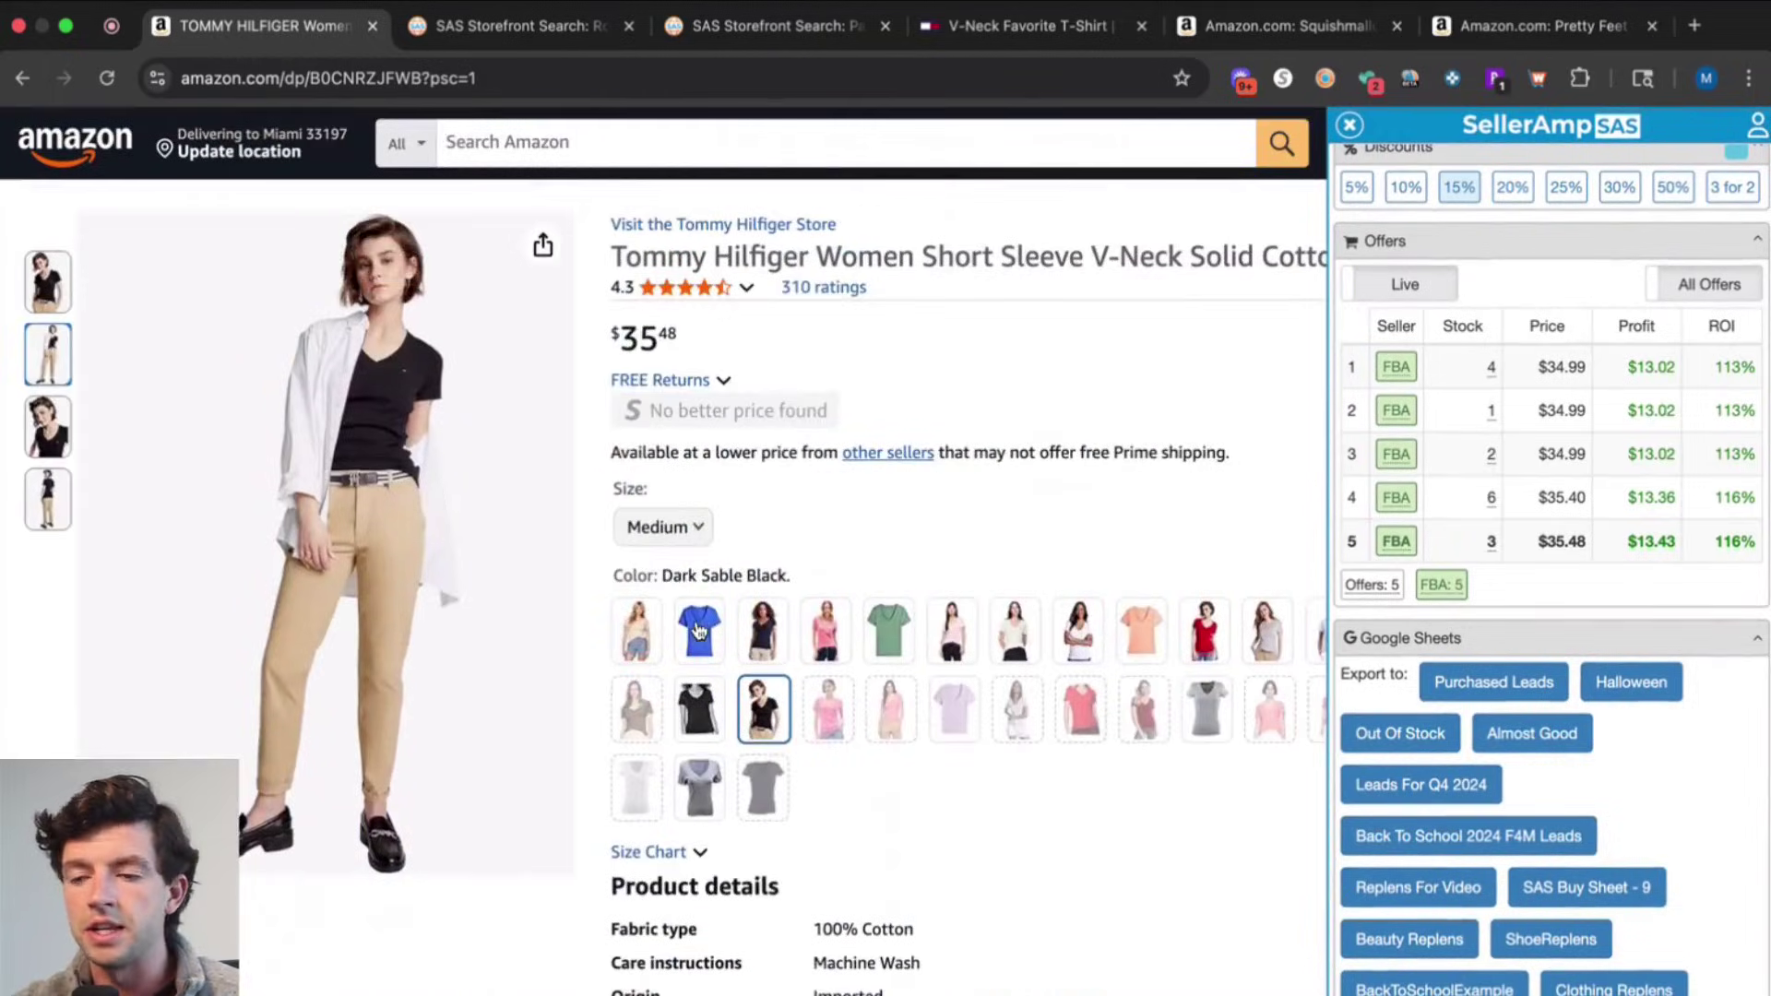
pyautogui.scroll(-5, 860, 495)
pyautogui.scroll(-5, 860, 495)
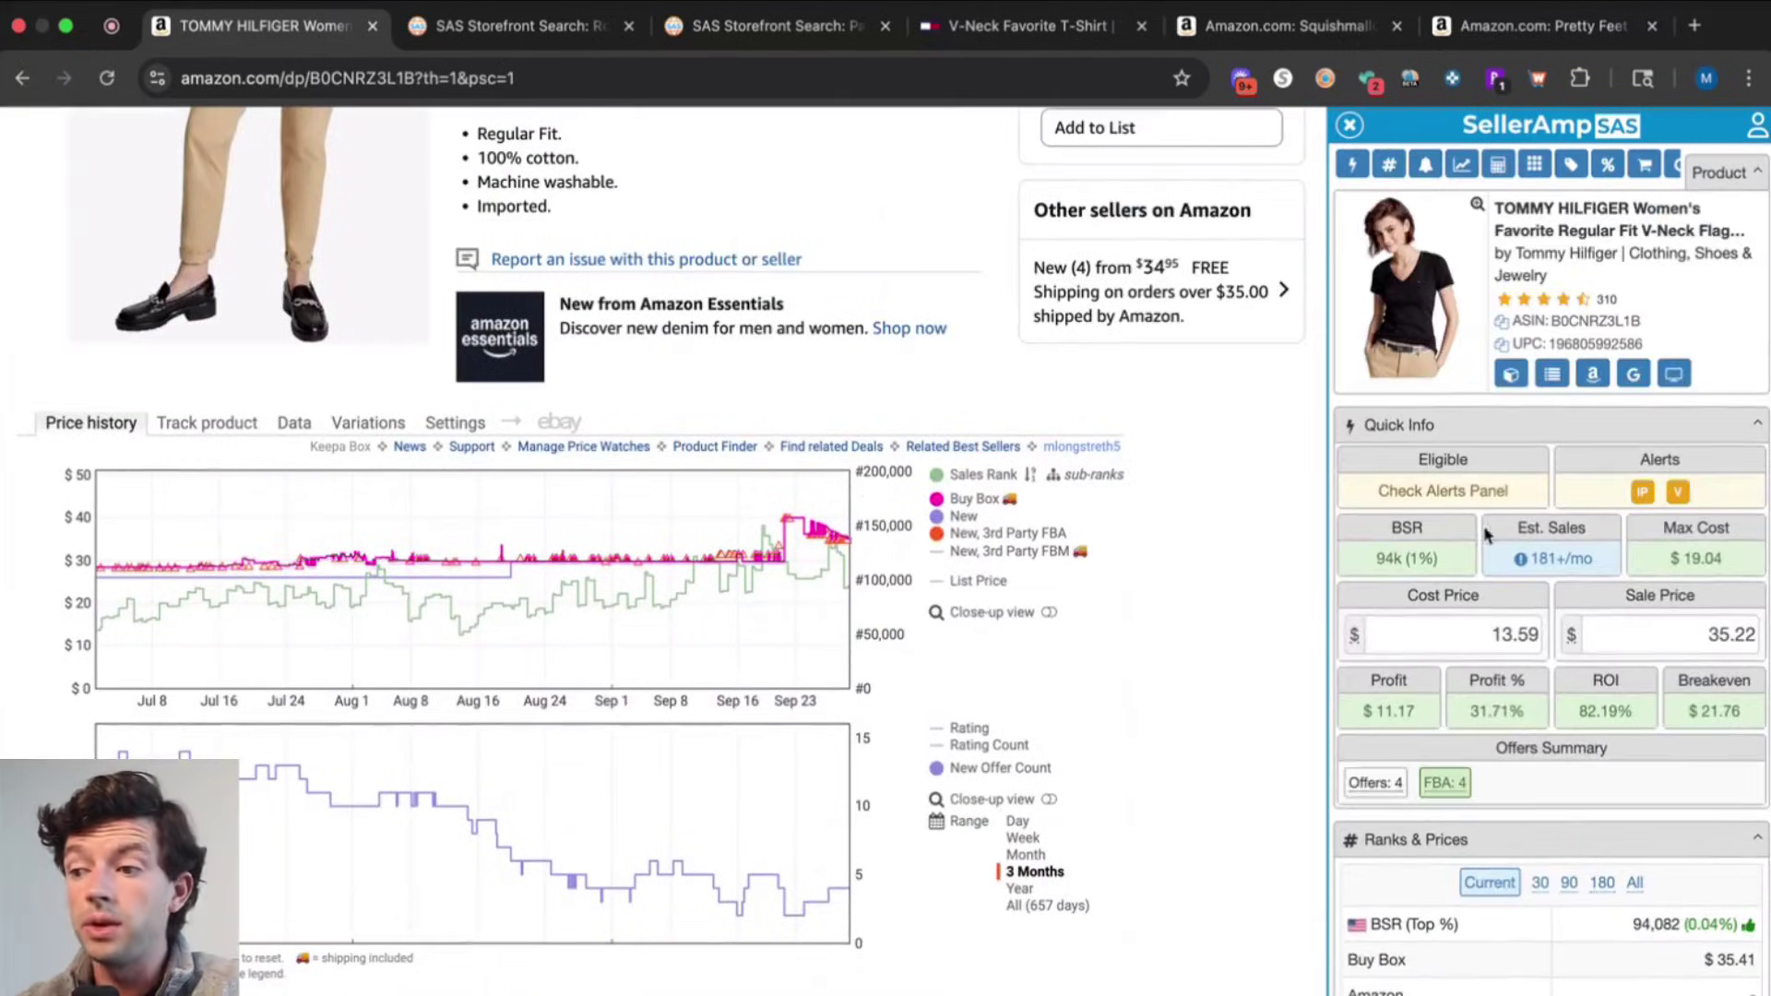
# Look over the tee's variations, discount options and current FBA offers in SellerAmp
pyautogui.scroll(-10, 1487, 535)
pyautogui.scroll(-15, 1487, 535)
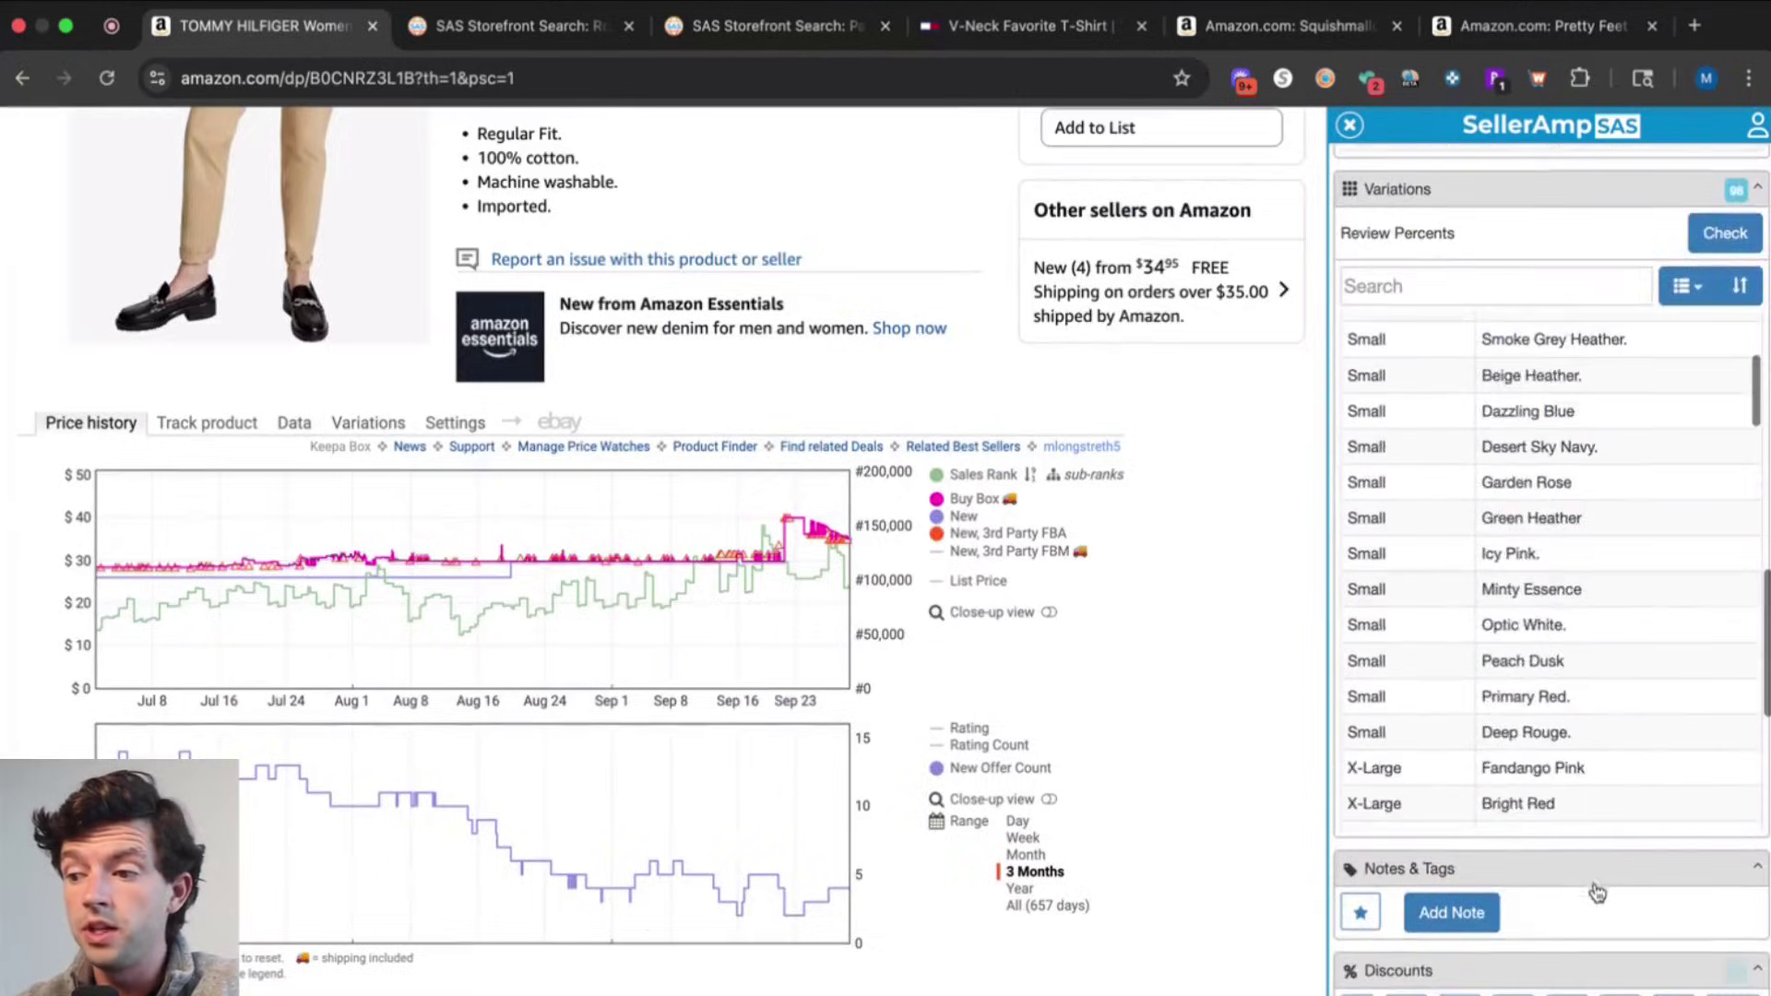
pyautogui.scroll(5, 1645, 765)
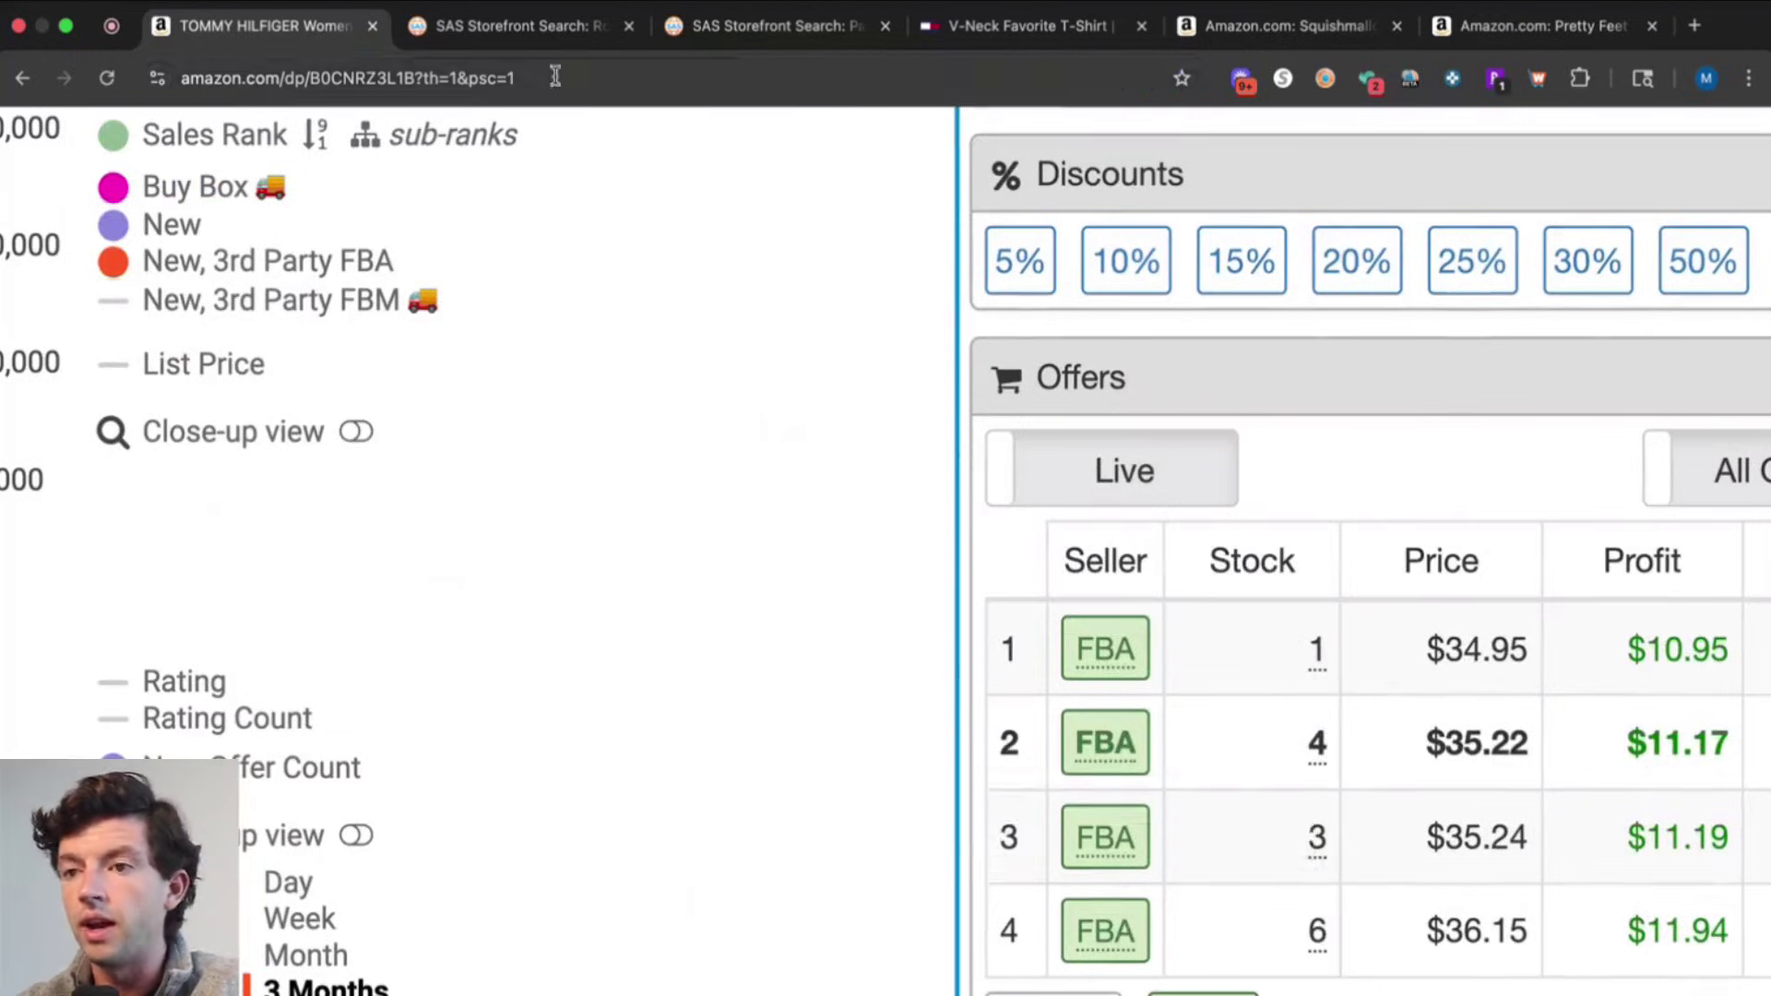
# Switch to the Path & Purpose storefront search and review the seller's top brands and their product counts
pyautogui.click(512, 37)
pyautogui.click(732, 32)
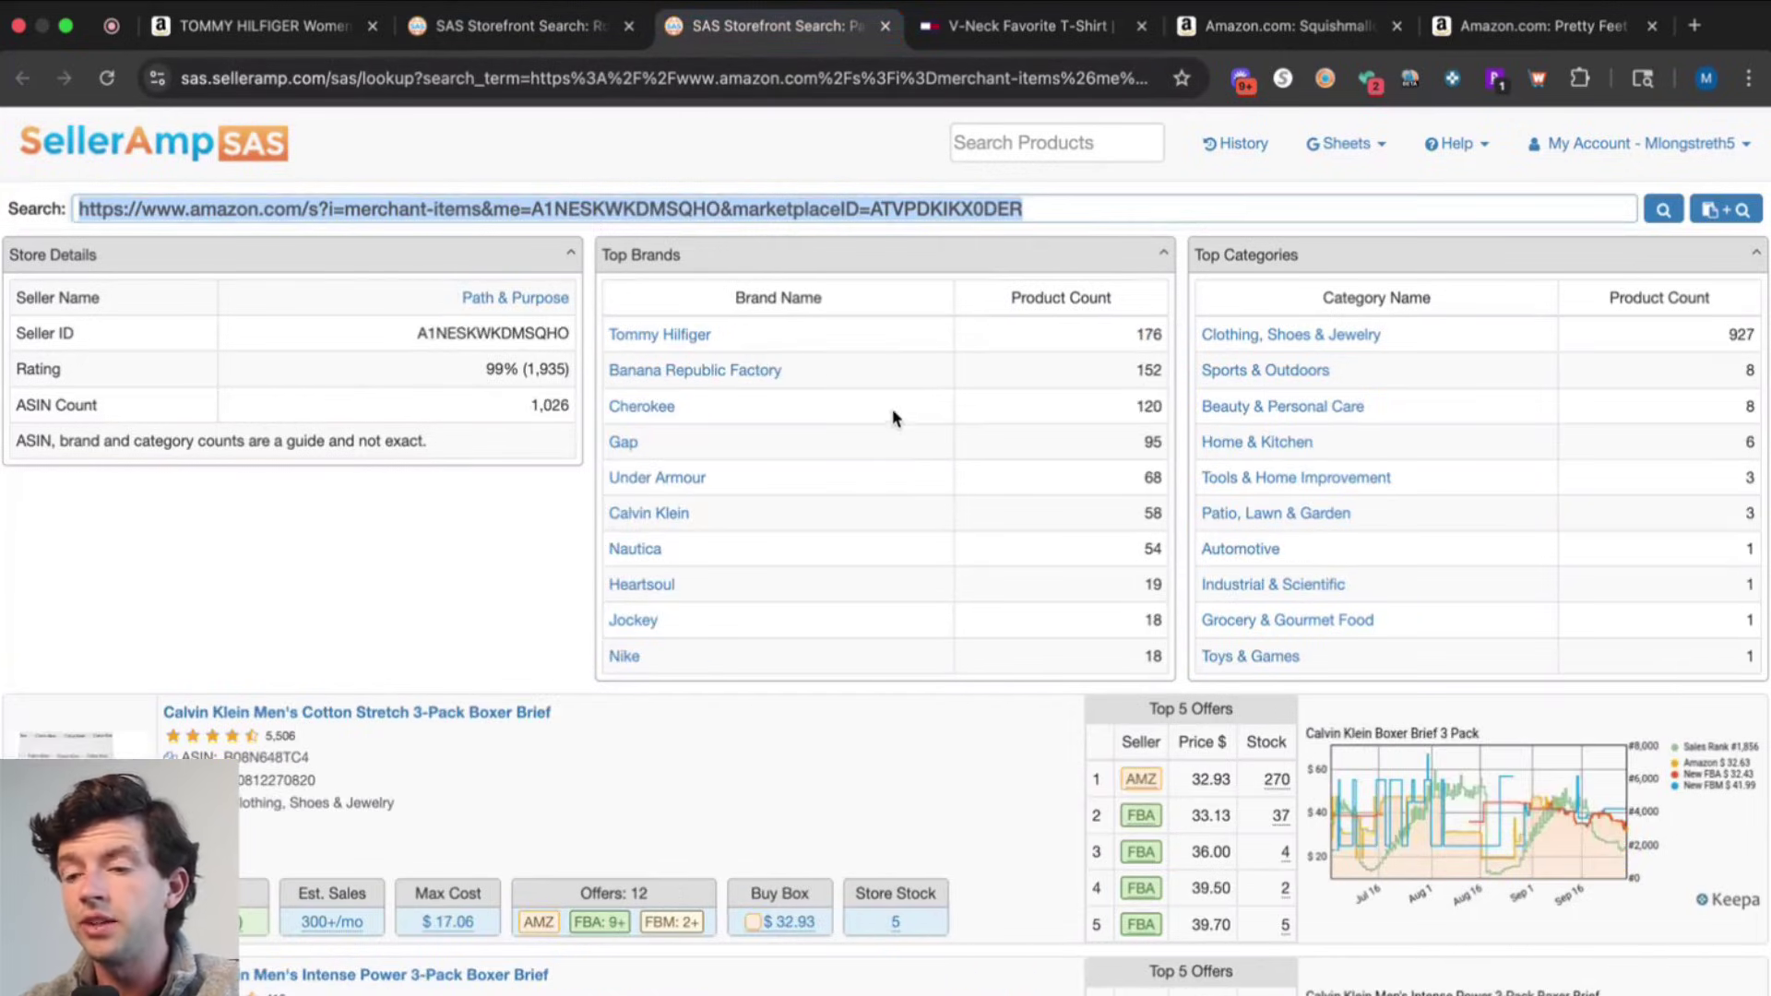
pyautogui.scroll(5, 899, 411)
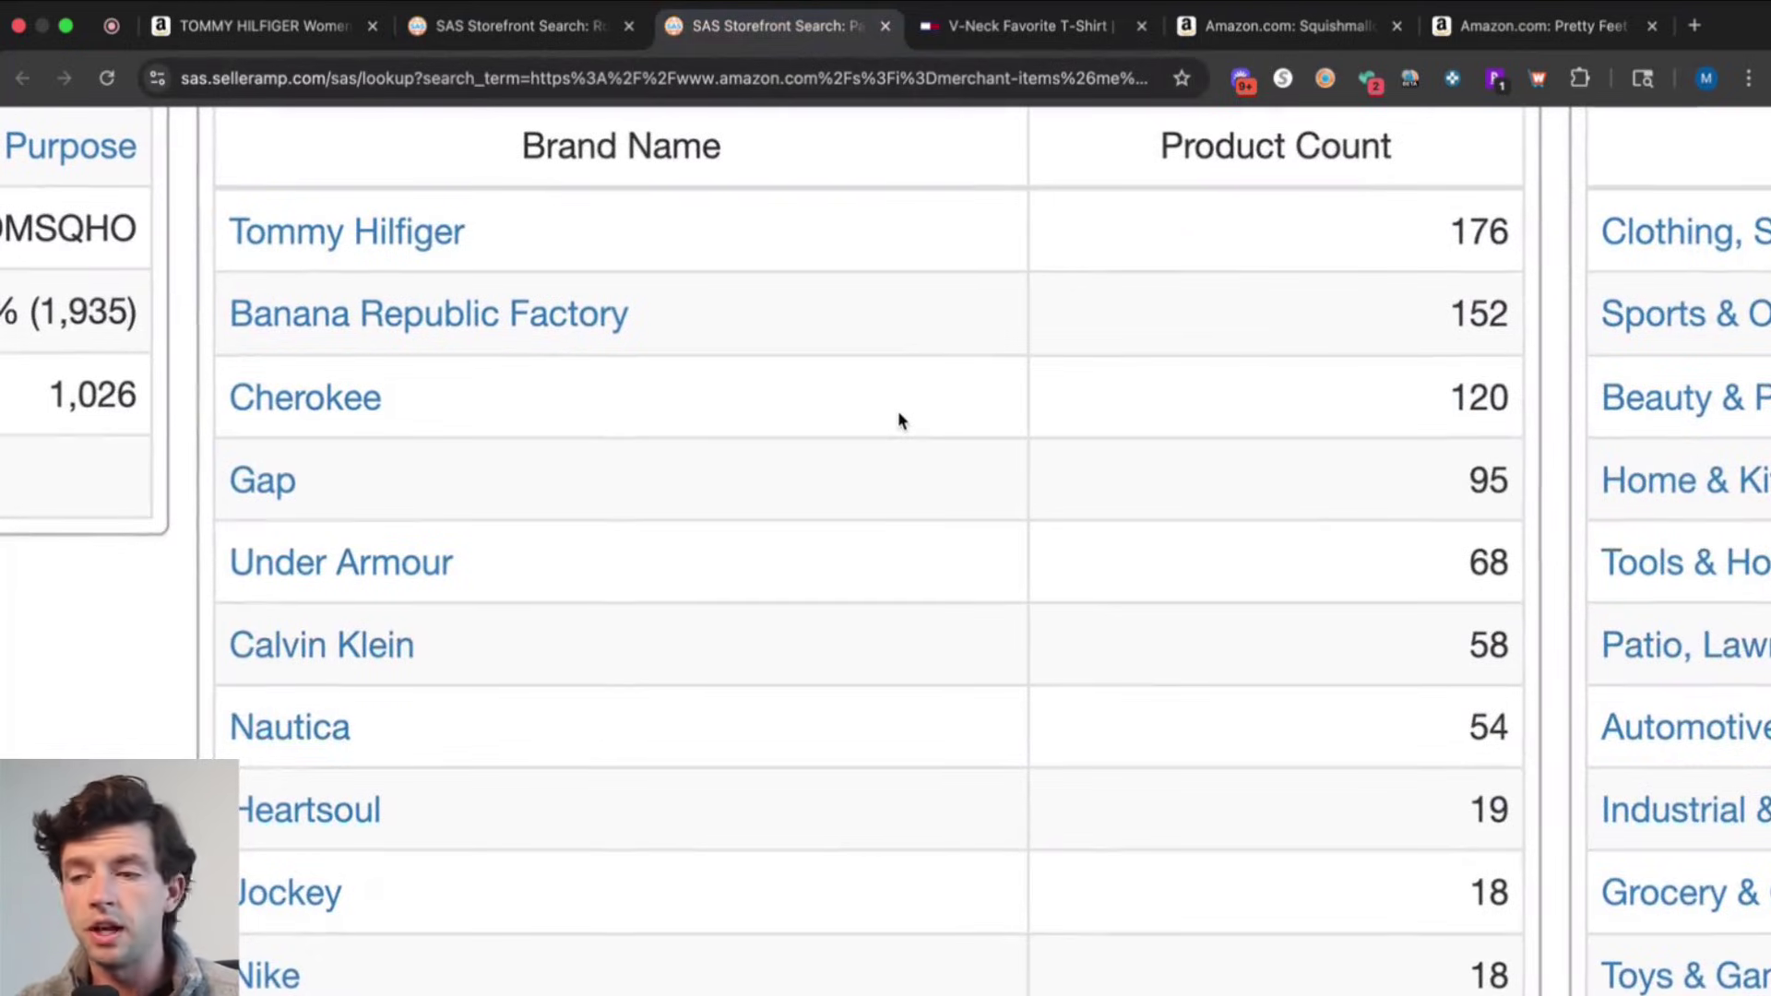
pyautogui.scroll(-5, 899, 412)
pyautogui.scroll(5, 1745, 375)
pyautogui.scroll(-5, 1746, 376)
# Check the best sellers rank and Amazon's presence among the offers for the Calvin Klein Cotton Stretch 3-Pack Boxer Brief
pyautogui.scroll(-3, 639, 646)
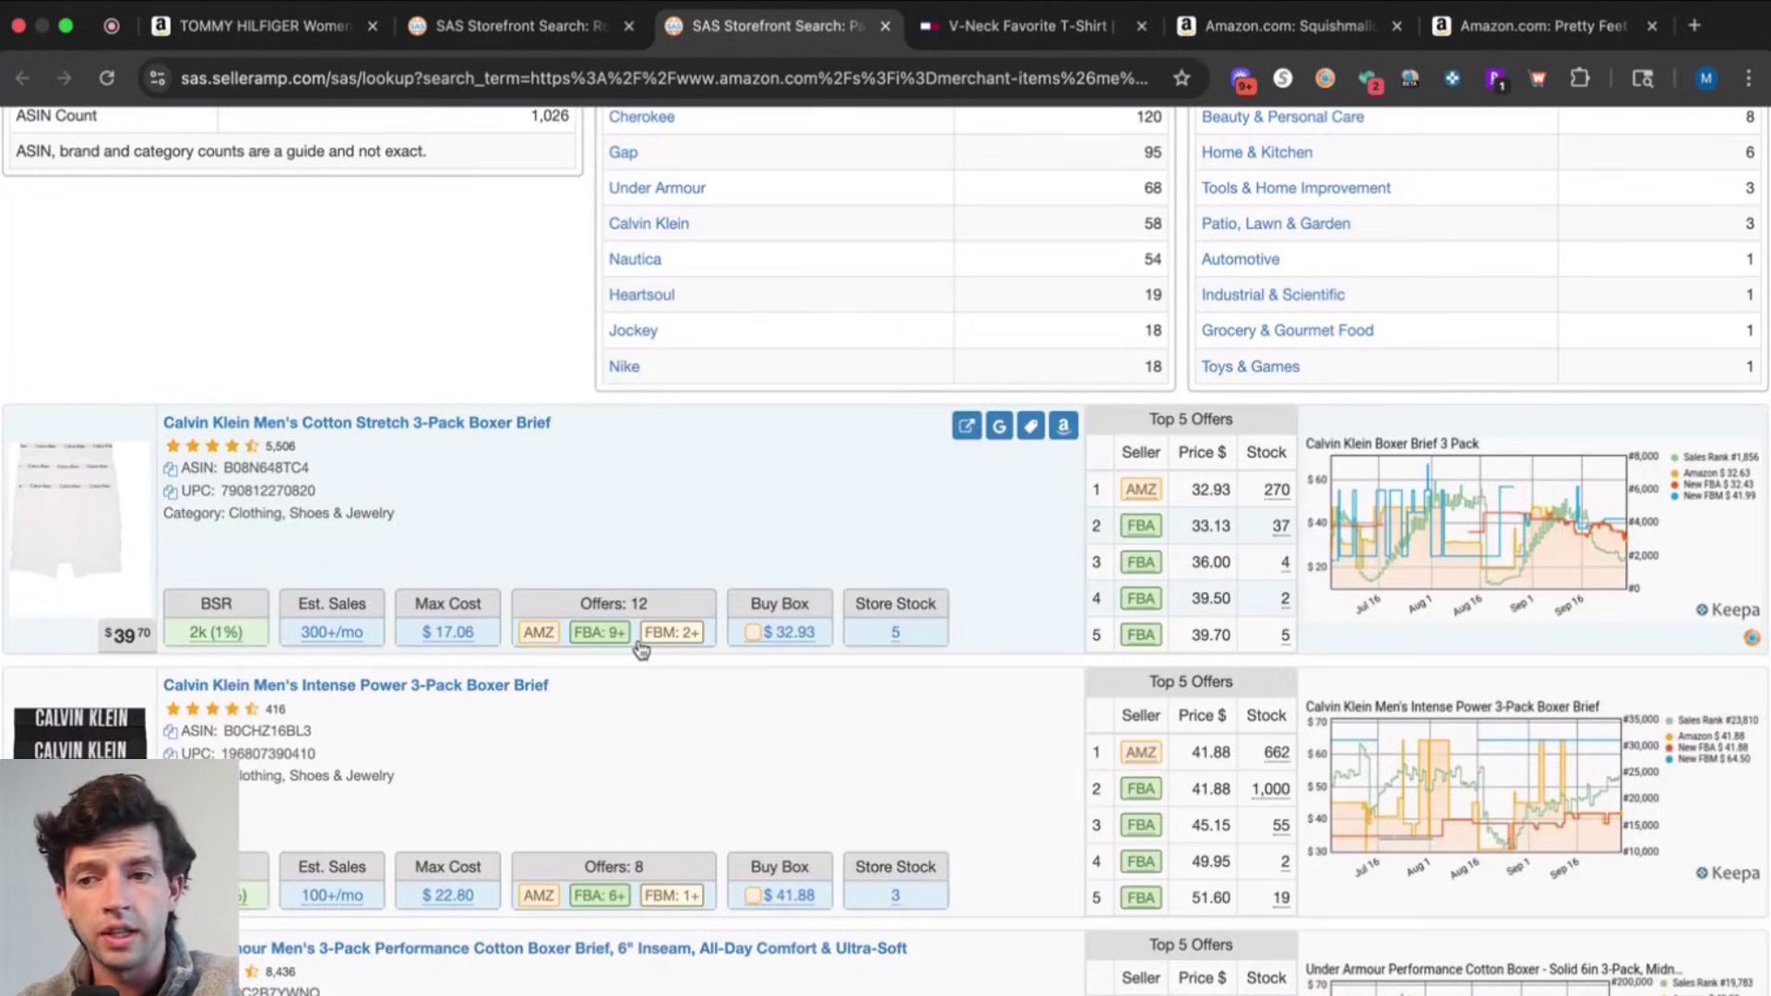
pyautogui.scroll(5, 79, 593)
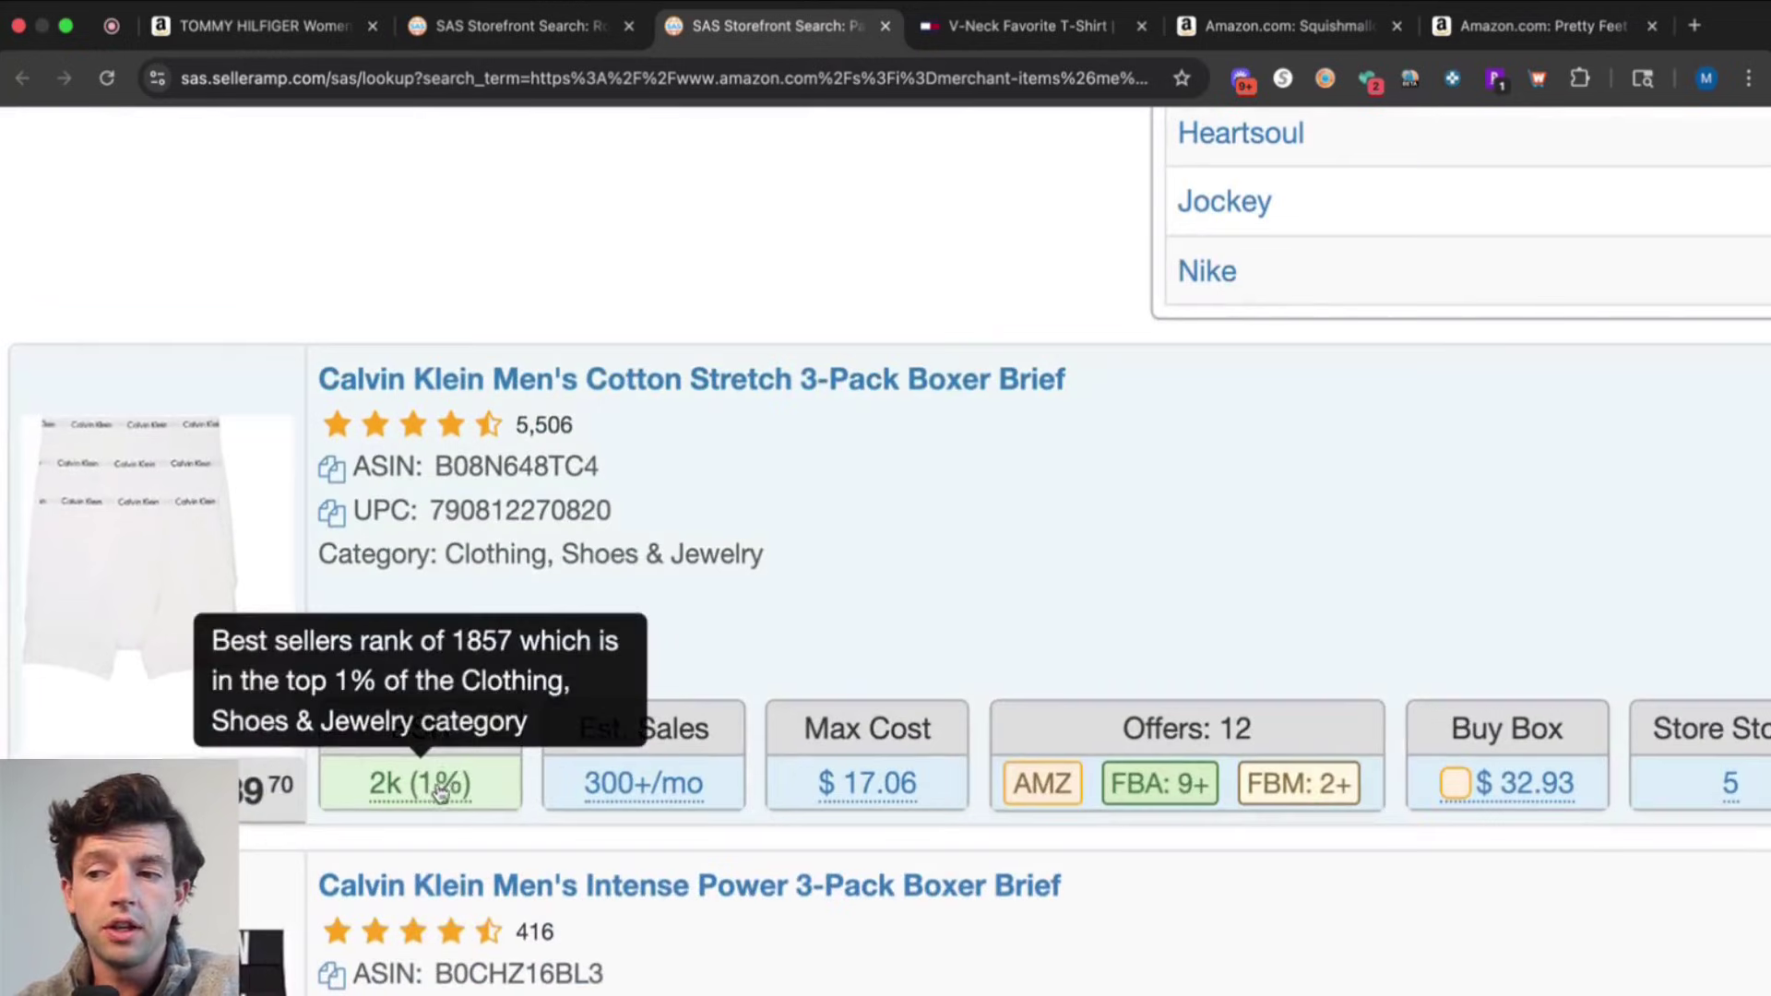
pyautogui.moveTo(1048, 787)
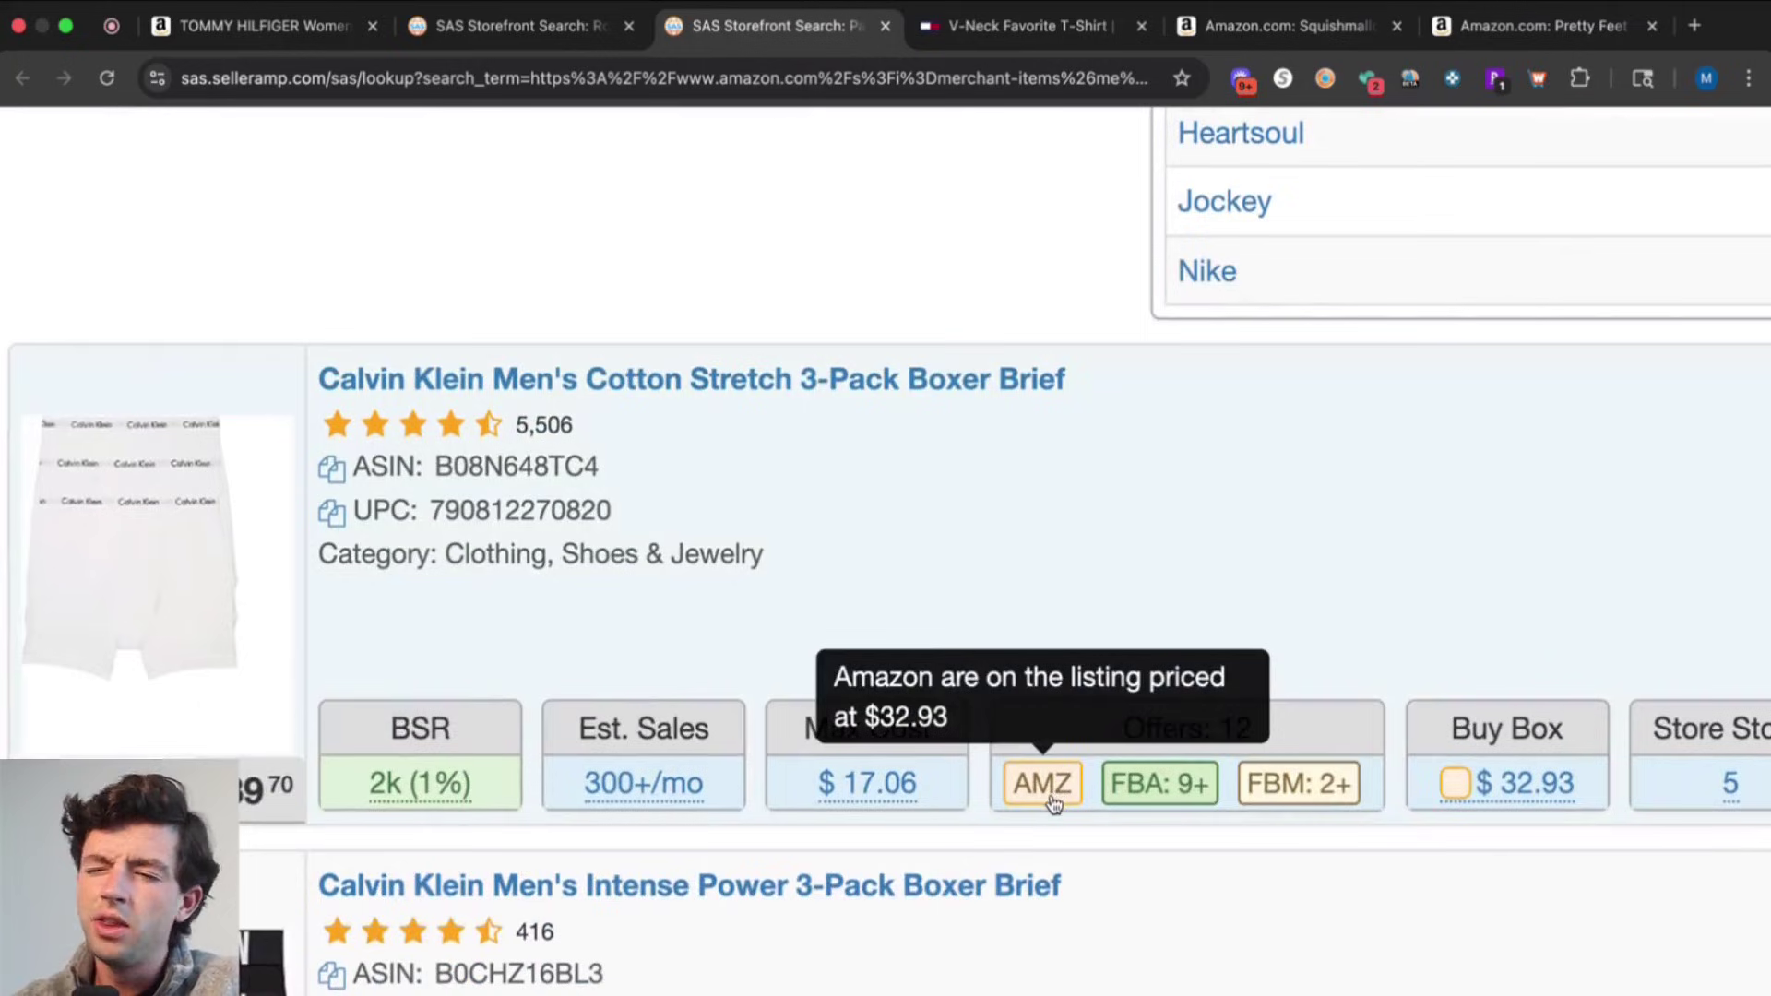
pyautogui.scroll(-5, 1052, 799)
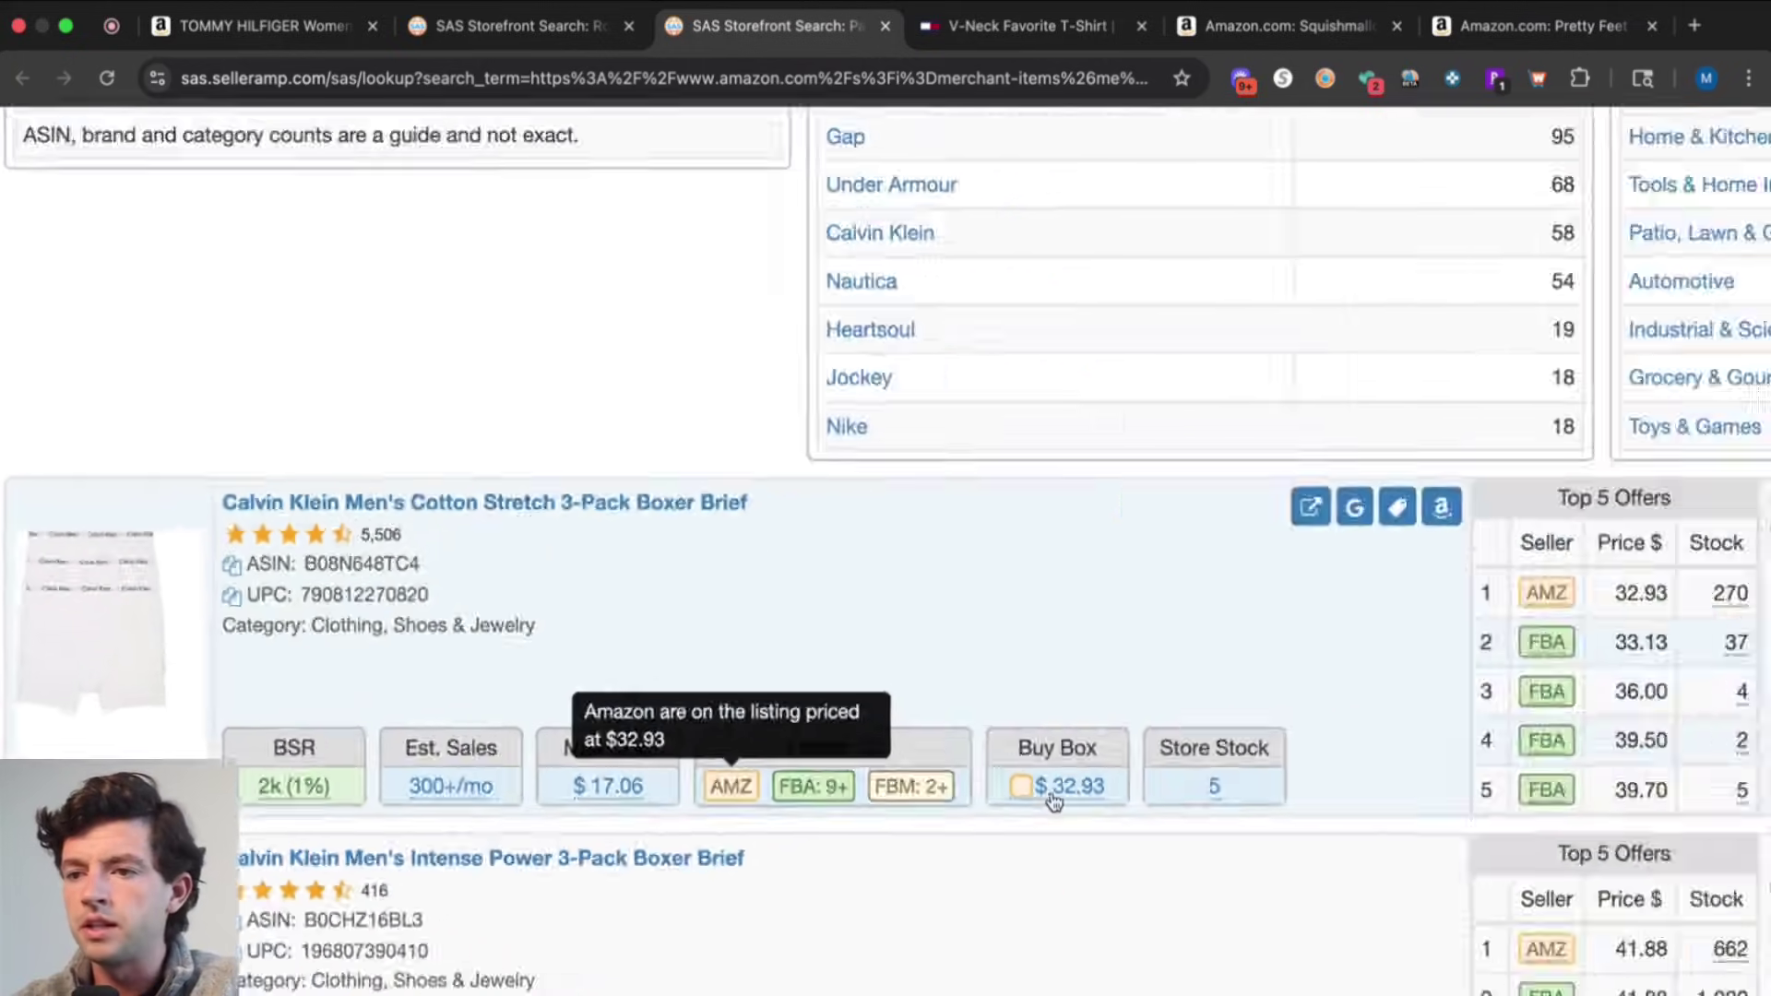
# Filter the storefront's products to the Jockey brand
pyautogui.scroll(5, 863, 446)
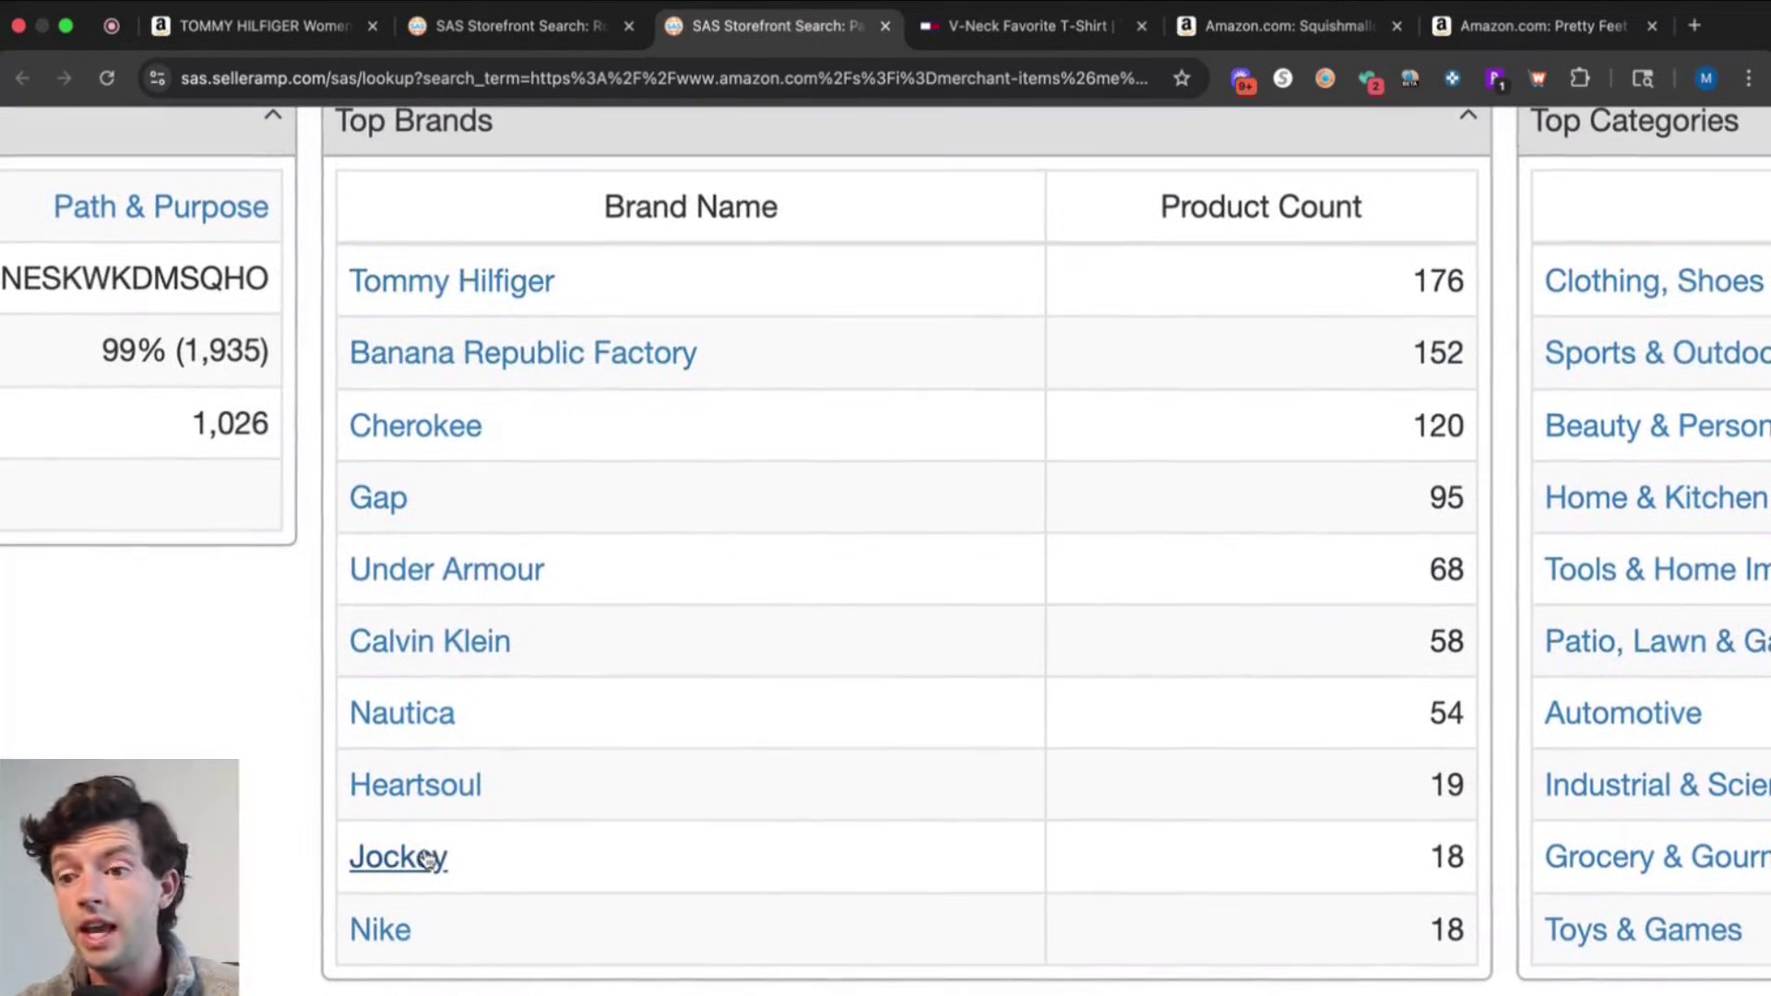
pyautogui.click(426, 858)
pyautogui.scroll(-5, 499, 803)
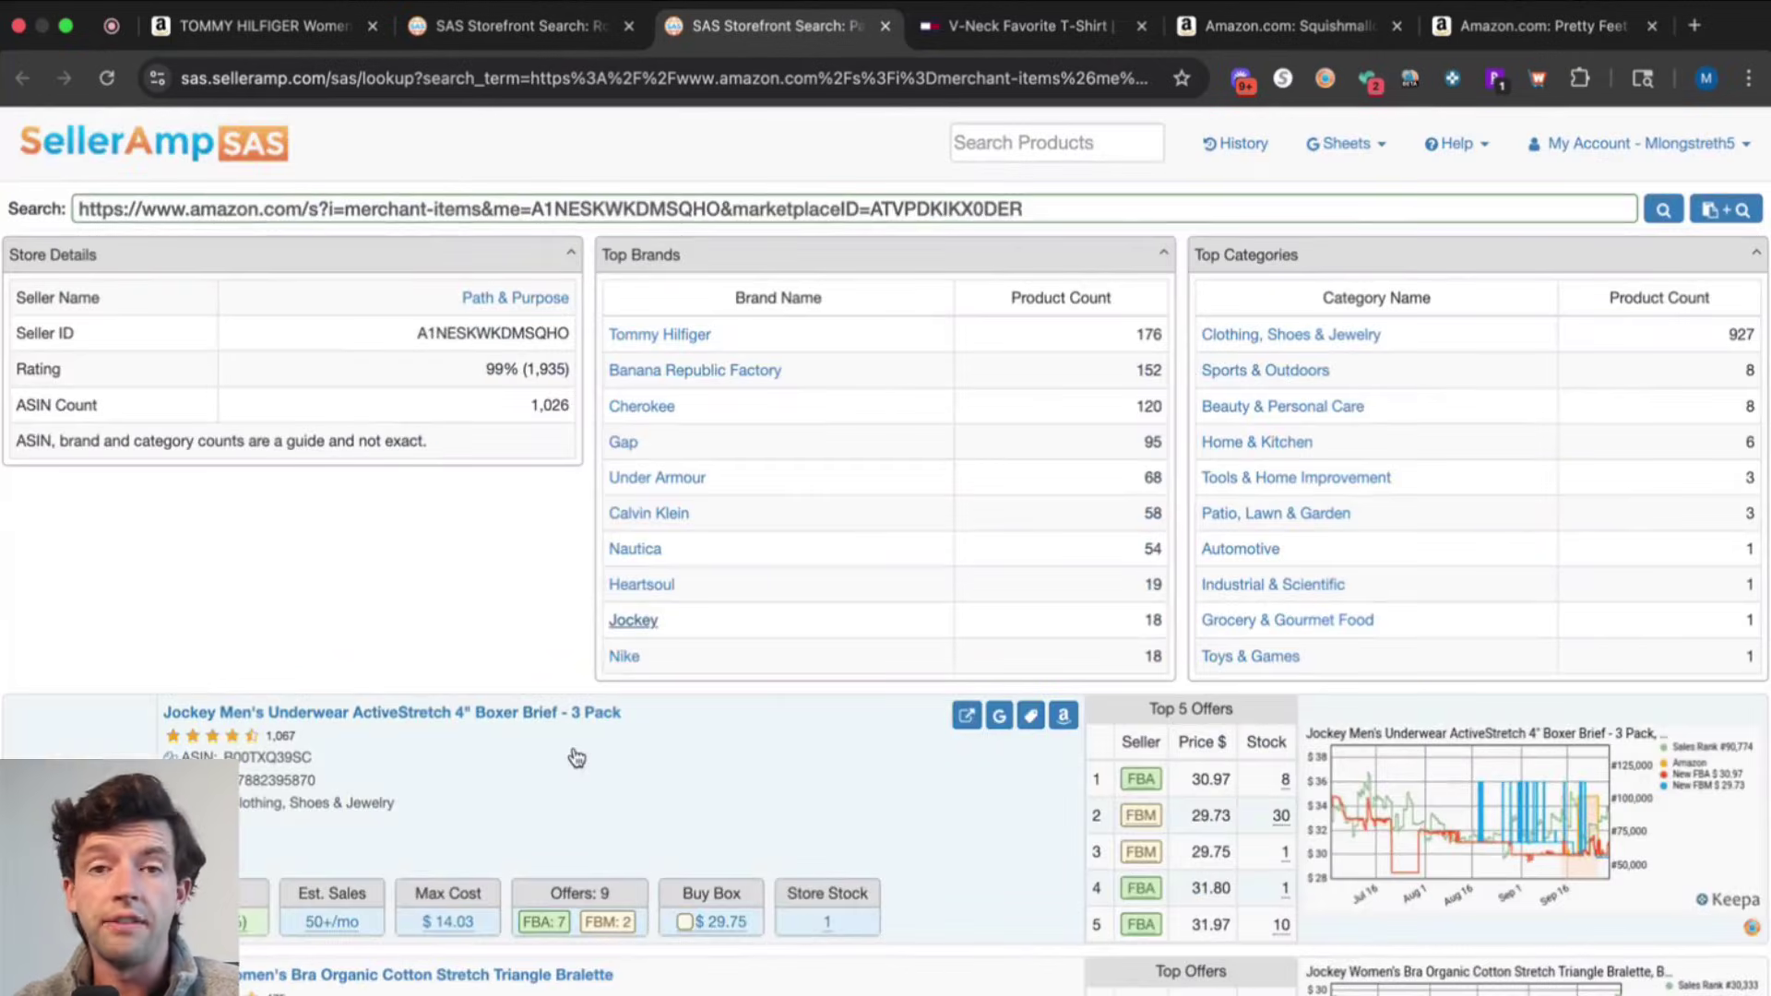
pyautogui.scroll(-5, 576, 757)
pyautogui.scroll(3, 544, 590)
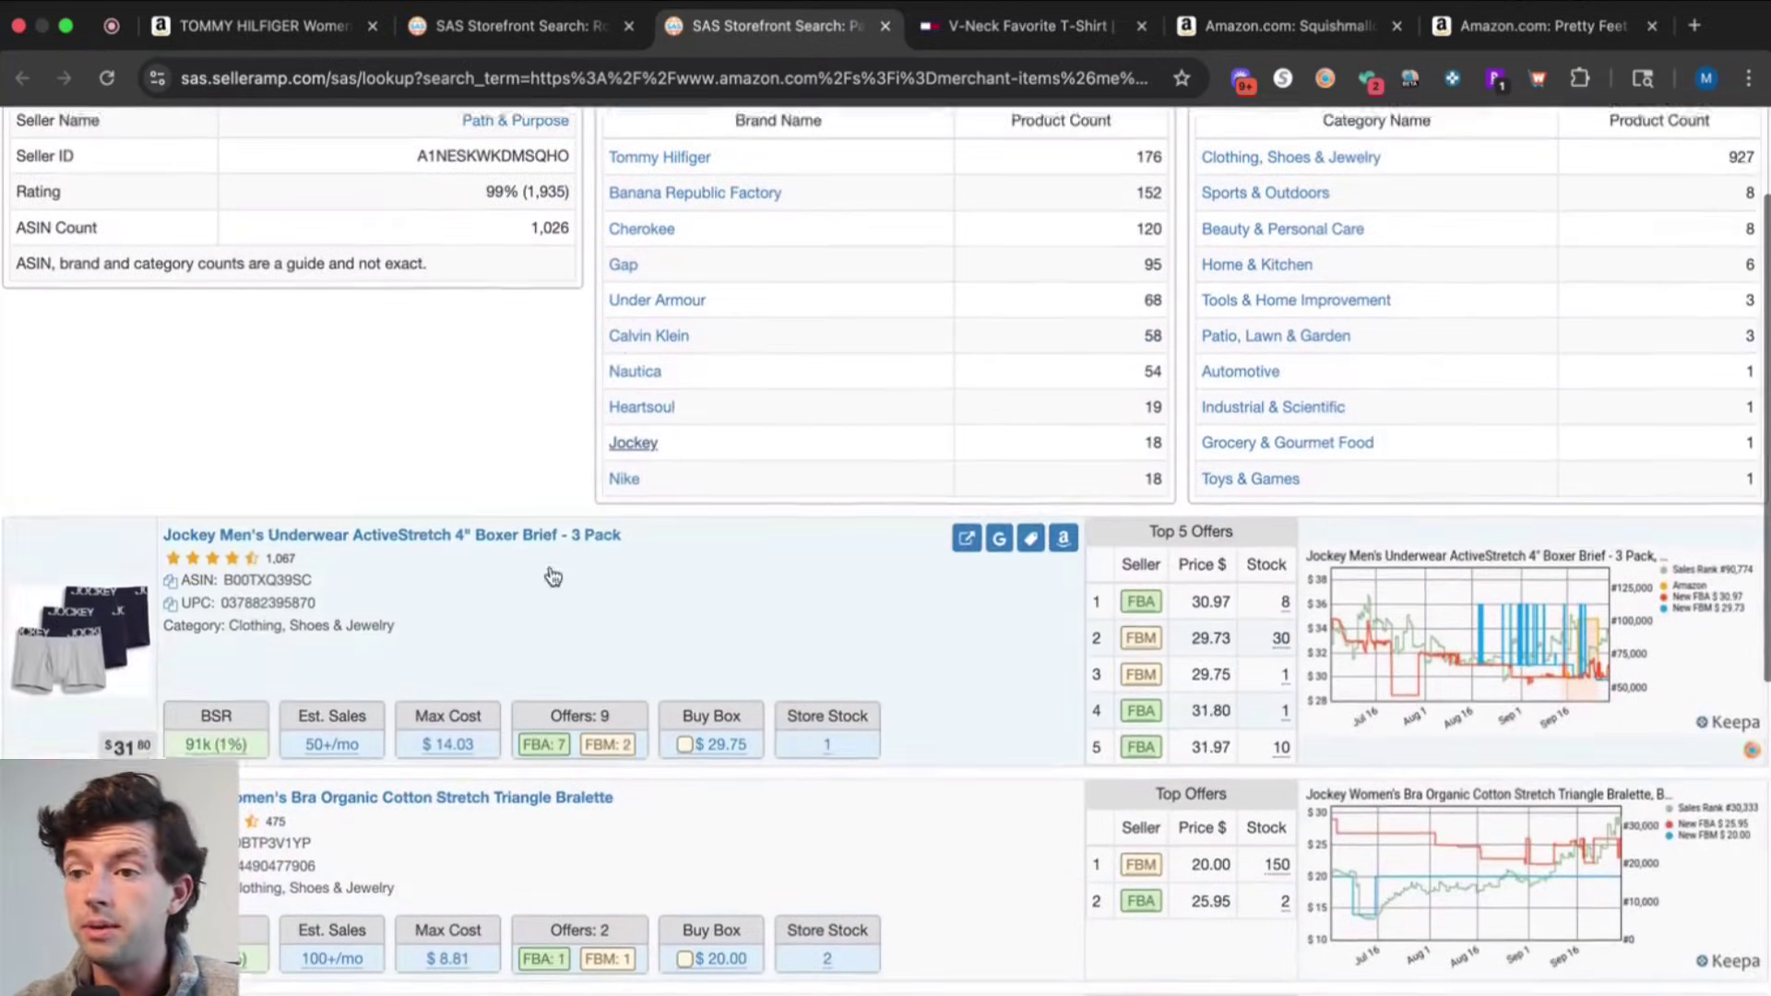
# Open the Amazon listings for Jockey's ActiveStretch 4" Boxer Brief and Organic Cotton Stretch Triangle Bralette, returning to the storefront search
pyautogui.moveTo(217, 761)
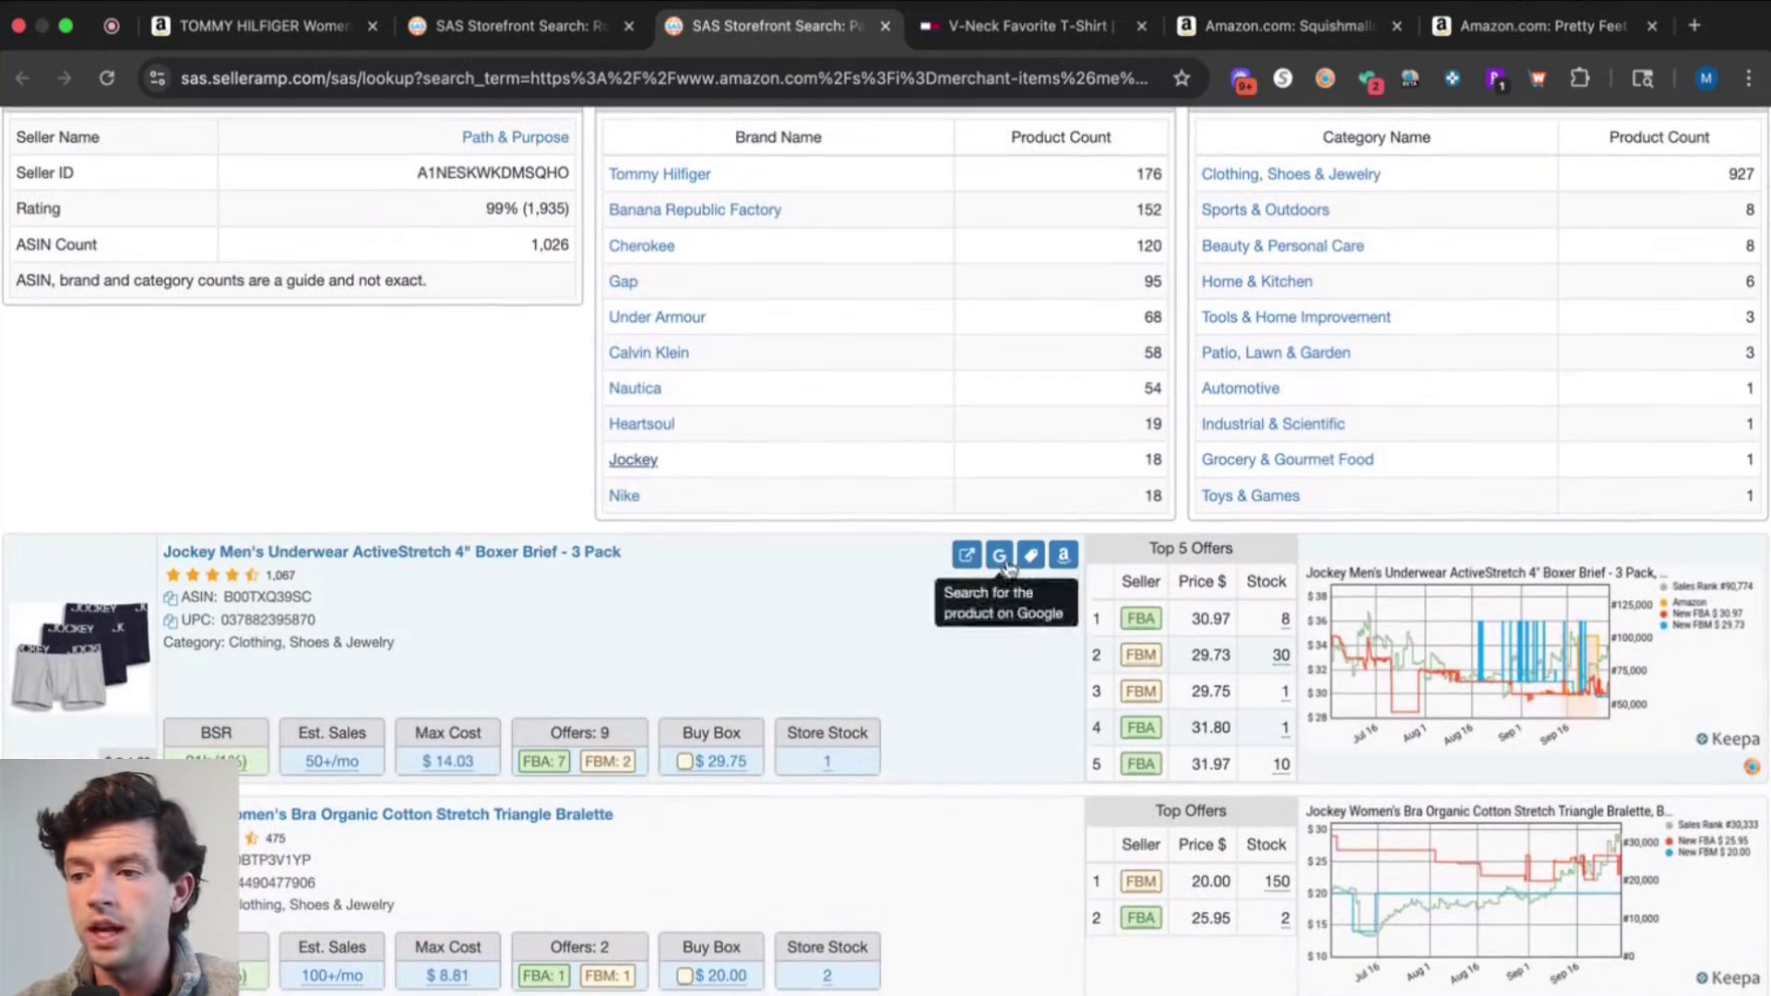
pyautogui.click(1062, 554)
pyautogui.scroll(-3, 545, 582)
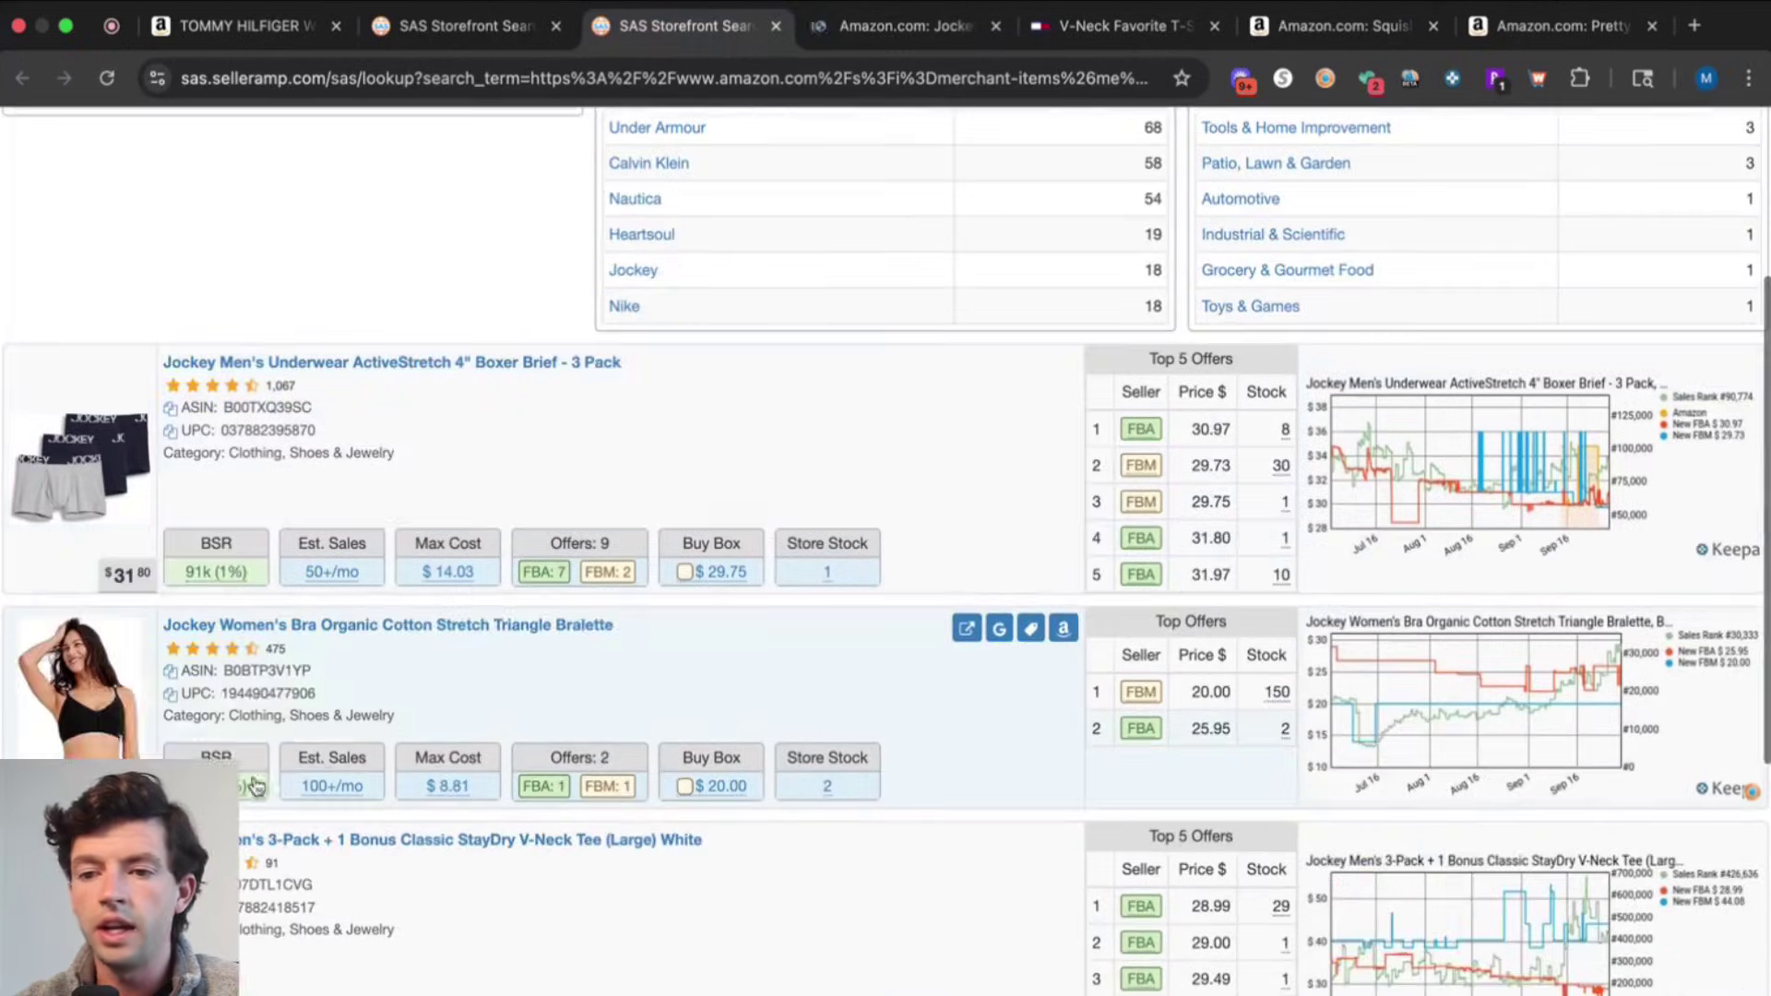
pyautogui.click(1067, 635)
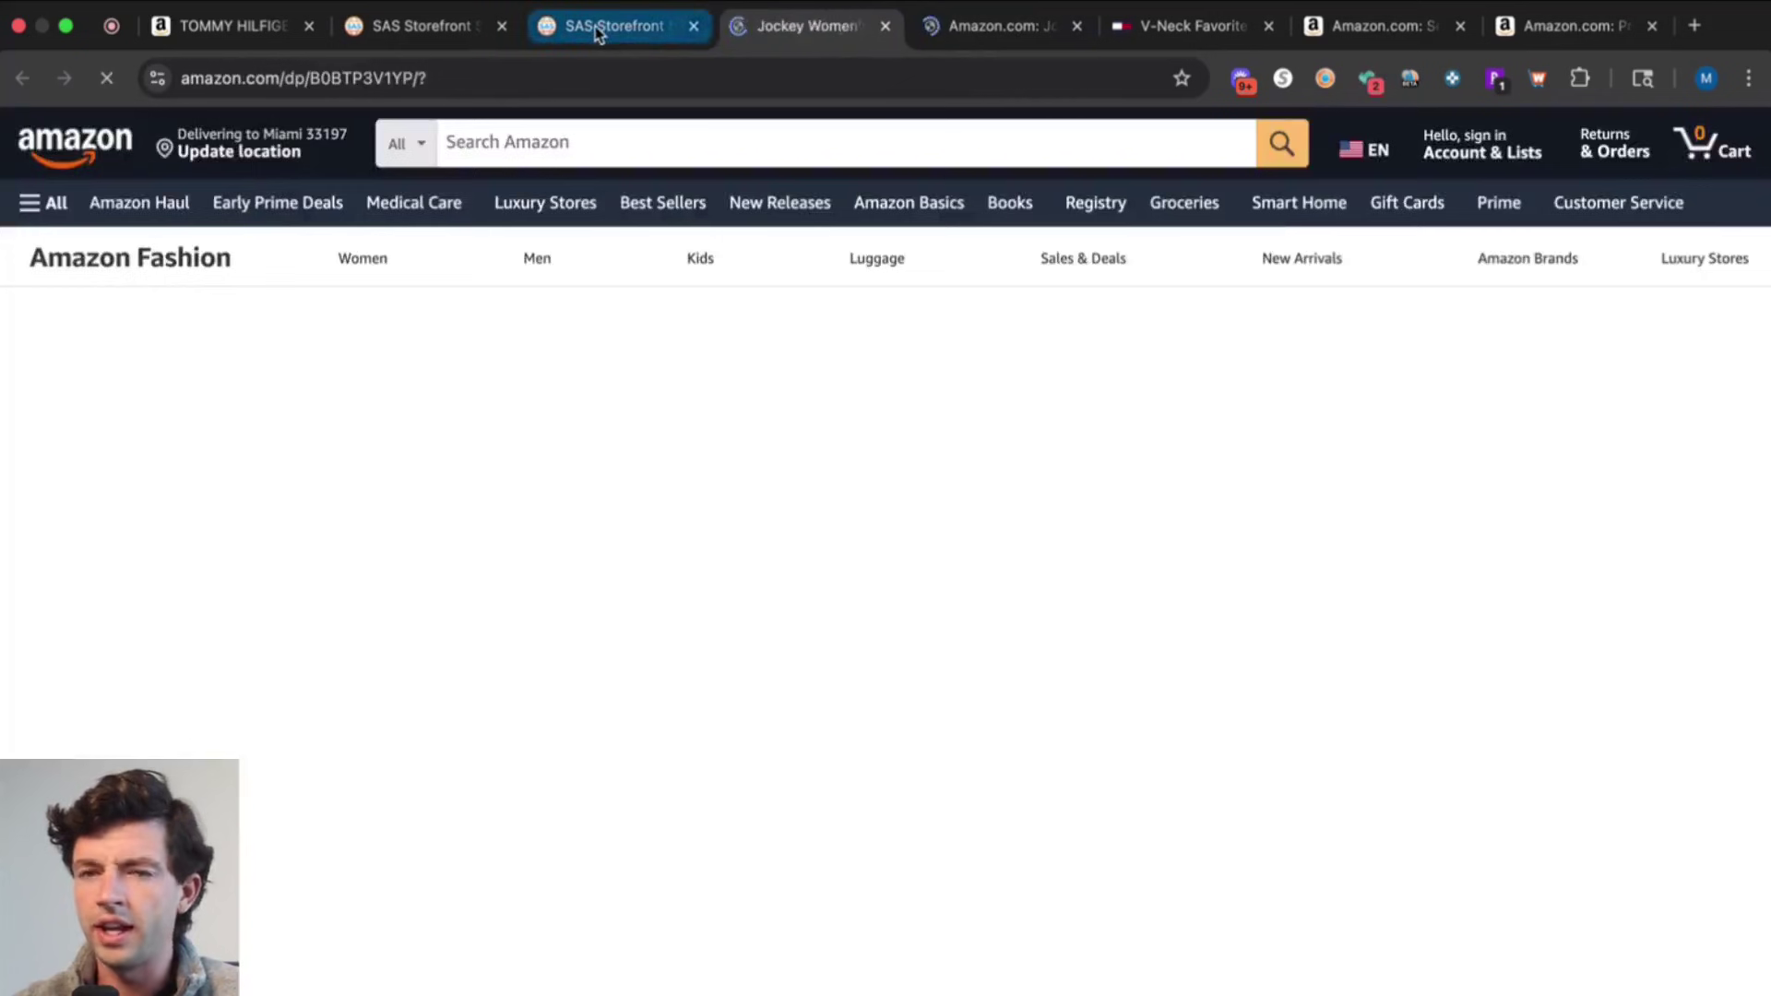
pyautogui.click(595, 26)
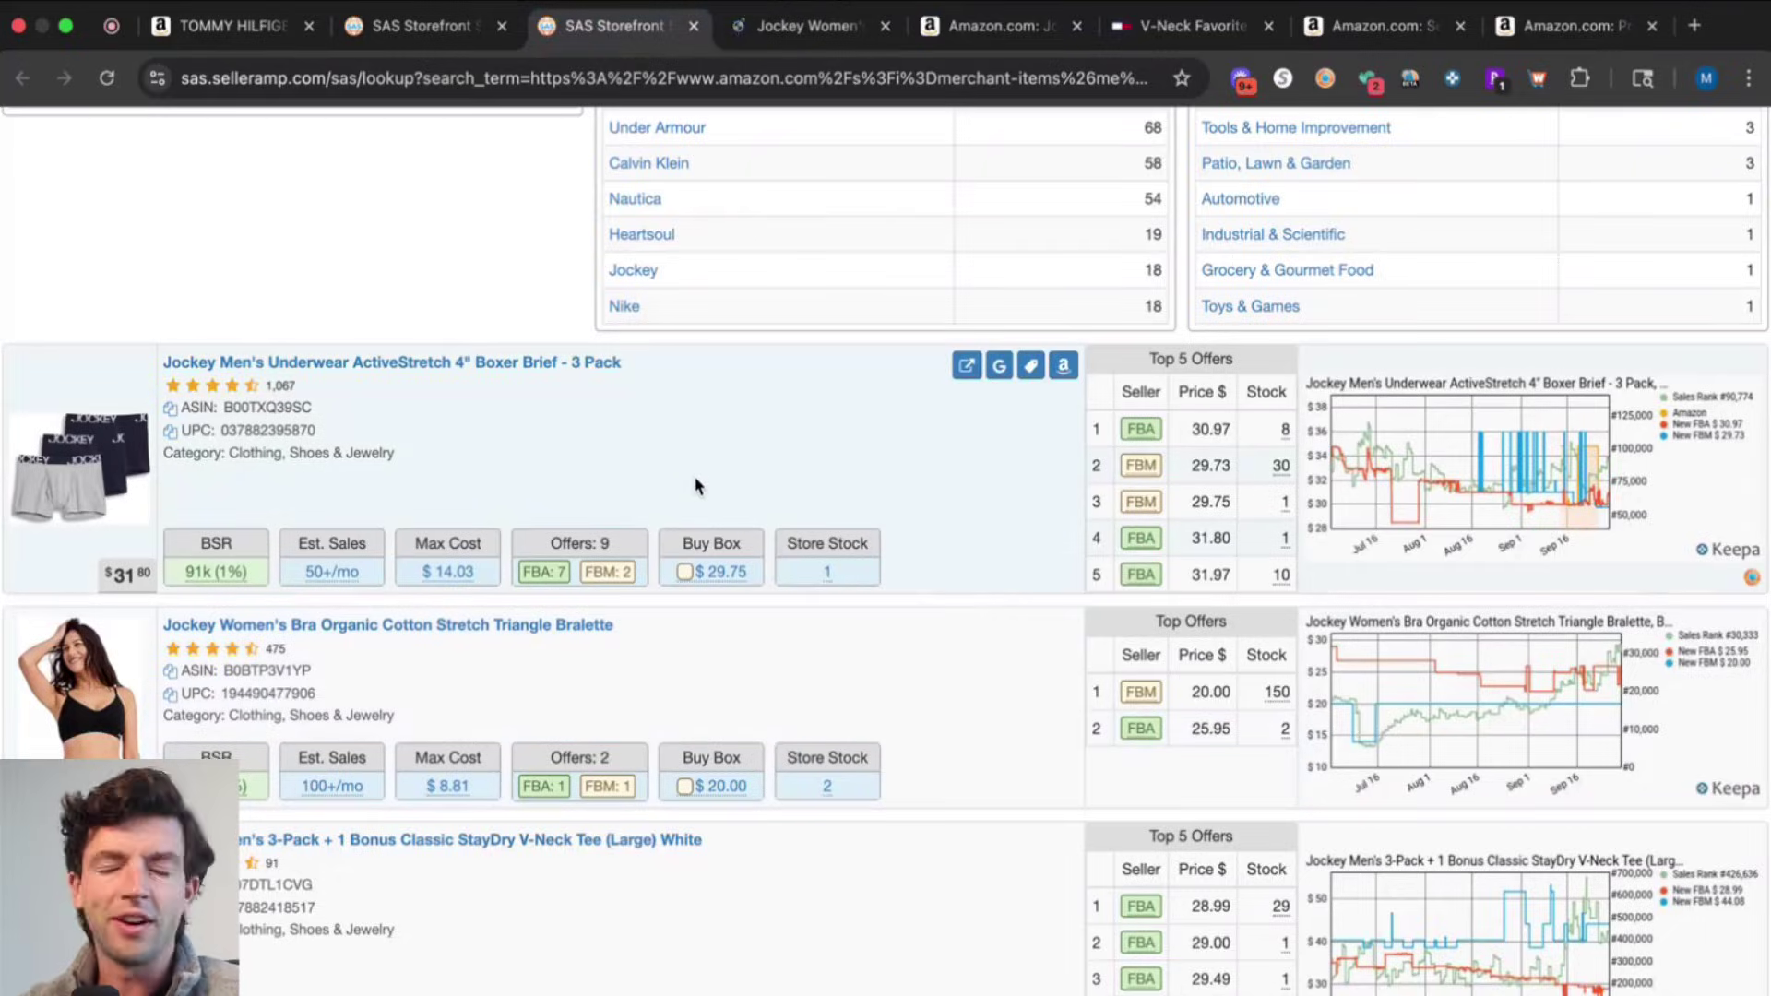
# Look over the remaining Jockey products and filter the storefront to the Nautica brand
pyautogui.scroll(-3, 695, 486)
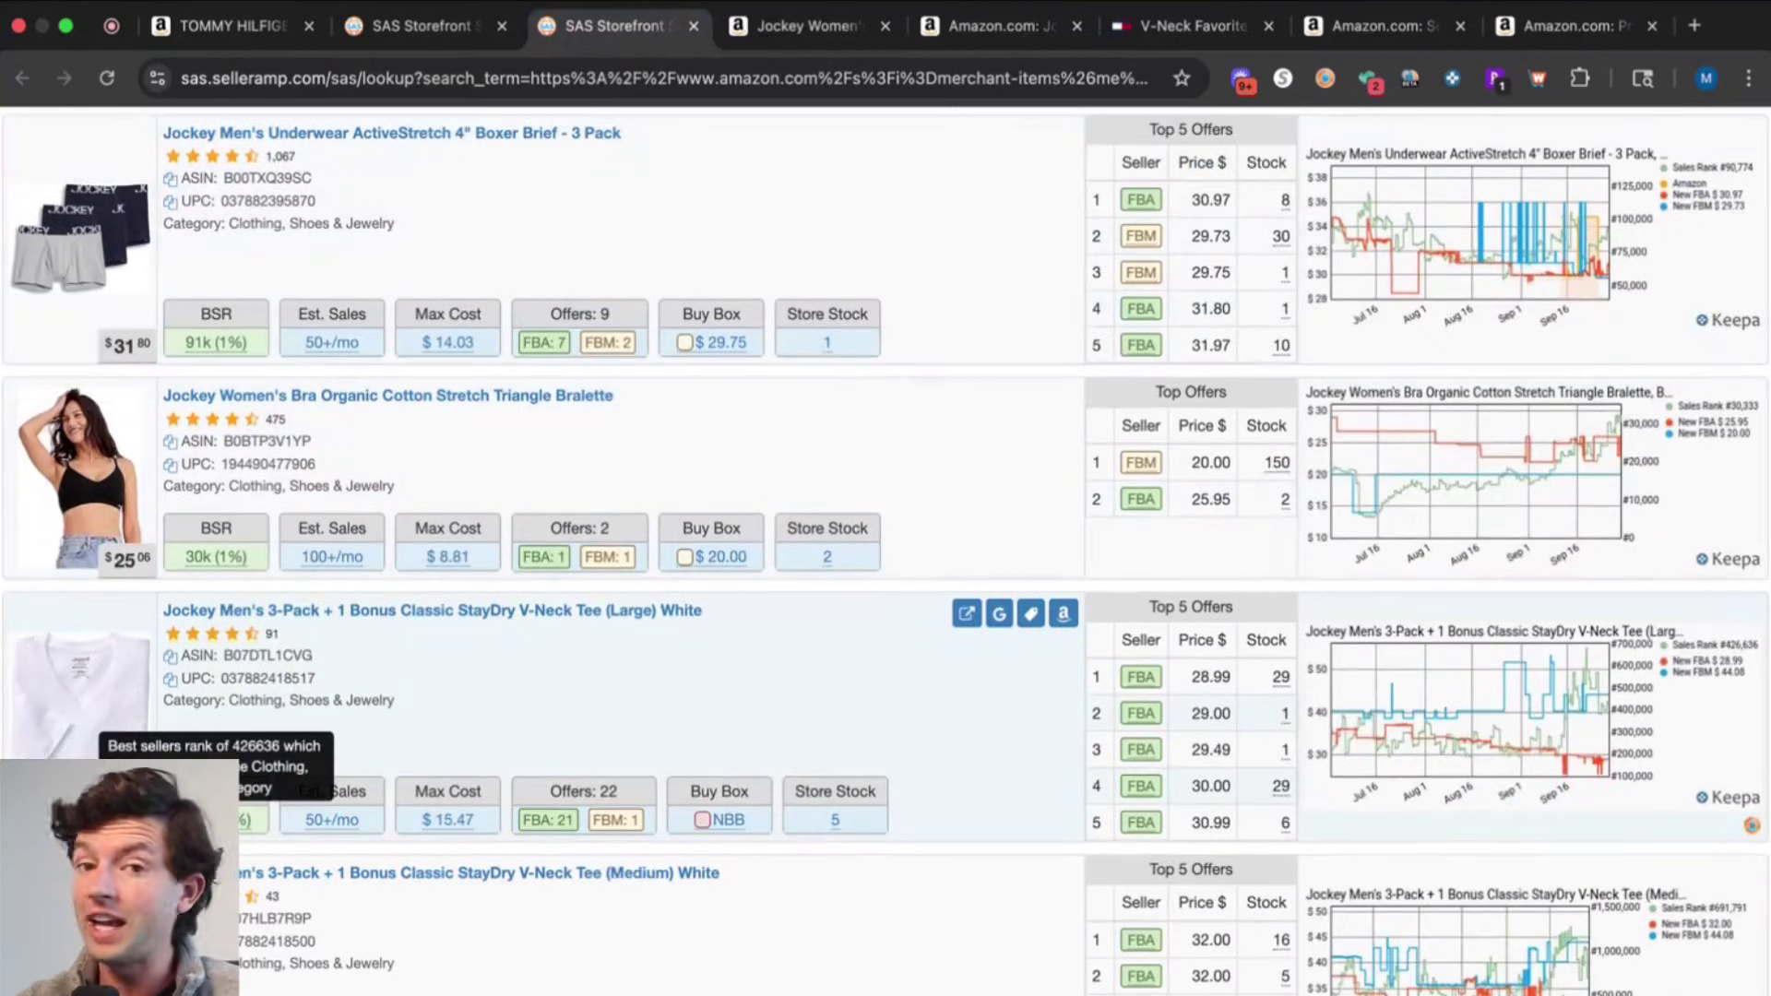
pyautogui.scroll(8, 216, 793)
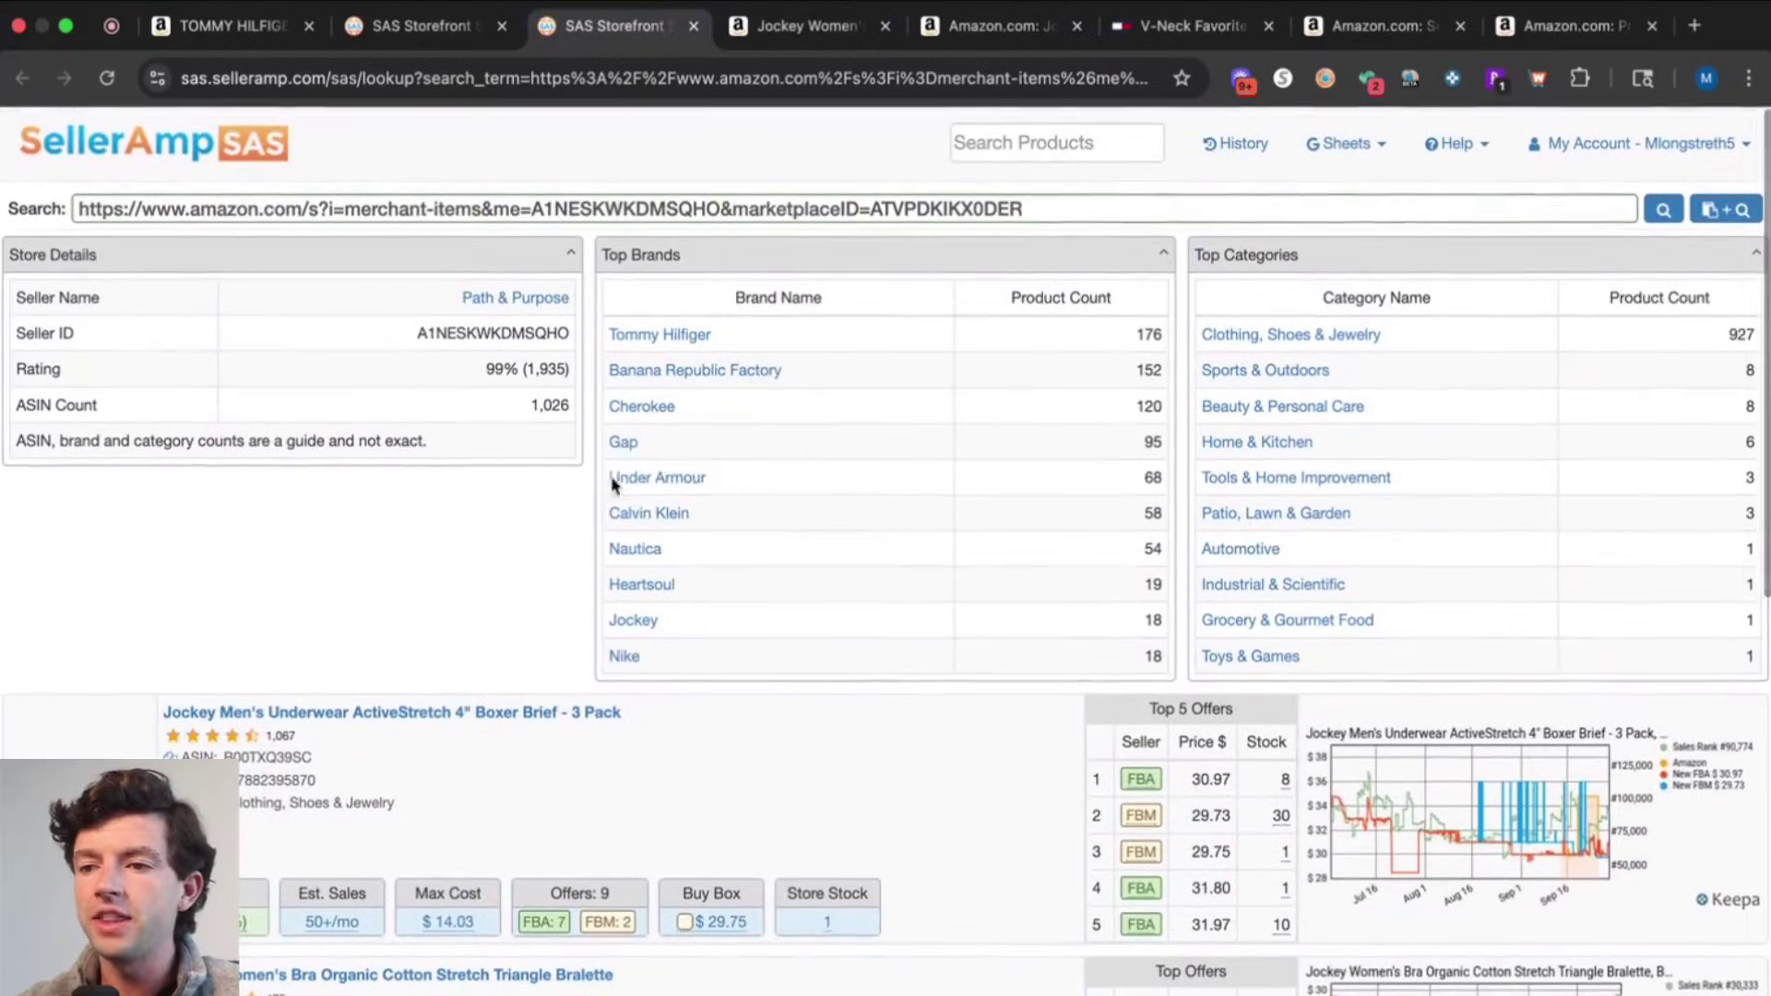
pyautogui.click(649, 552)
pyautogui.scroll(-3, 645, 554)
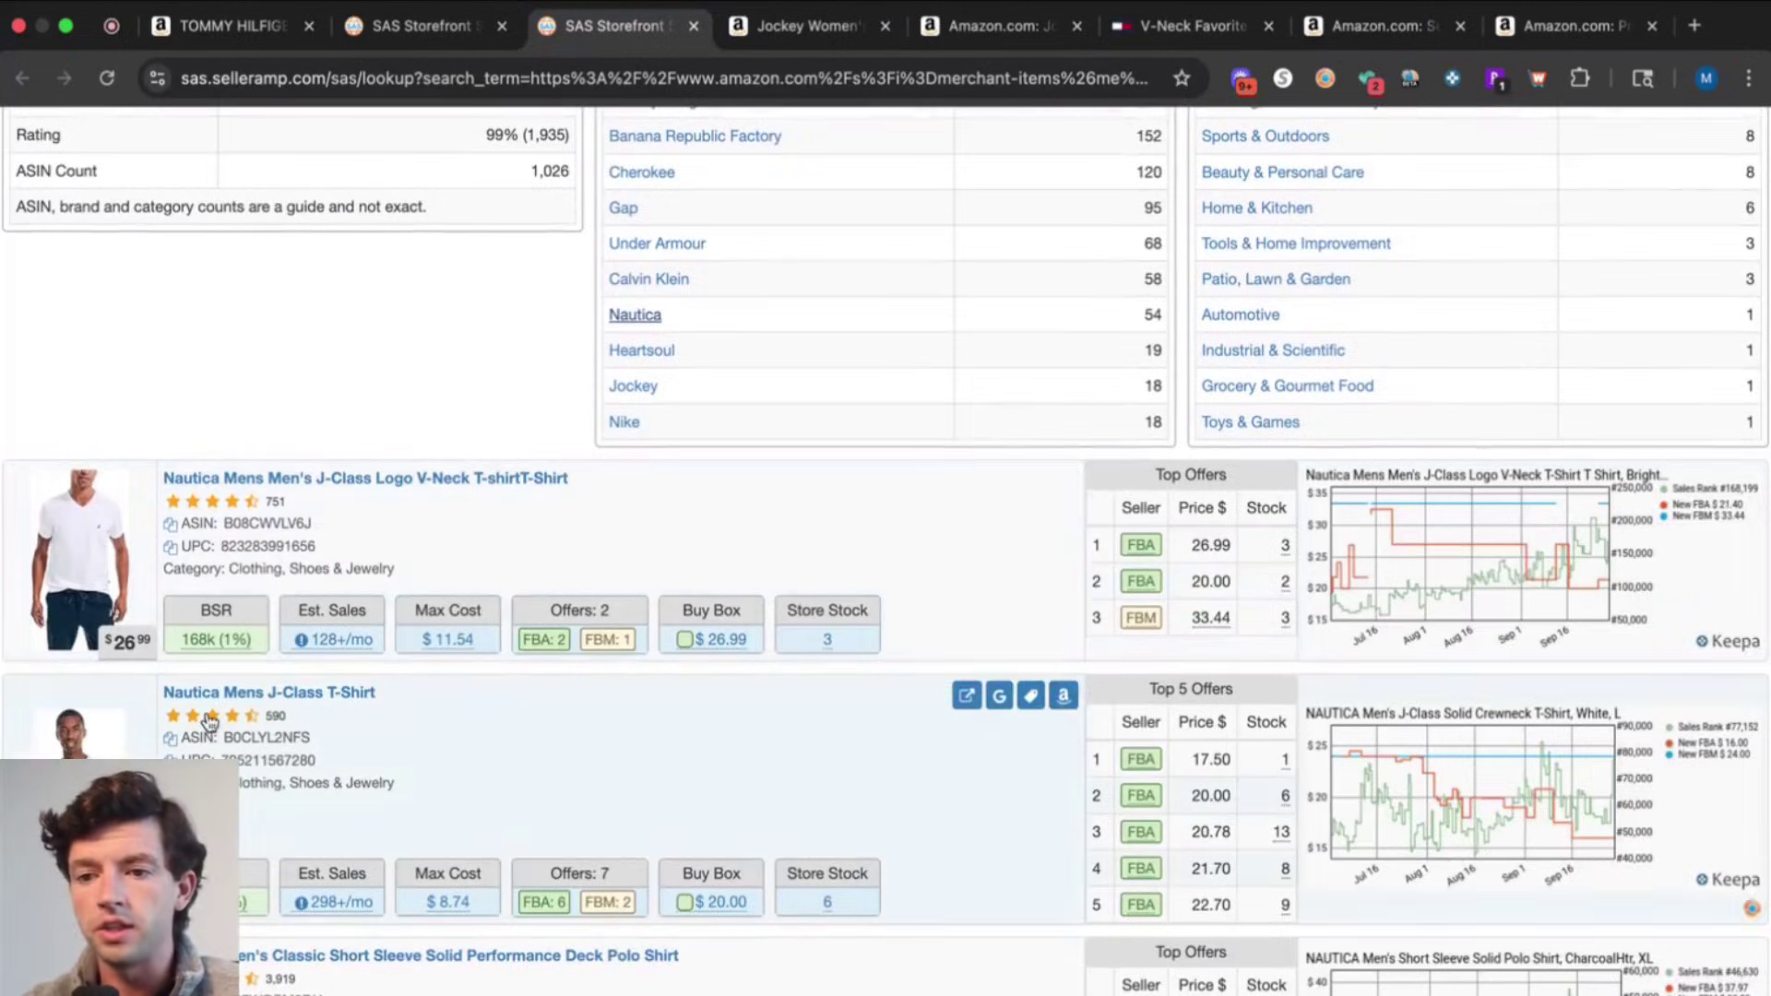
# Open the Amazon listings for Nautica's J-Class Logo V-Neck, J-Class T-Shirt and Classic Short Sleeve Solid Performance Deck Polo Shirt
pyautogui.click(1063, 482)
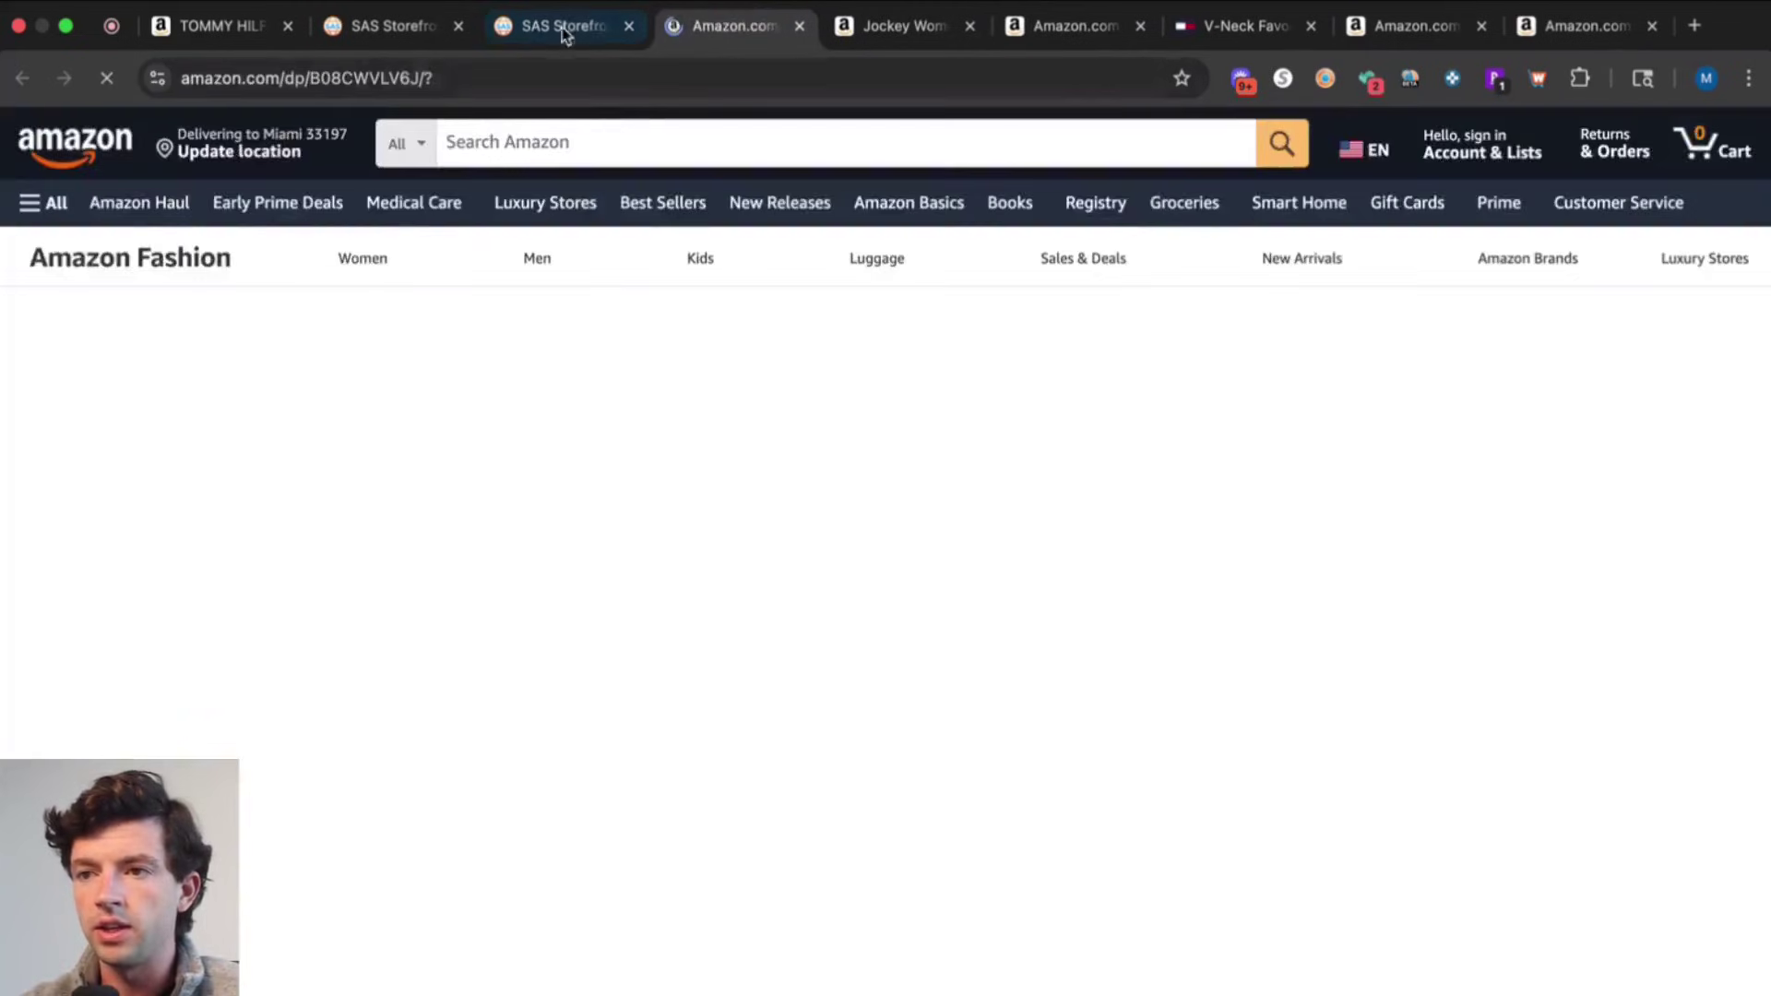
pyautogui.click(566, 28)
pyautogui.click(1064, 697)
pyautogui.click(565, 28)
pyautogui.scroll(-3, 607, 430)
pyautogui.moveTo(242, 808)
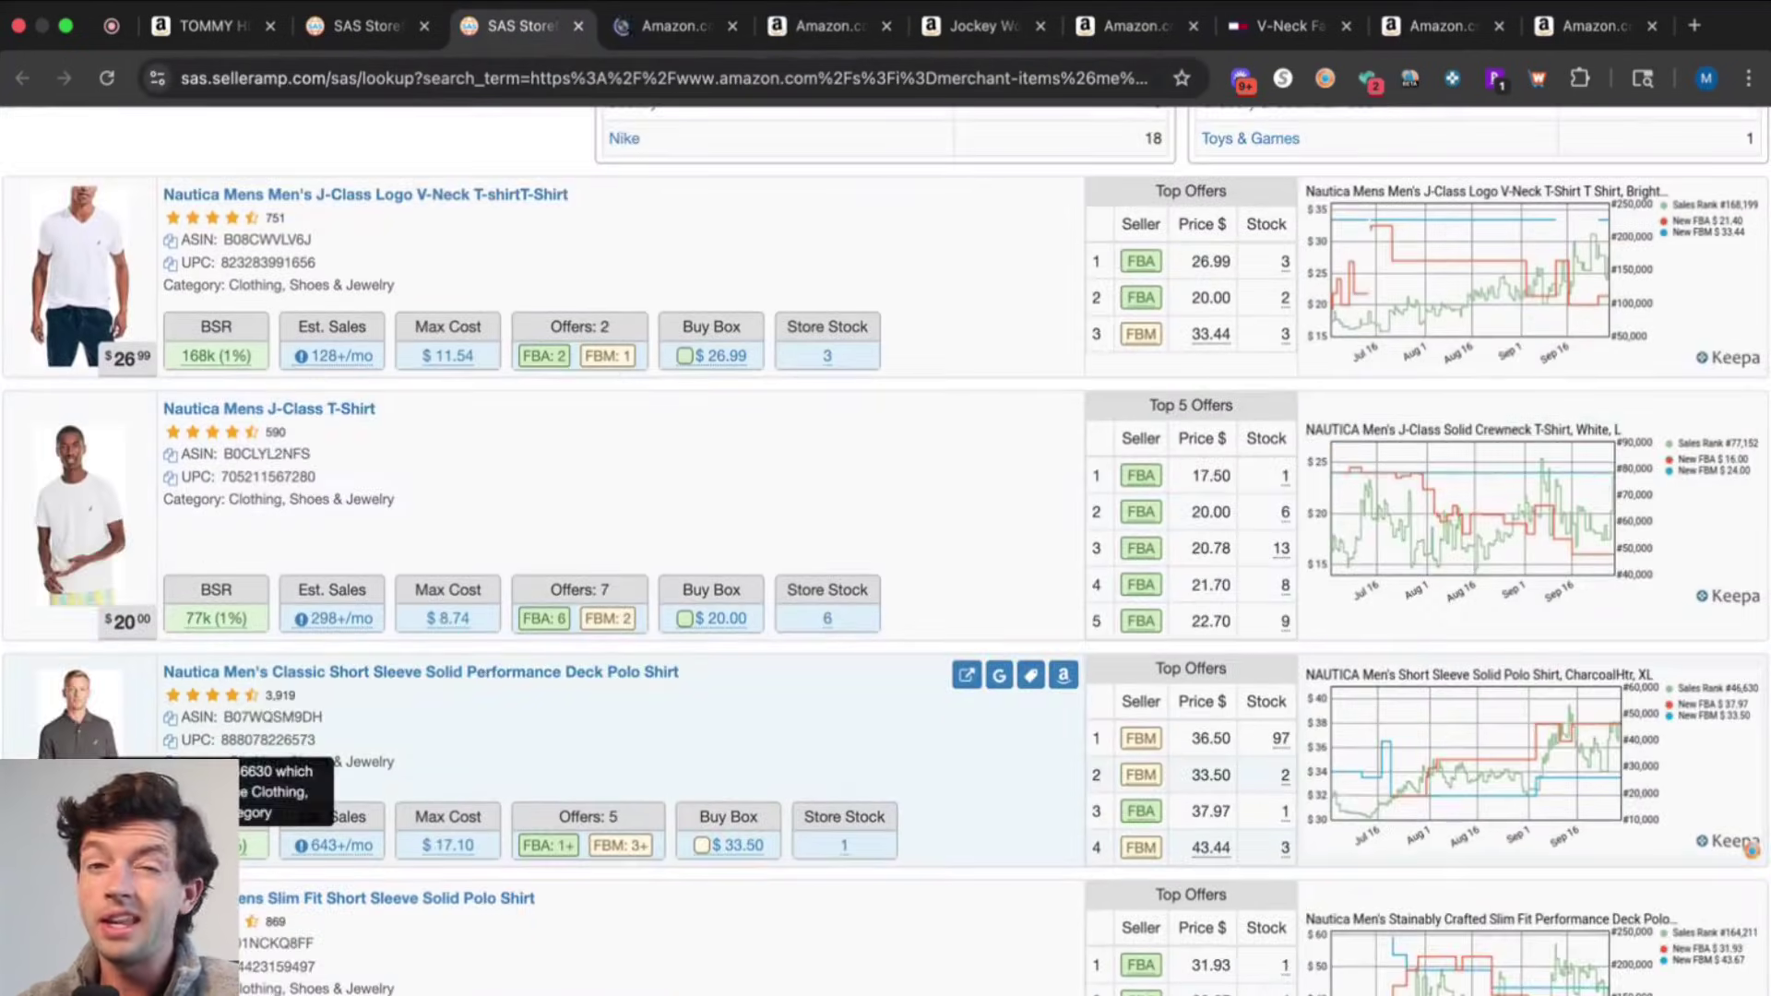
pyautogui.click(1063, 675)
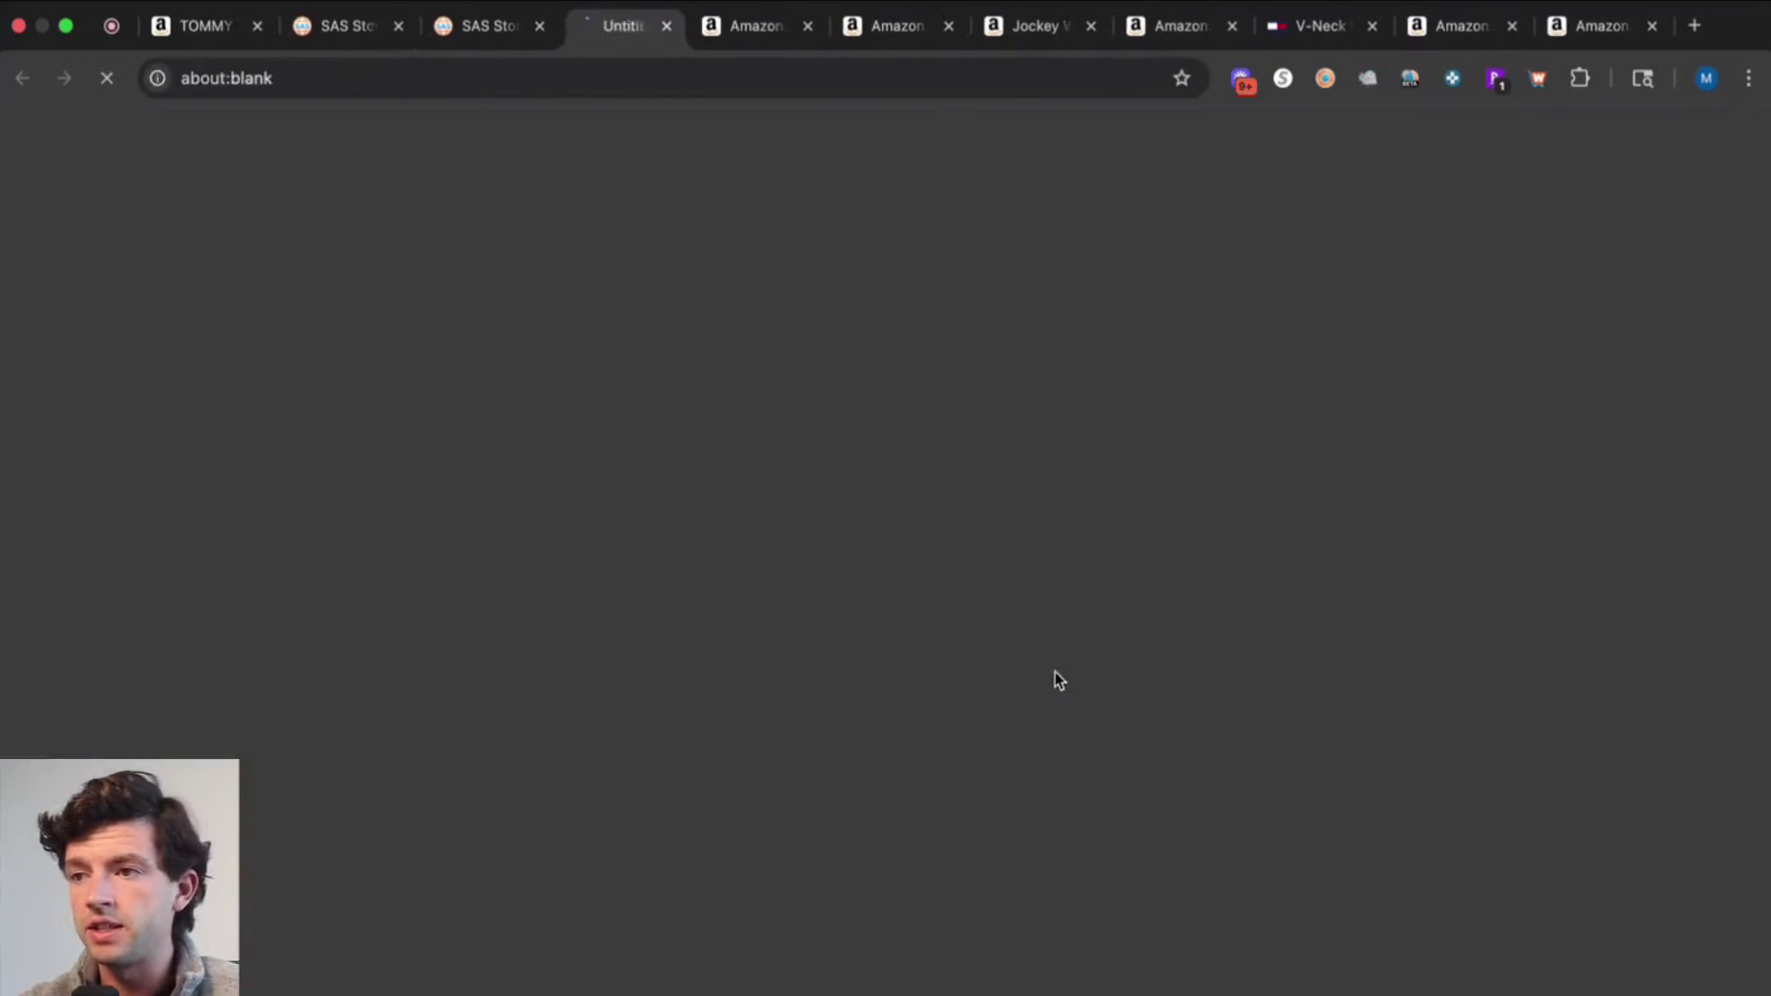
# Switch to the Jockey ActiveStretch boxer brief listing, view its Keepa price history and show its variations table
pyautogui.click(1181, 32)
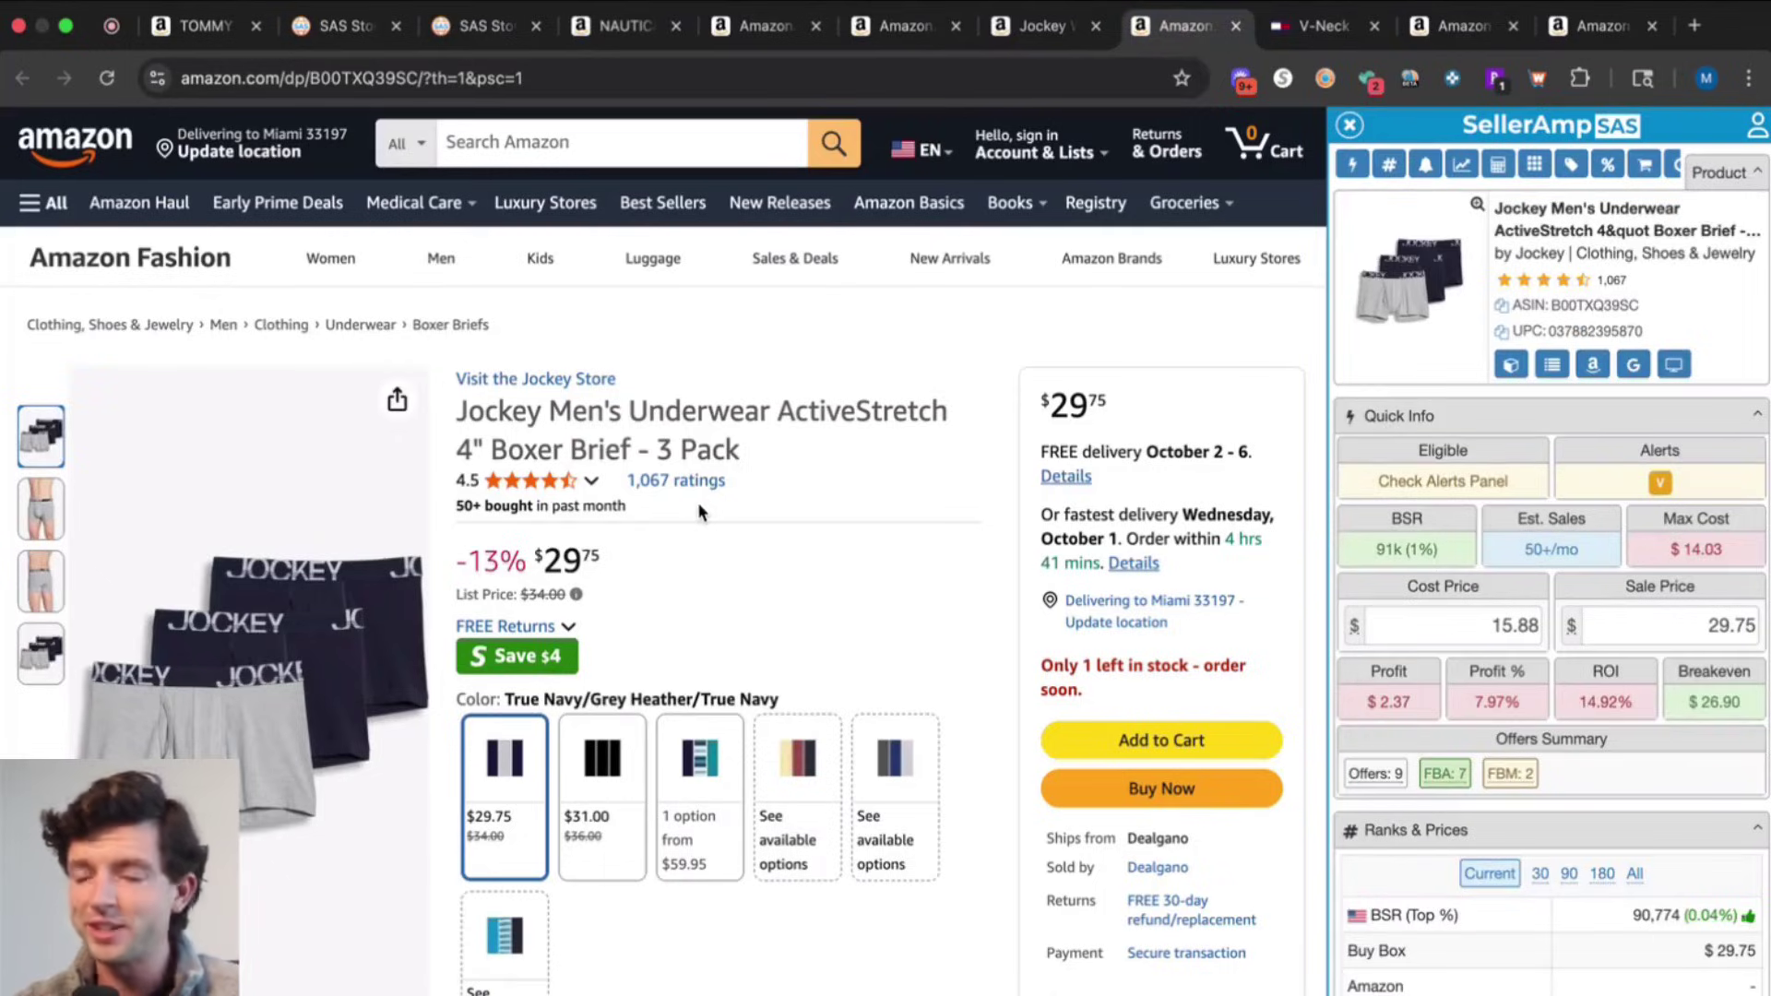
pyautogui.scroll(-15, 699, 509)
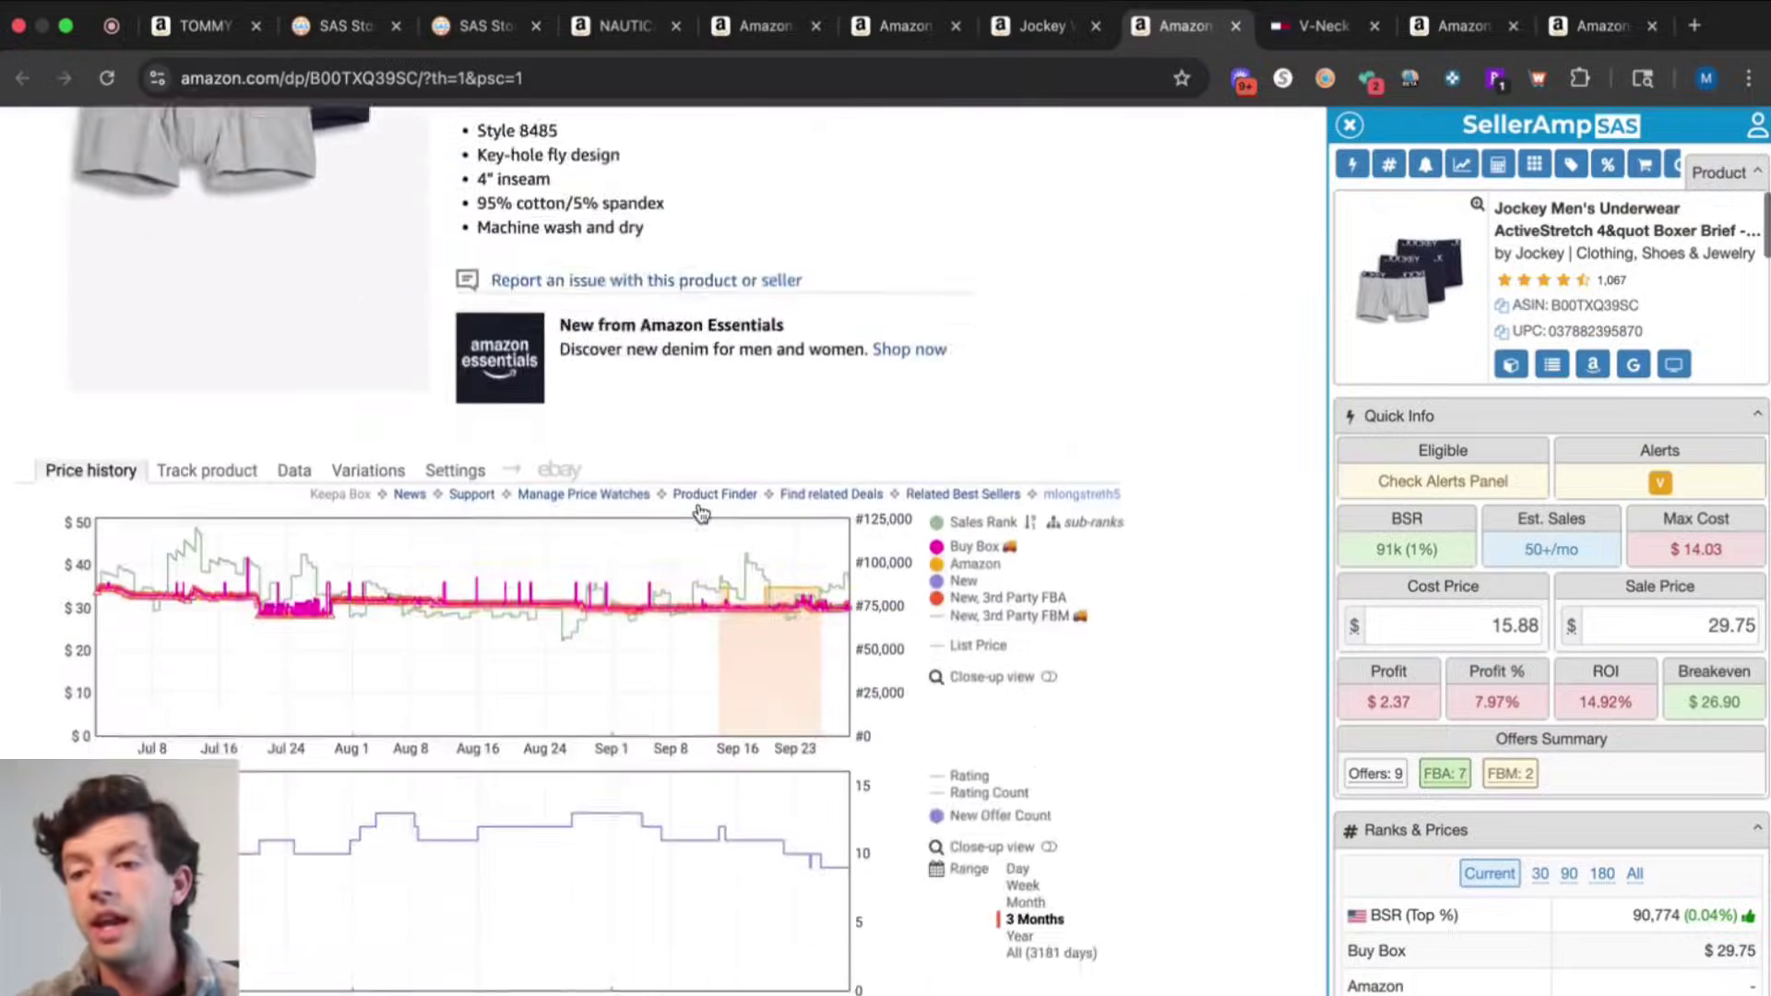
pyautogui.click(346, 329)
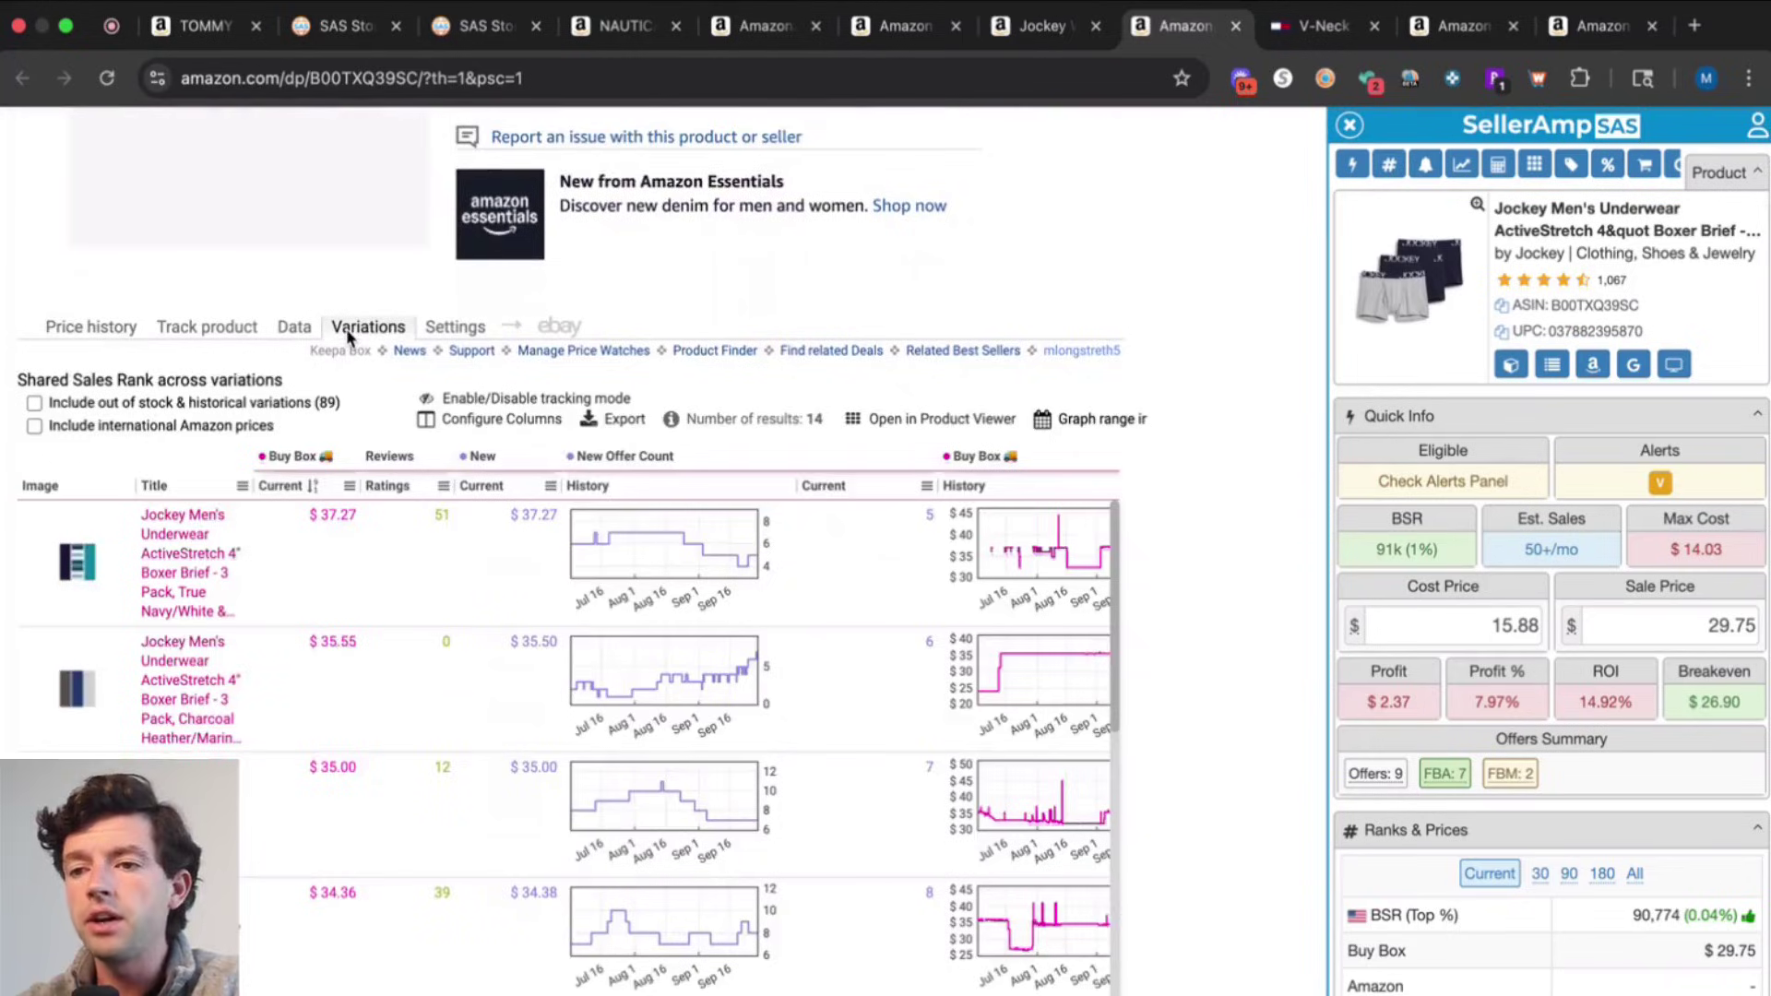
pyautogui.scroll(-3, 346, 329)
pyautogui.moveTo(293, 358); pyautogui.dragTo(258, 382)
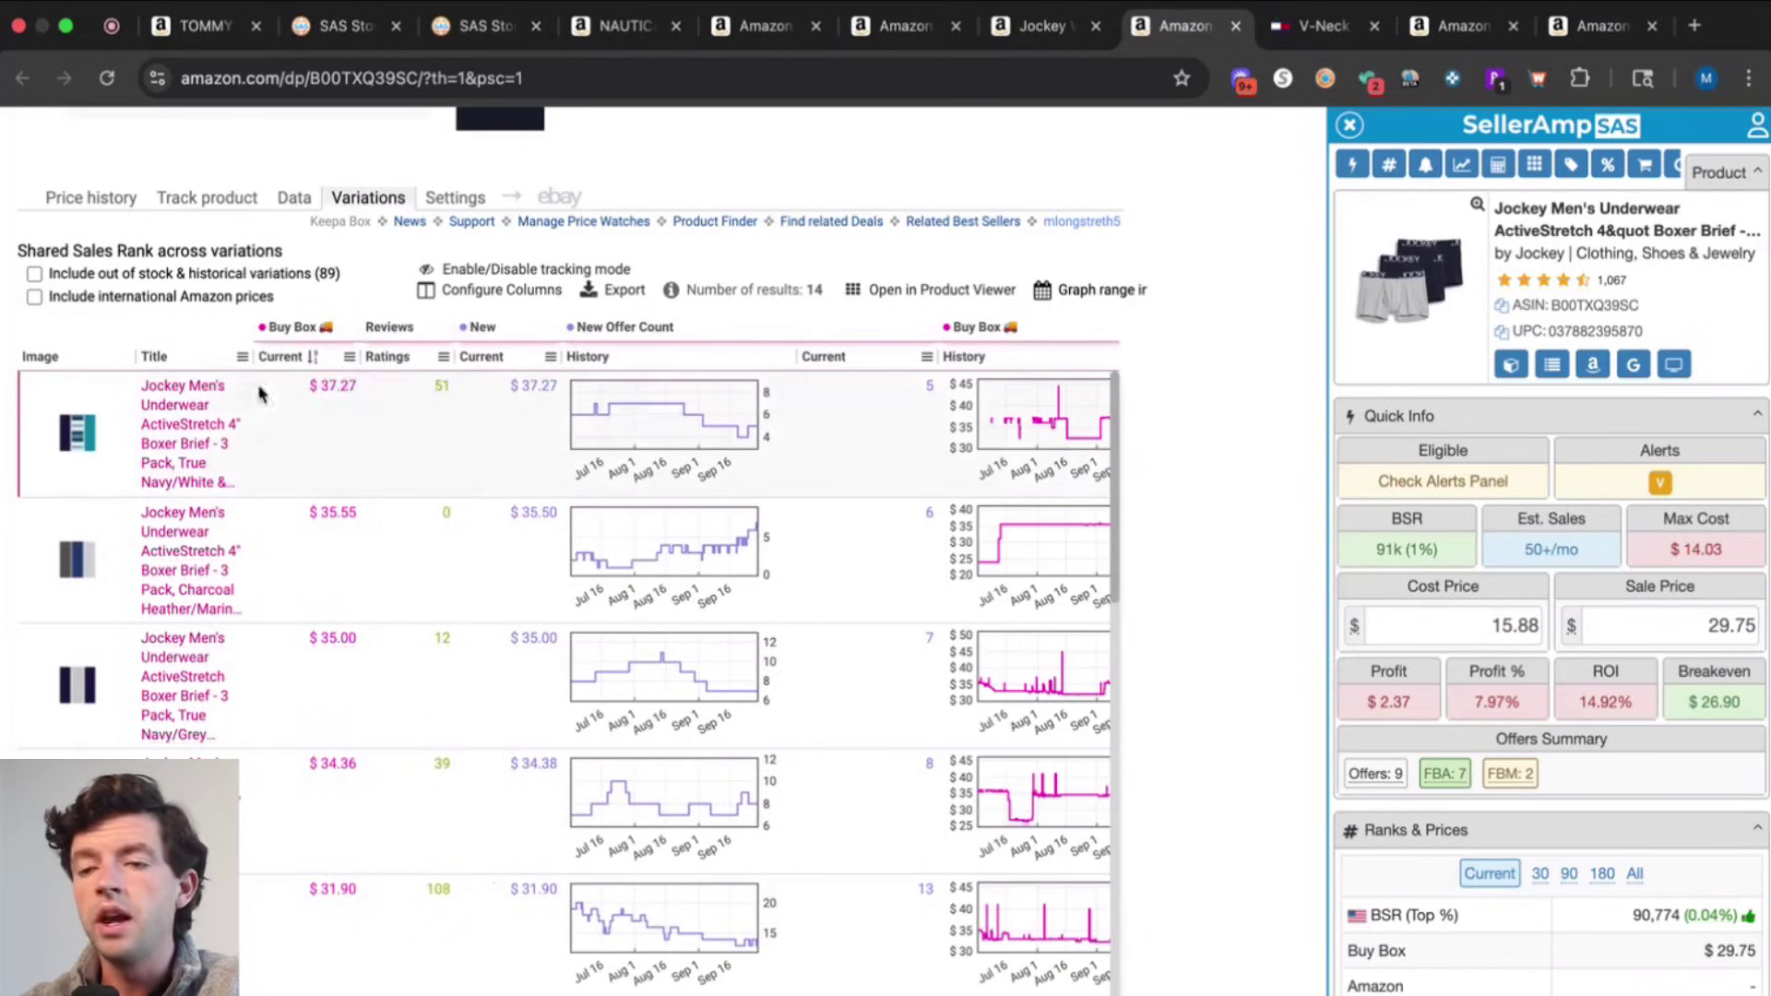
# Examine the current Buy Box prices and new offer count histories of the highest-priced boxer brief variations
pyautogui.scroll(3, 258, 379)
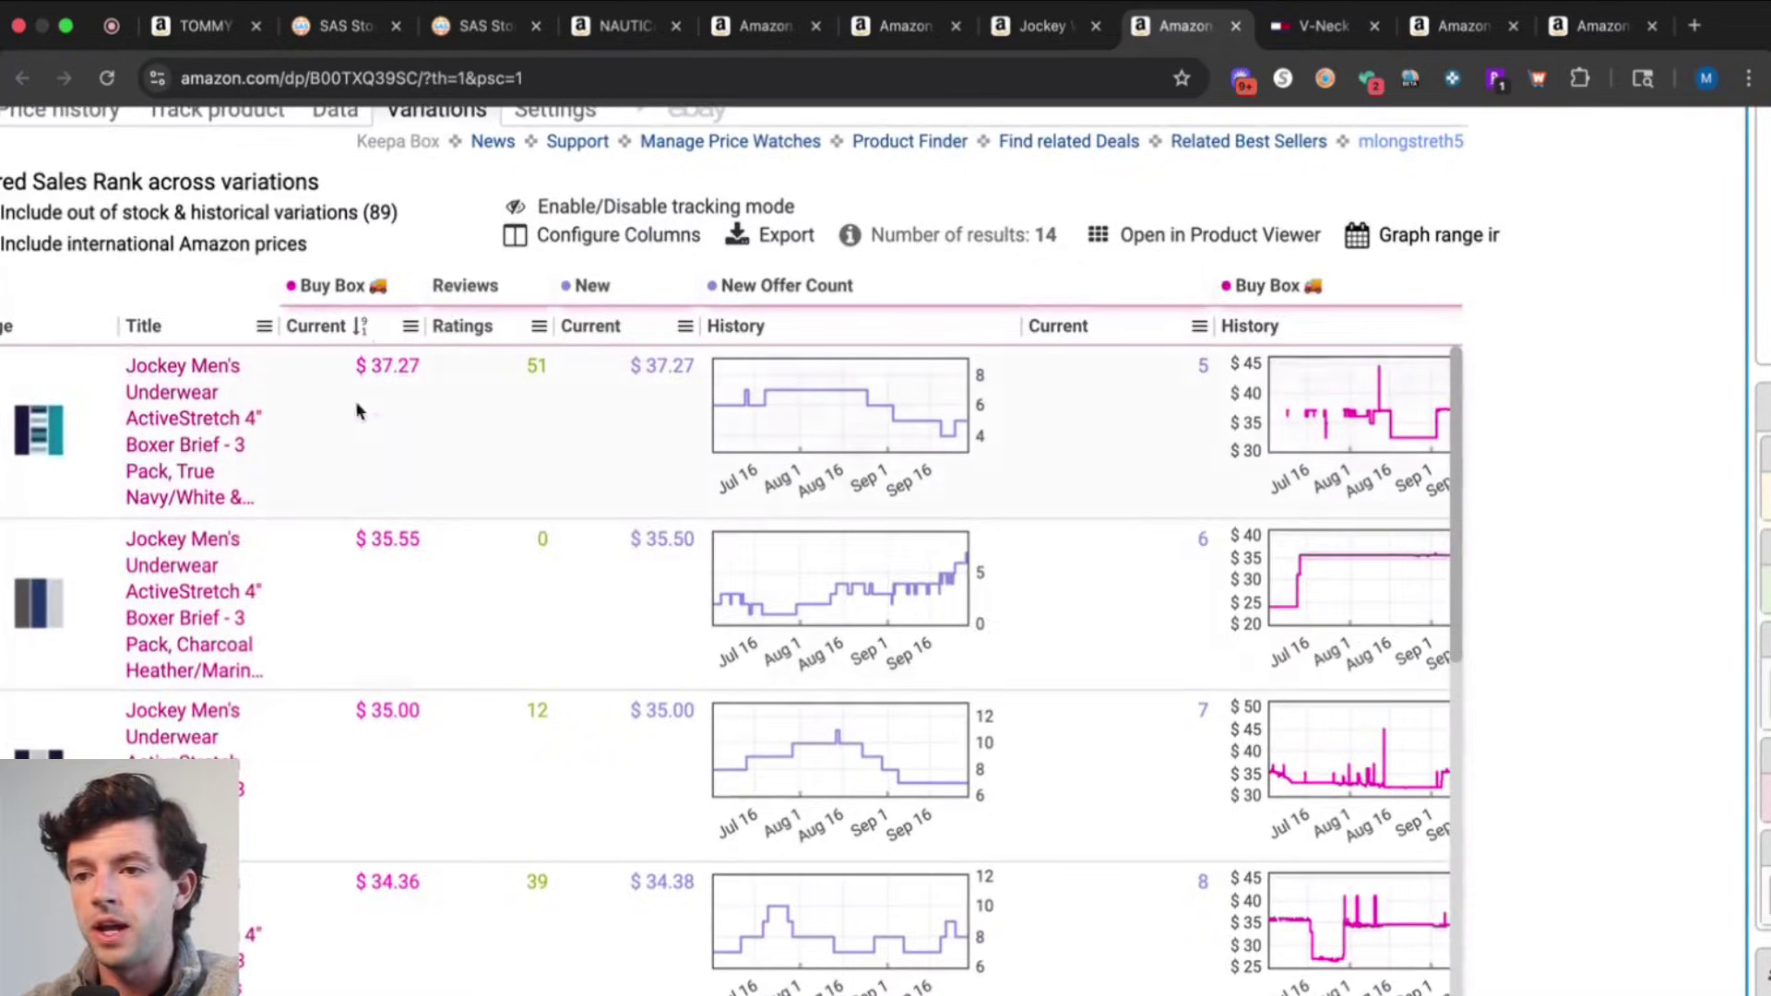
pyautogui.scroll(-2, 905, 660)
pyautogui.scroll(2, 886, 628)
pyautogui.scroll(5, 821, 590)
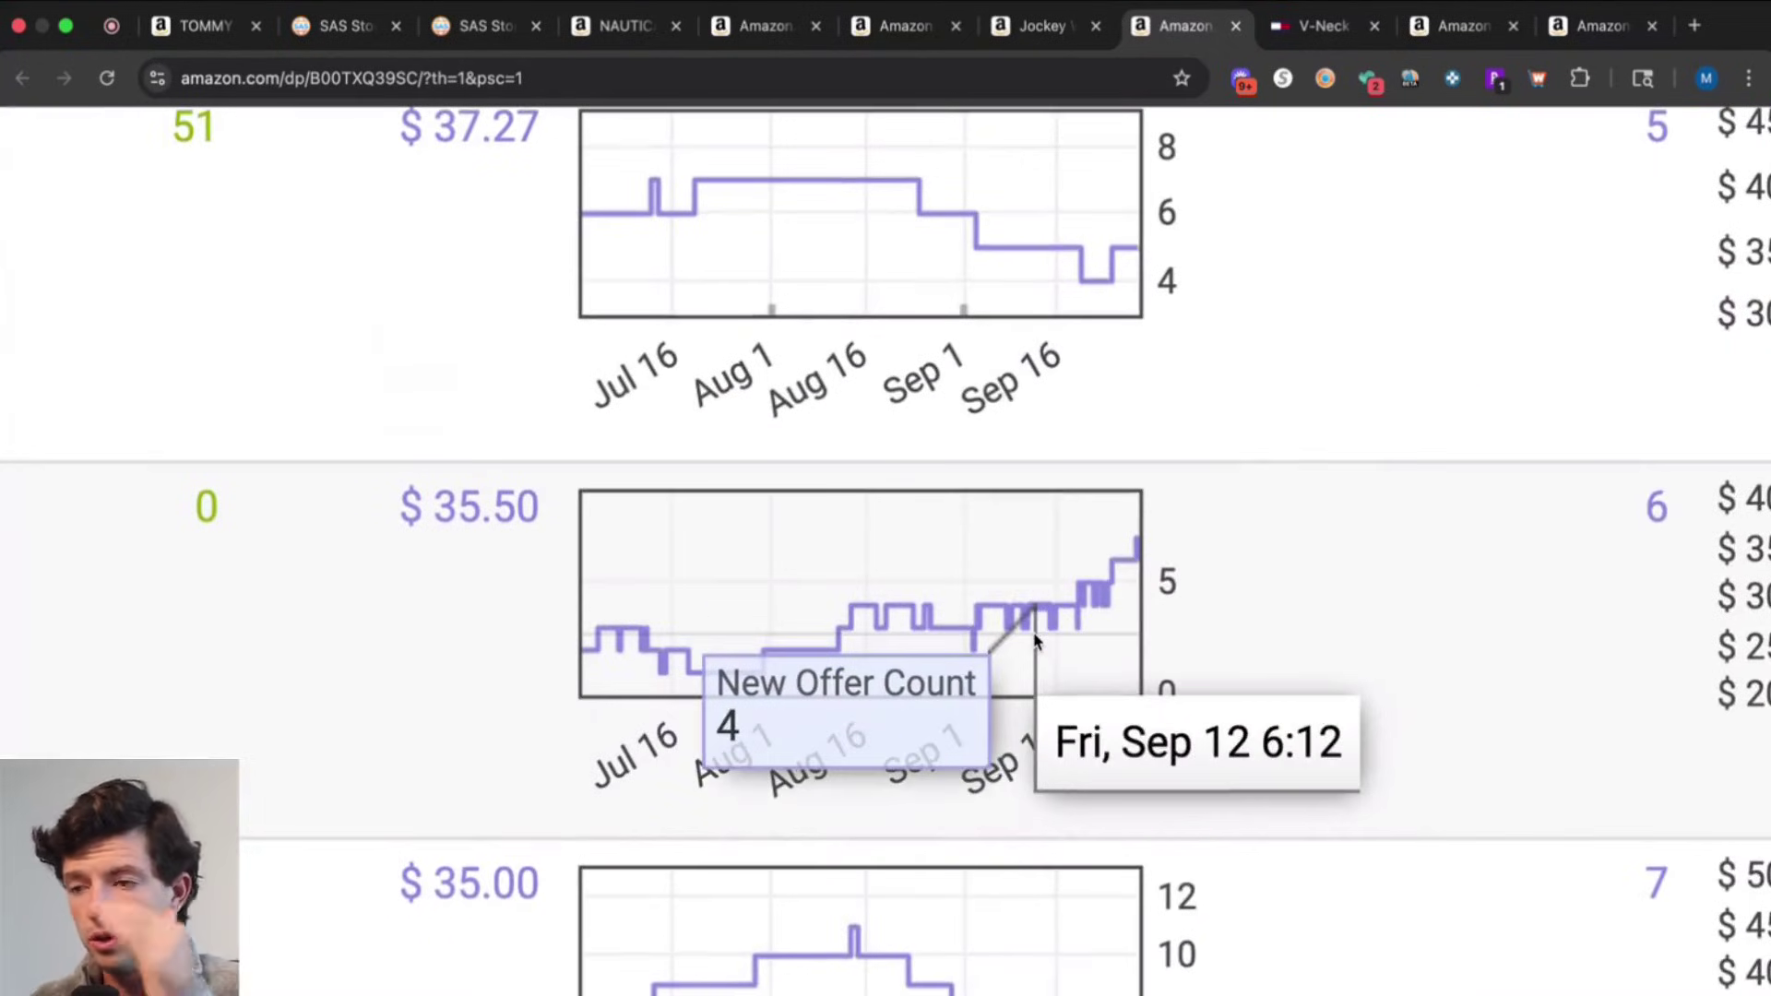
pyautogui.scroll(3, 1035, 636)
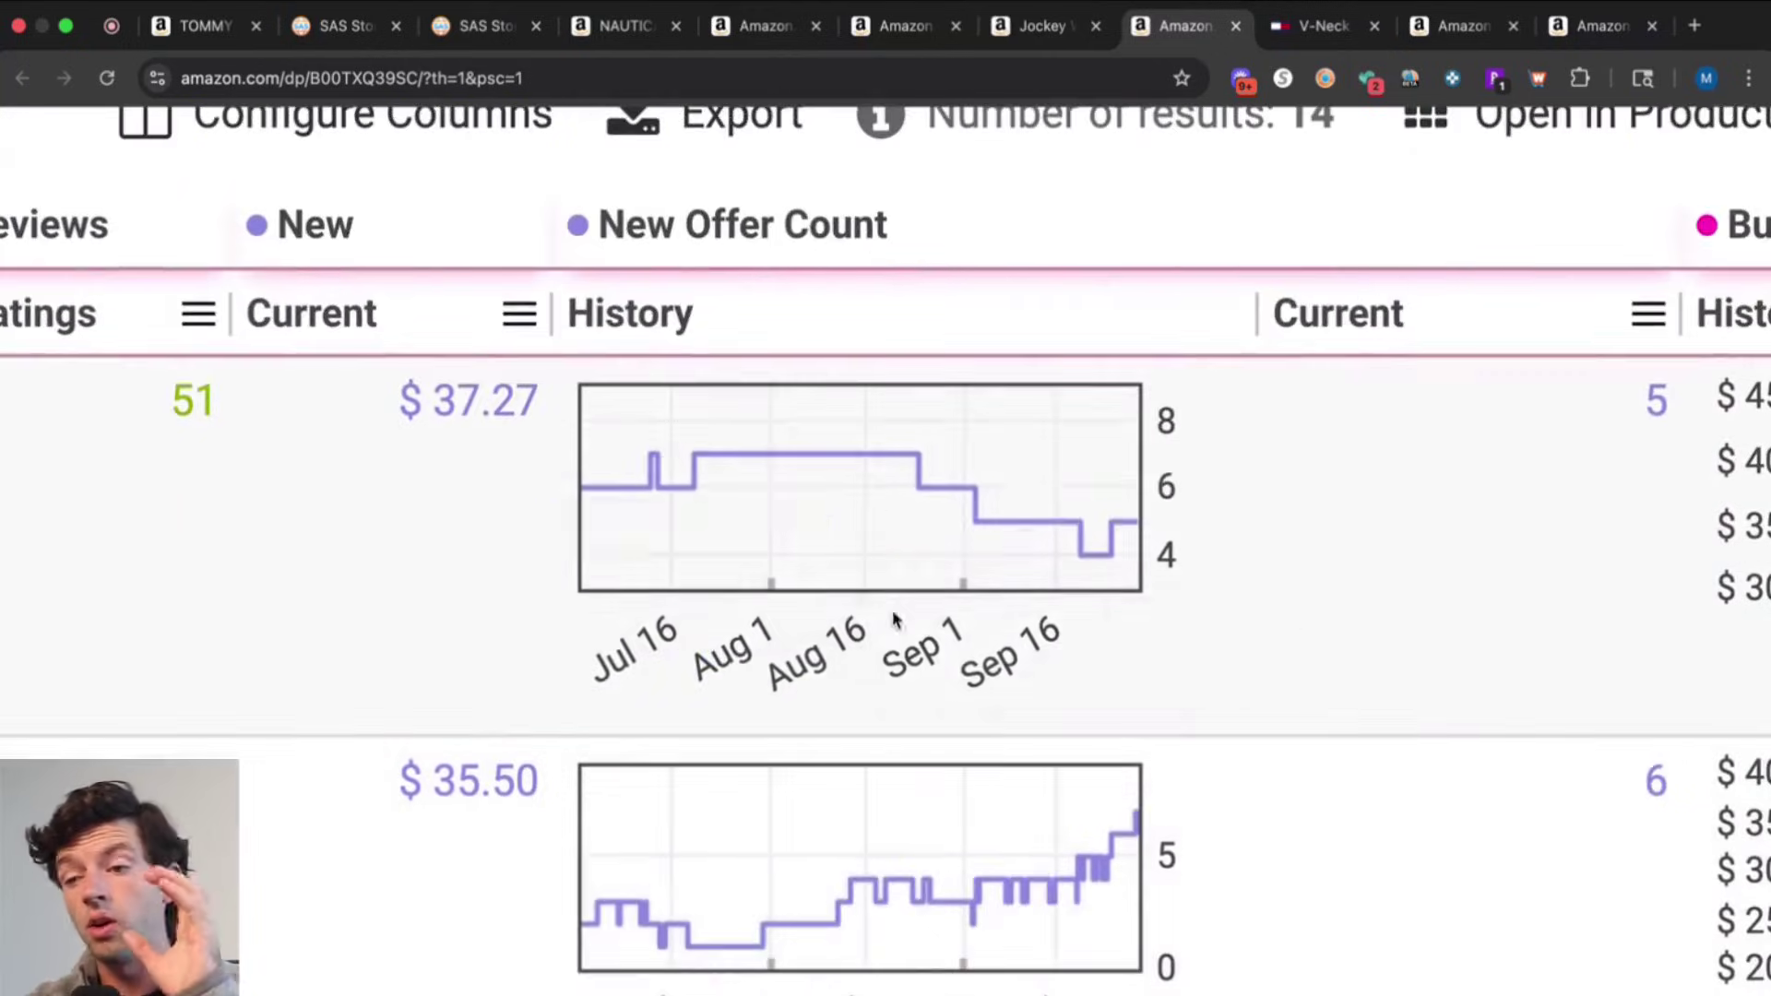
pyautogui.moveTo(809, 472)
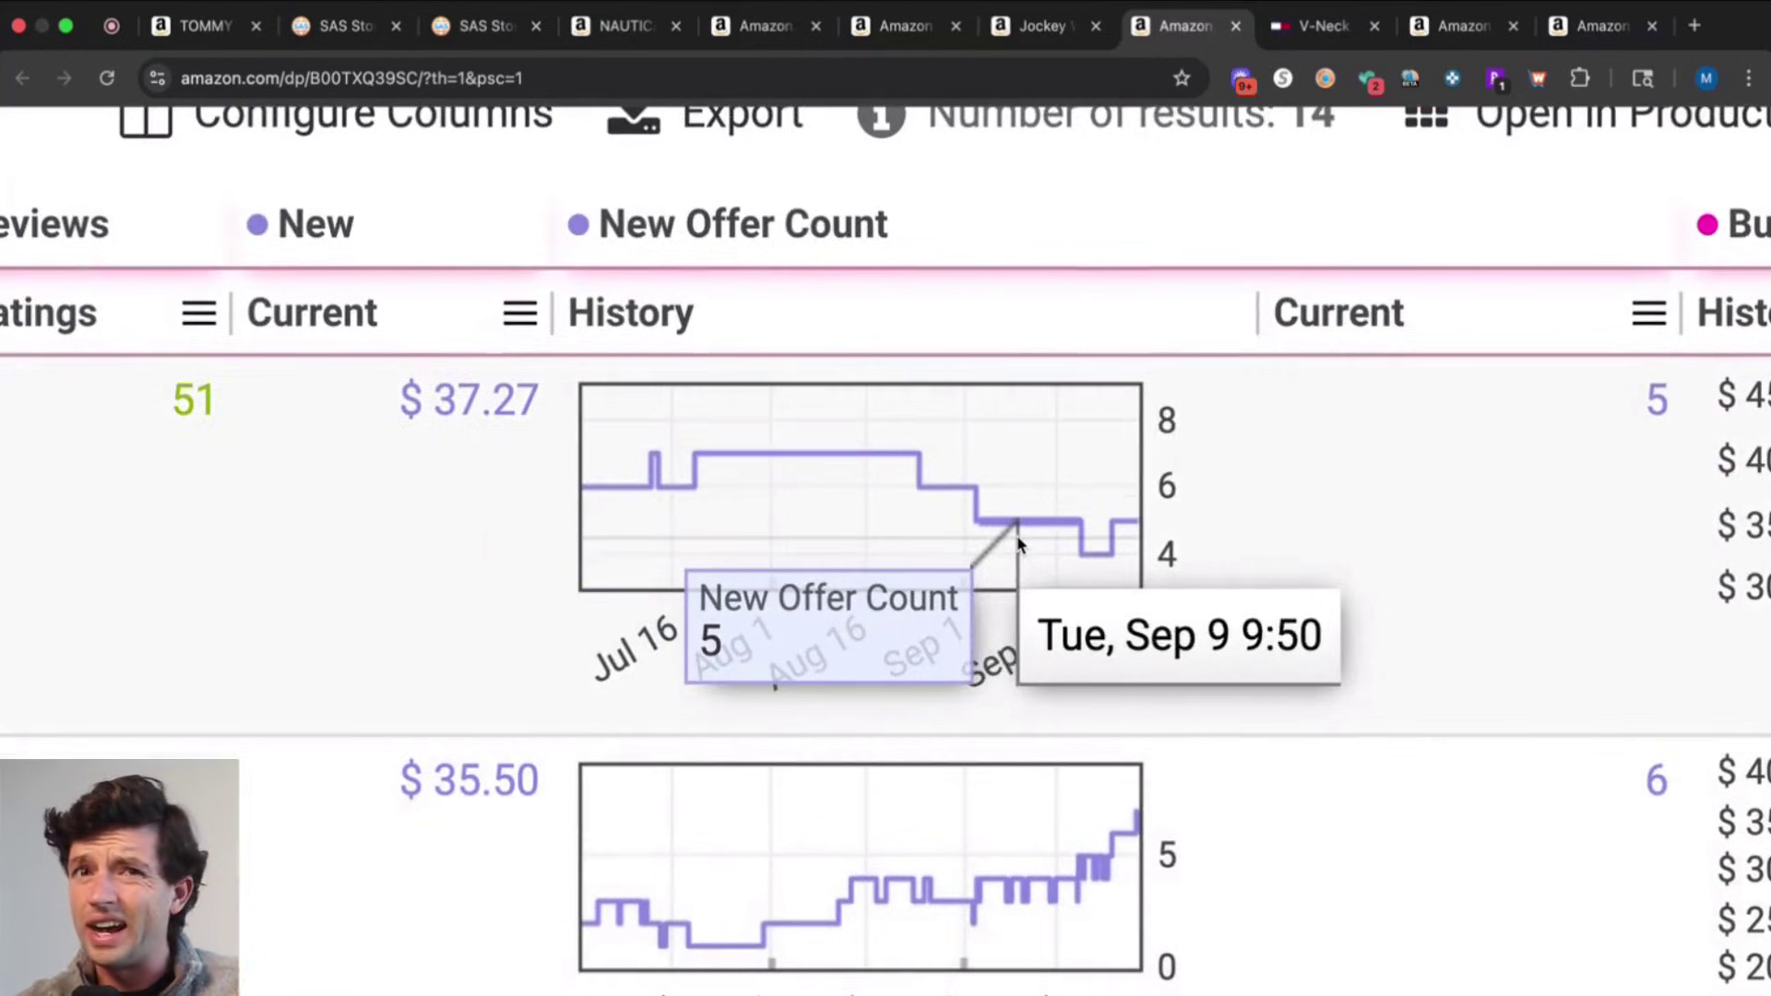
pyautogui.scroll(-3, 1018, 554)
pyautogui.moveTo(1060, 711)
pyautogui.scroll(-2, 1060, 714)
# Open the $35.55 Charcoal Heather boxer brief variation from Keepa and search for its product title on Google
pyautogui.scroll(-5, 1060, 716)
pyautogui.click(279, 627)
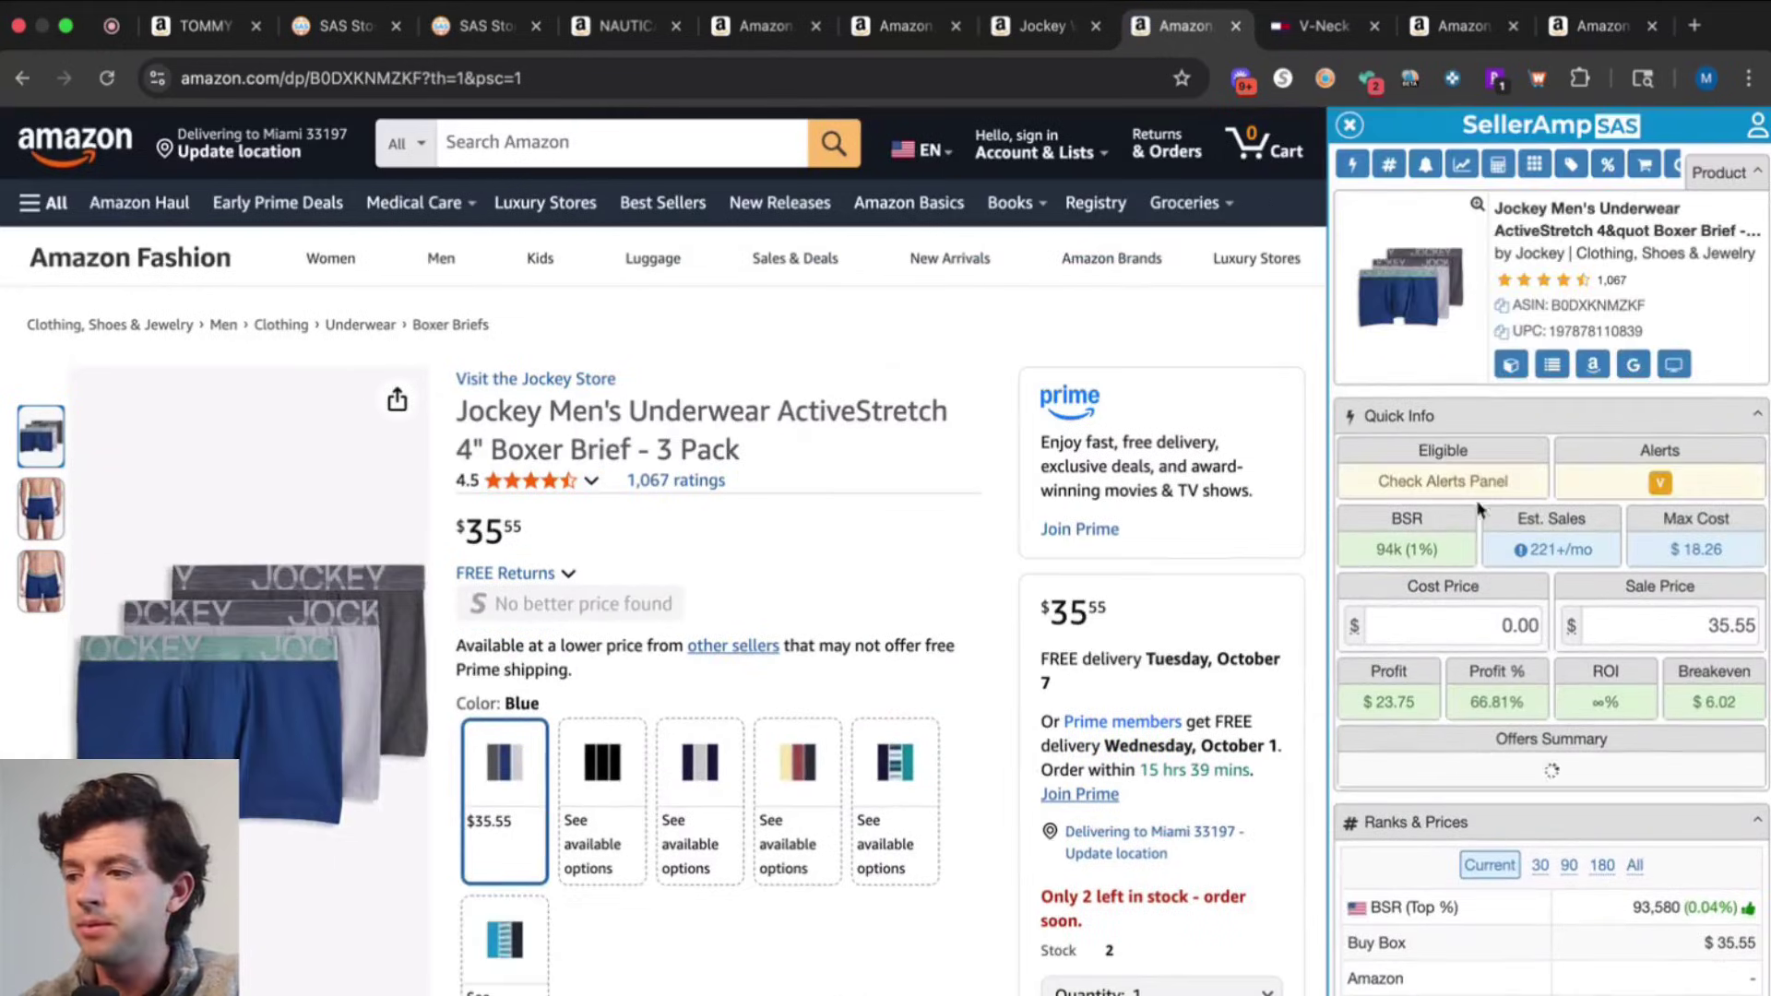
pyautogui.scroll(5, 1638, 371)
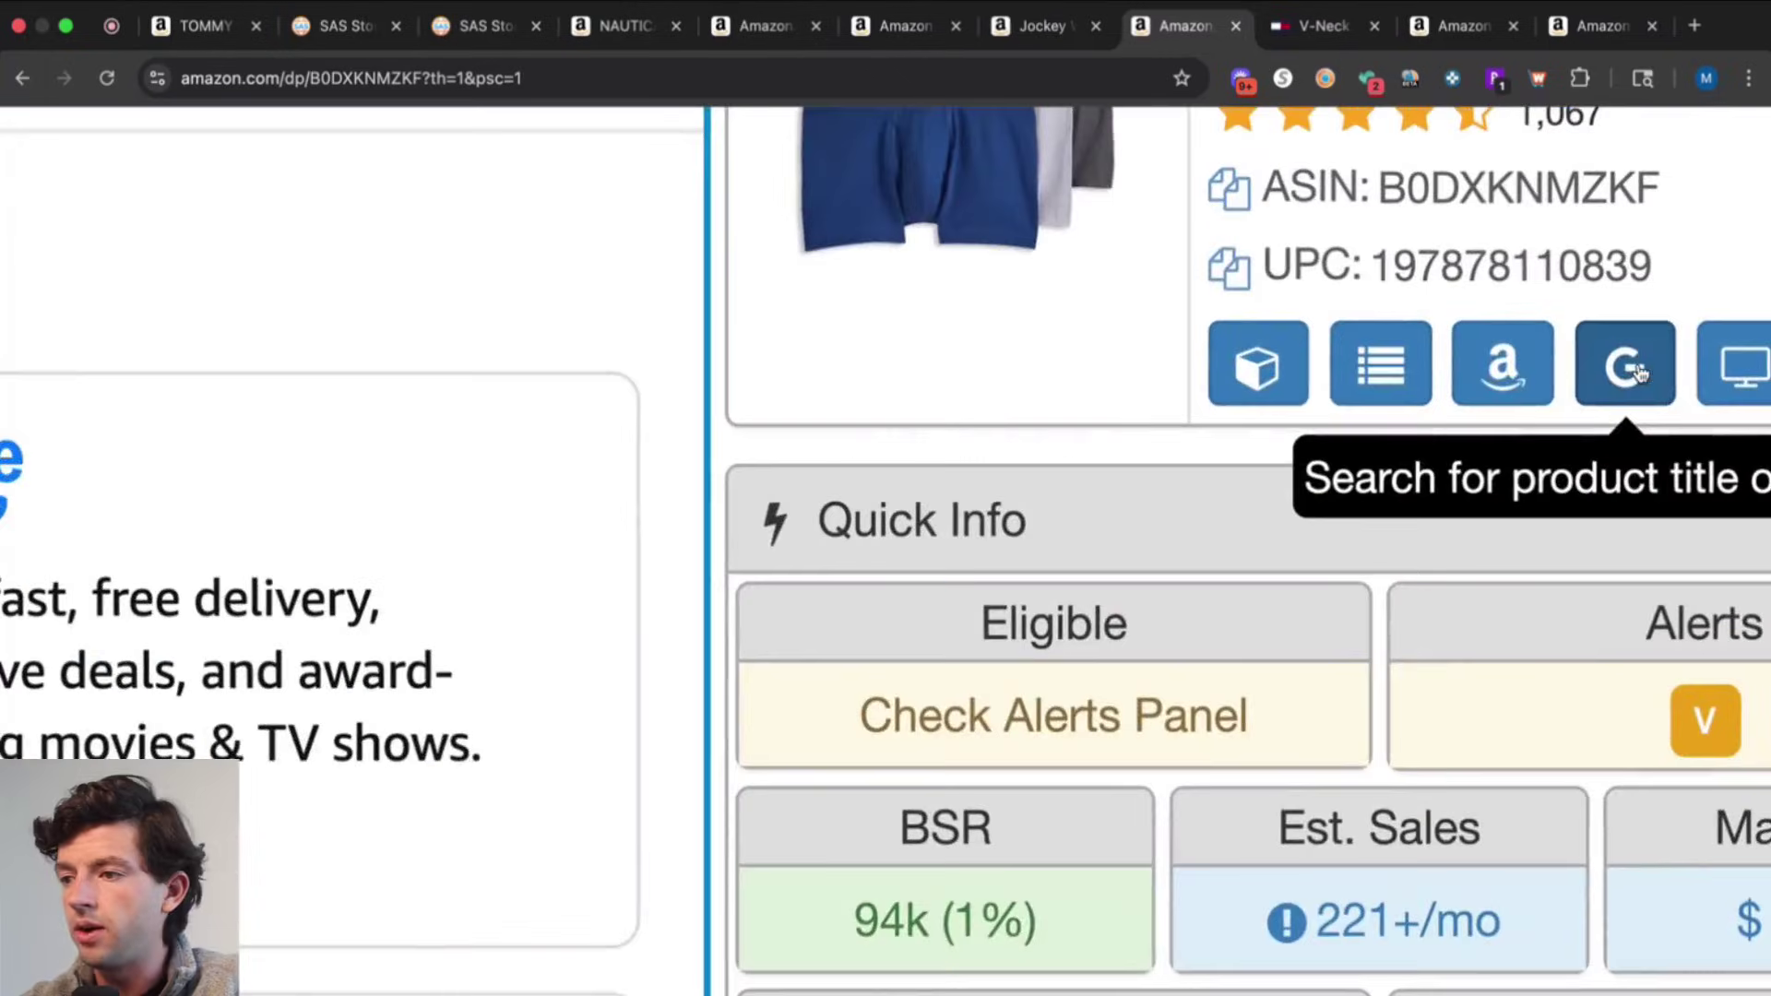
pyautogui.scroll(-5, 1638, 371)
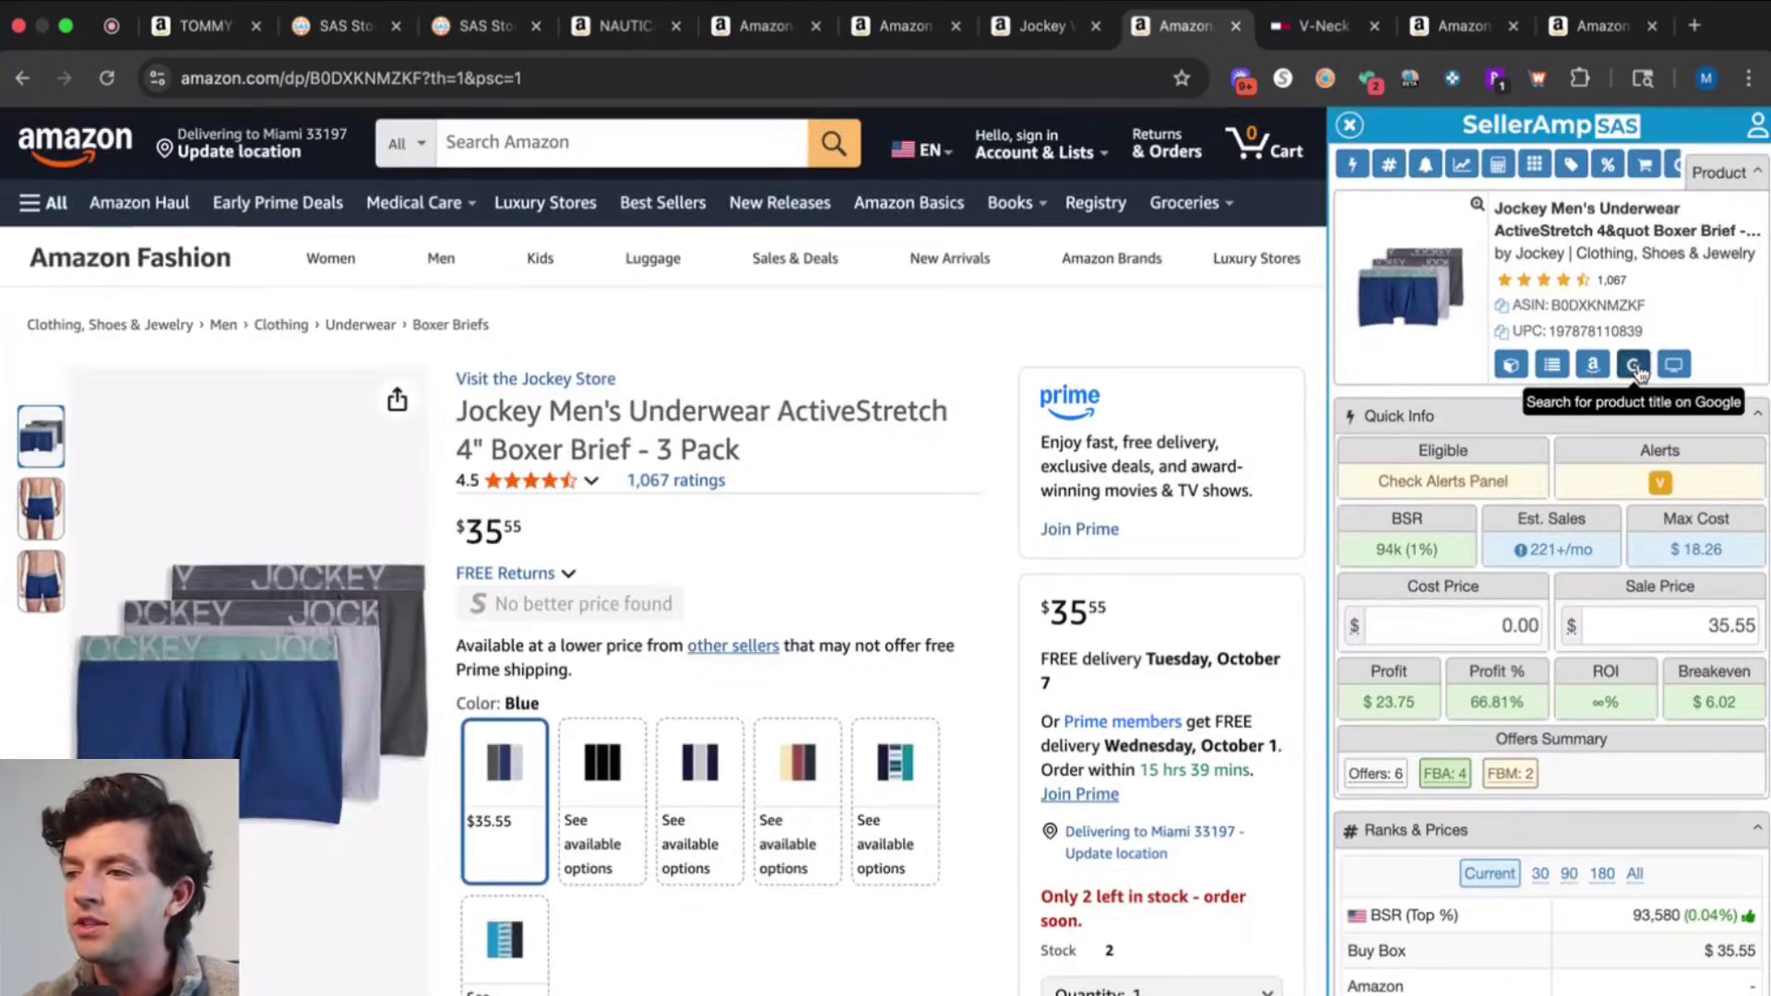
pyautogui.click(1638, 371)
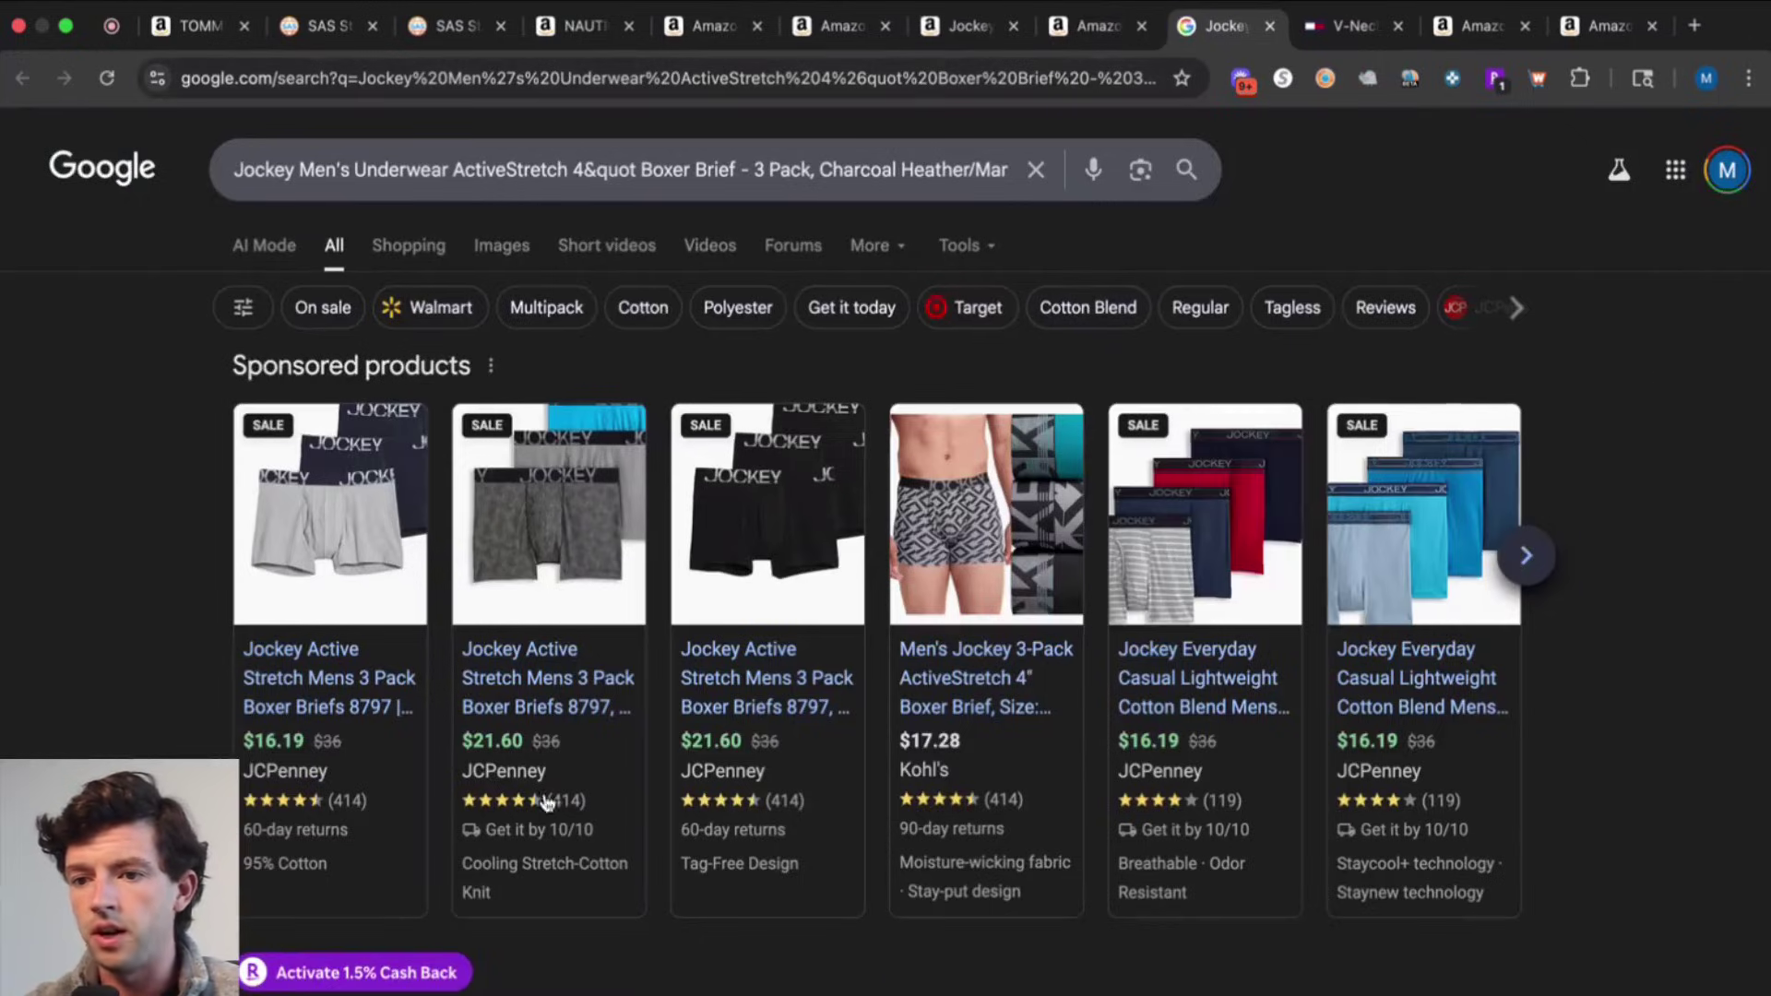
# Check the Google shopping results, return to the Amazon listing and choose the True Navy/Grey Heather/True Navy color
pyautogui.moveTo(340, 658)
pyautogui.click(1091, 26)
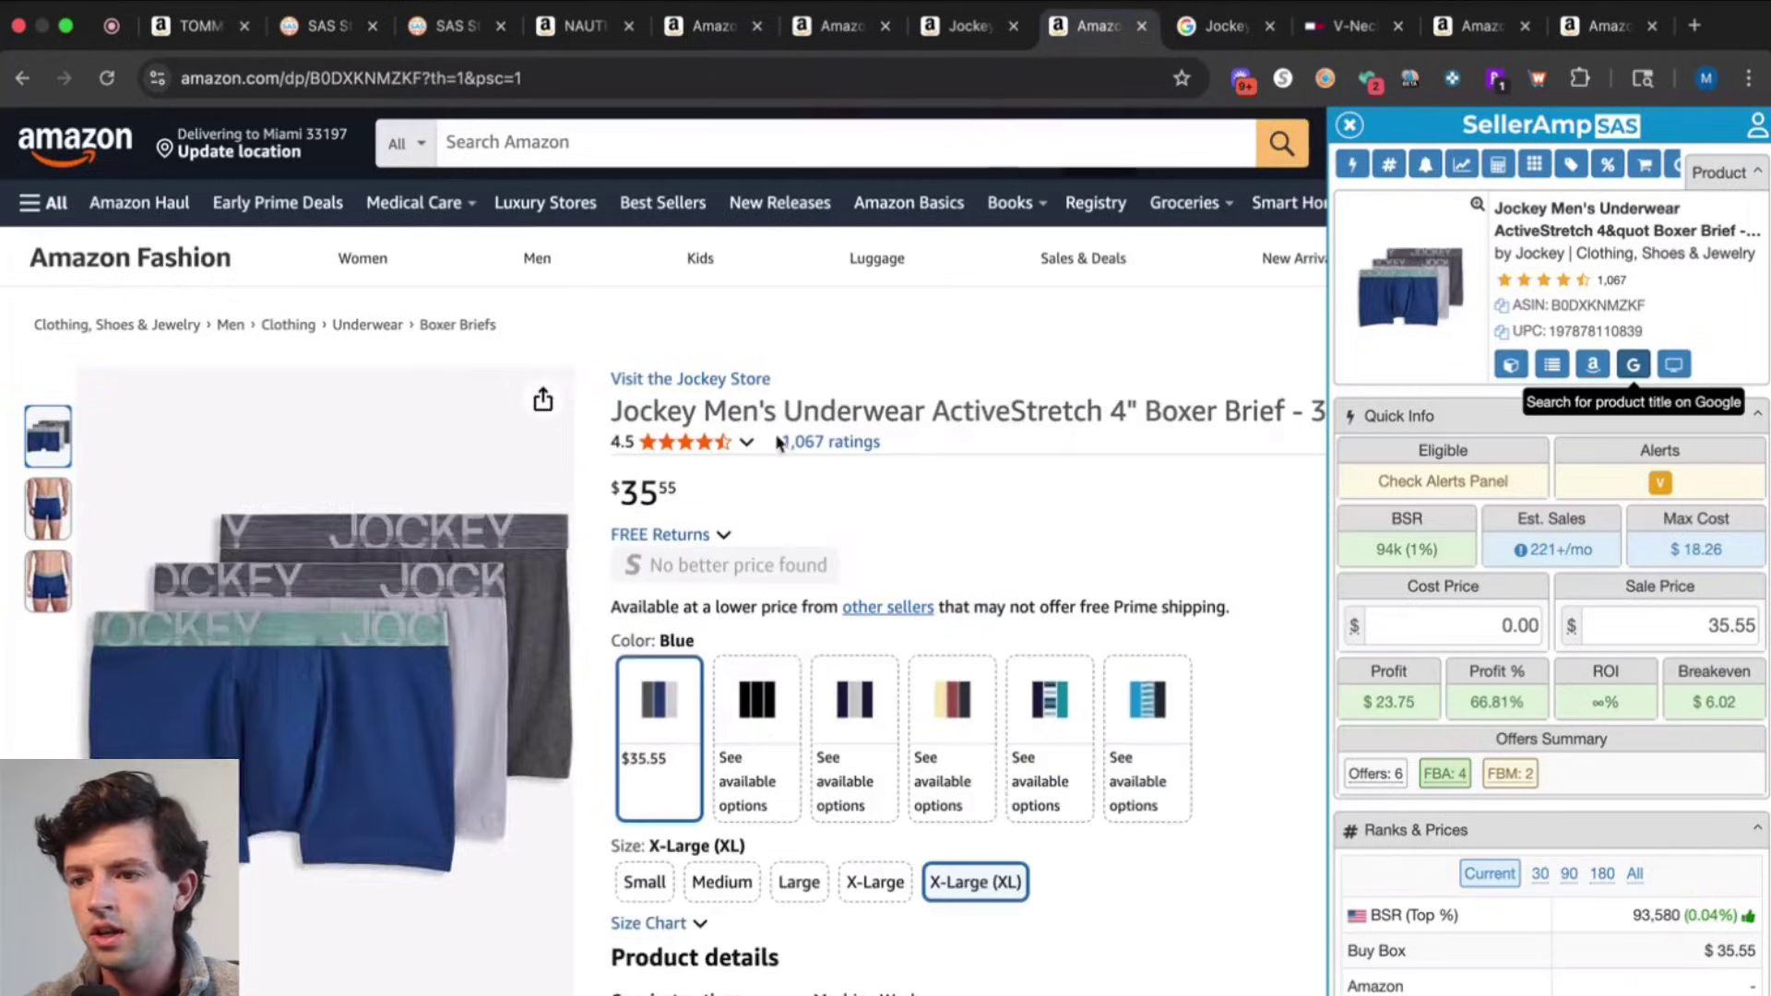
pyautogui.click(856, 724)
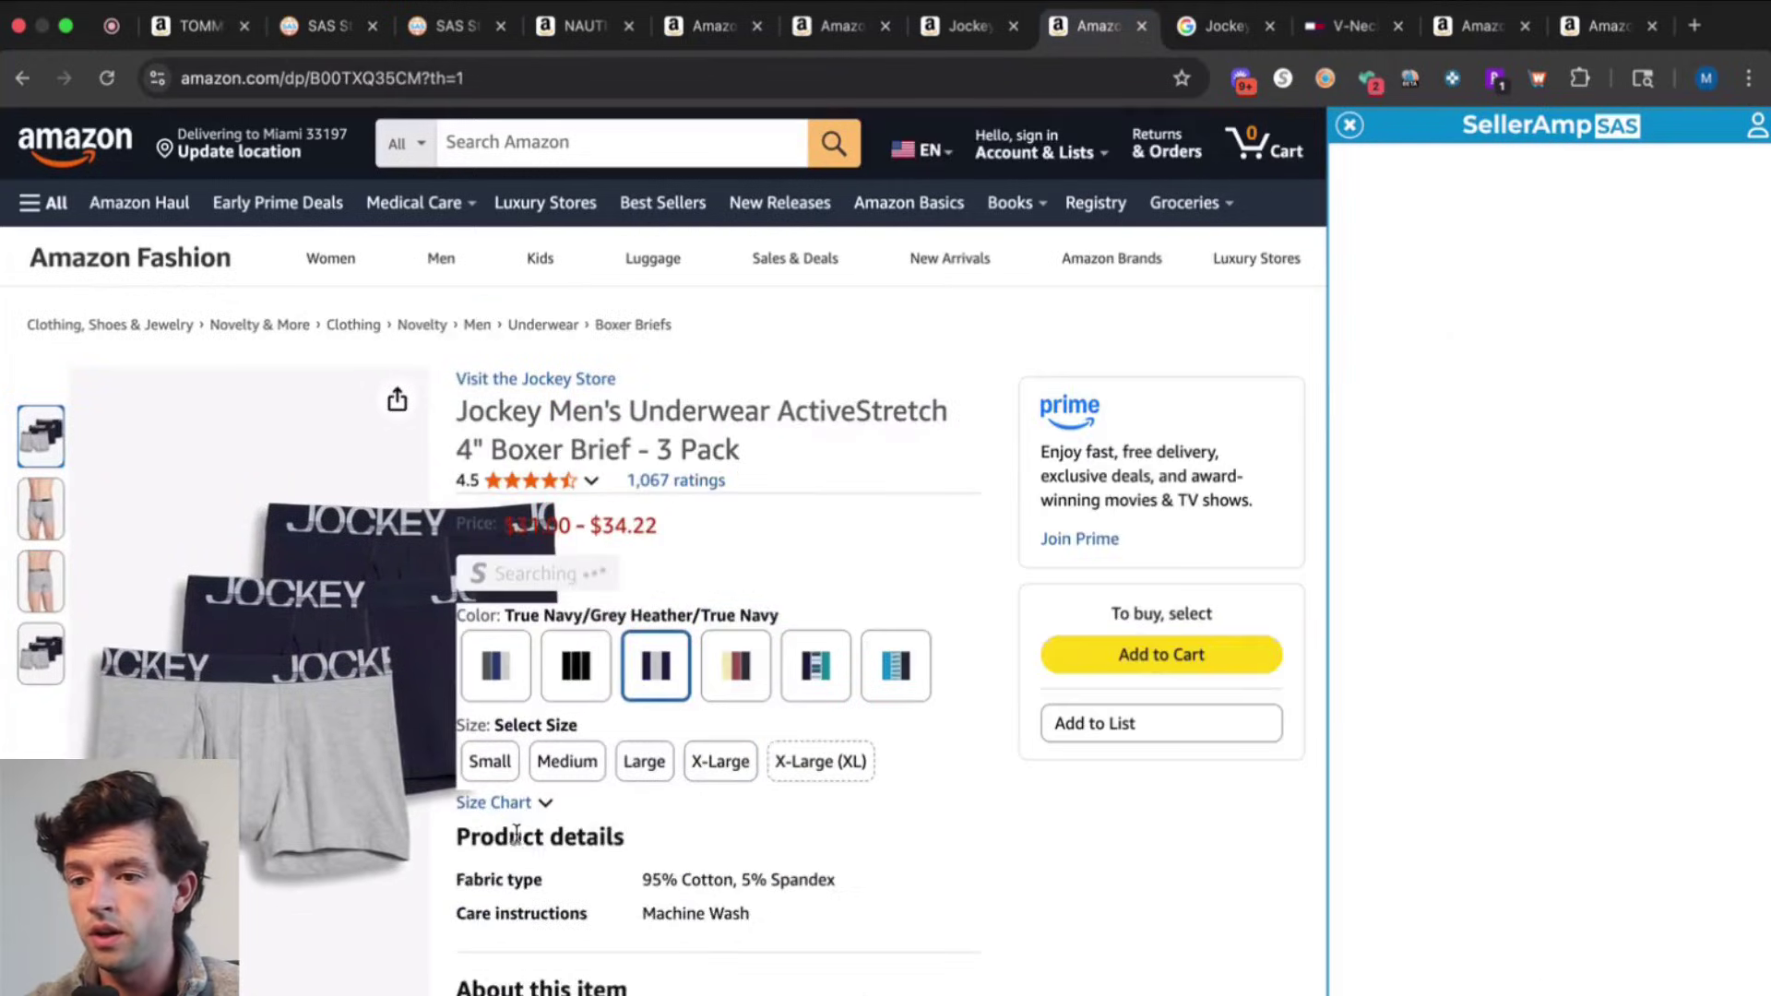
# Choose the Small size on the Amazon boxer brief listing and open JCPenney's matching $16.19 navy and gray pack from the Google results
pyautogui.click(489, 762)
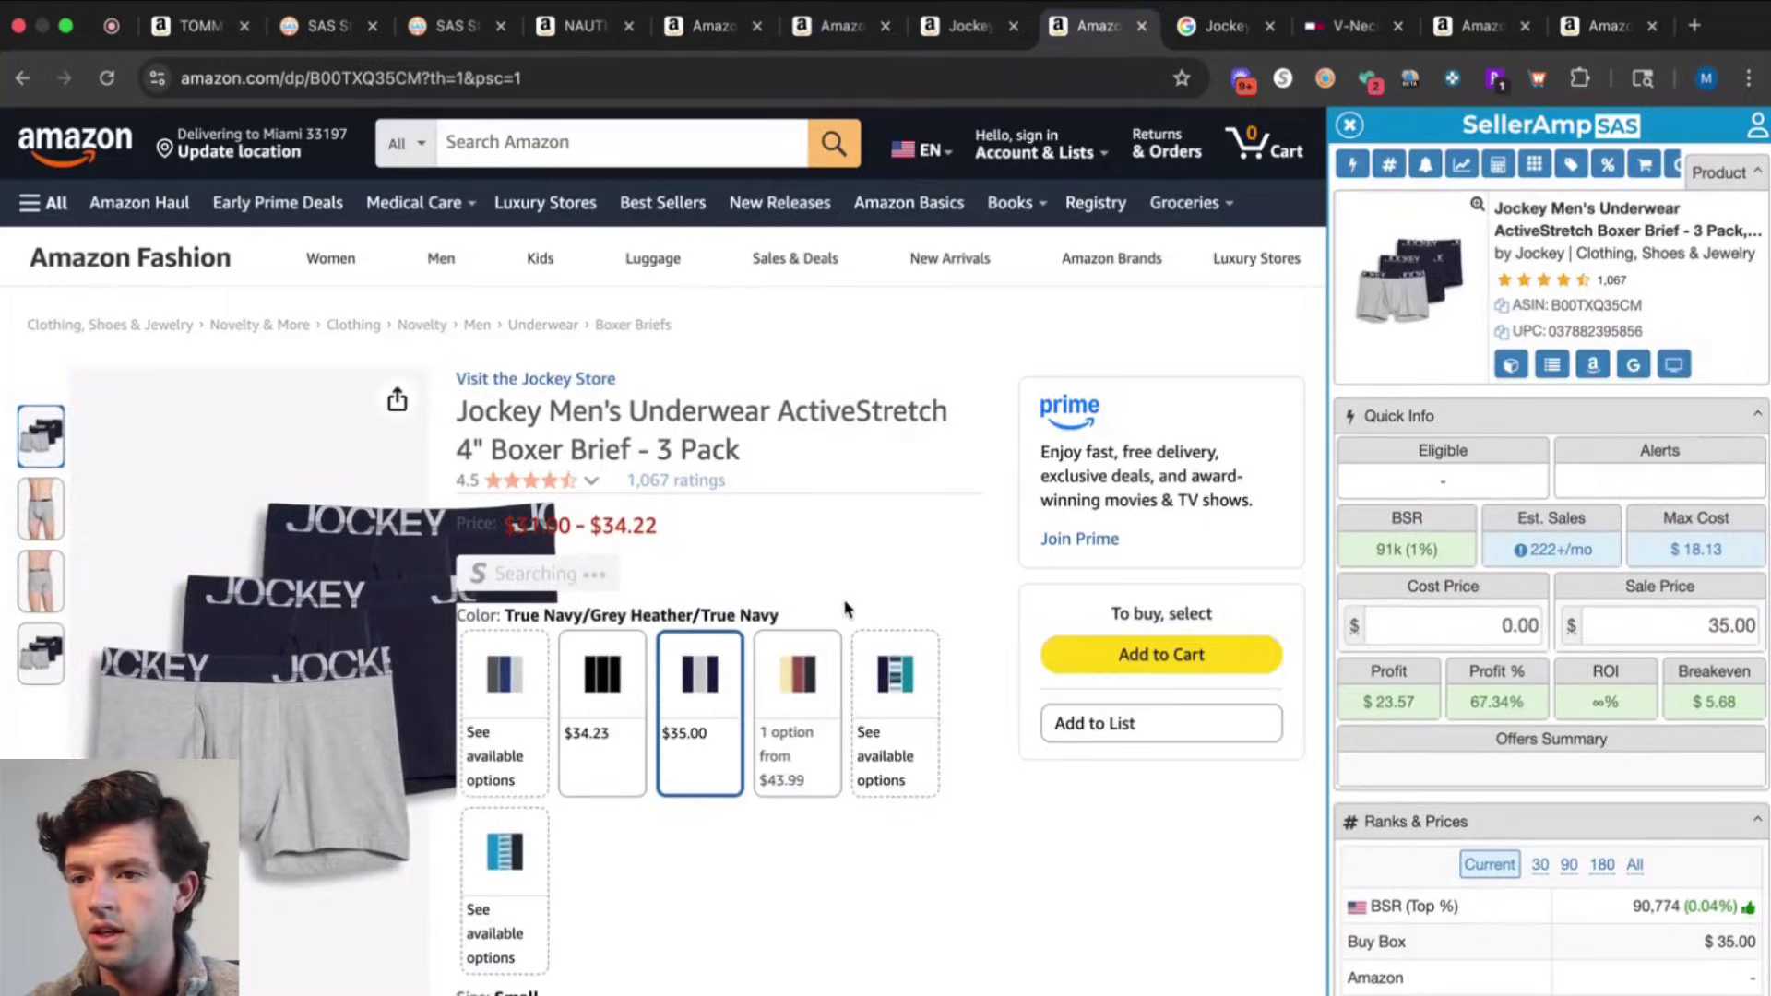
pyautogui.hotkey('ctrl', 'Tab')
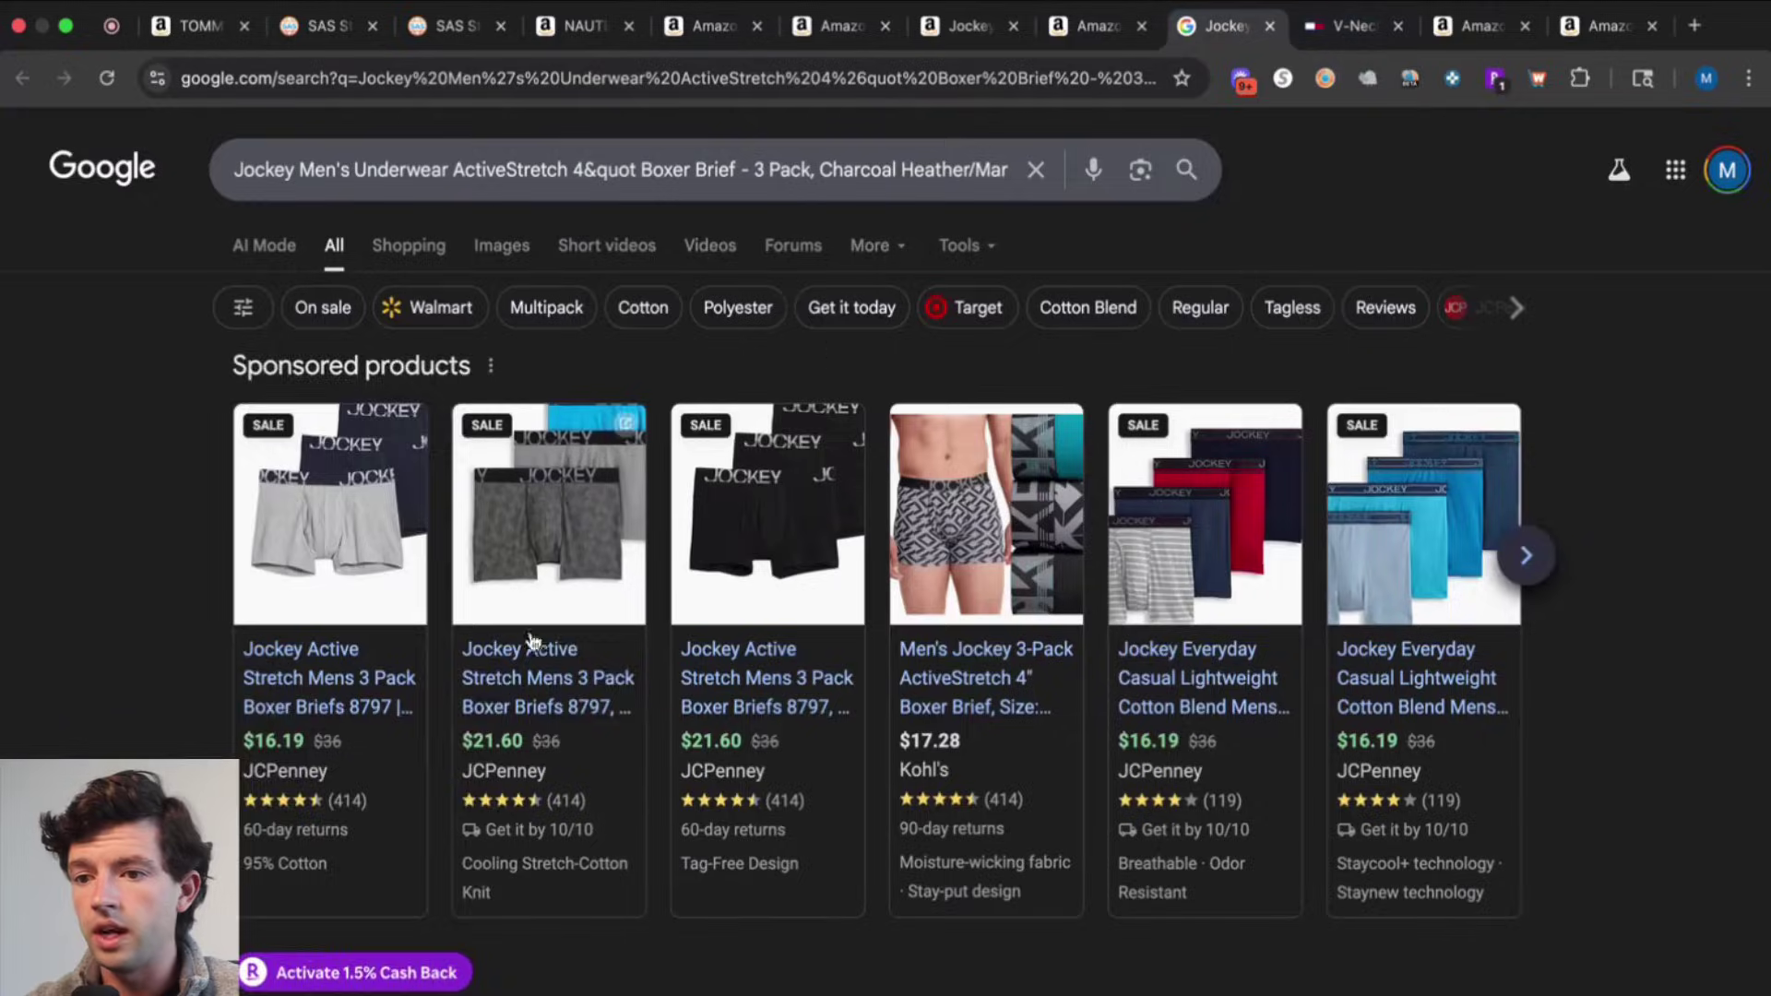
pyautogui.click(336, 690)
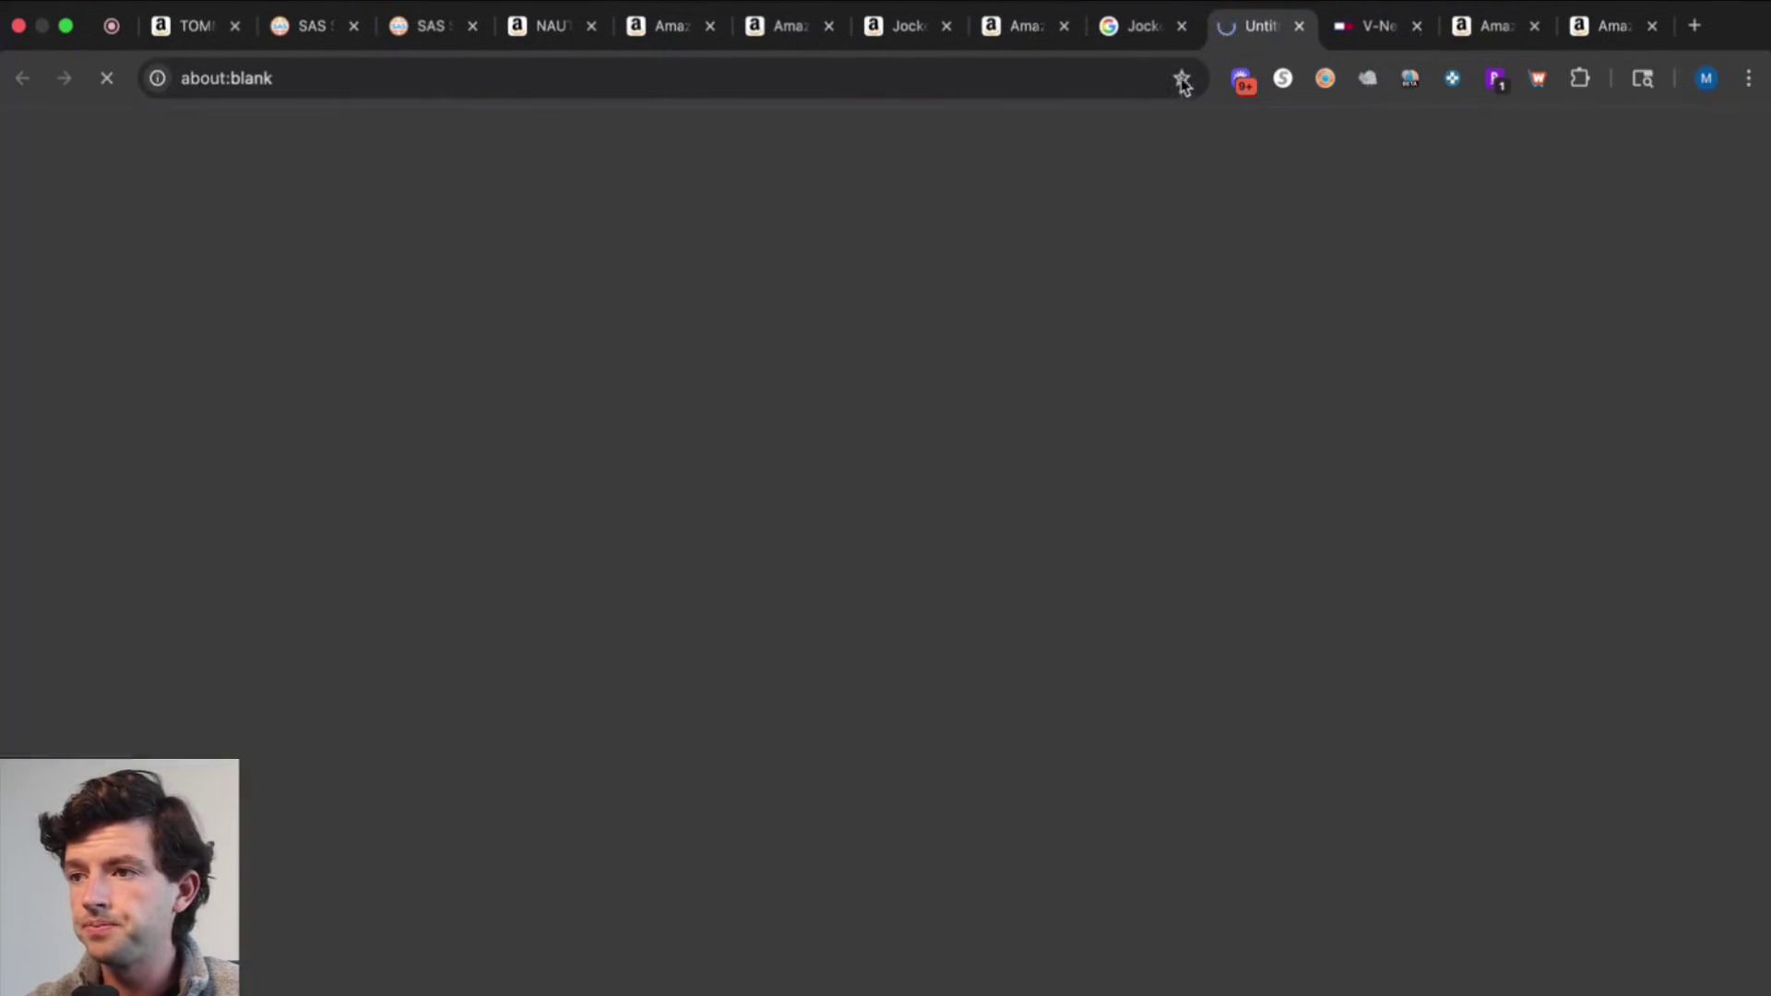
pyautogui.click(1015, 25)
pyautogui.moveTo(1241, 41); pyautogui.dragTo(1135, 28)
pyautogui.scroll(-4, 1091, 573)
pyautogui.scroll(-1, 1092, 574)
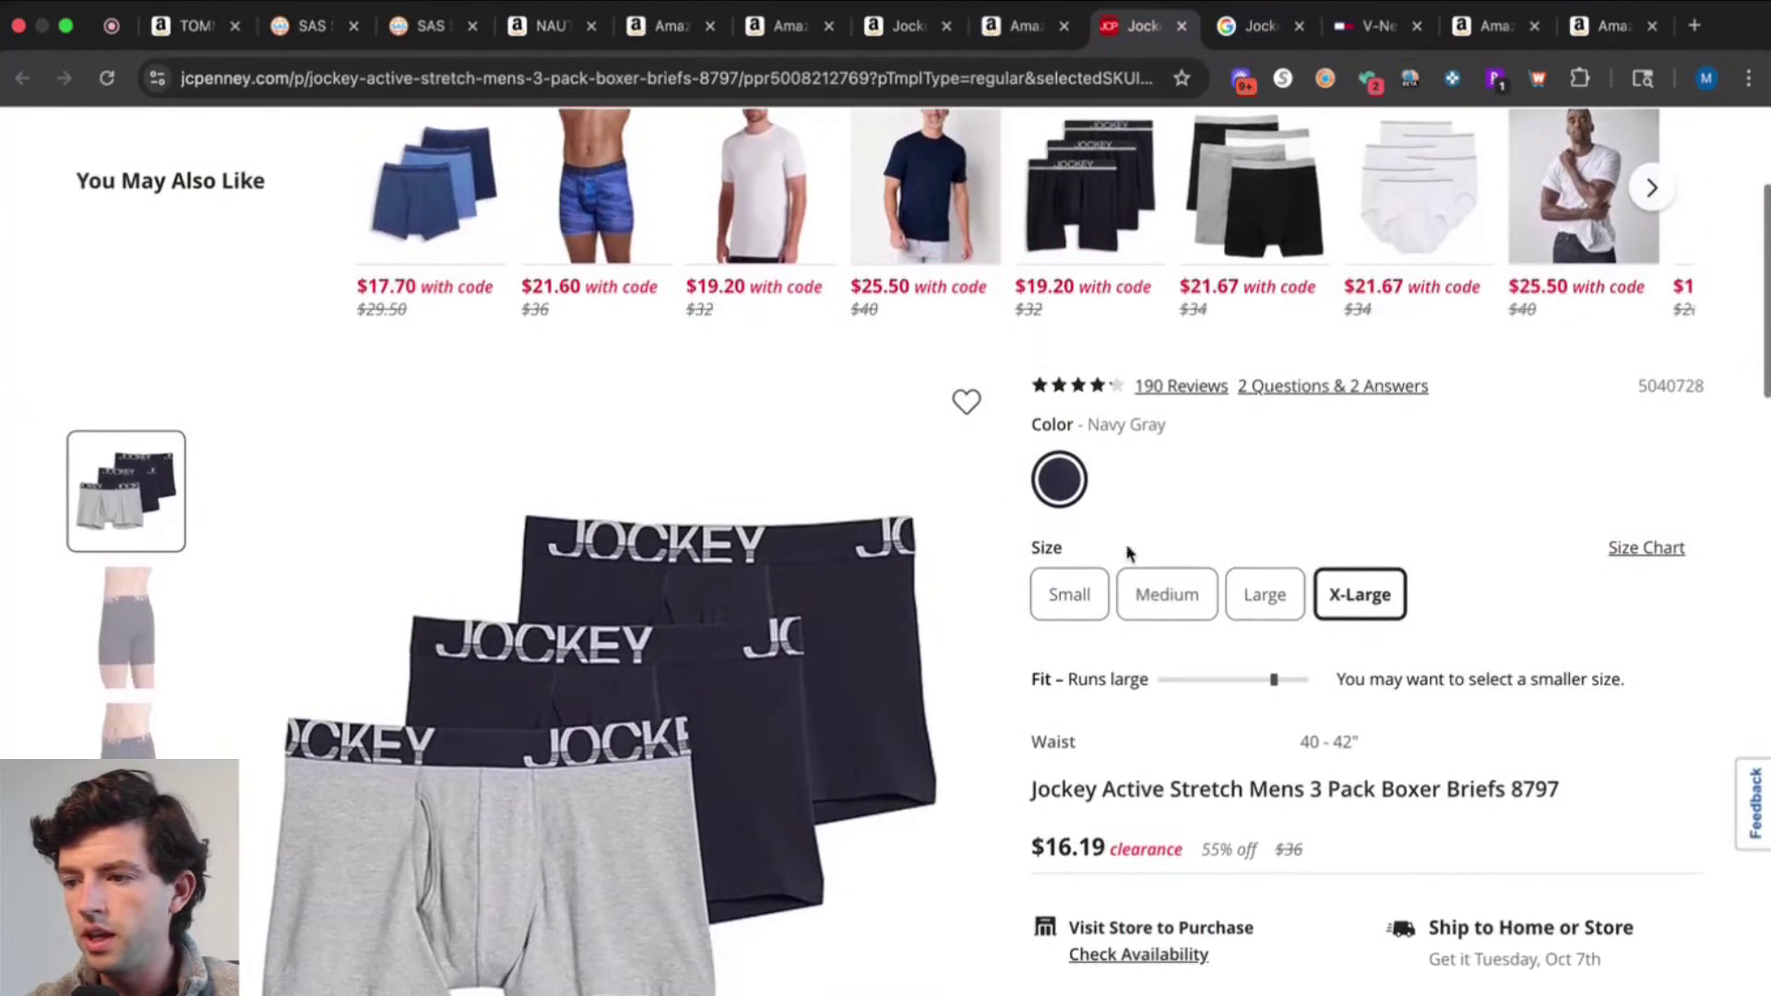
# Compare both boxer brief listings, set the SellerAmp cost price to 16.19 and check the Amazon listing's Keepa price history
pyautogui.click(1027, 34)
pyautogui.click(1142, 27)
pyautogui.click(1001, 36)
pyautogui.click(1456, 625)
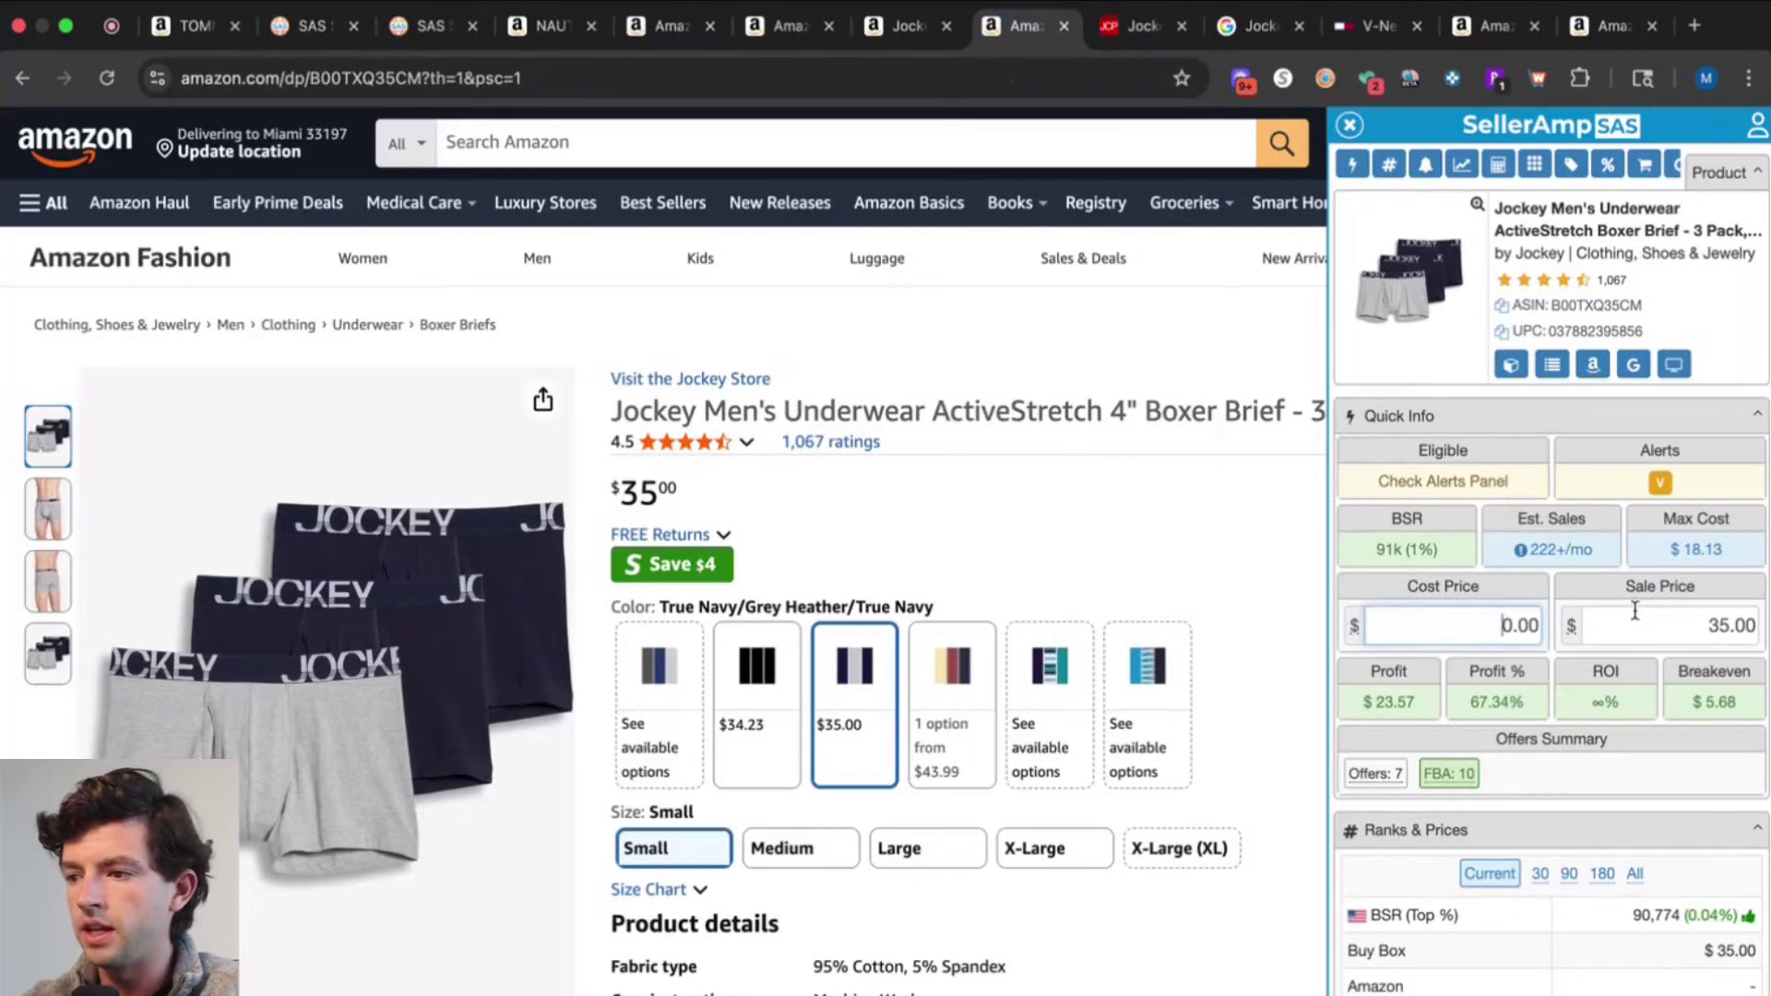
pyautogui.write('16.19')
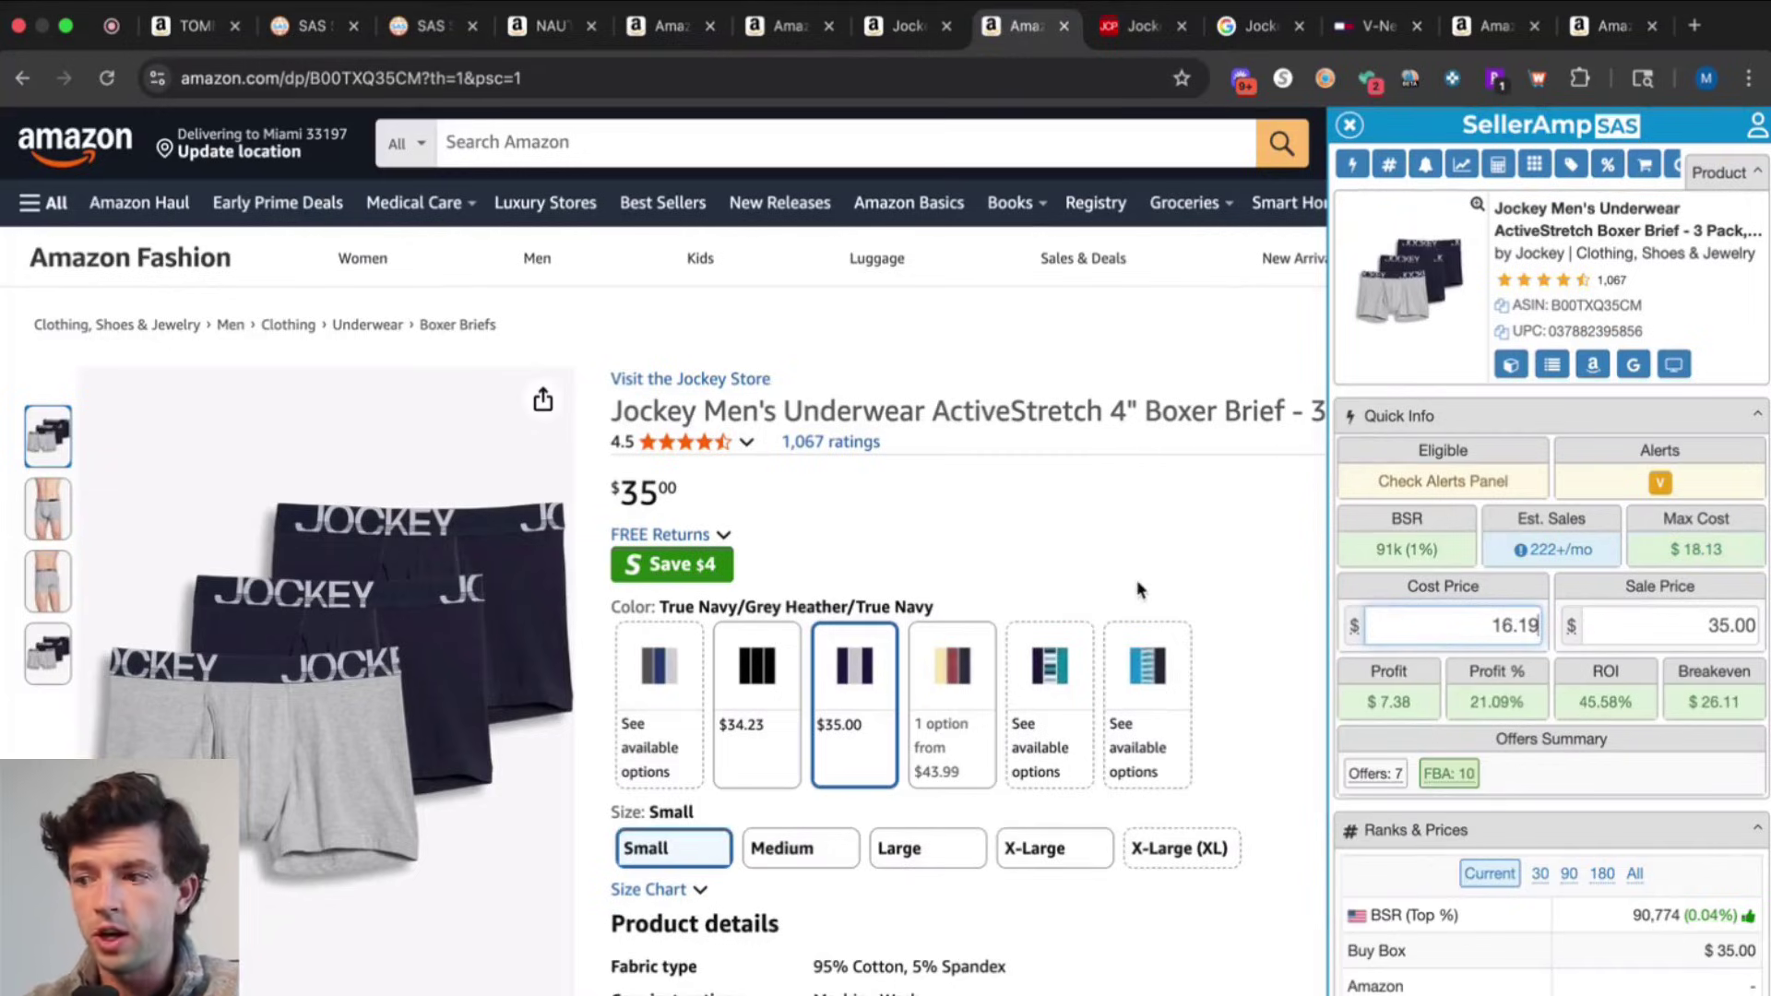
pyautogui.scroll(-15, 1136, 580)
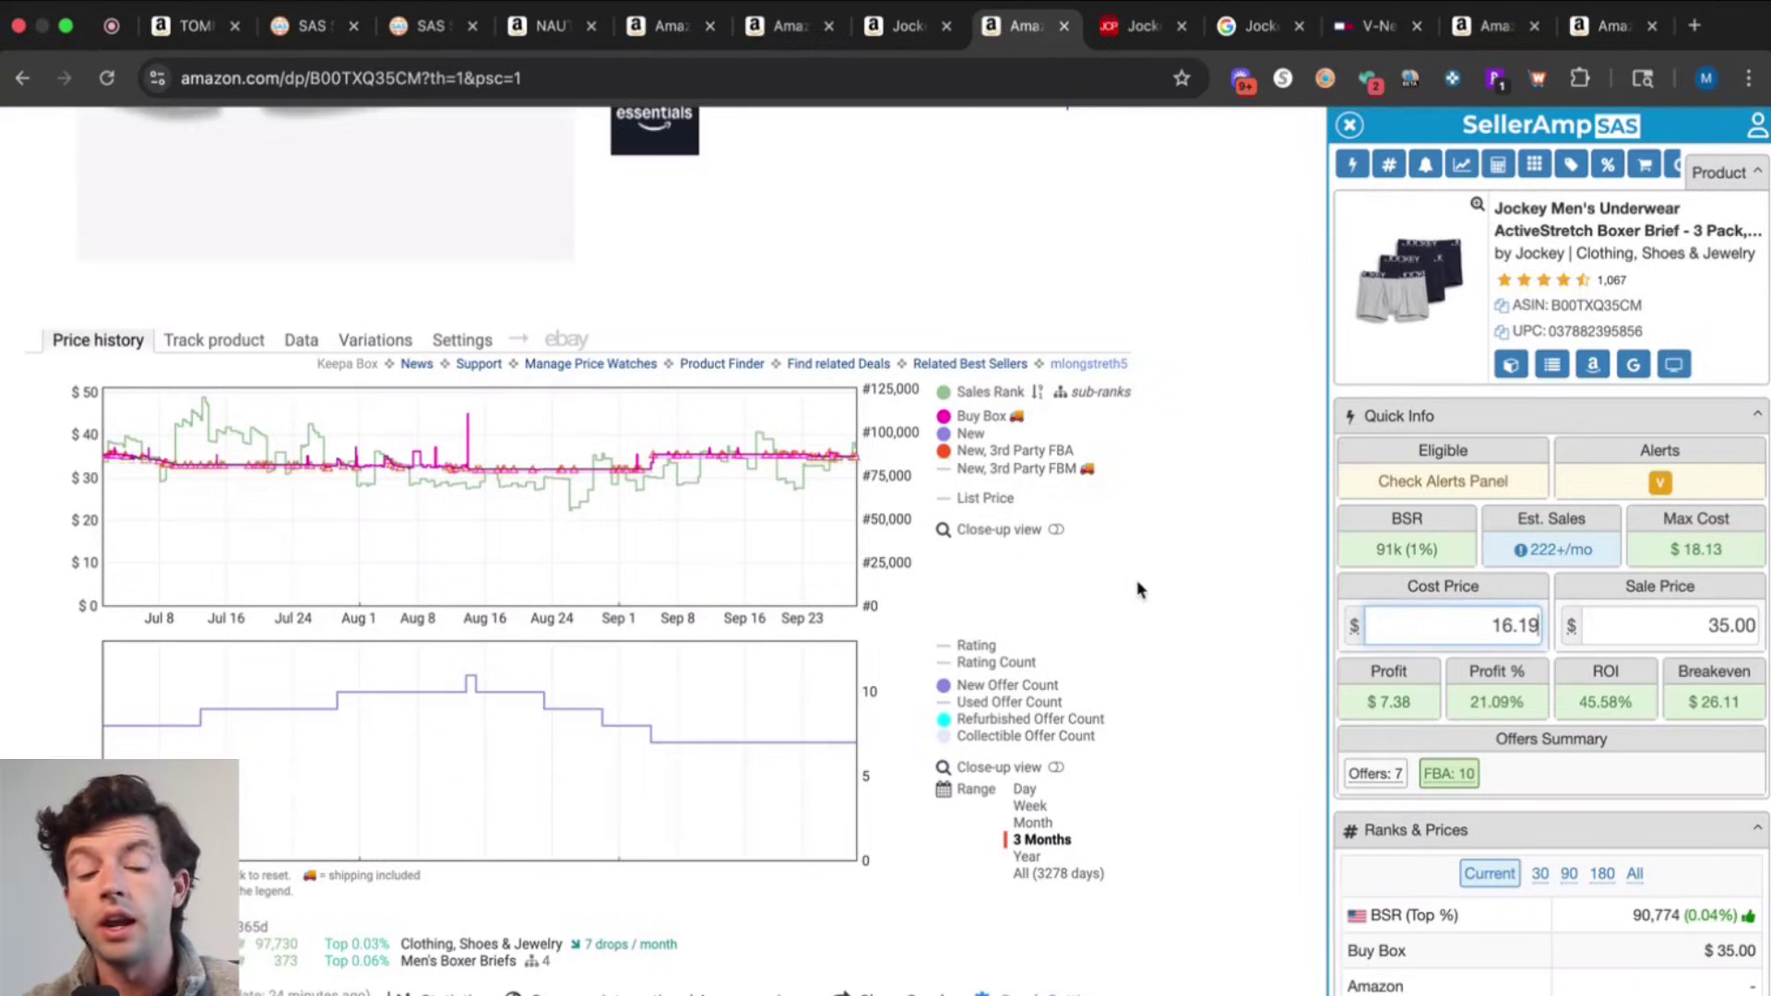
# Close the Amazon and JCPenney boxer brief pages and check the Jockey triangle bralette's SellerAmp alerts and Keepa price history
pyautogui.click(1065, 26)
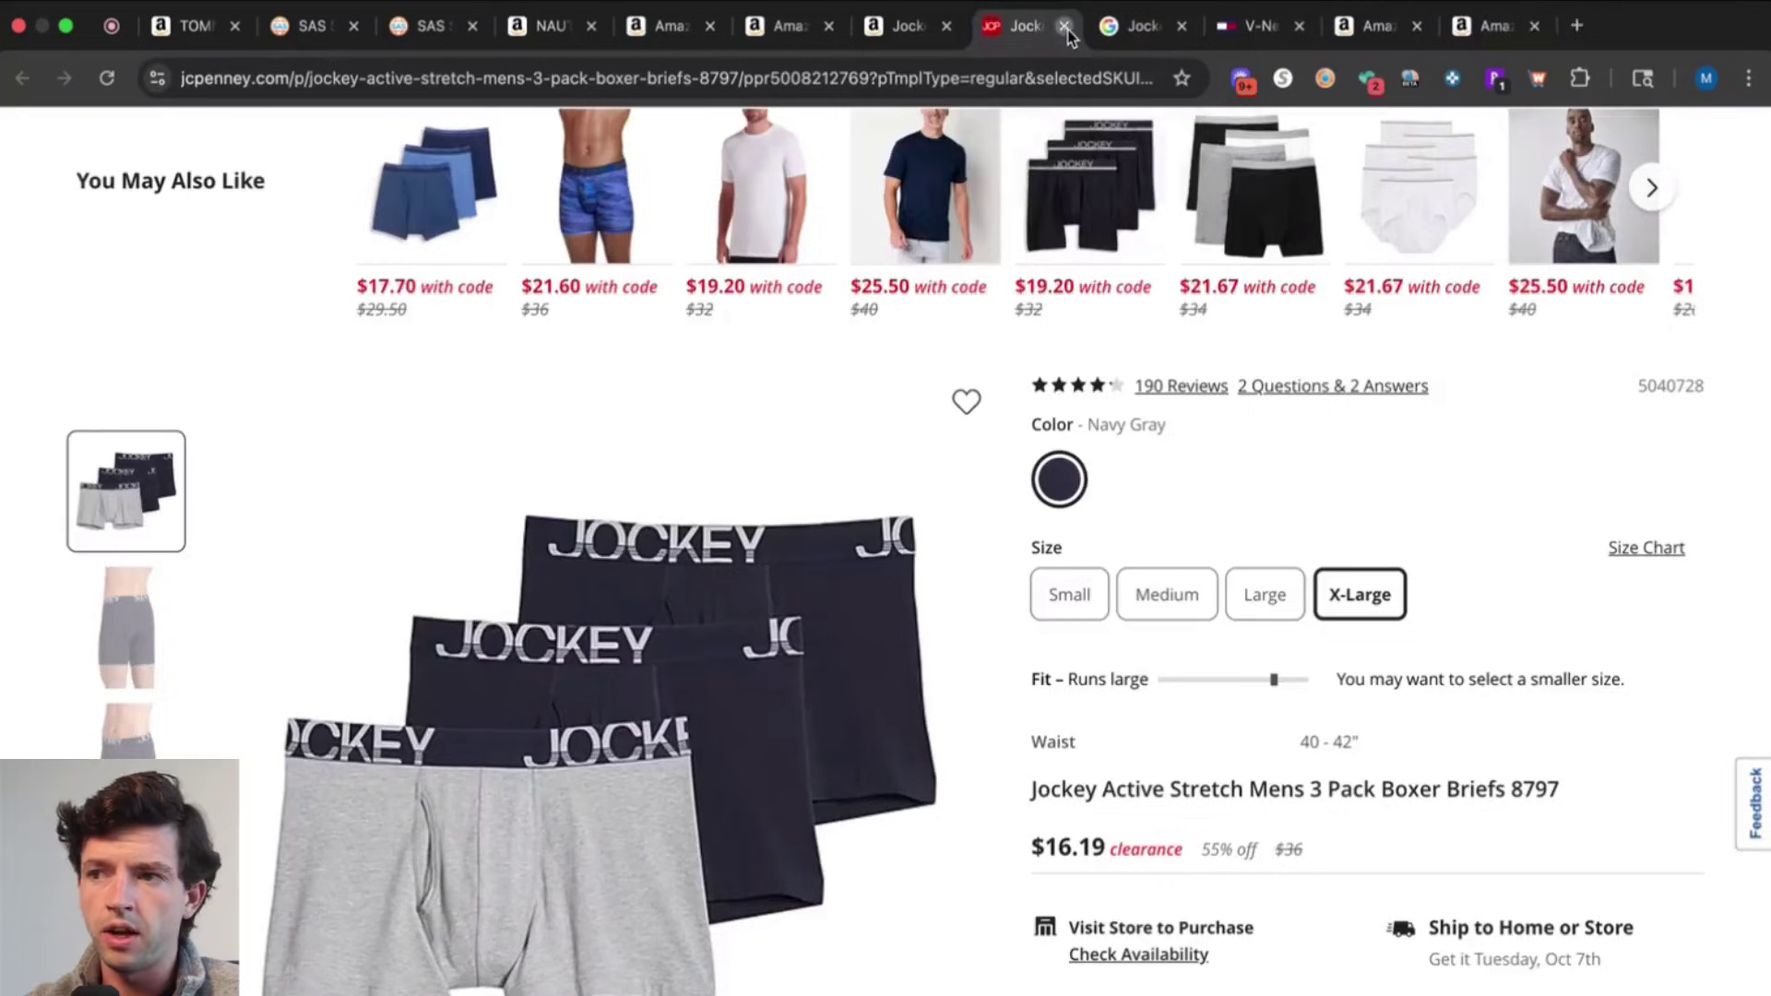
pyautogui.click(1065, 26)
pyautogui.click(906, 26)
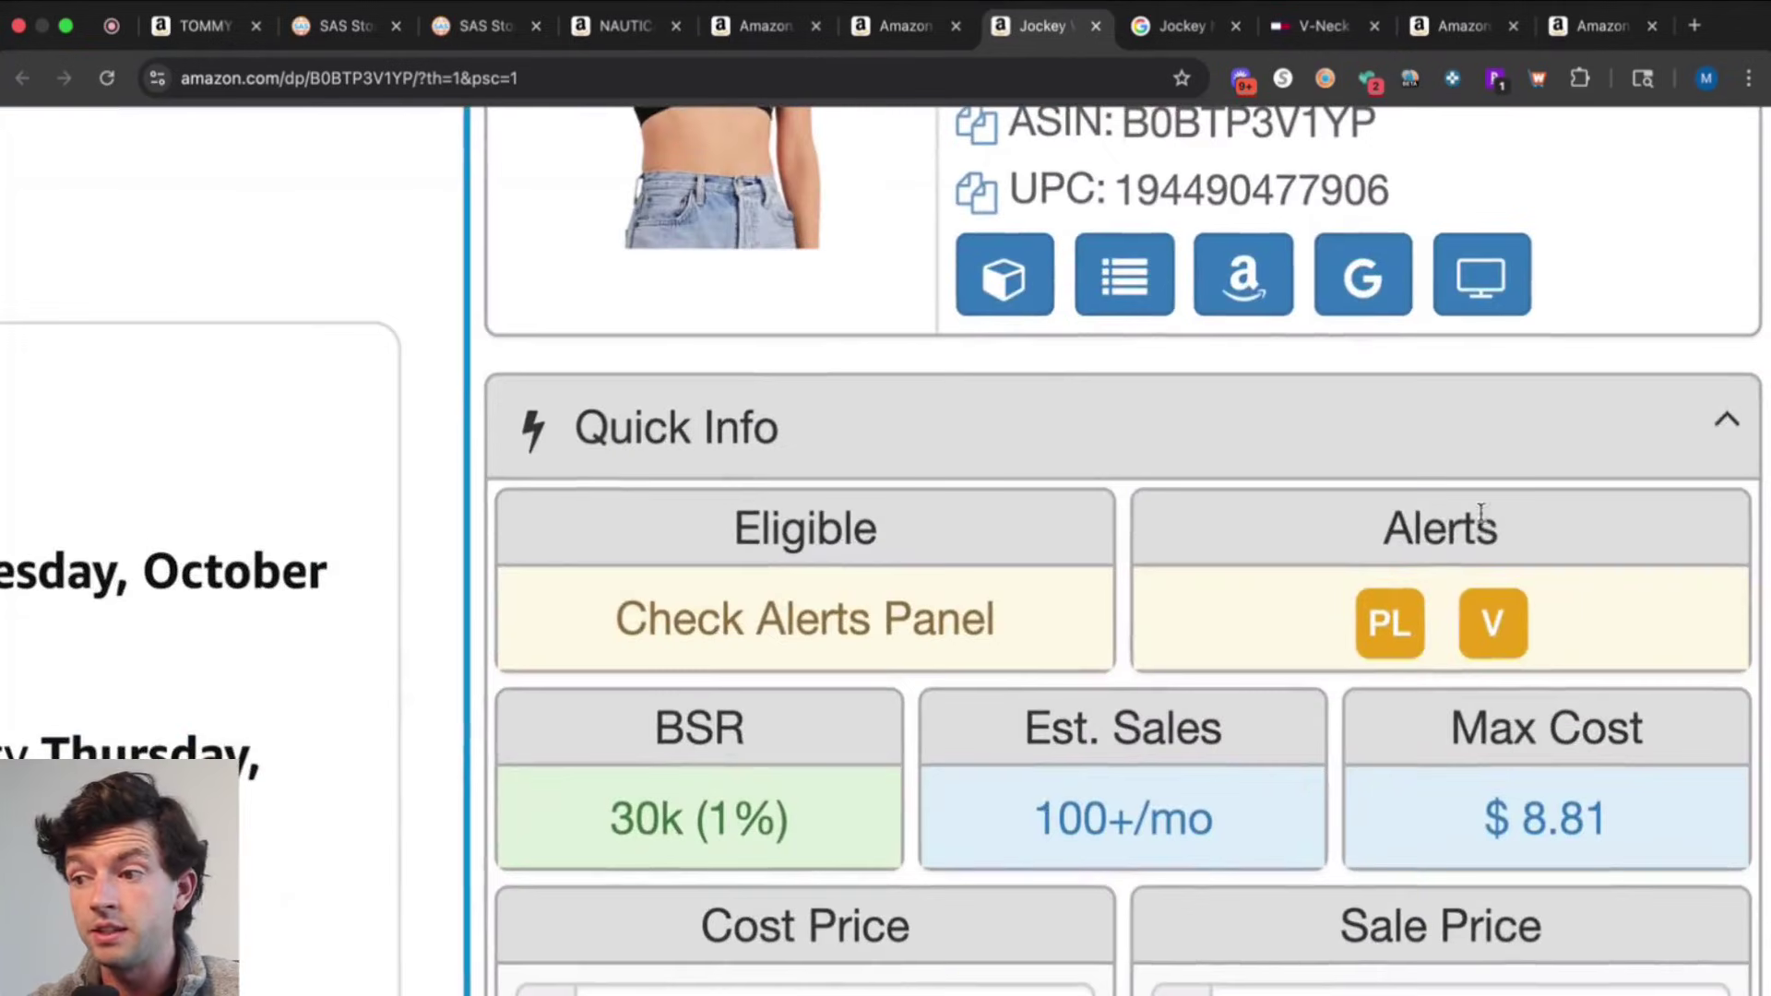
pyautogui.moveTo(1643, 466)
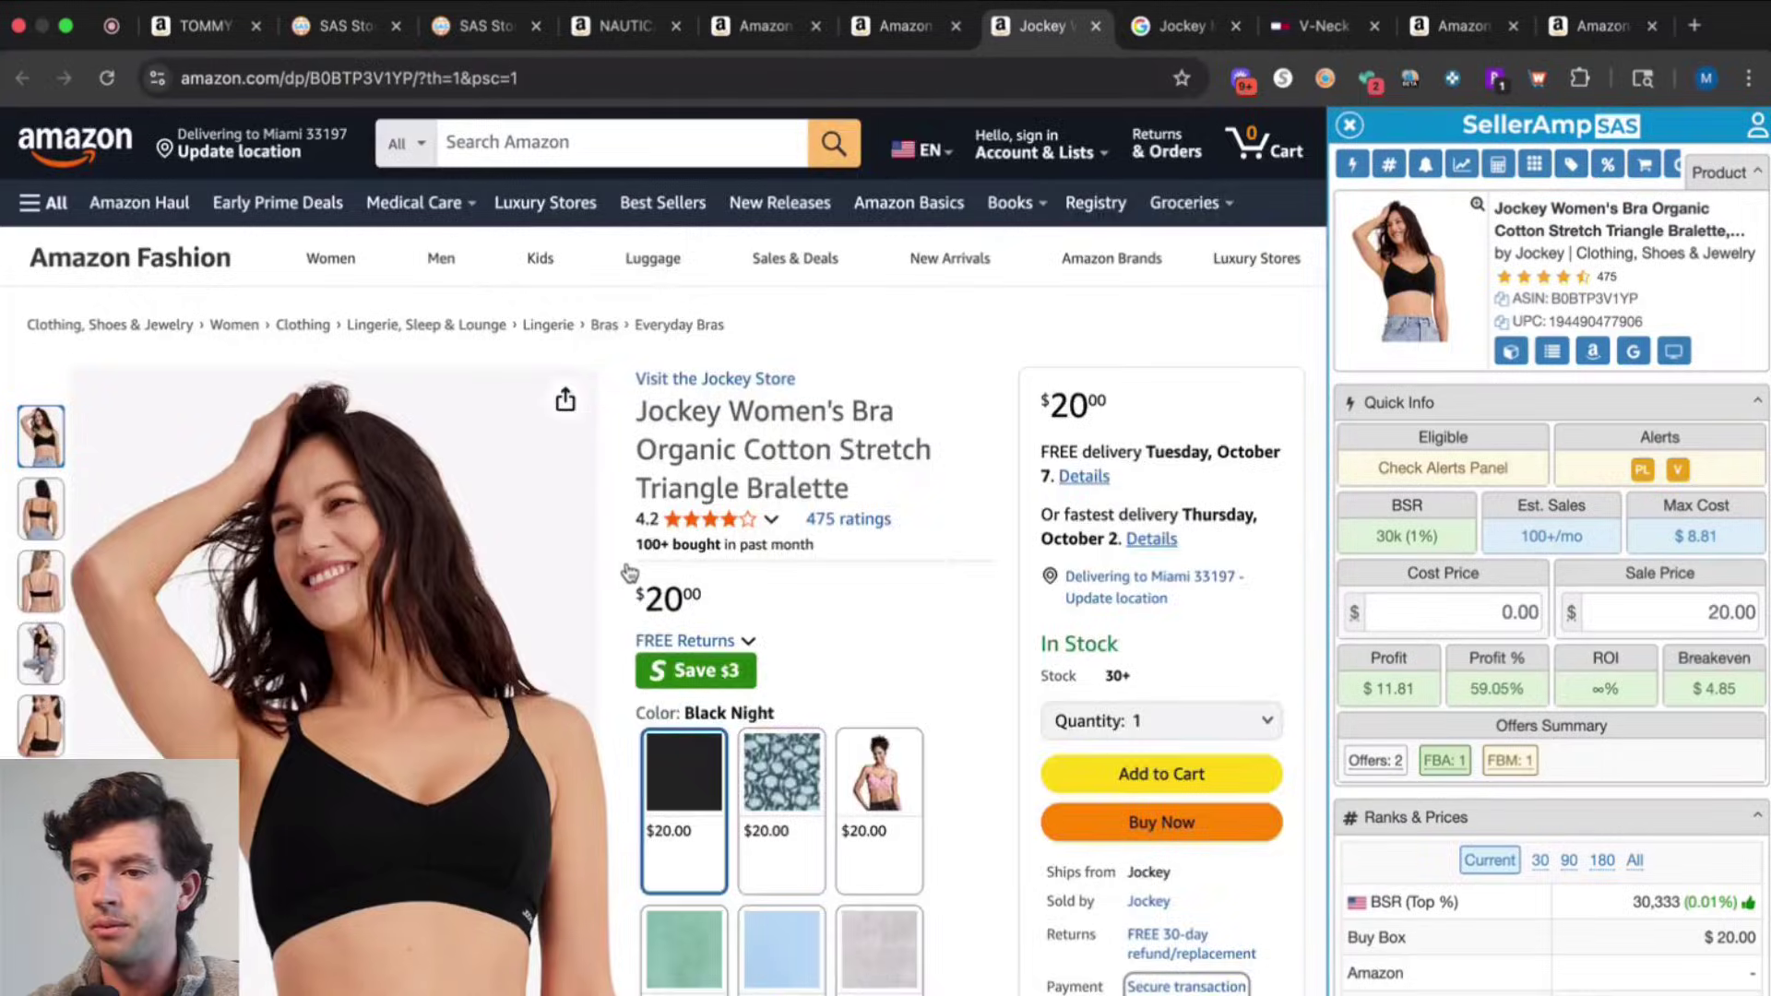
pyautogui.scroll(-15, 628, 573)
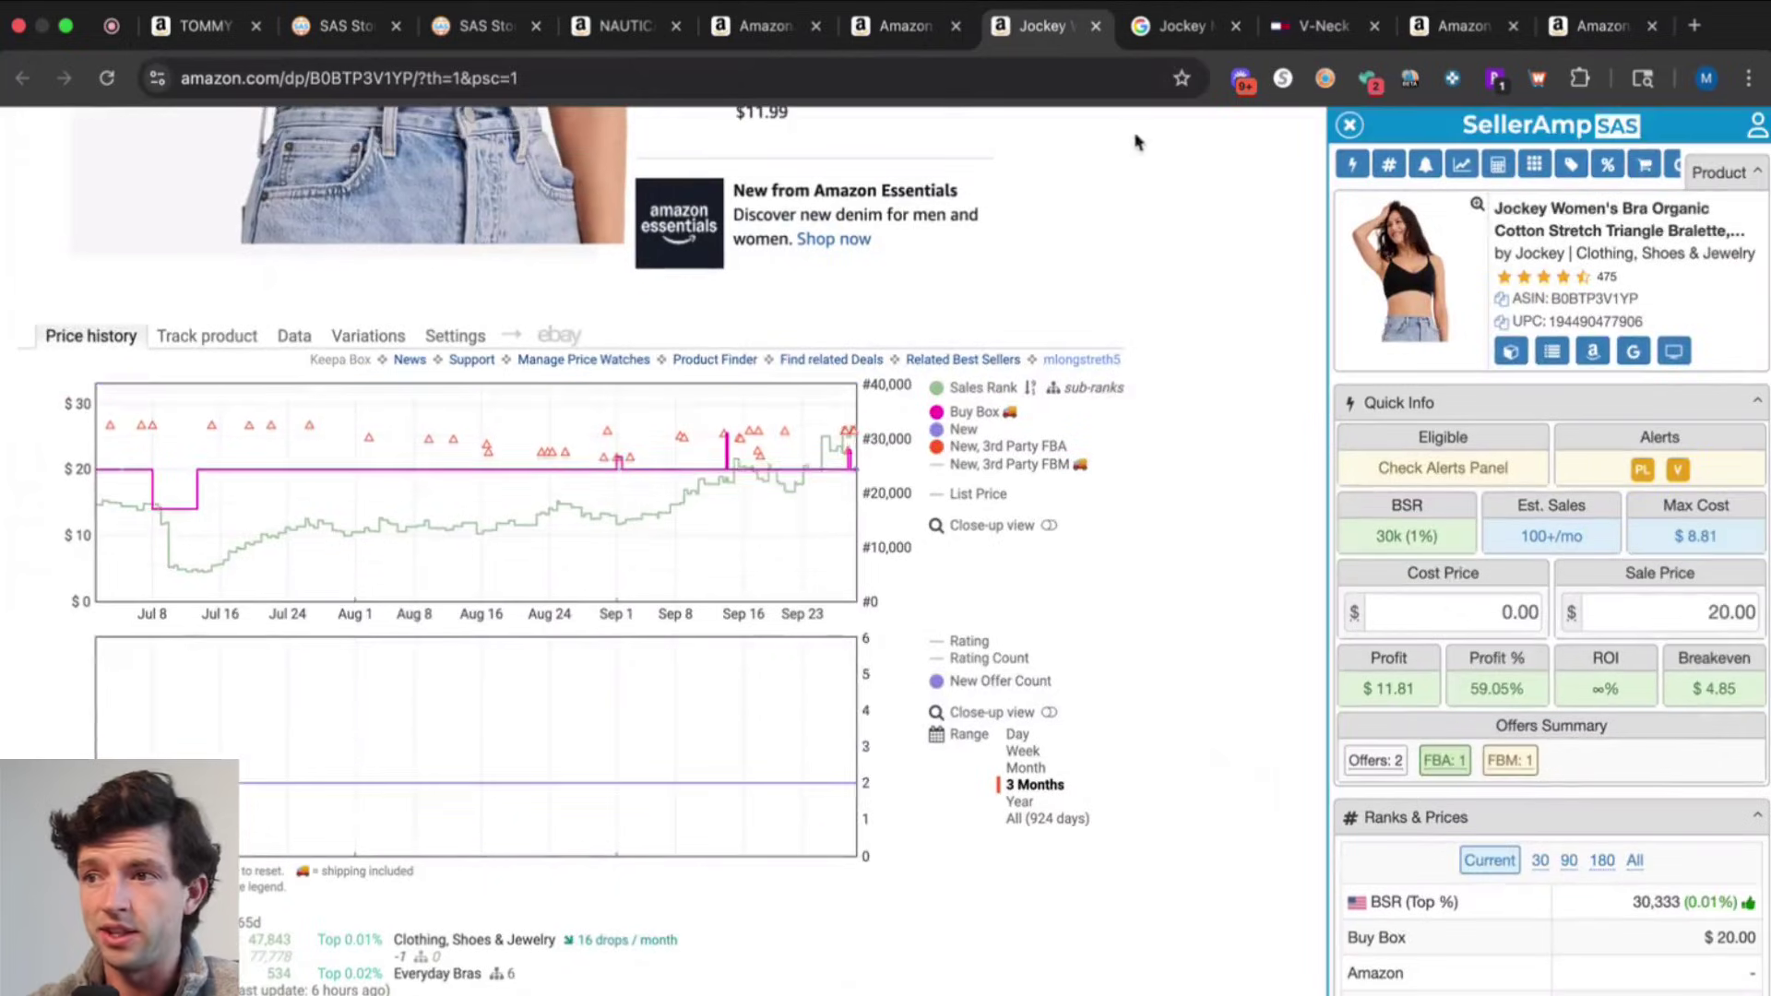
# Close the bralette and Google pages, review the Nautica J-Class V-neck T-shirt's Keepa price history and show its variations table
pyautogui.click(1096, 26)
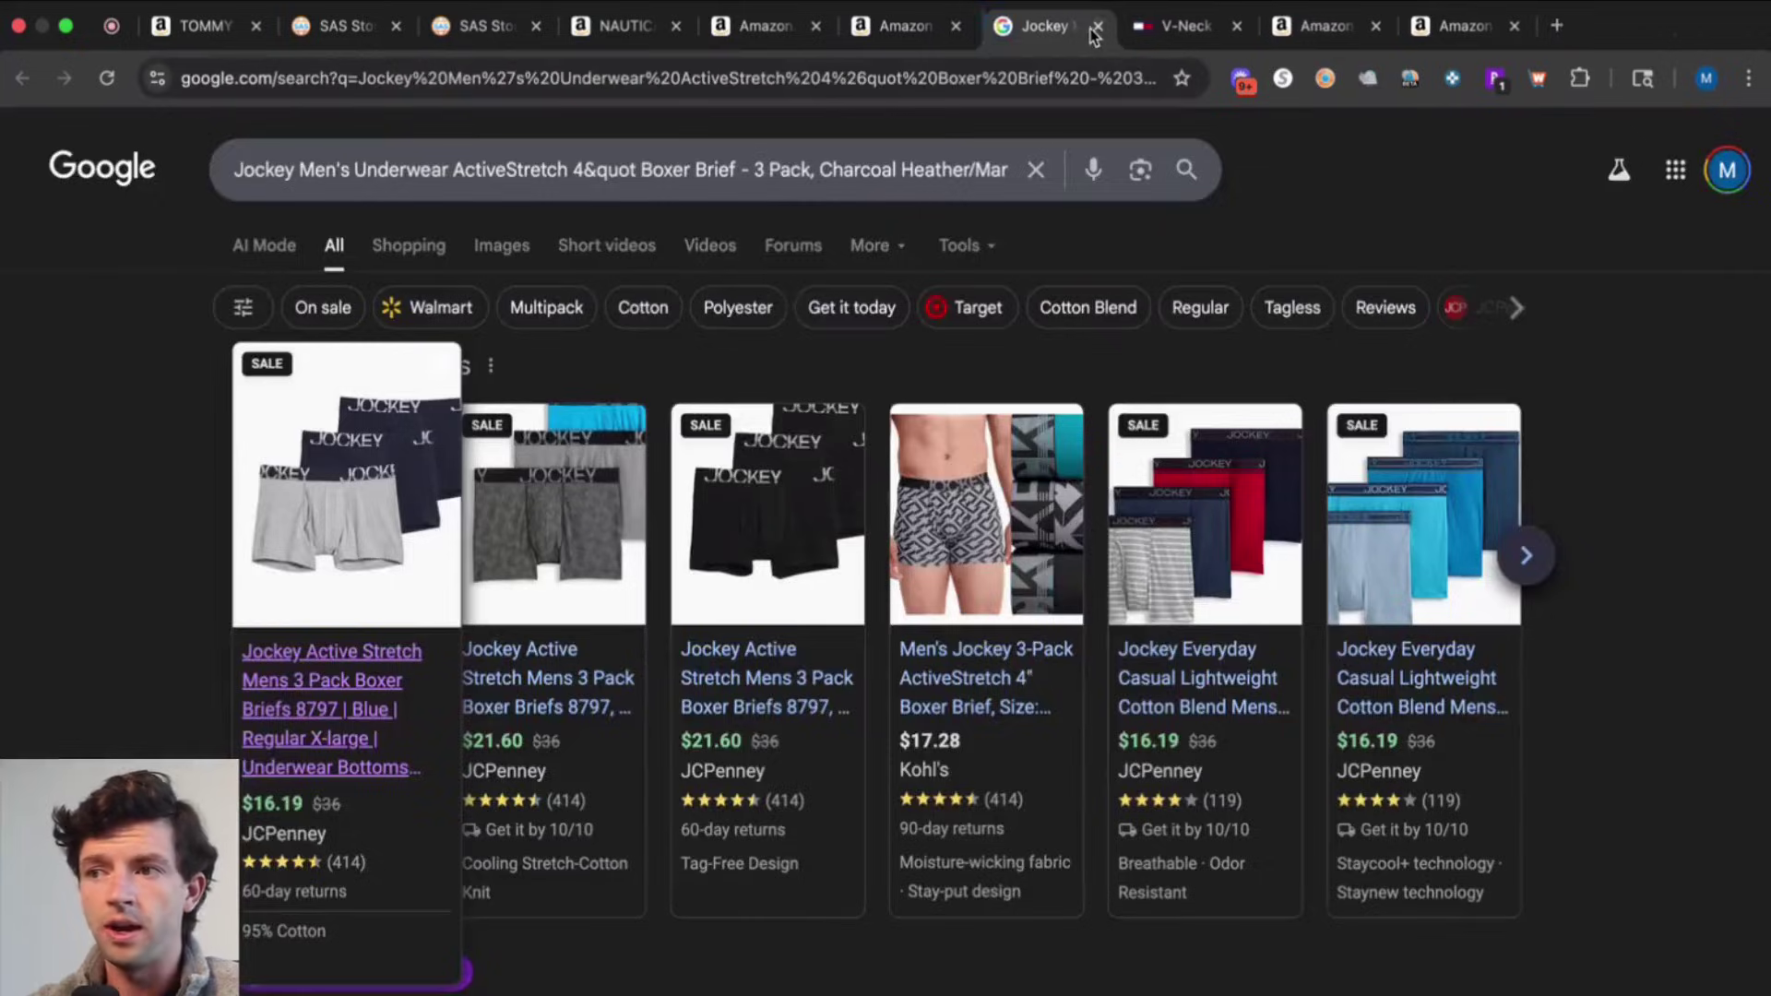
pyautogui.click(1096, 26)
pyautogui.click(904, 27)
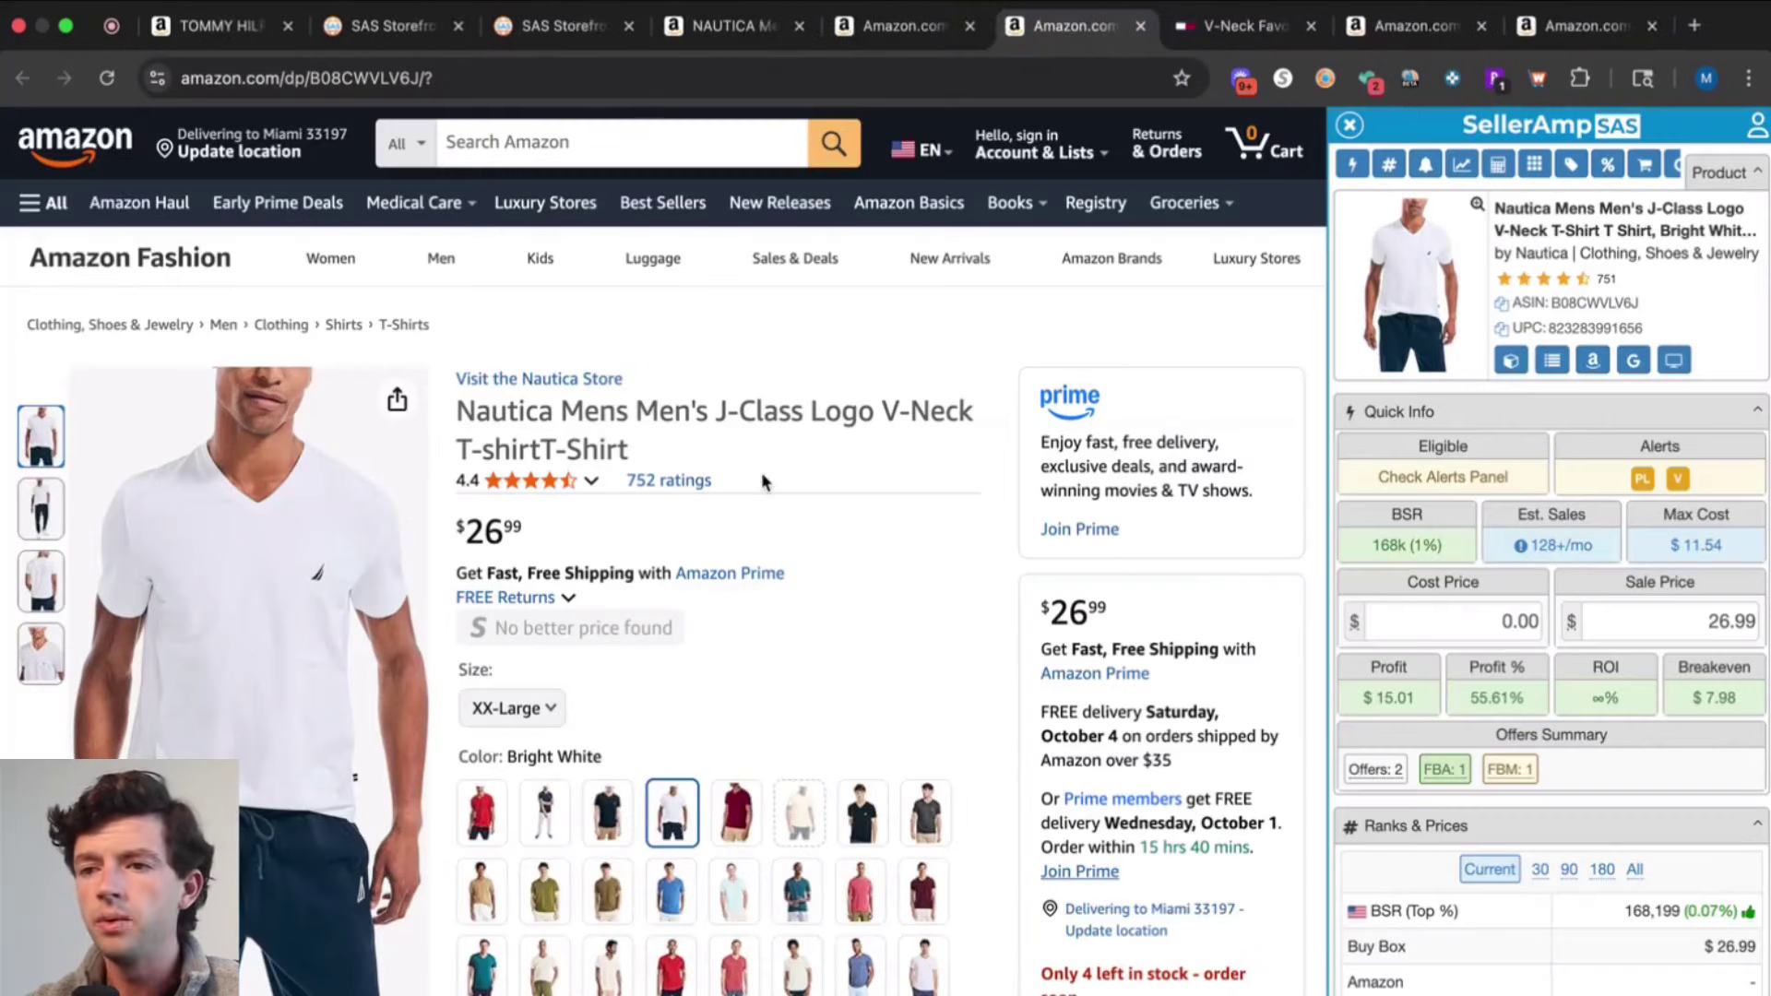
pyautogui.scroll(-15, 761, 473)
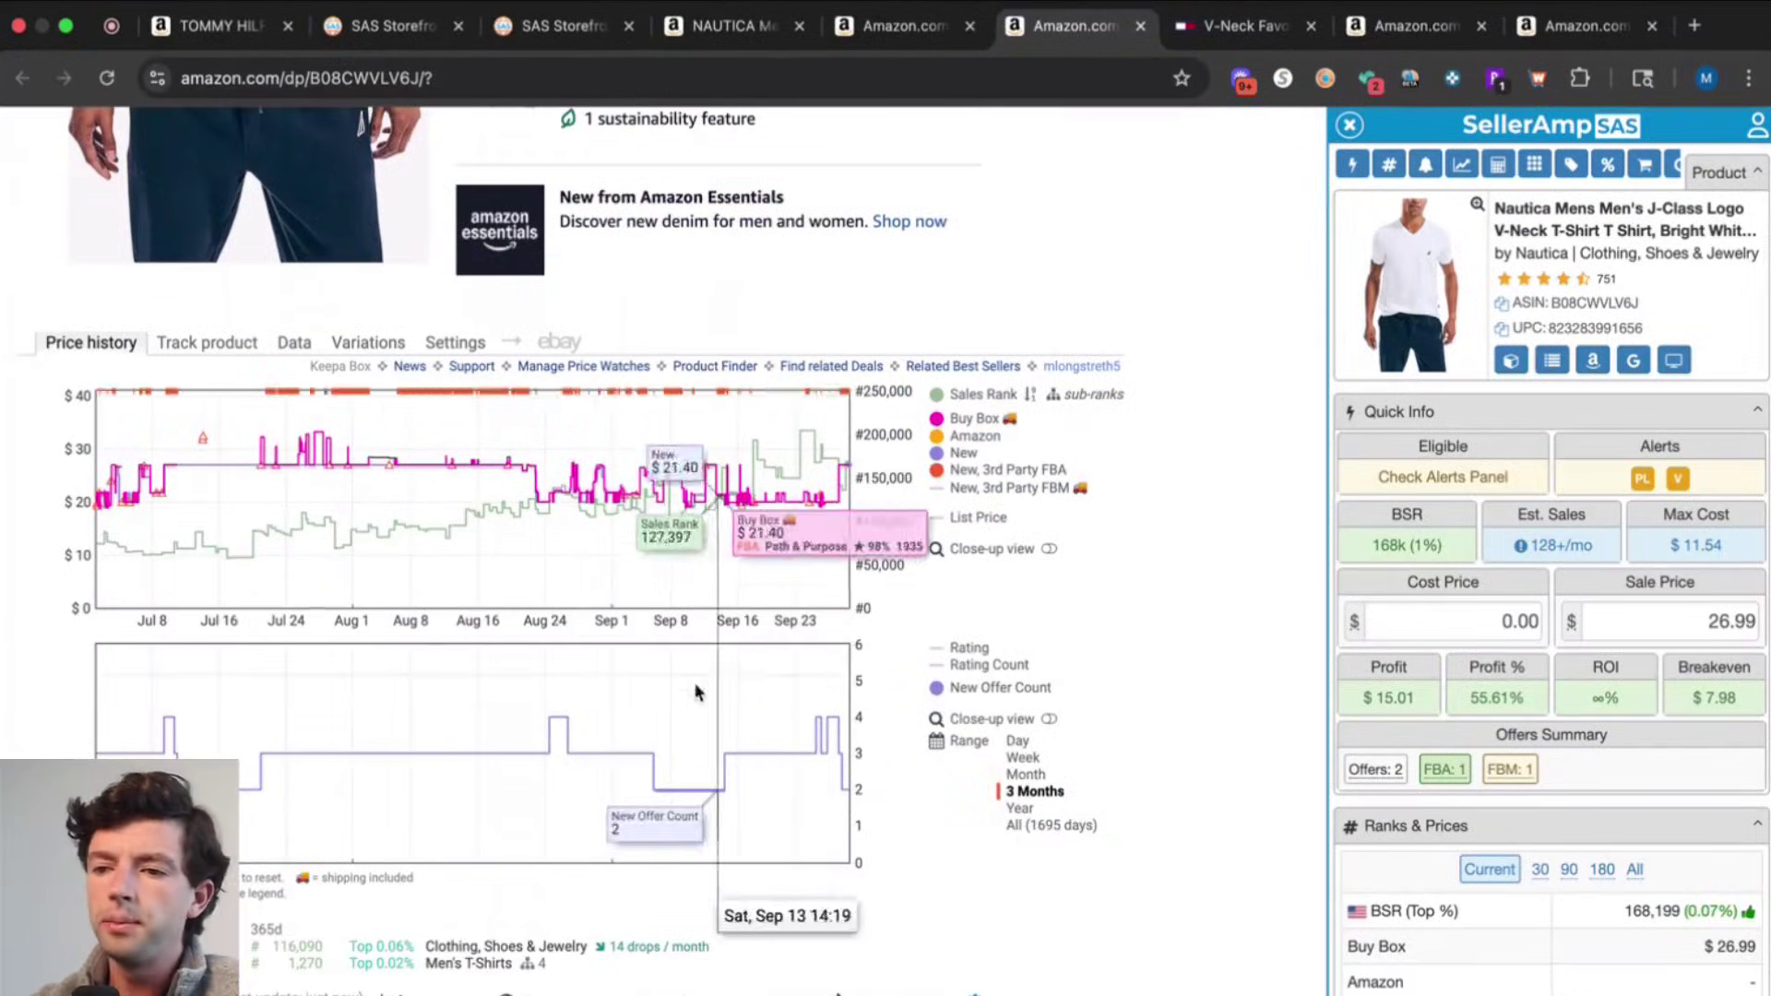
pyautogui.scroll(-1, 766, 666)
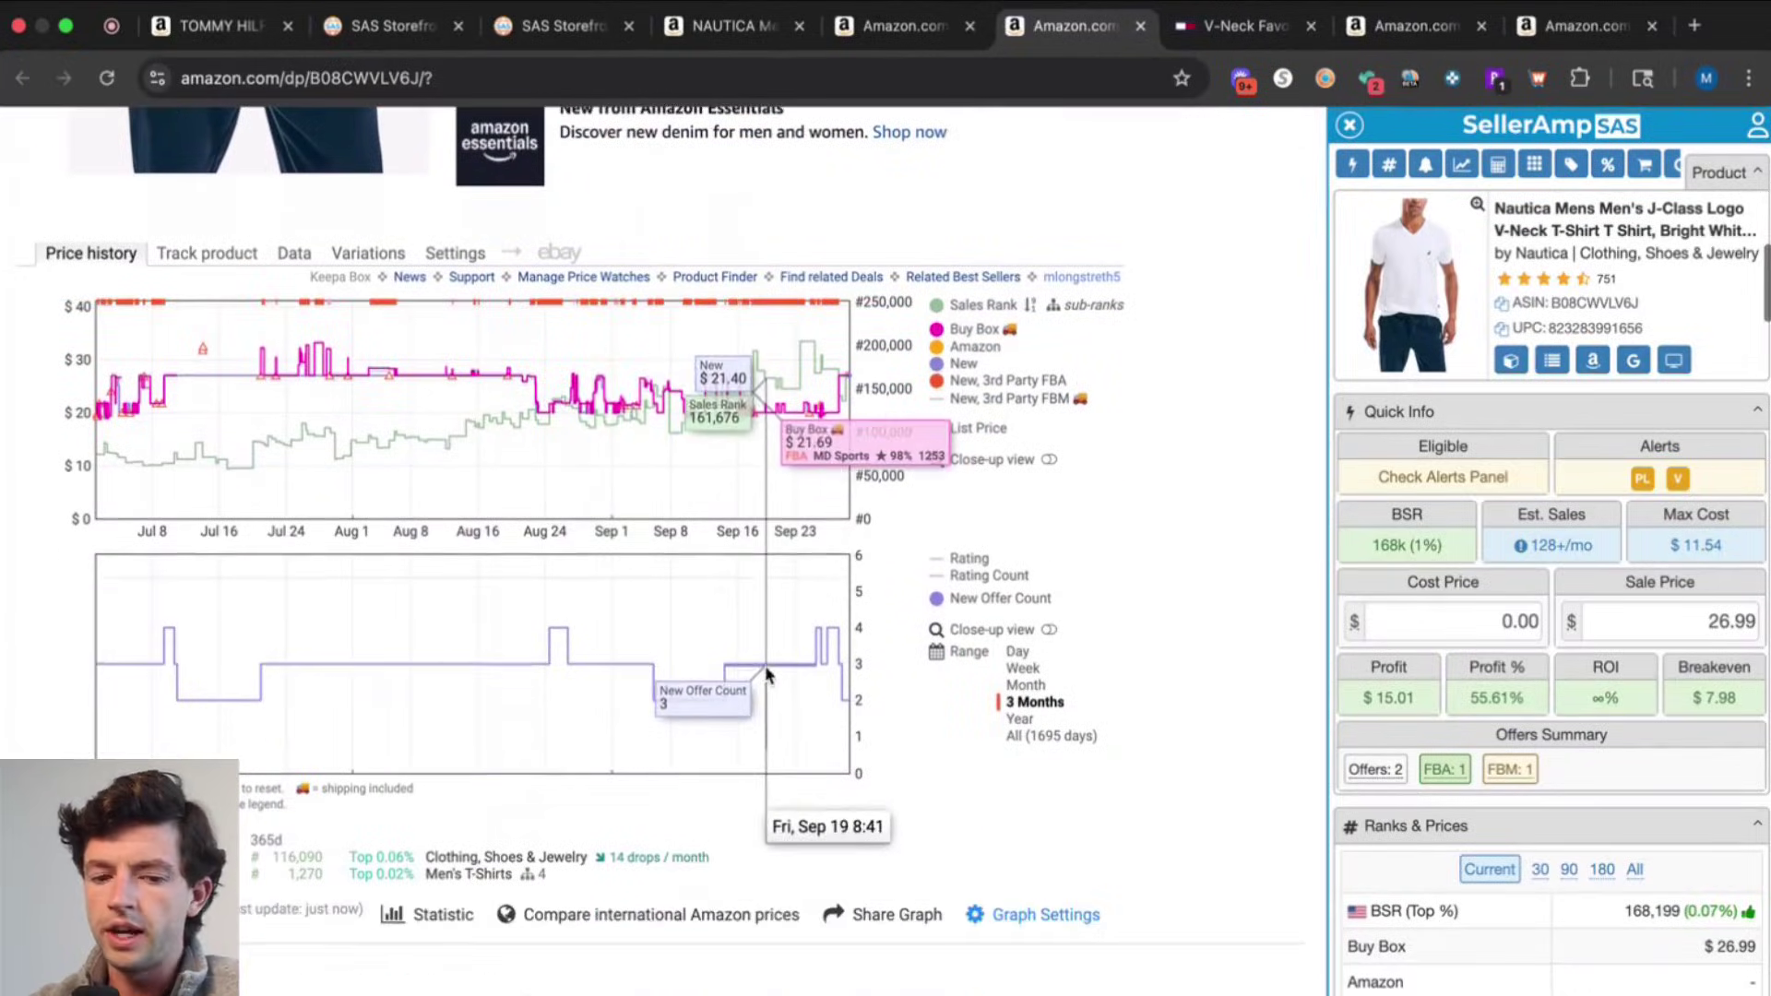
pyautogui.click(369, 256)
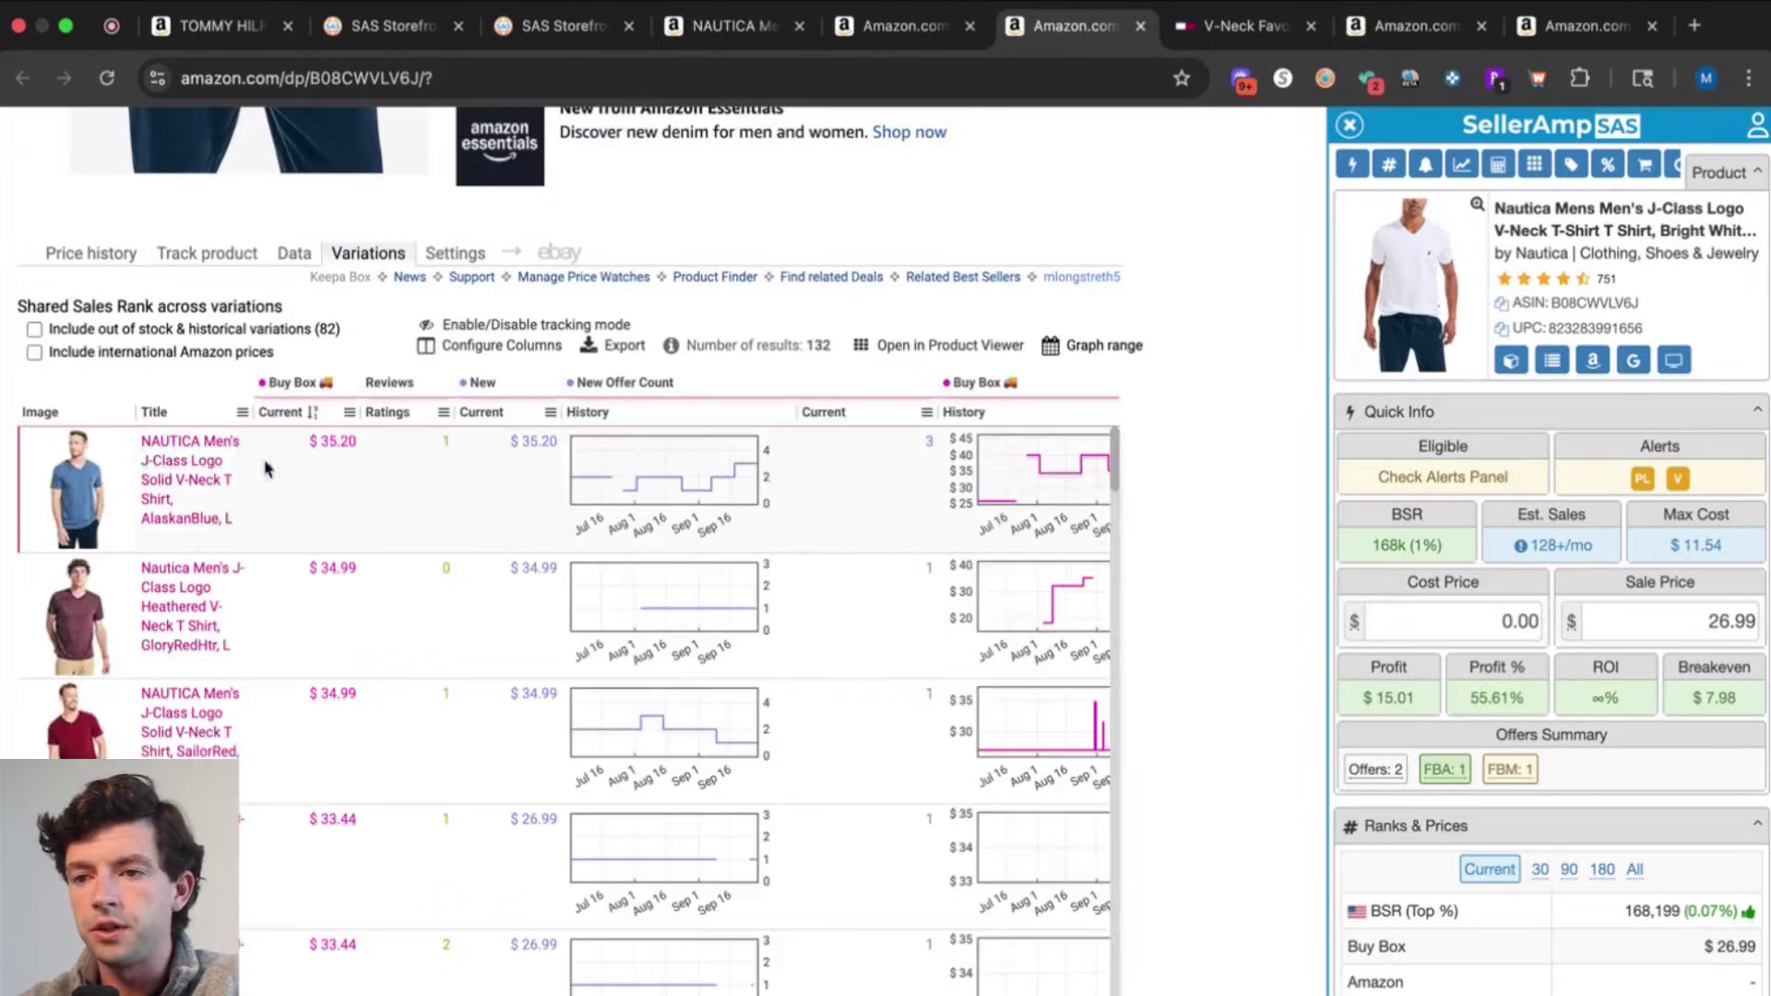
# Look through the V-neck variations' Buy Box prices and offer counts and open the $29.00 Bright White, X-Large variation
pyautogui.scroll(5, 237, 474)
pyautogui.scroll(2, 237, 474)
pyautogui.scroll(-5, 454, 426)
pyautogui.scroll(-10, 593, 811)
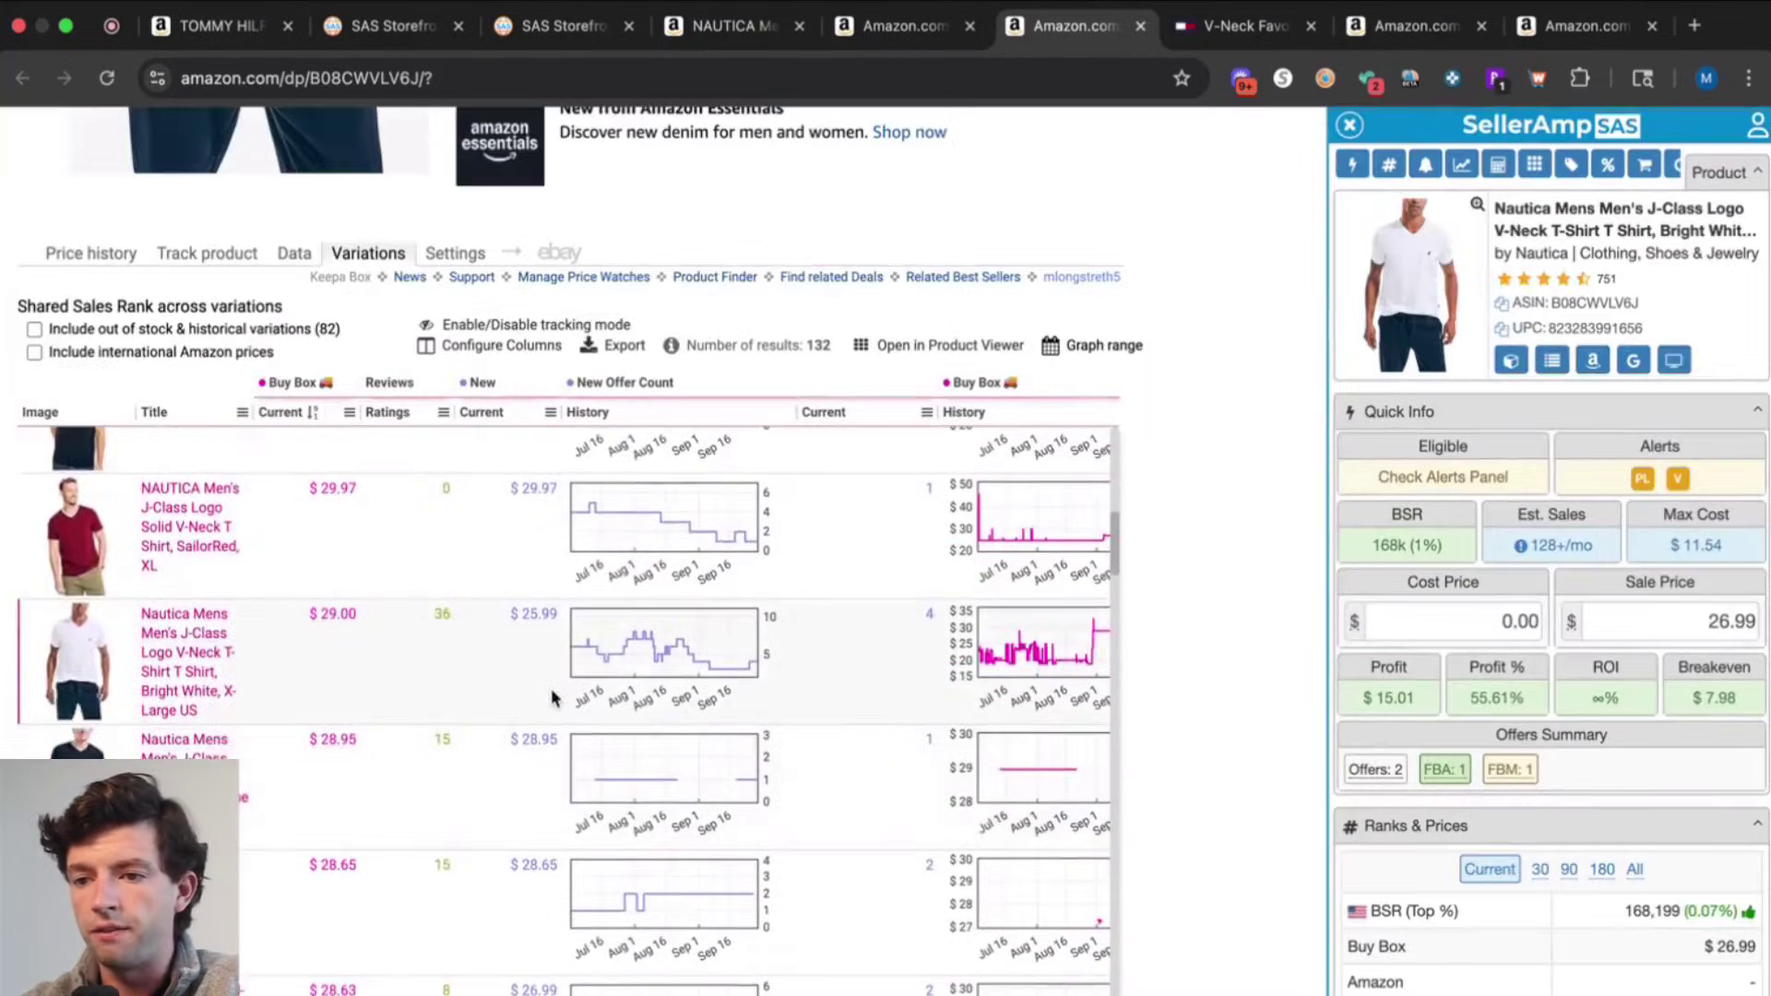
pyautogui.scroll(5, 558, 695)
pyautogui.scroll(-5, 818, 602)
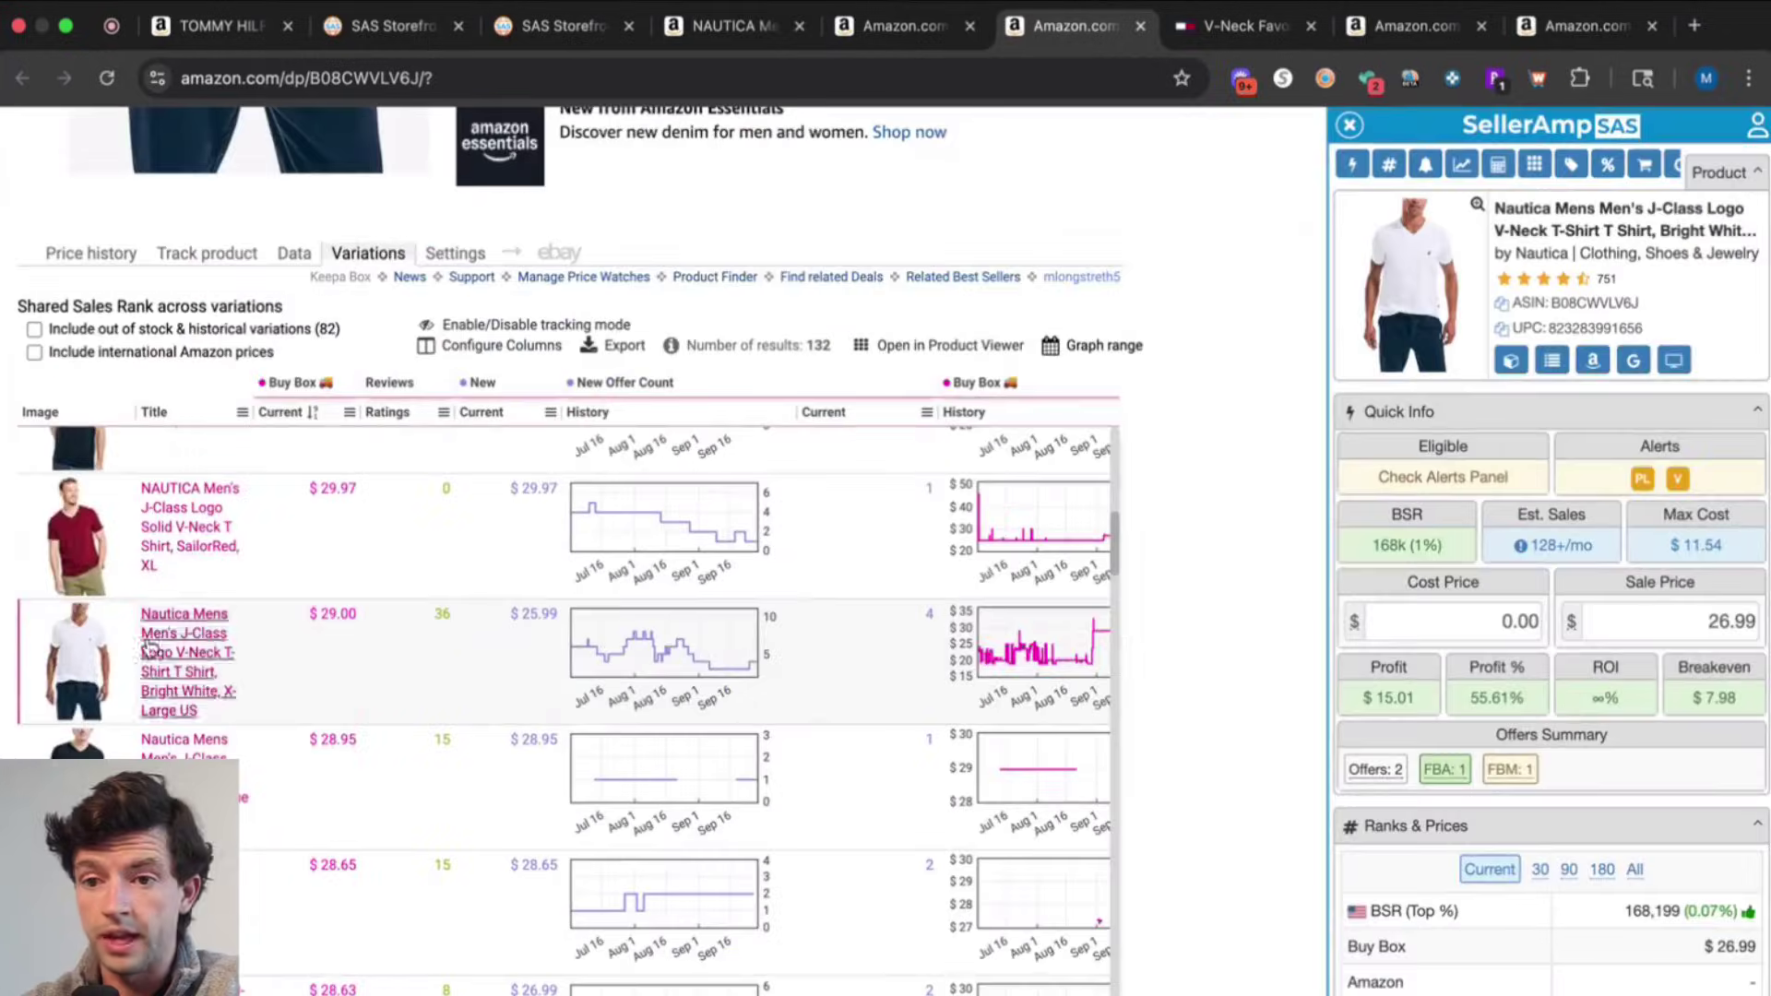
pyautogui.click(178, 659)
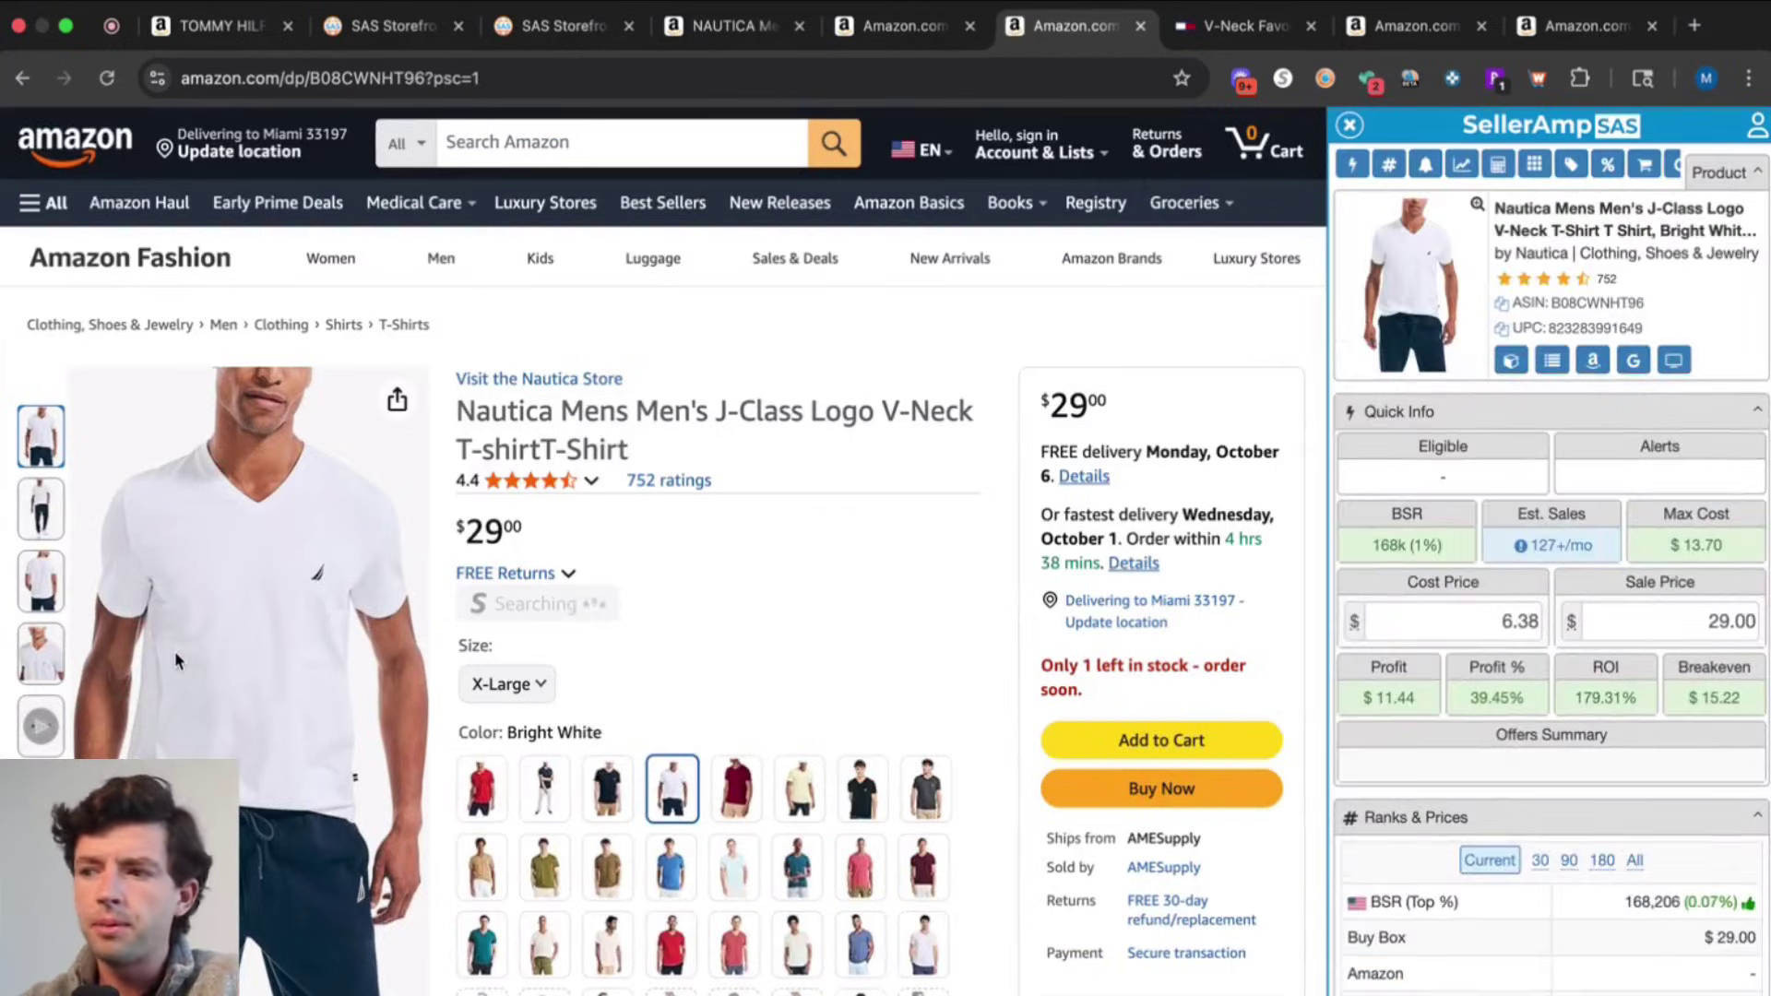
# Search for the T-shirt's title on Google, open Nautica's V-Neck Deck T-Shirt result and dismiss the Spin to Win offer
pyautogui.click(1632, 364)
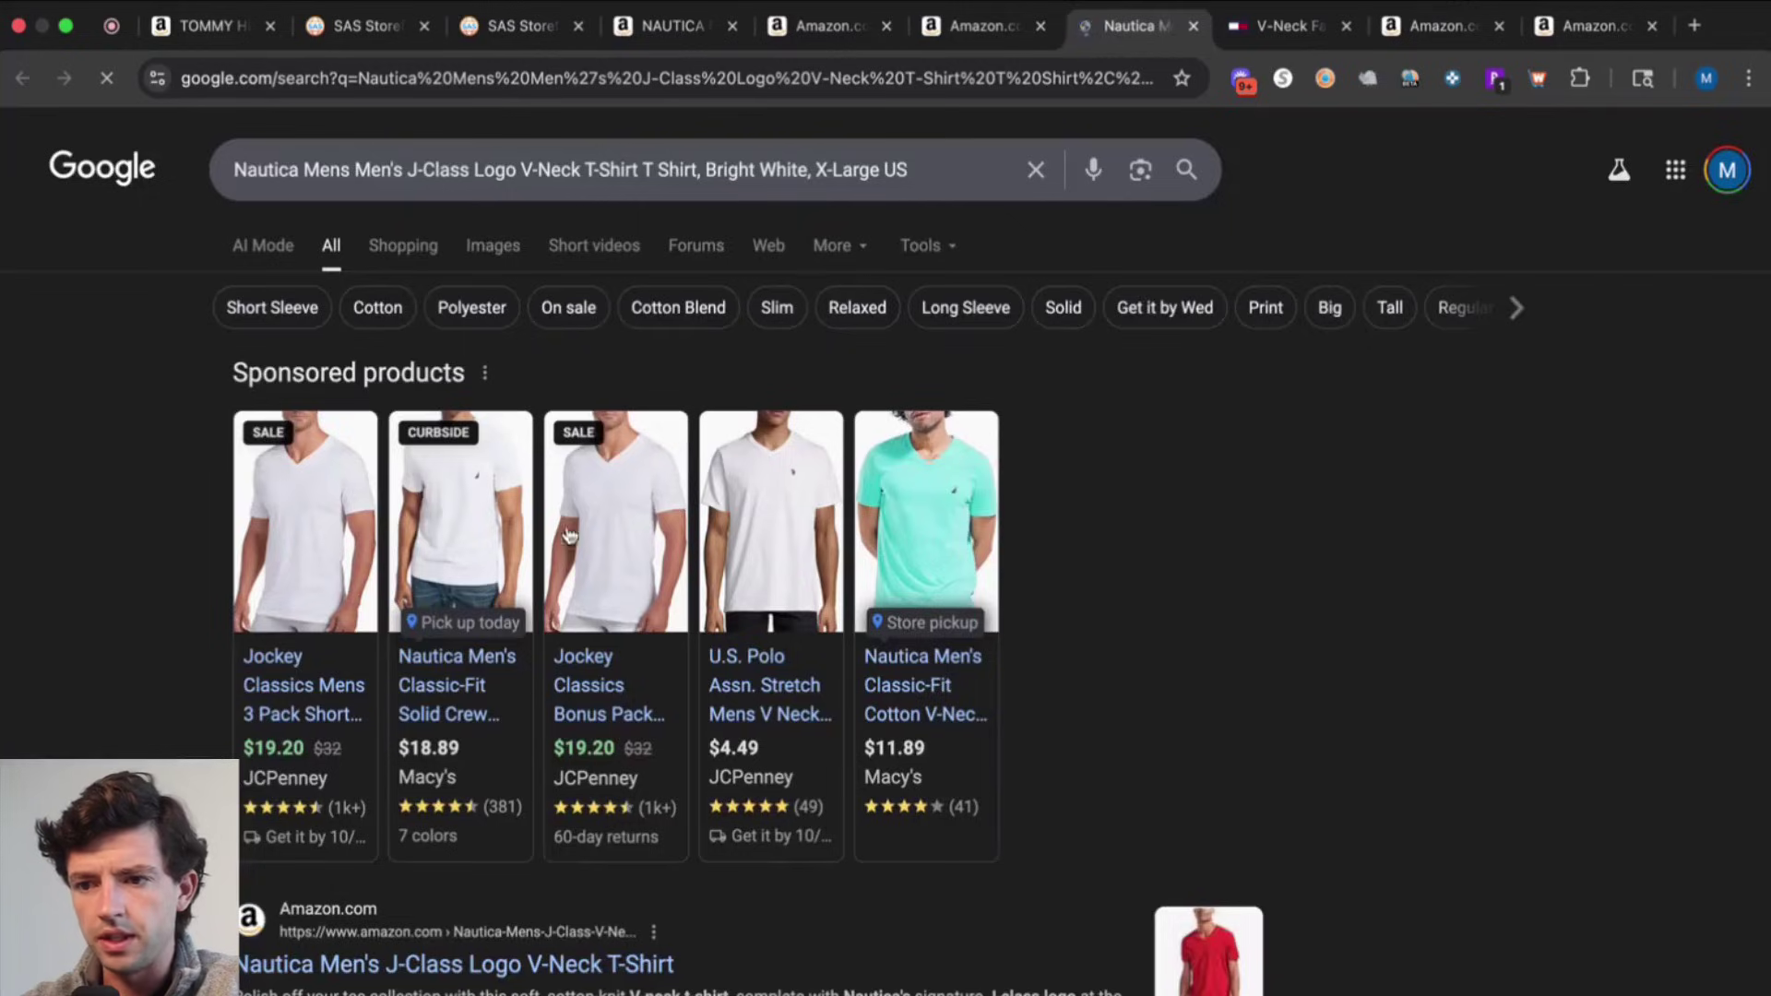
pyautogui.scroll(-3, 538, 680)
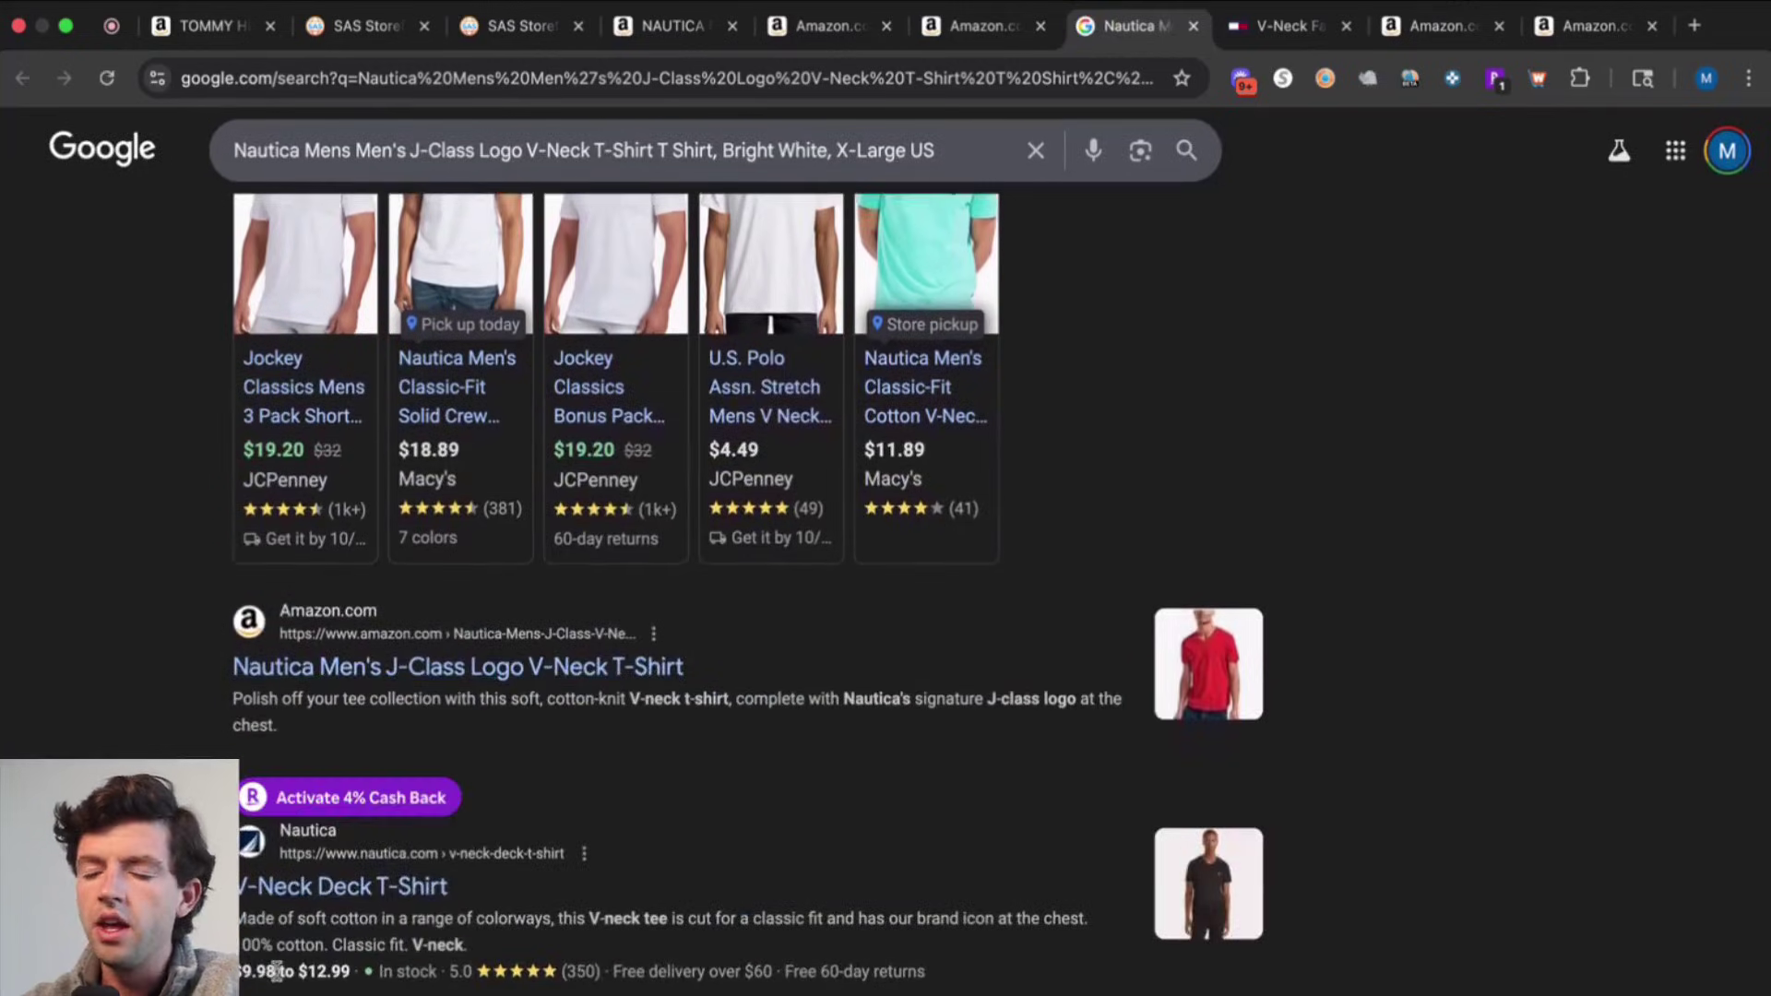
pyautogui.scroll(5, 276, 968)
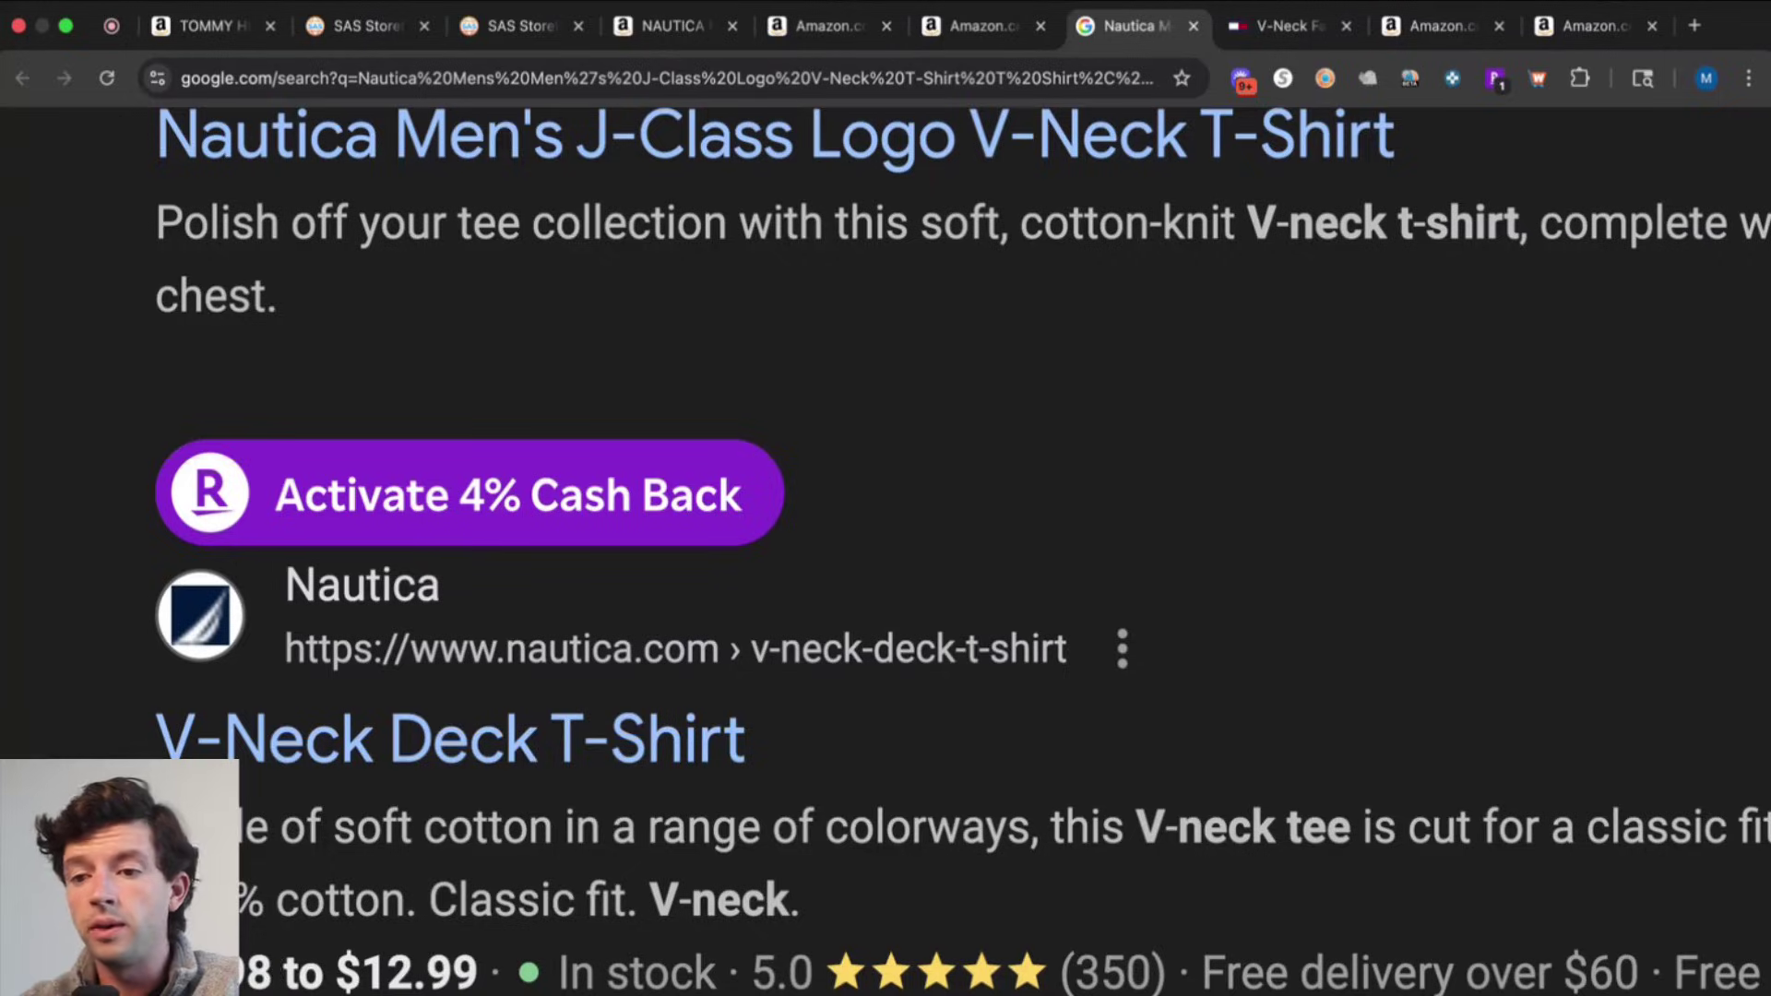
pyautogui.click(397, 738)
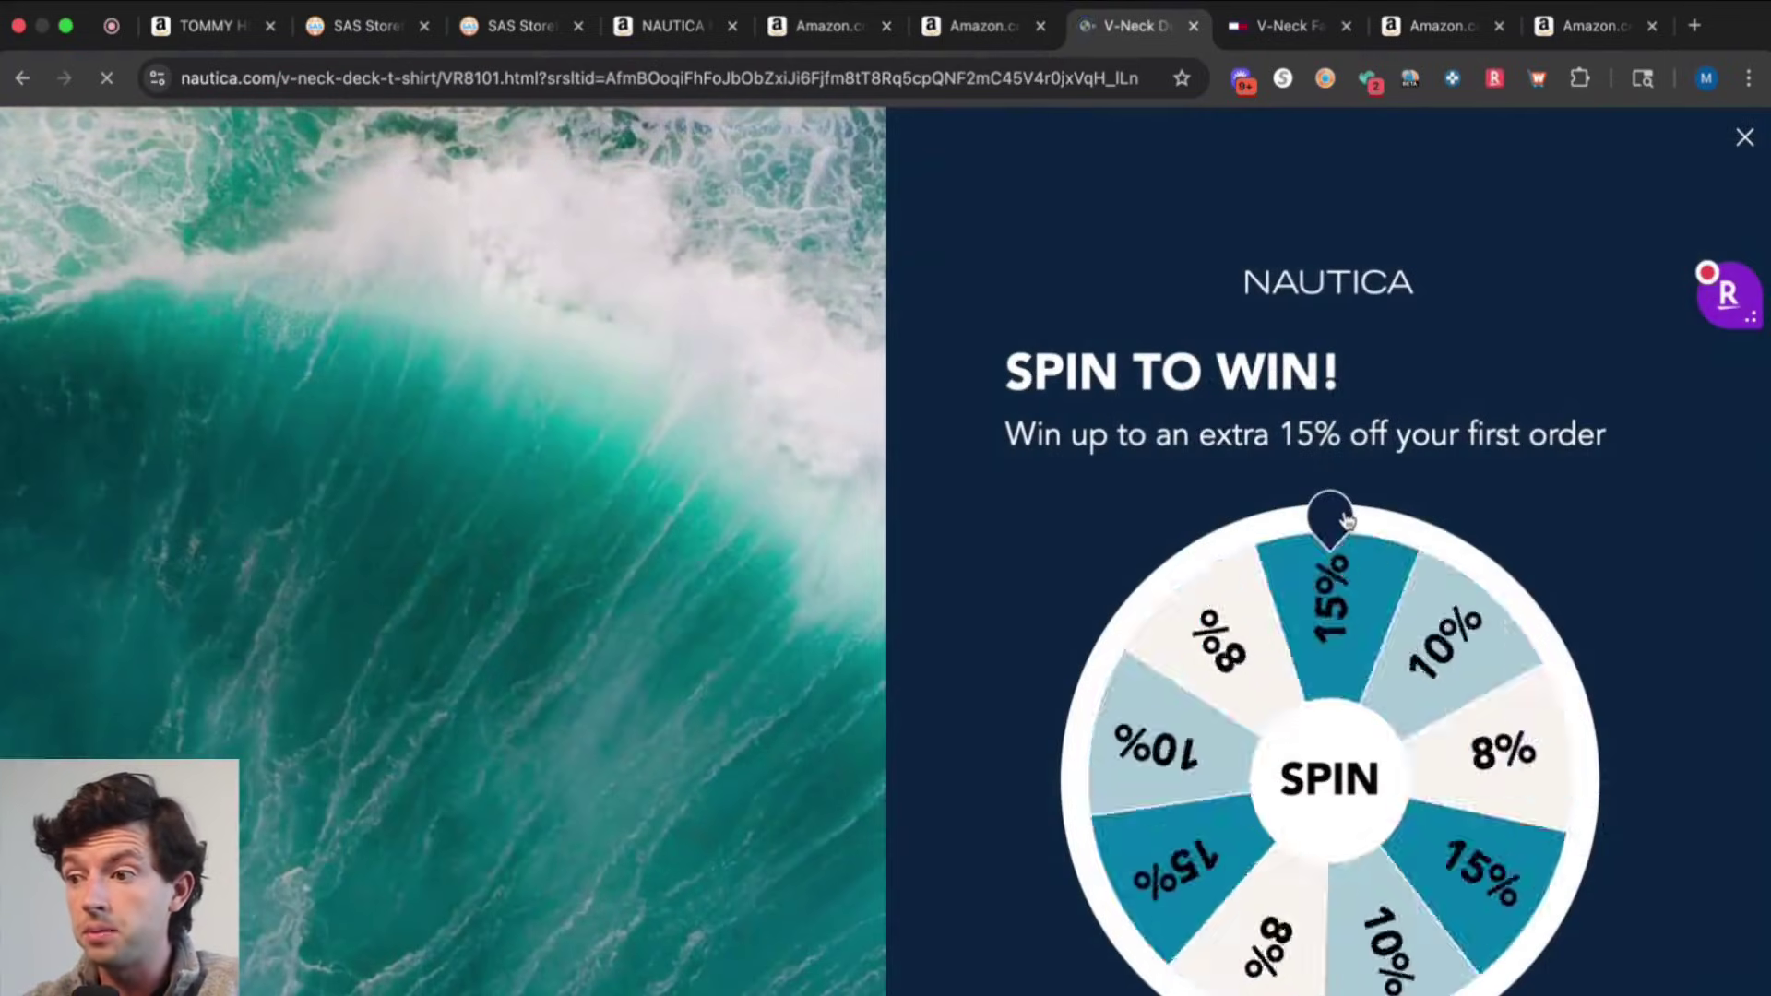
pyautogui.click(1744, 137)
# Compare the Bright White V-neck on the Amazon listing with the one on Nautica's product page
pyautogui.click(979, 25)
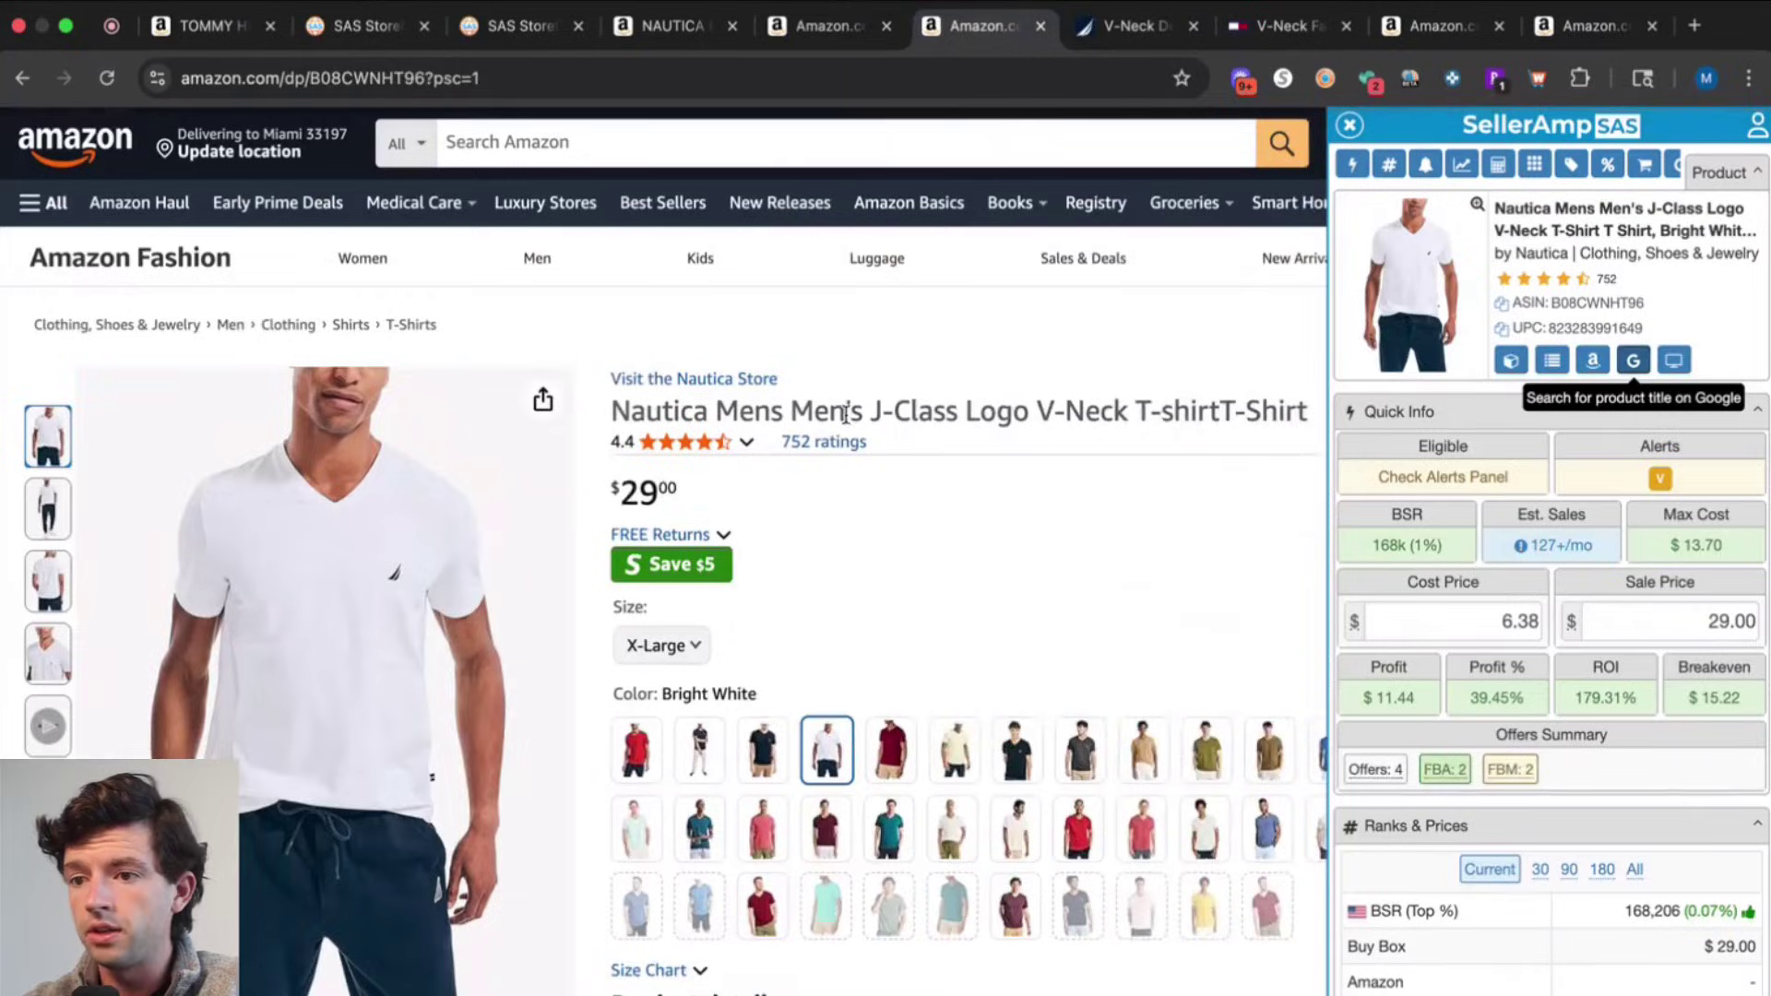
pyautogui.click(1121, 24)
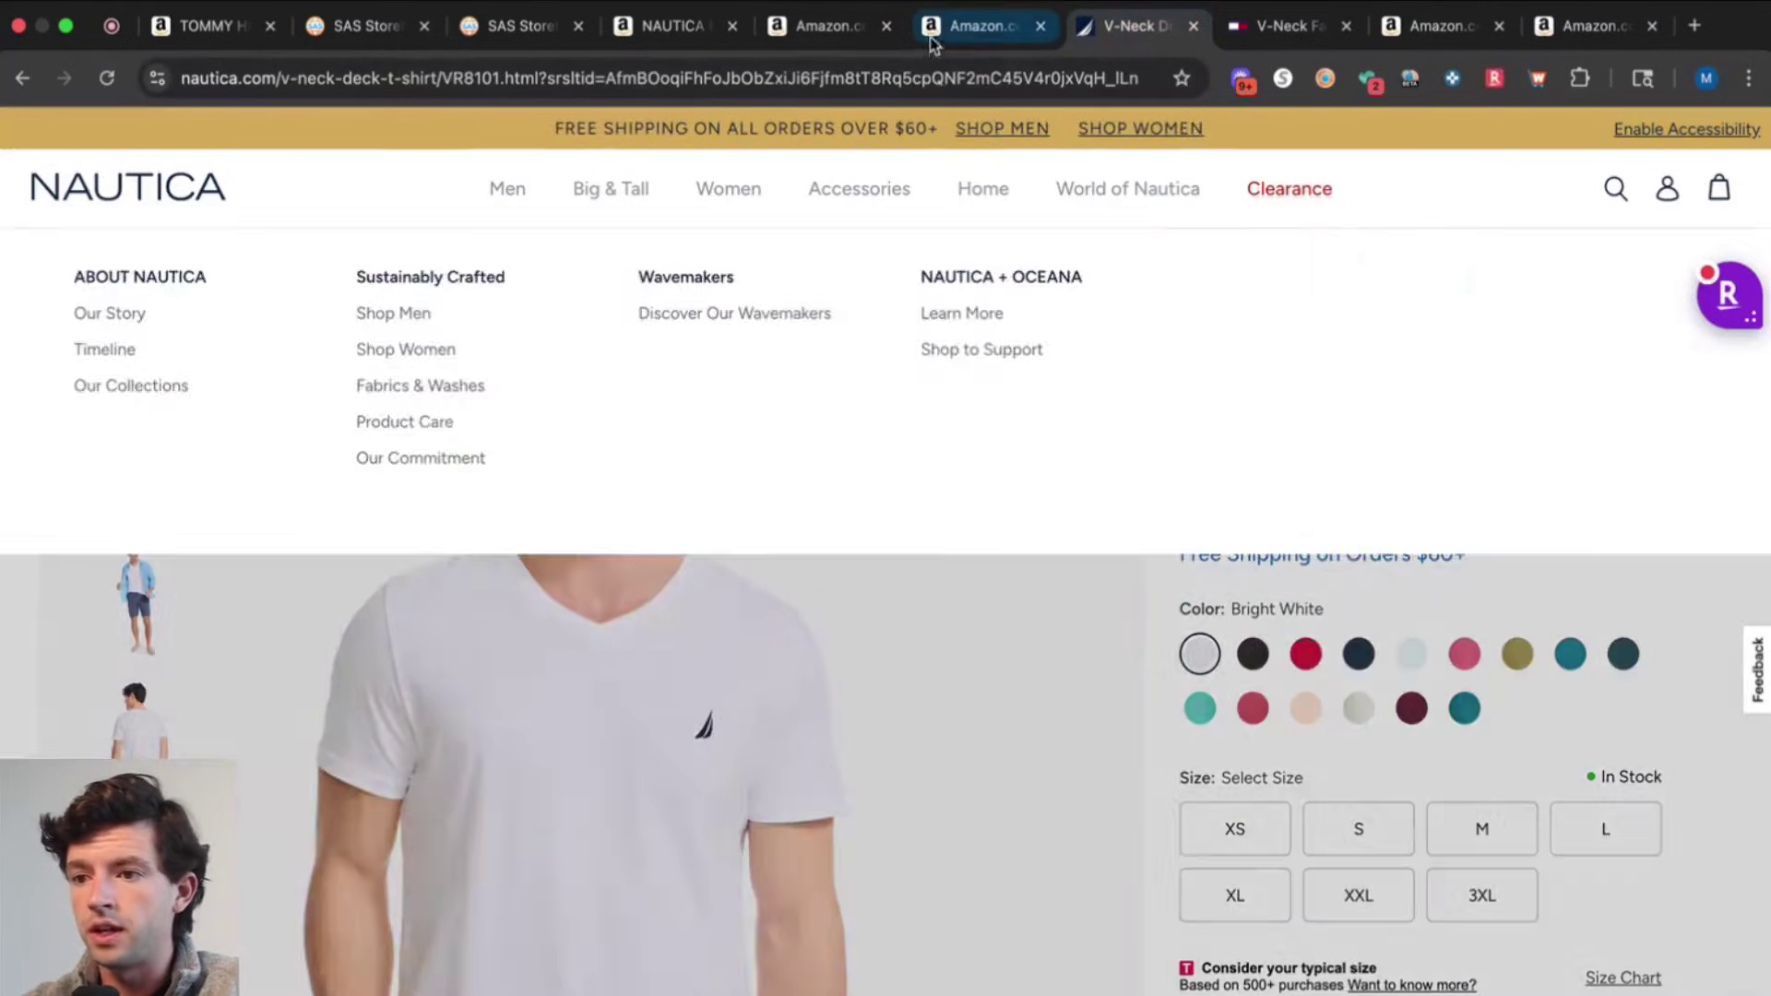
pyautogui.click(958, 28)
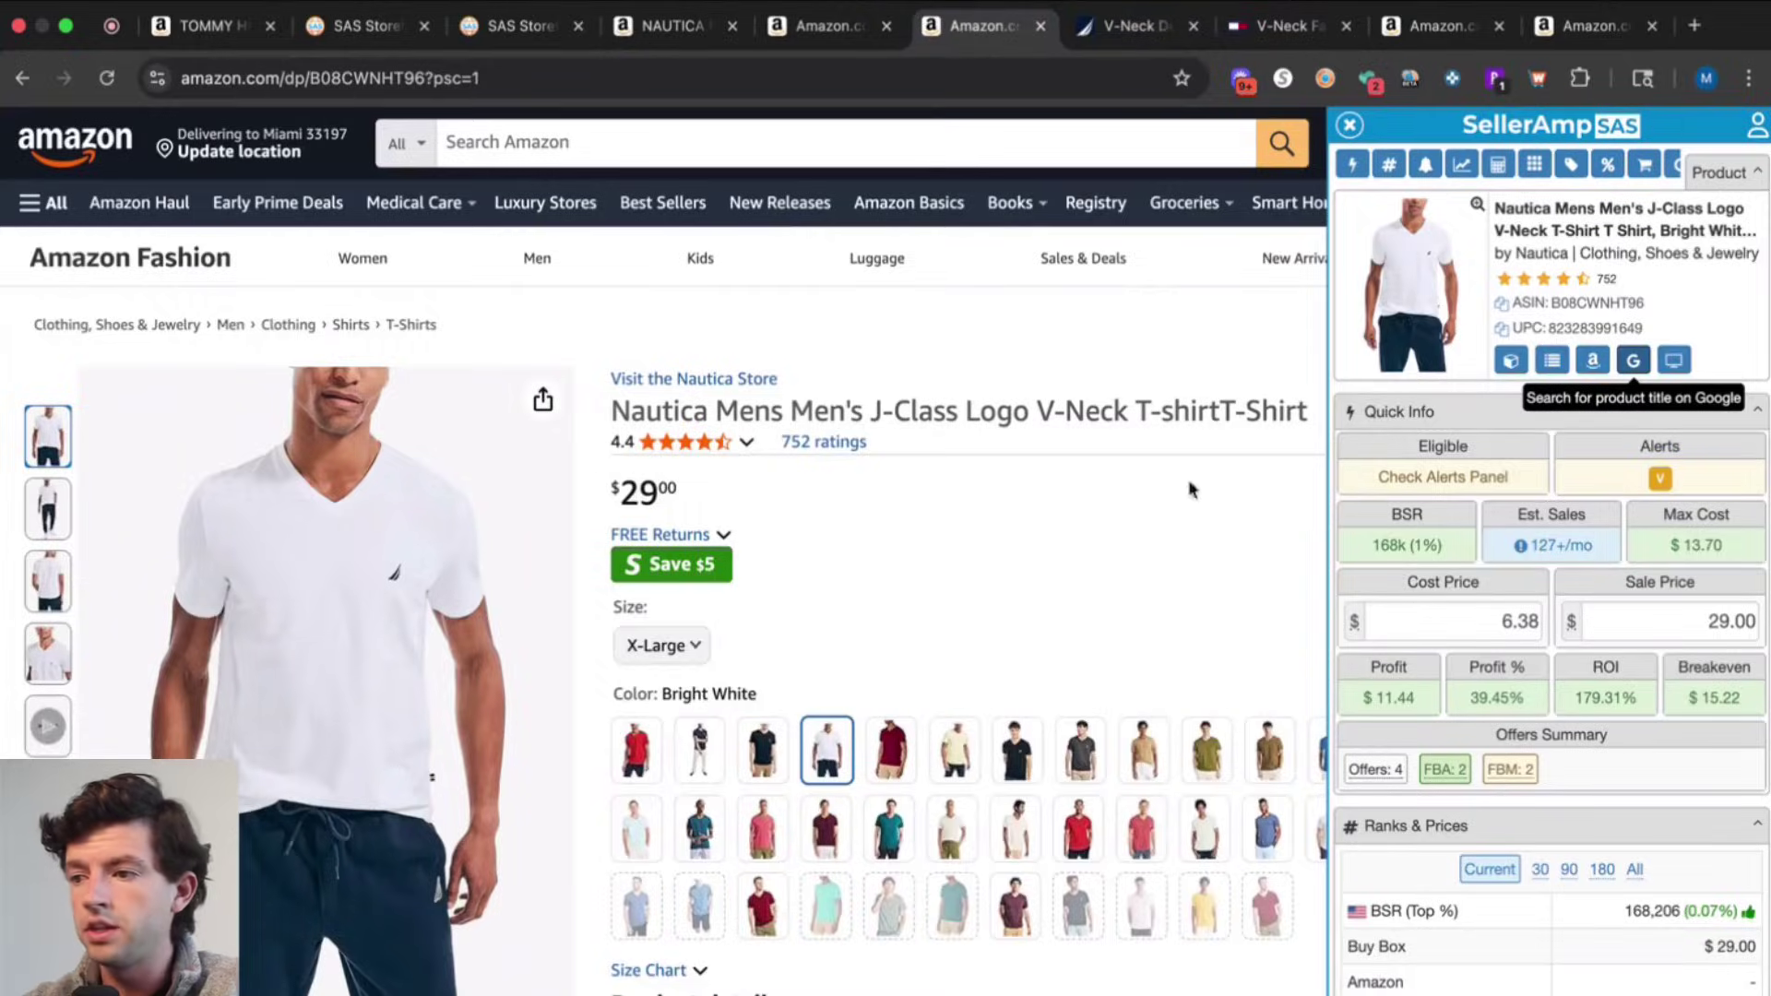
pyautogui.scroll(3, 1708, 616)
pyautogui.click(1088, 42)
pyautogui.click(1009, 32)
# Set the SellerAmp cost price to 12.99-15% for the Bright White V-neck and check its Keepa price history
pyautogui.tripleClick(1325, 605)
pyautogui.write('1.')
pyautogui.write('2.99')
pyautogui.write('-15%')
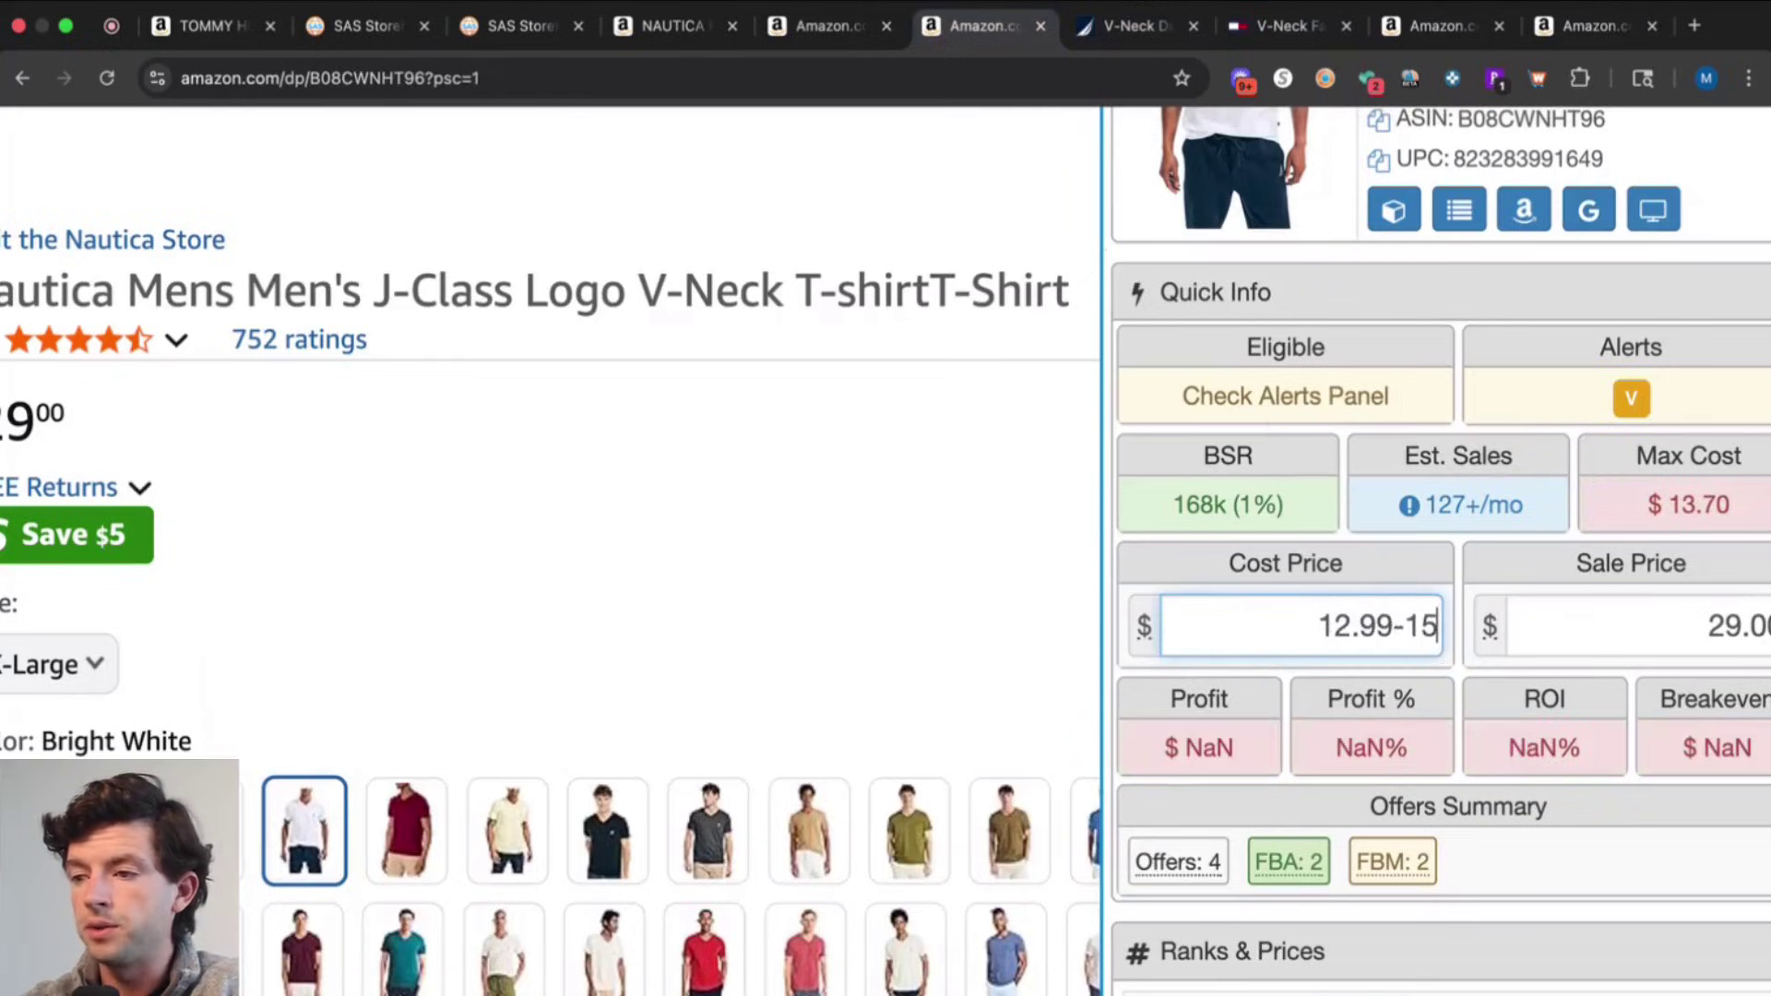
pyautogui.press('Return')
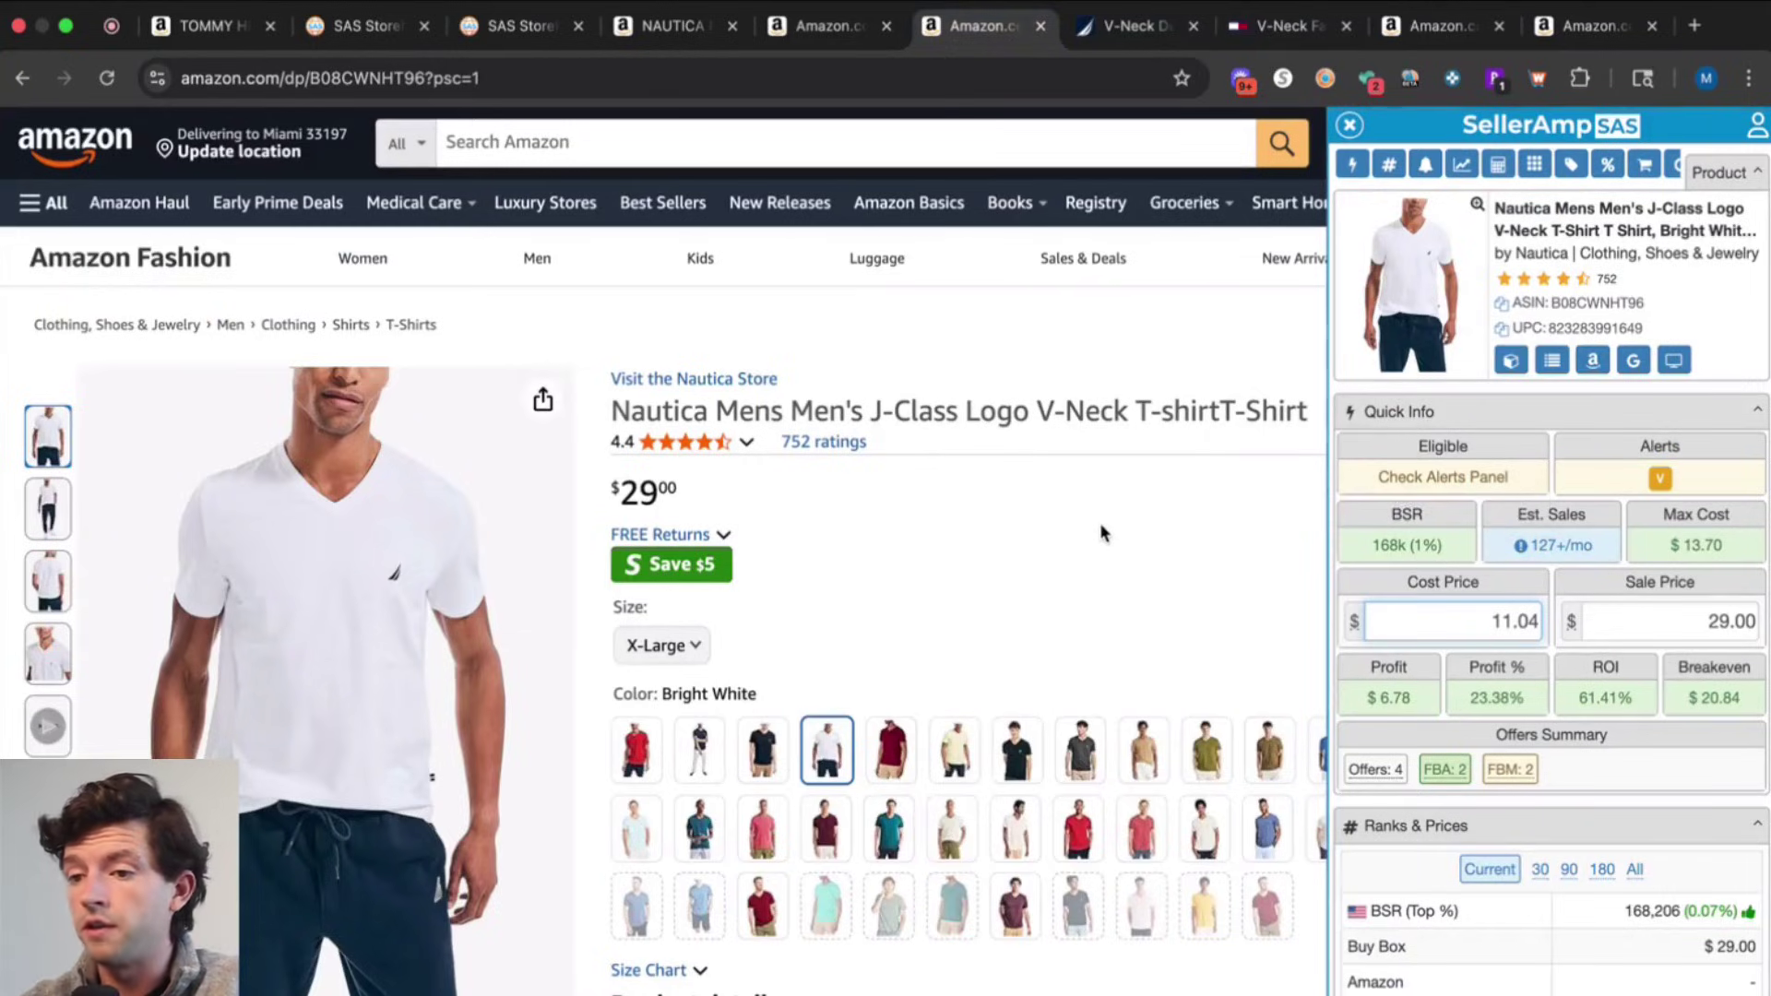
pyautogui.scroll(-10, 1102, 533)
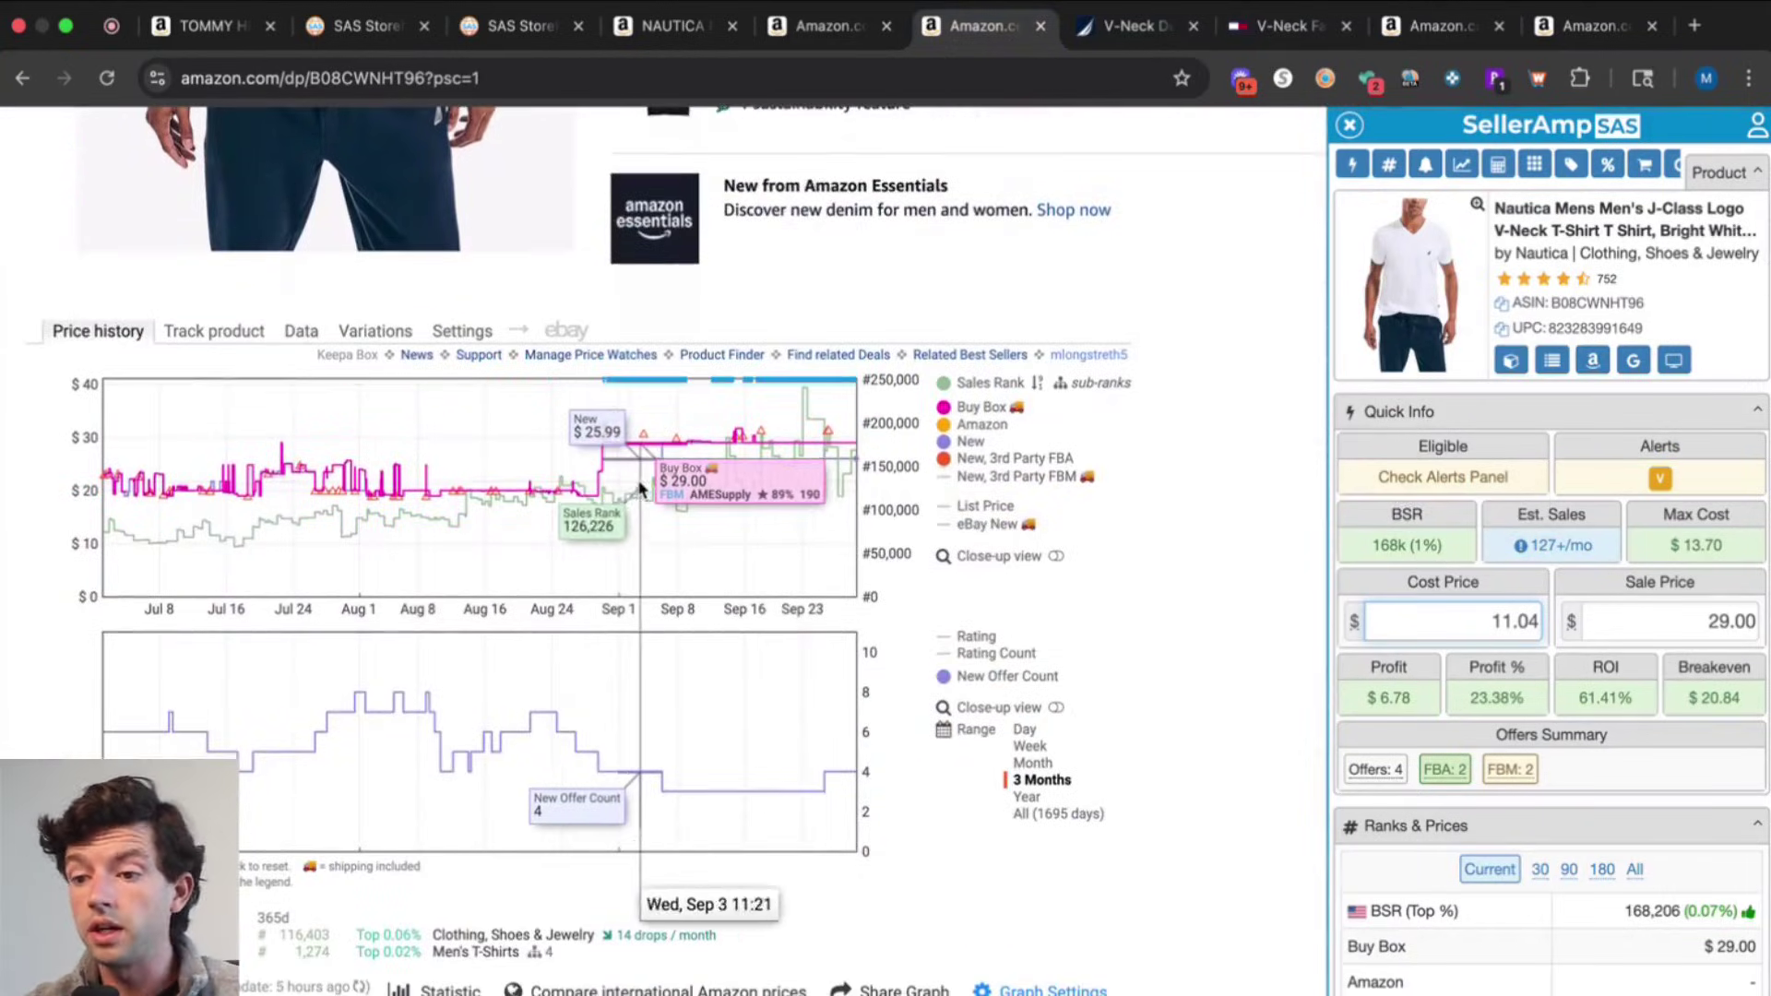